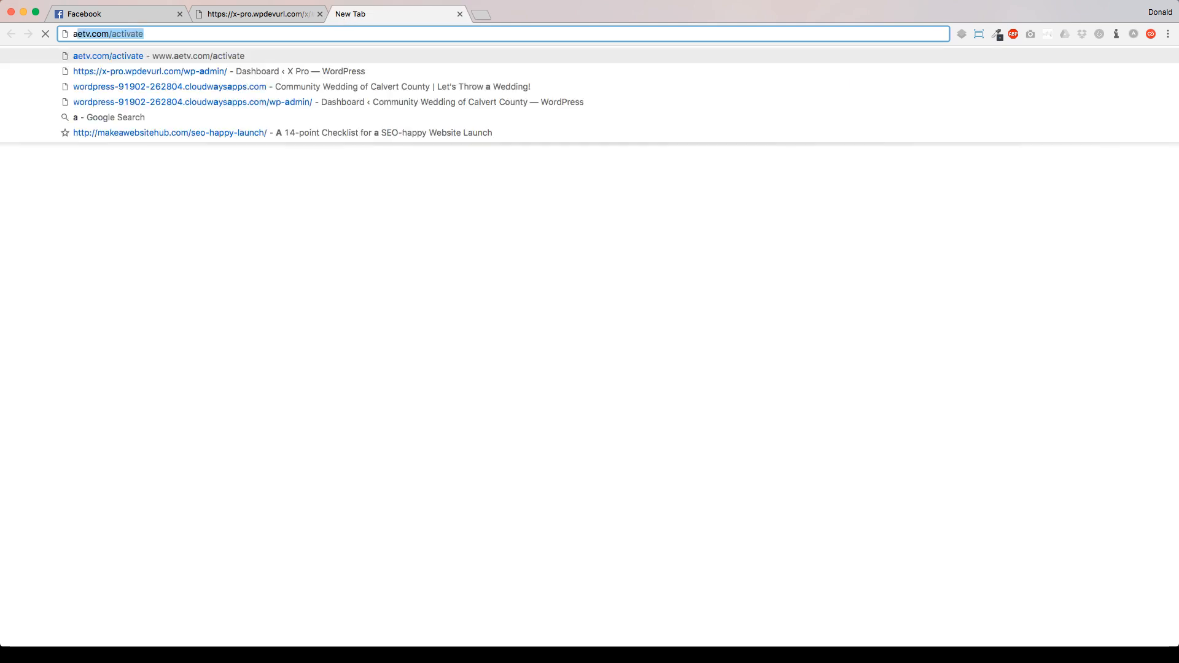
# Open apple.com and examine the header navigation on its Mac and iPhone pages.
pyautogui.press('Return')
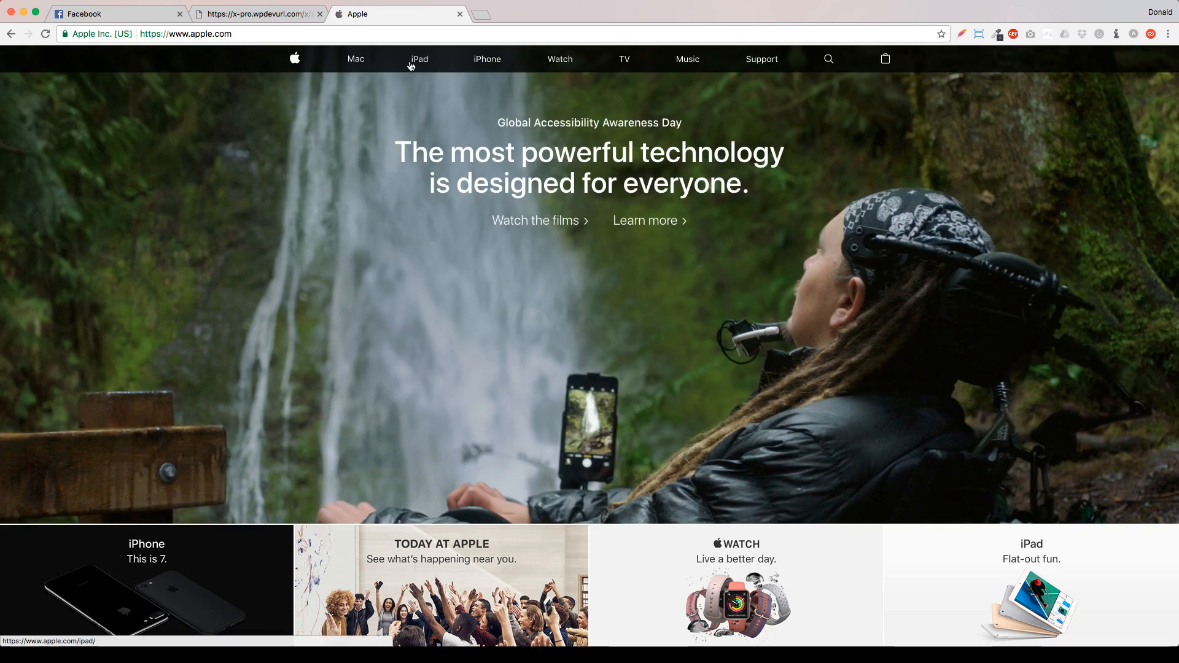
pyautogui.click(354, 61)
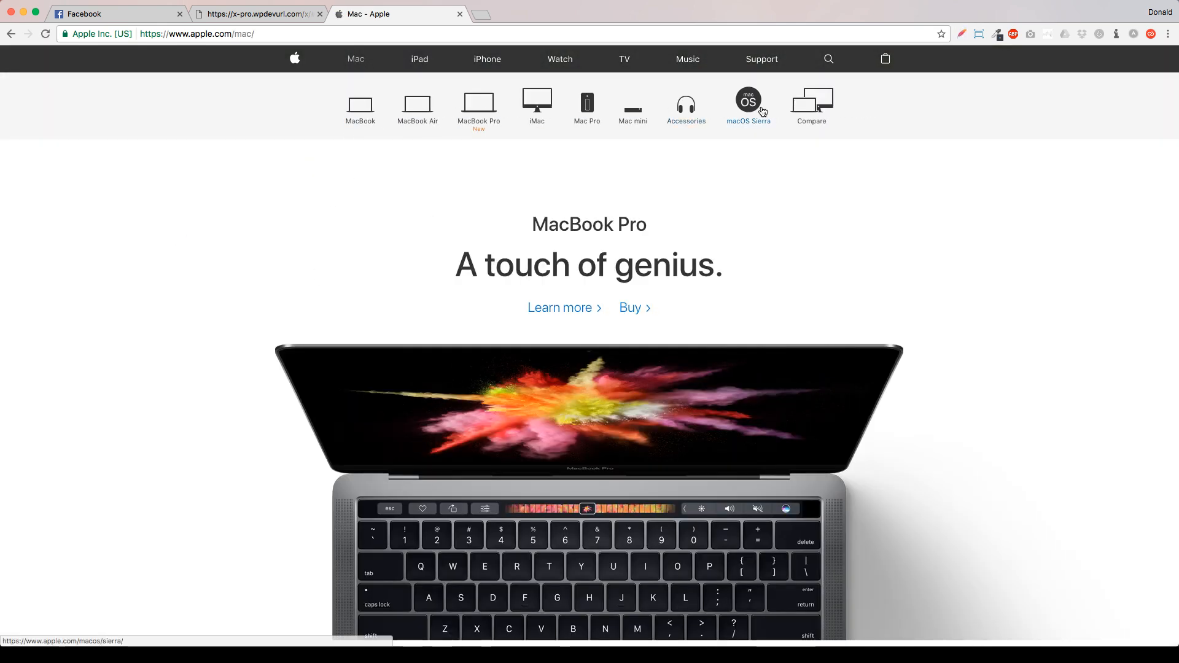
pyautogui.click(488, 60)
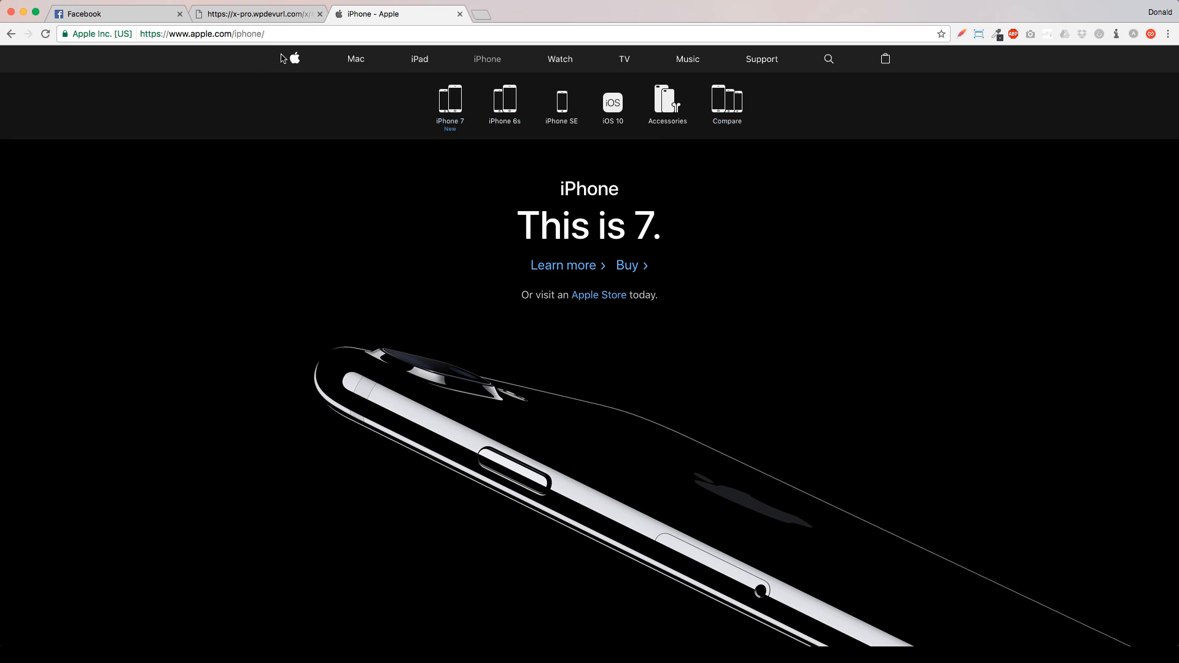
# In the X Pro header builder, add a bar to the Top region and give it three containers.
pyautogui.click(277, 15)
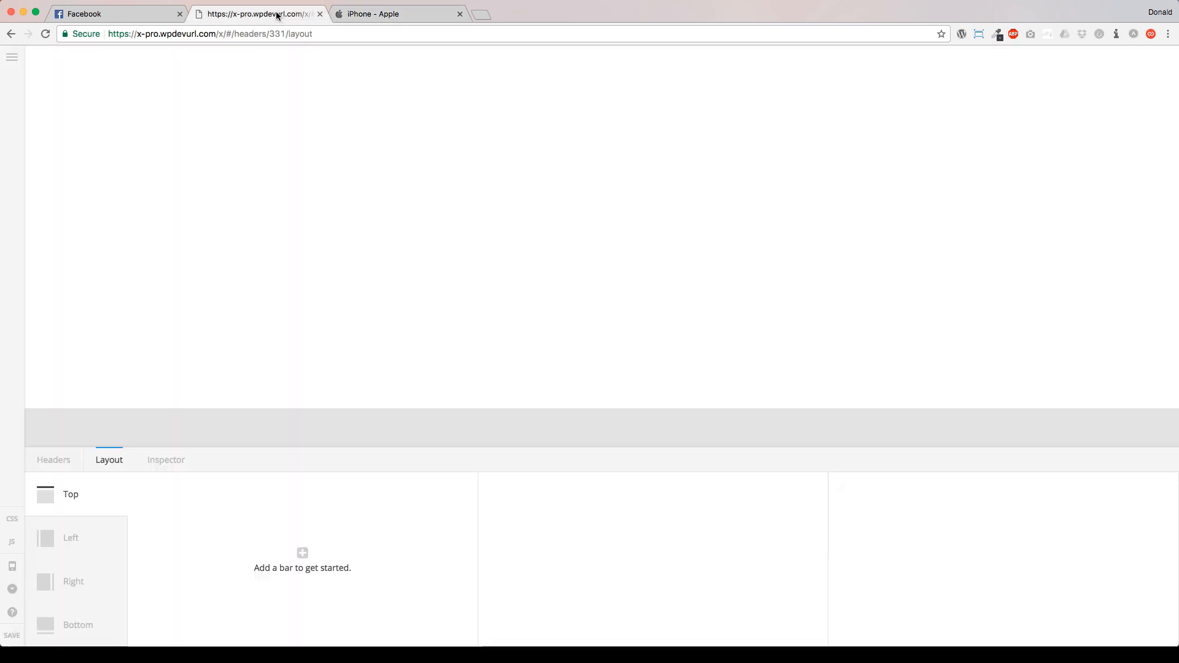
pyautogui.click(310, 563)
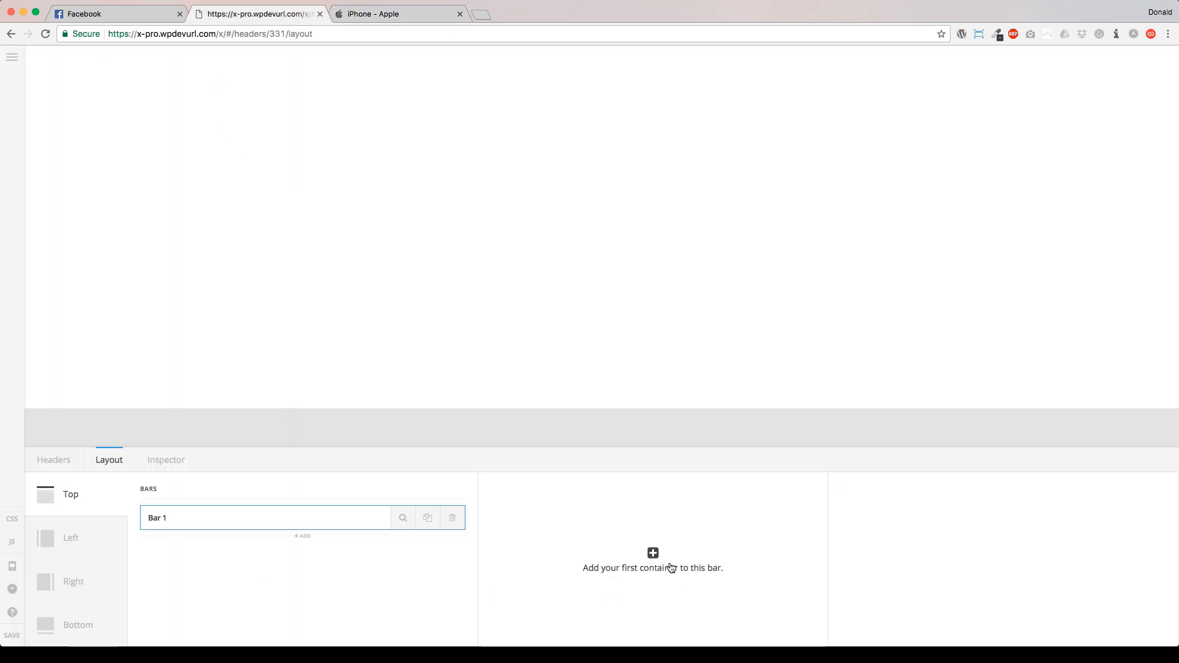
pyautogui.click(653, 553)
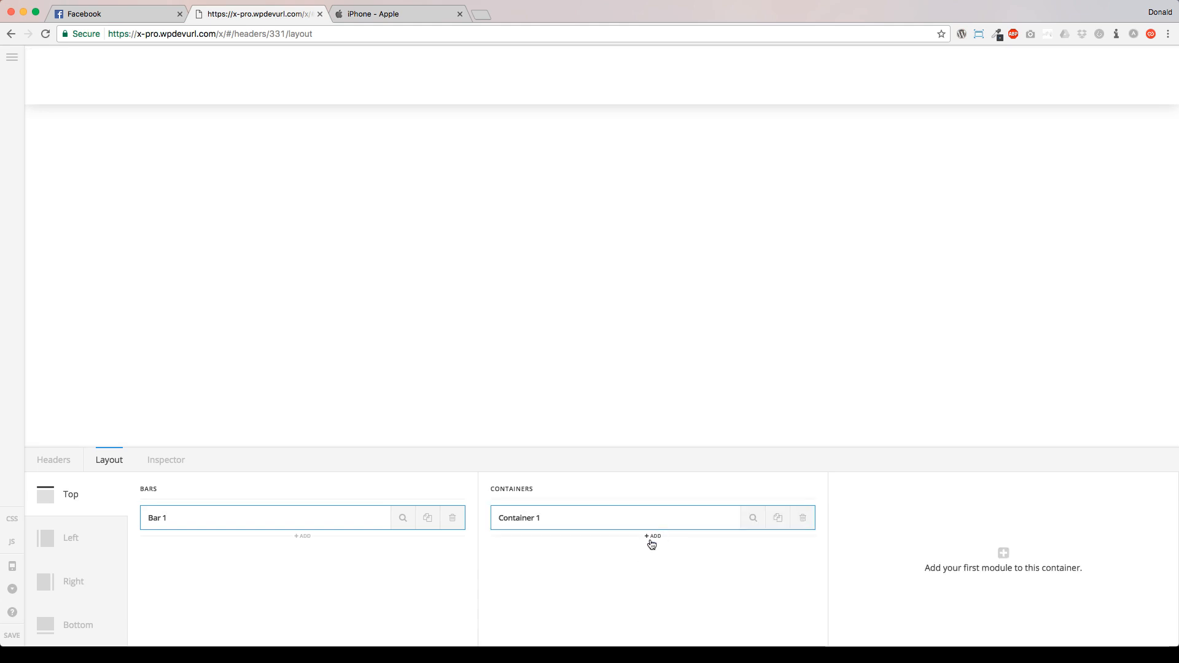
pyautogui.click(652, 537)
pyautogui.click(653, 575)
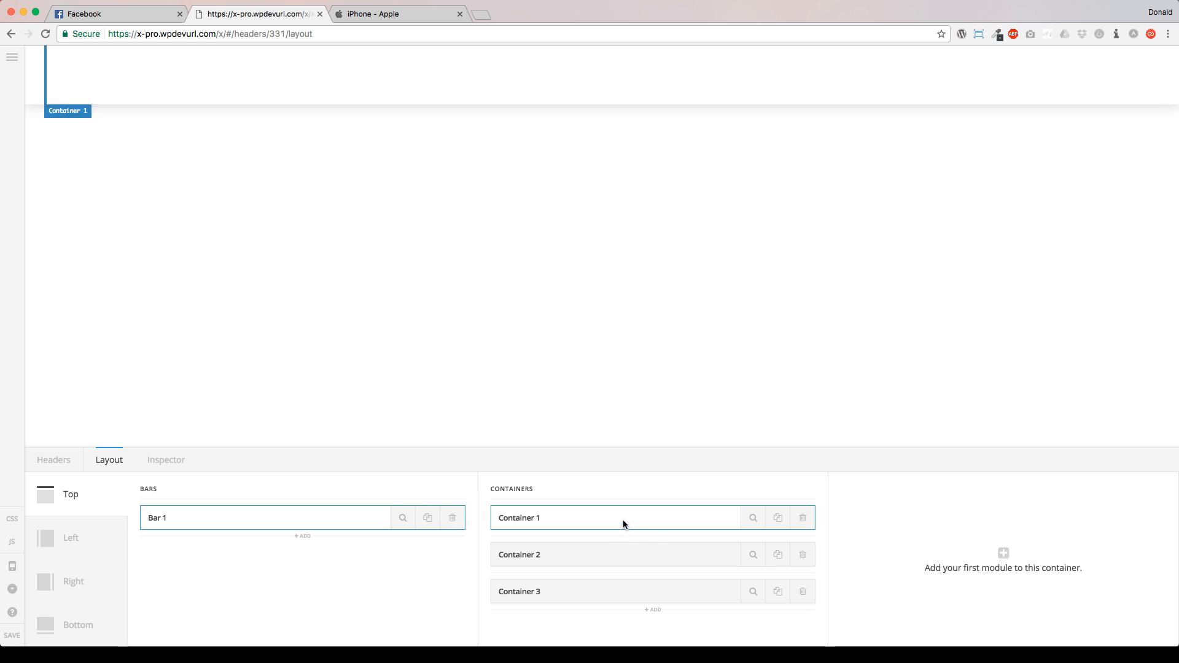
pyautogui.click(356, 14)
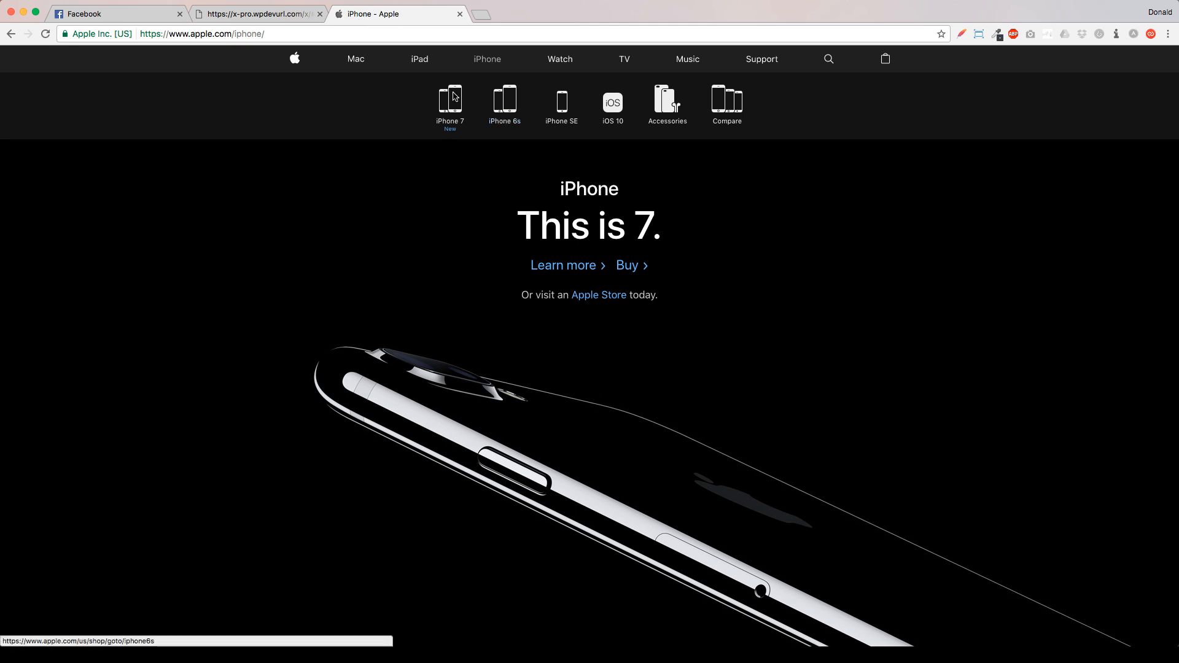
pyautogui.click(485, 15)
pyautogui.write('apple.co')
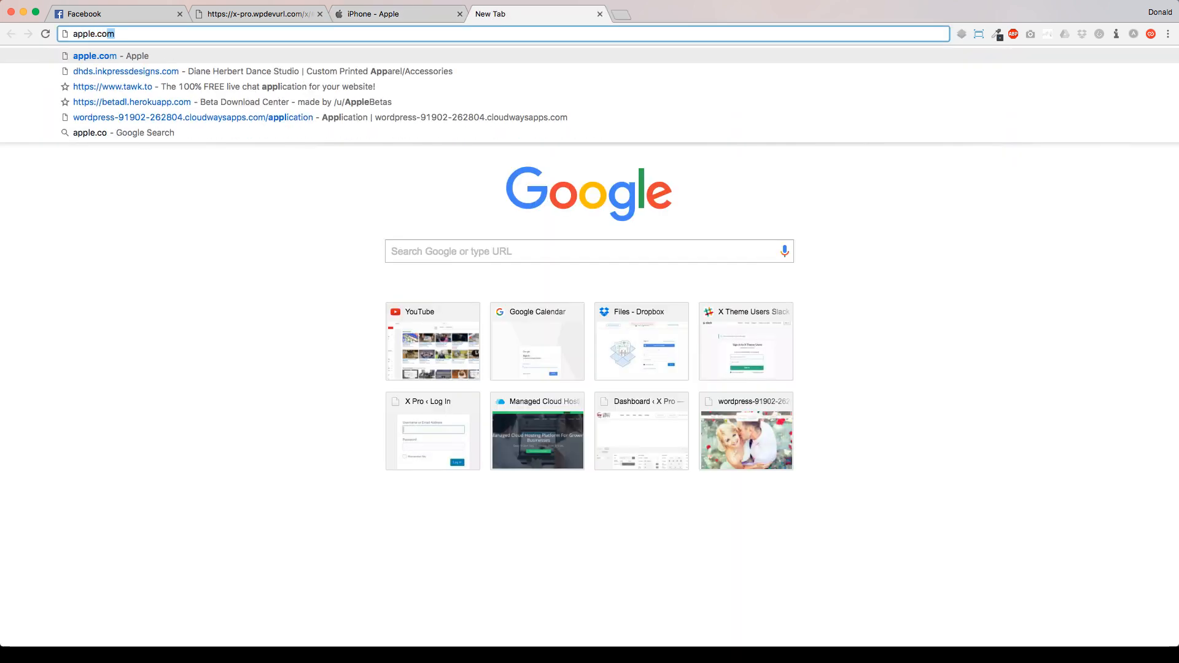
pyautogui.press('Return')
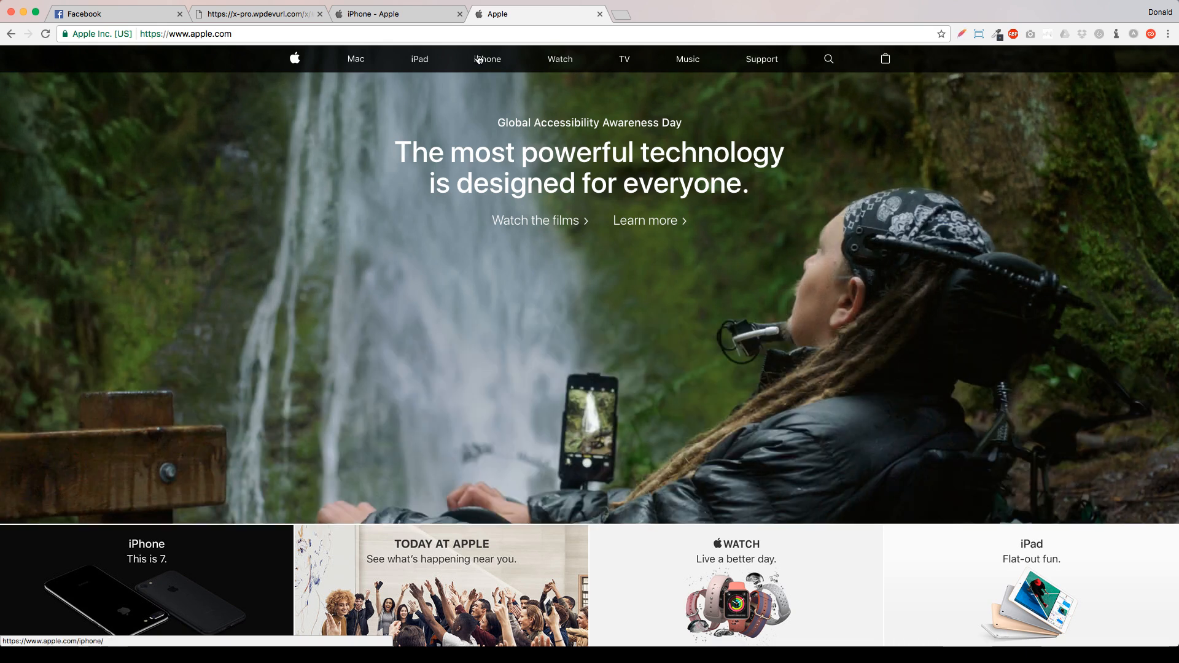
pyautogui.click(495, 63)
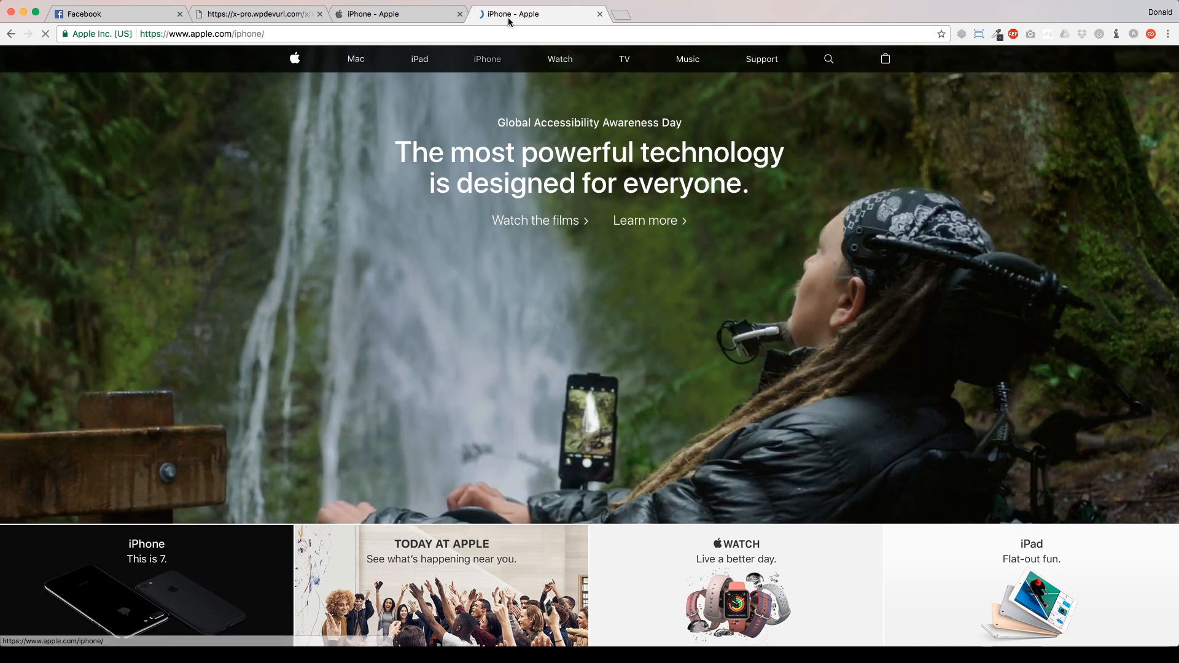
pyautogui.moveTo(507, 17); pyautogui.dragTo(511, 76)
pyautogui.moveTo(418, 66); pyautogui.dragTo(566, 42)
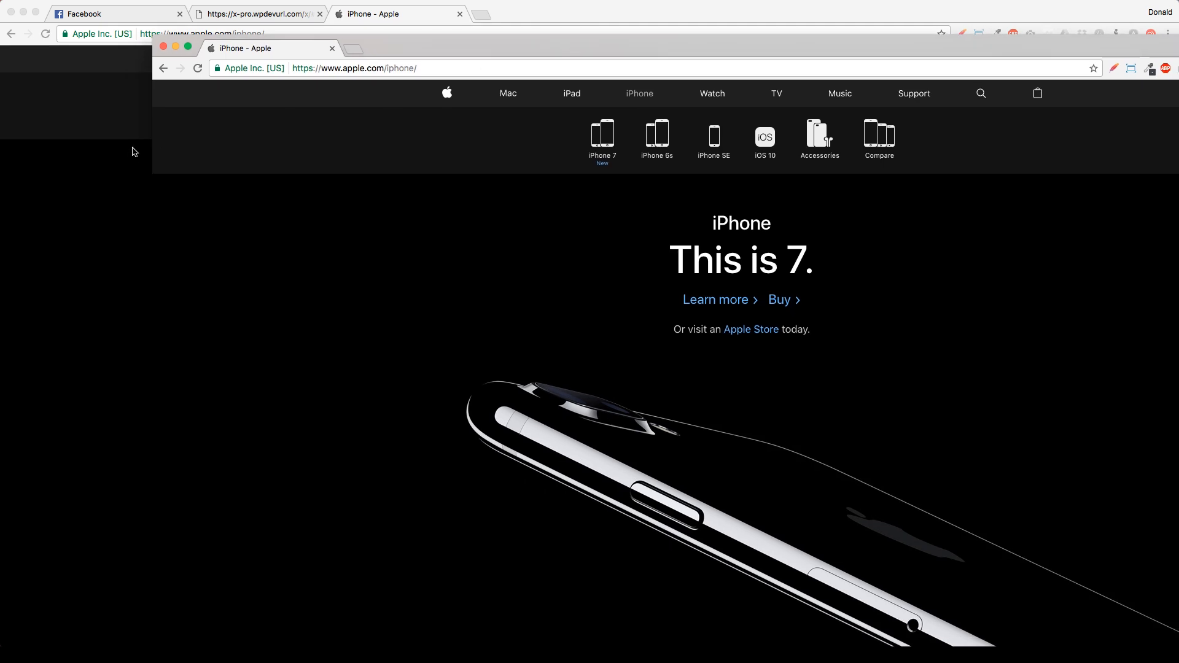
pyautogui.moveTo(153, 154); pyautogui.dragTo(876, 154)
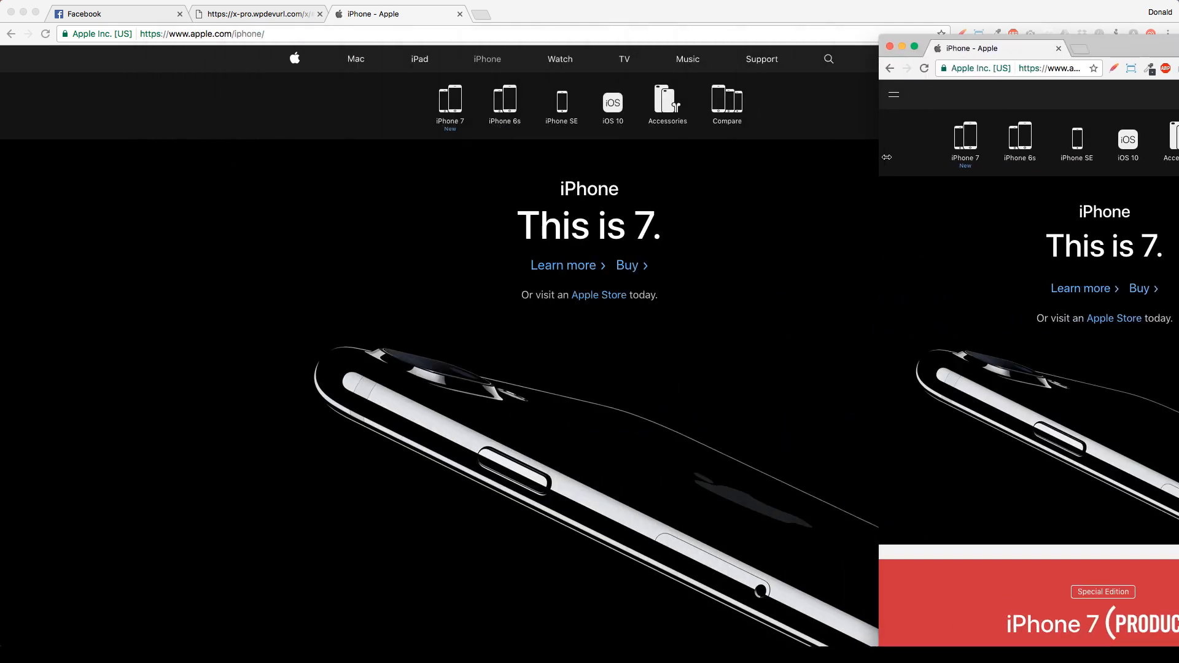
pyautogui.moveTo(1111, 52); pyautogui.dragTo(608, 32)
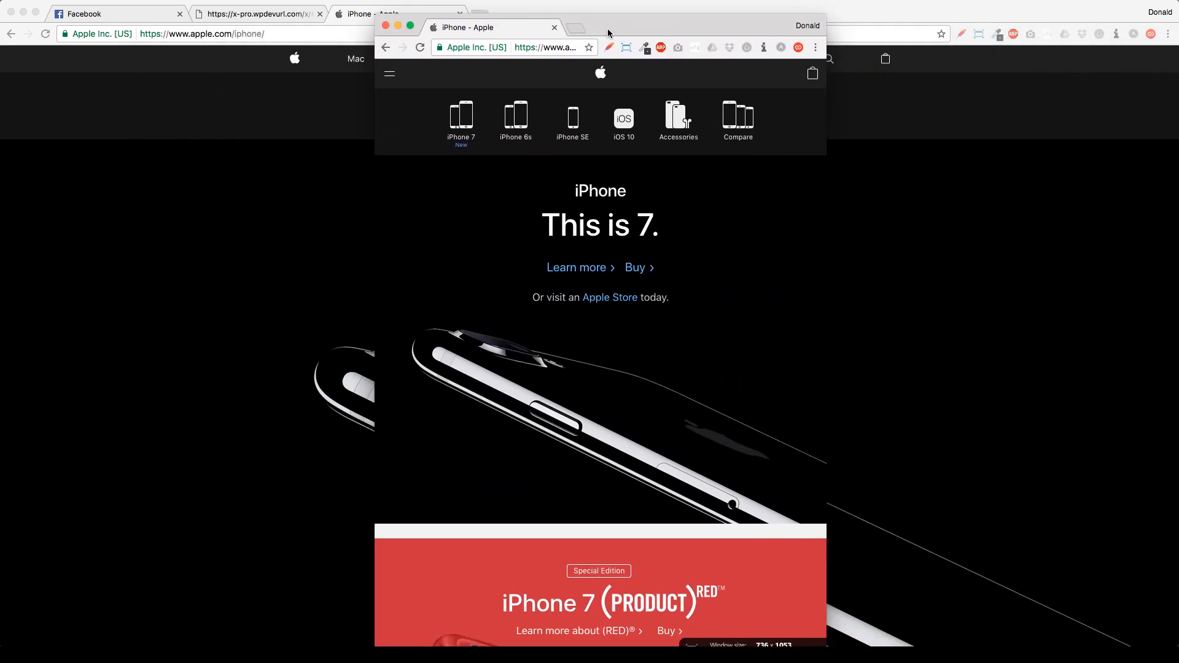
# Expand and collapse the Apple page's mobile navigation menu, and move the narrow window out of the way.
pyautogui.click(387, 80)
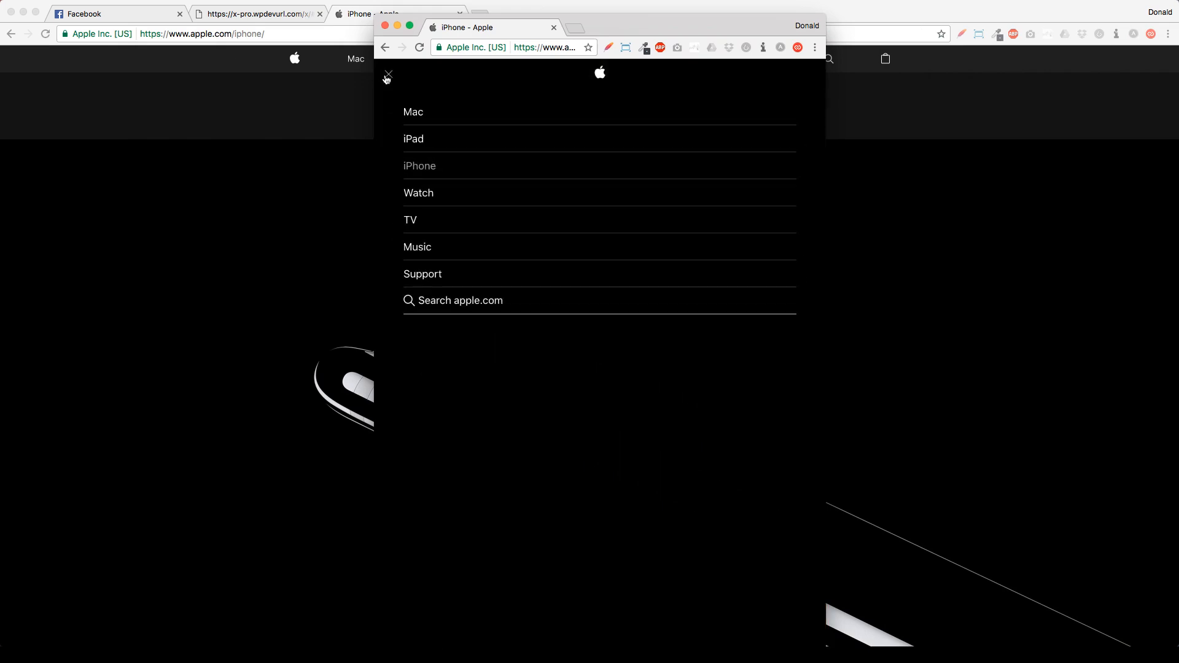
pyautogui.click(387, 77)
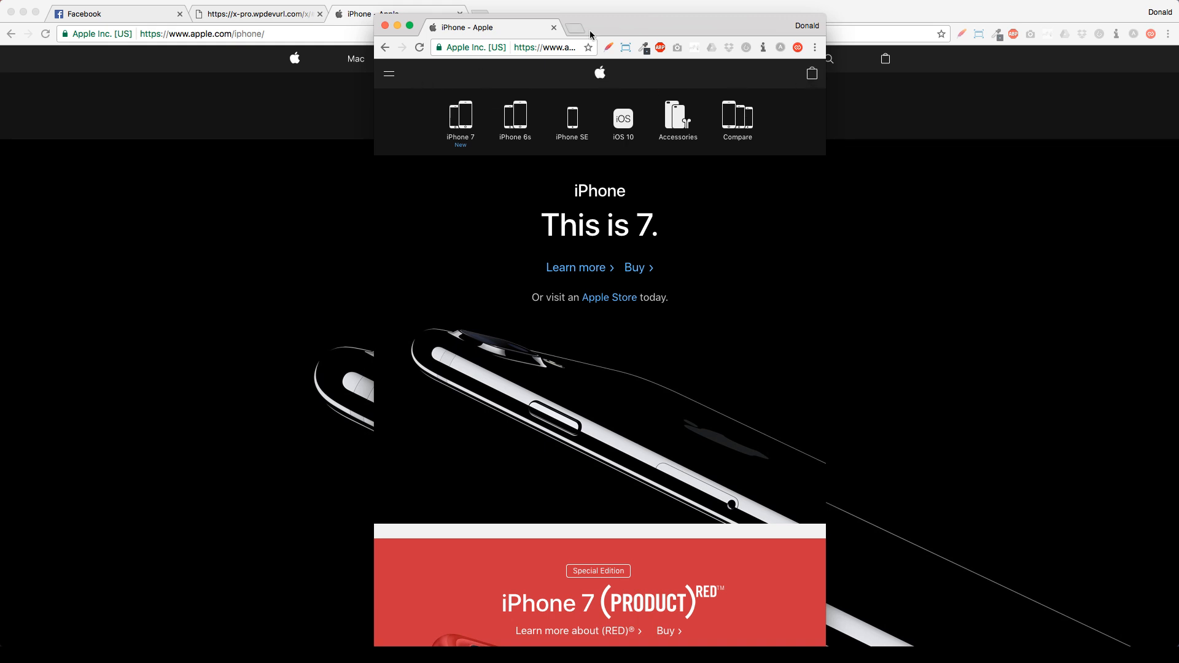
pyautogui.moveTo(606, 24); pyautogui.dragTo(1178, 37)
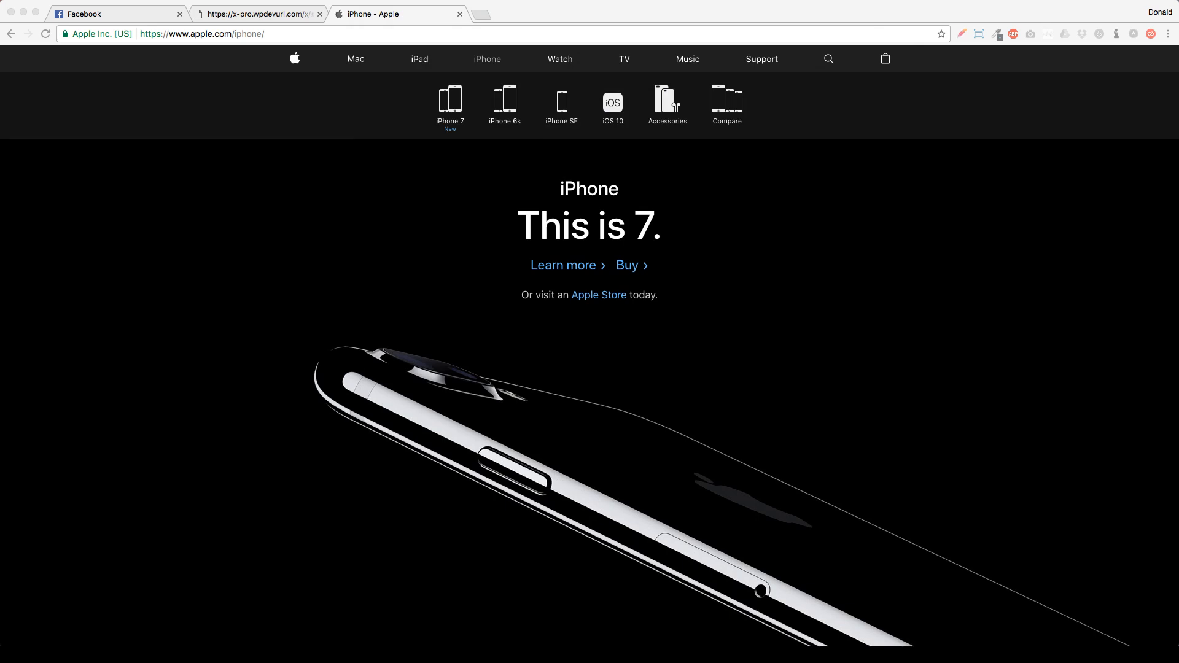
pyautogui.click(560, 41)
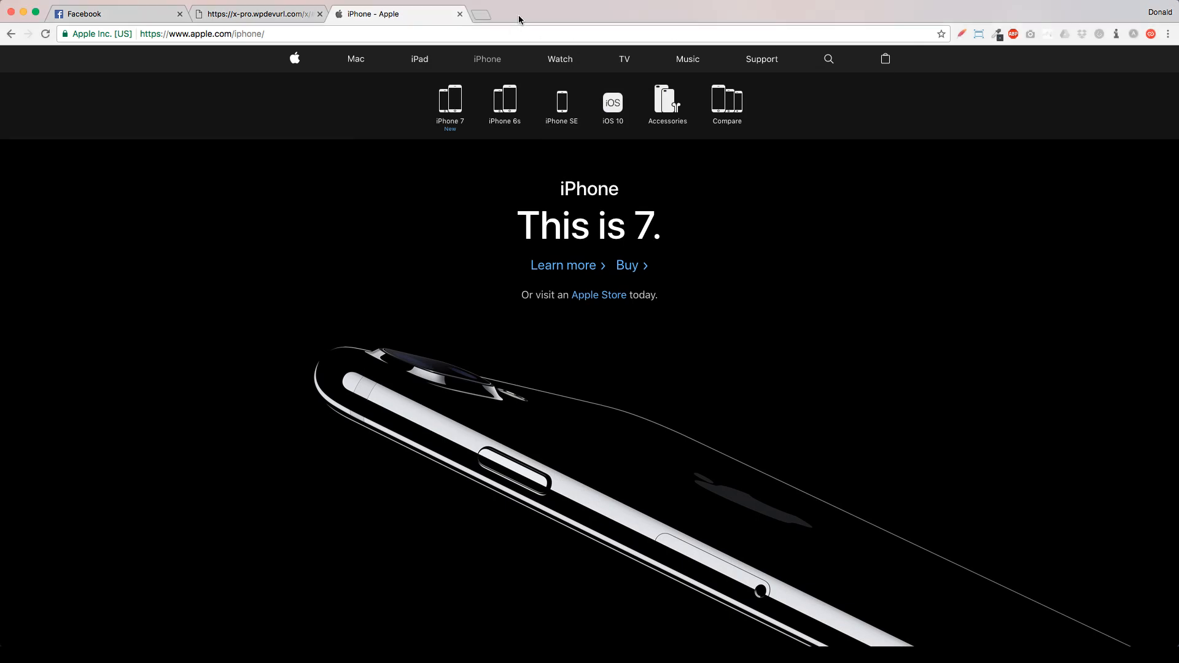
# Return to the X Pro header builder and add an Image element to Container 2.
pyautogui.click(261, 14)
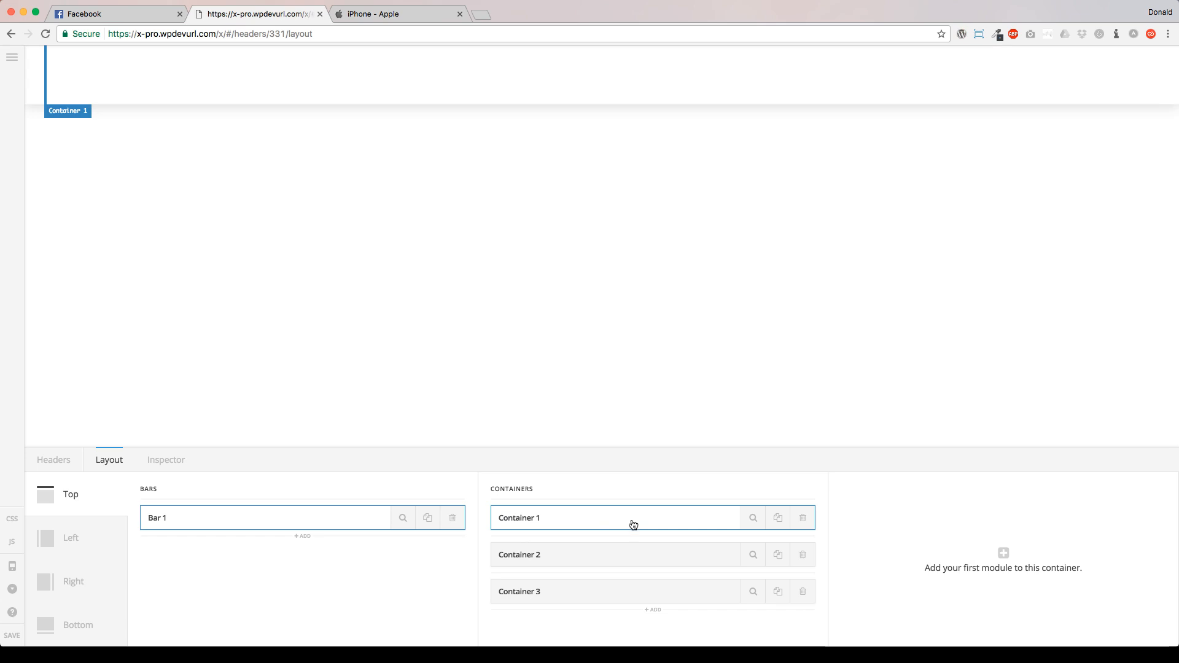
pyautogui.click(617, 560)
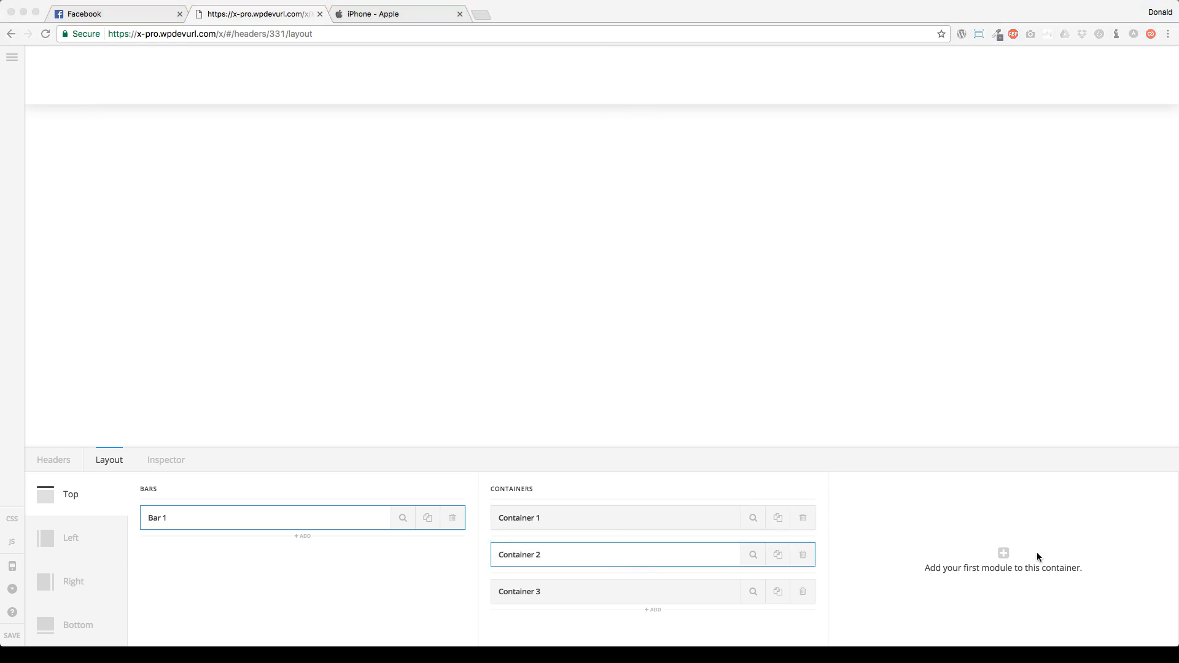
pyautogui.click(823, 594)
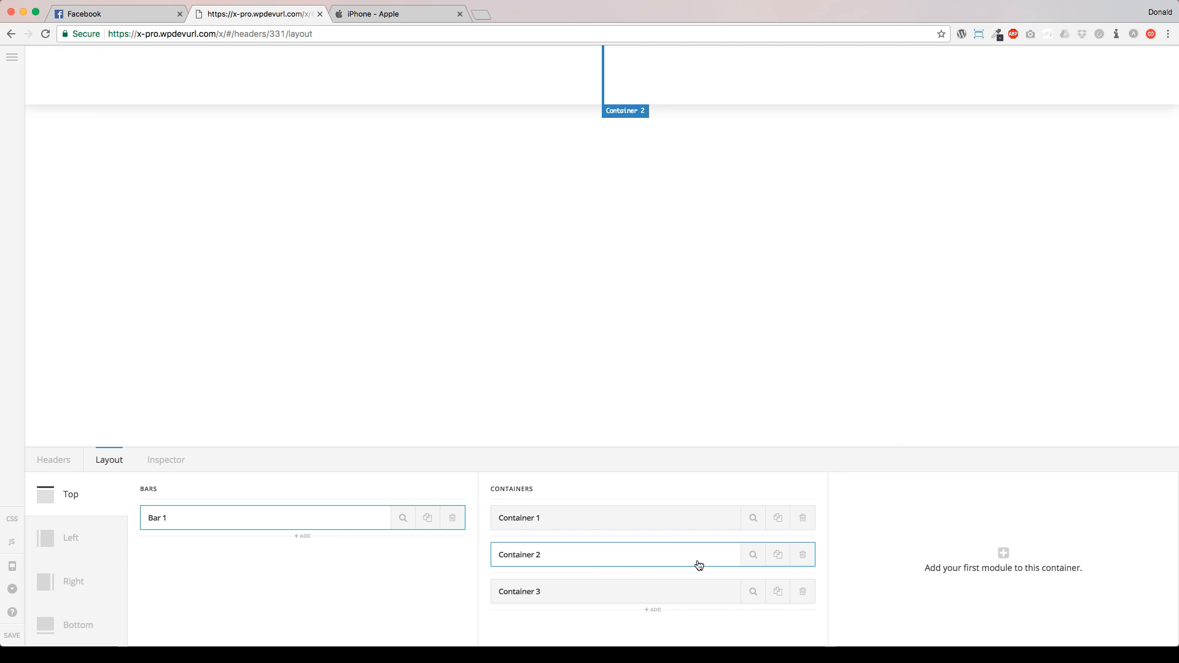
pyautogui.click(1002, 554)
pyautogui.click(173, 545)
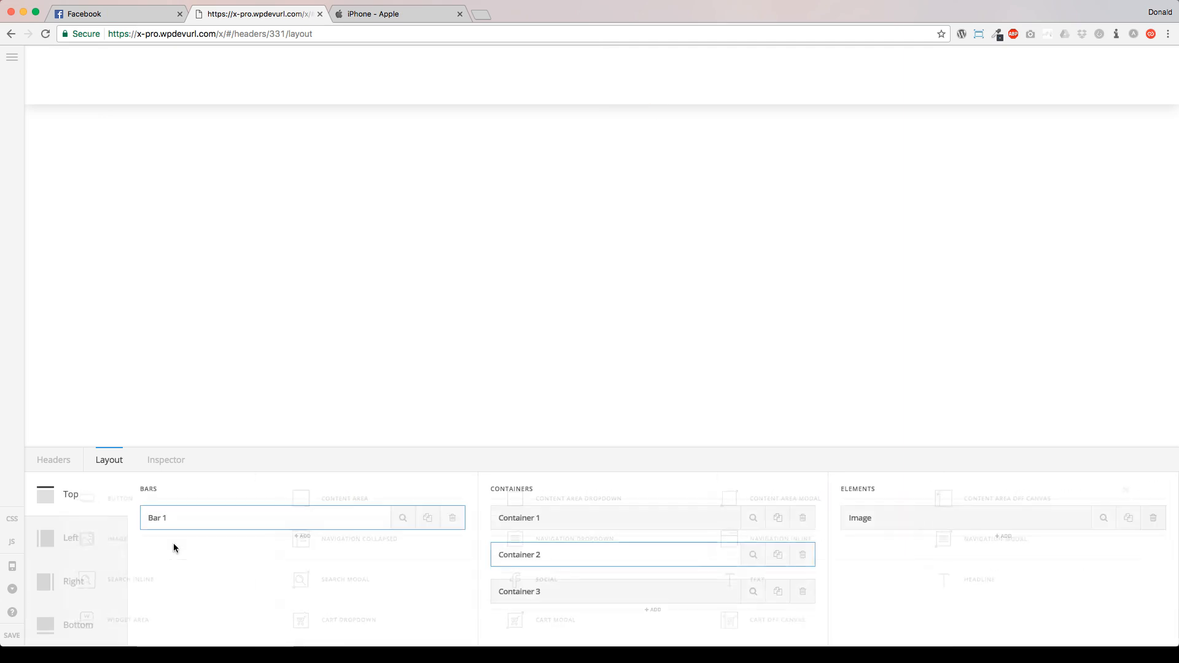
# Add a Search Modal element and a Cart Dropdown element to Container 3.
pyautogui.click(668, 596)
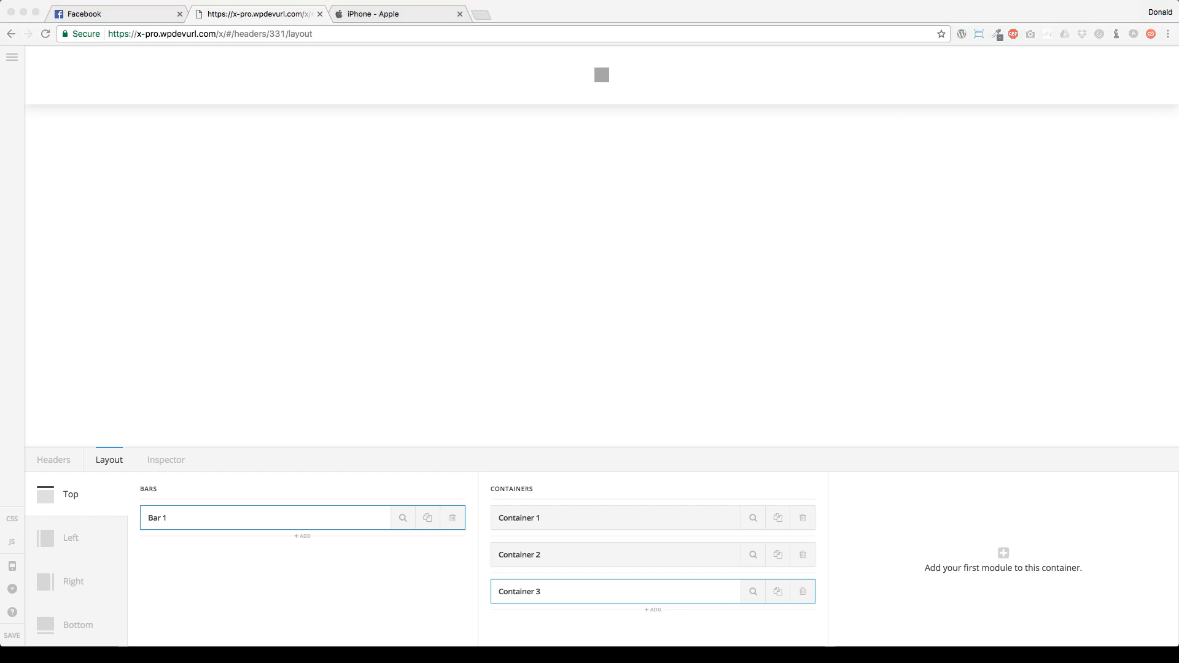
pyautogui.click(574, 592)
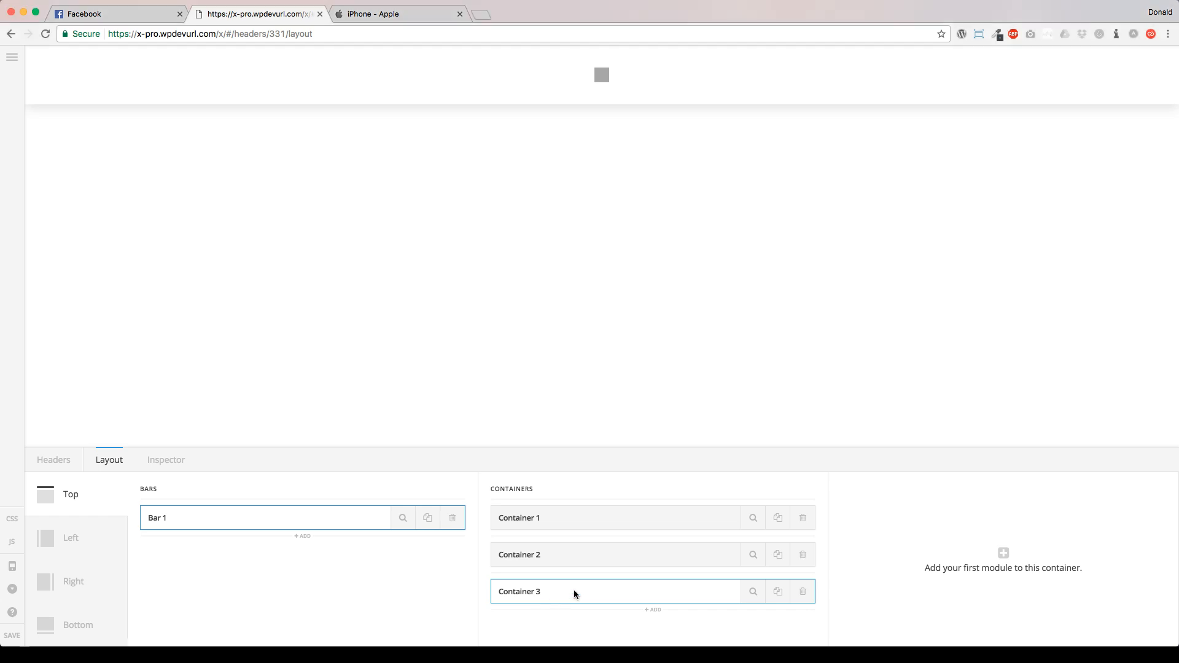
pyautogui.click(994, 565)
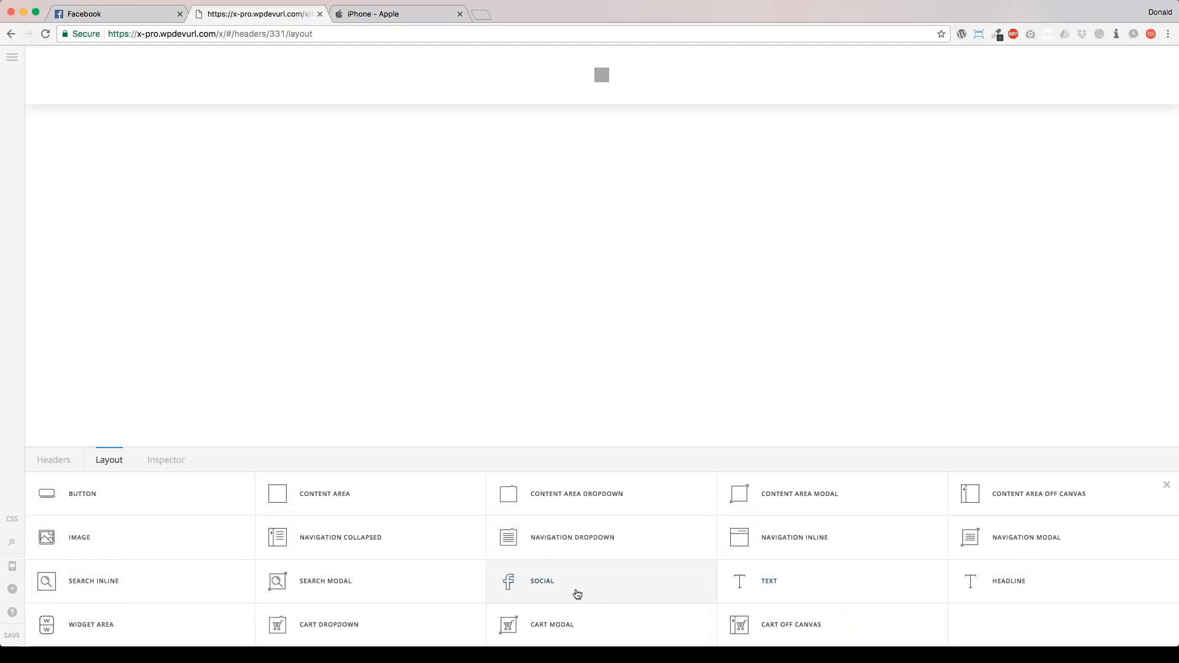
pyautogui.click(399, 592)
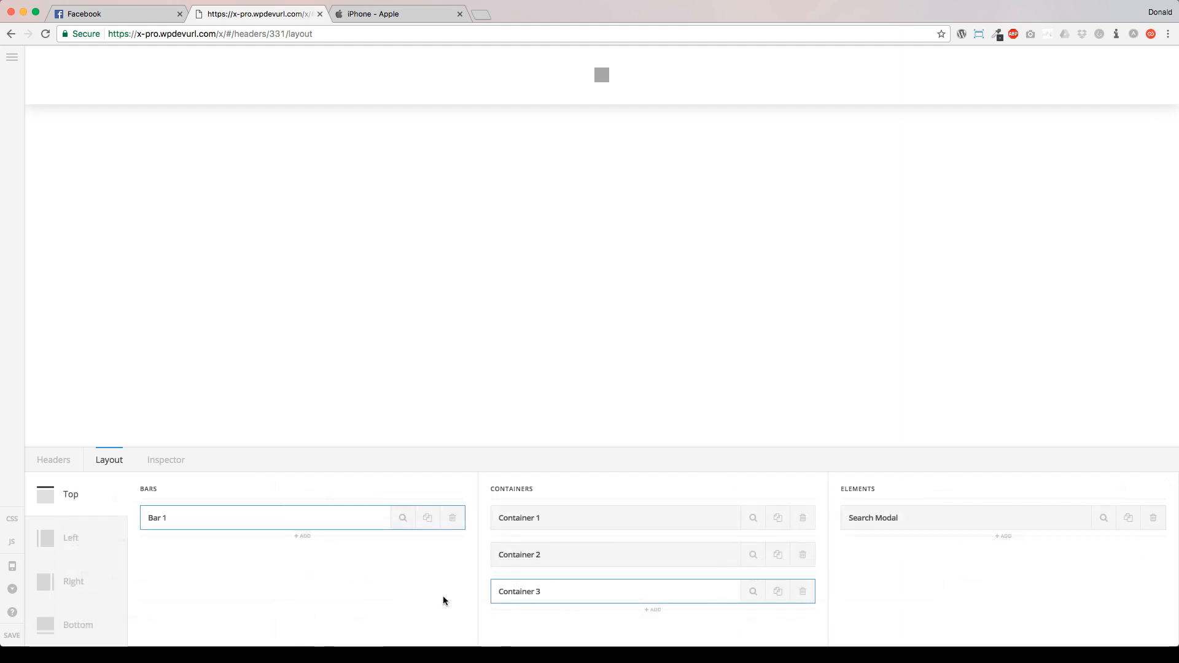
pyautogui.click(1002, 538)
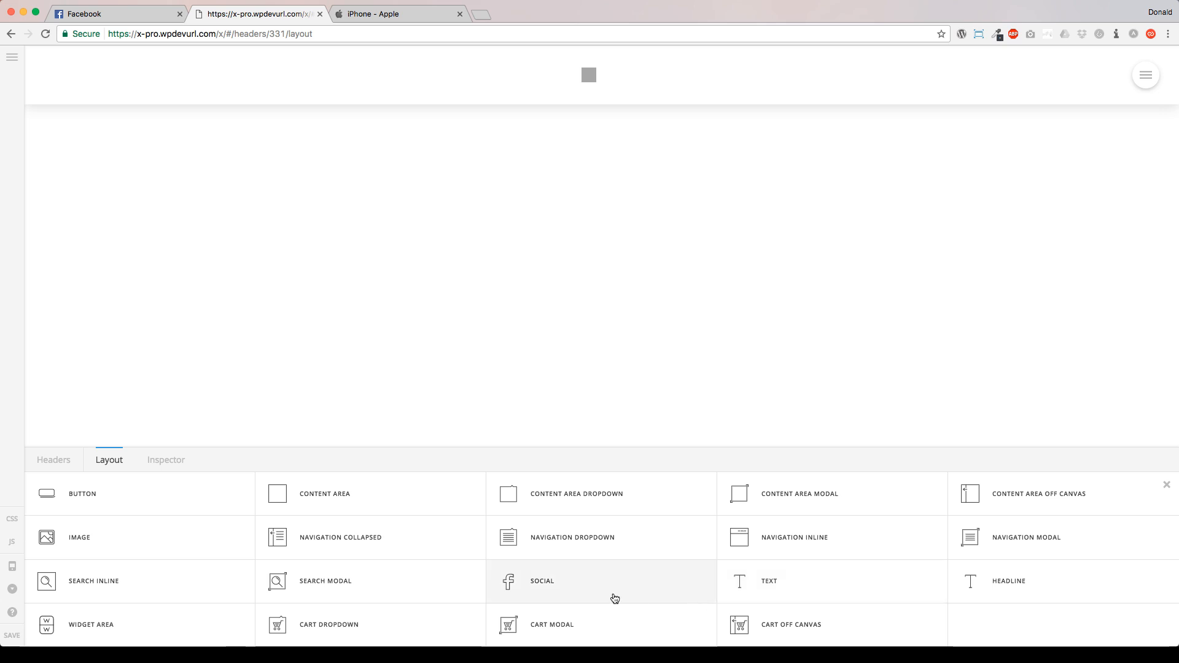
pyautogui.click(295, 626)
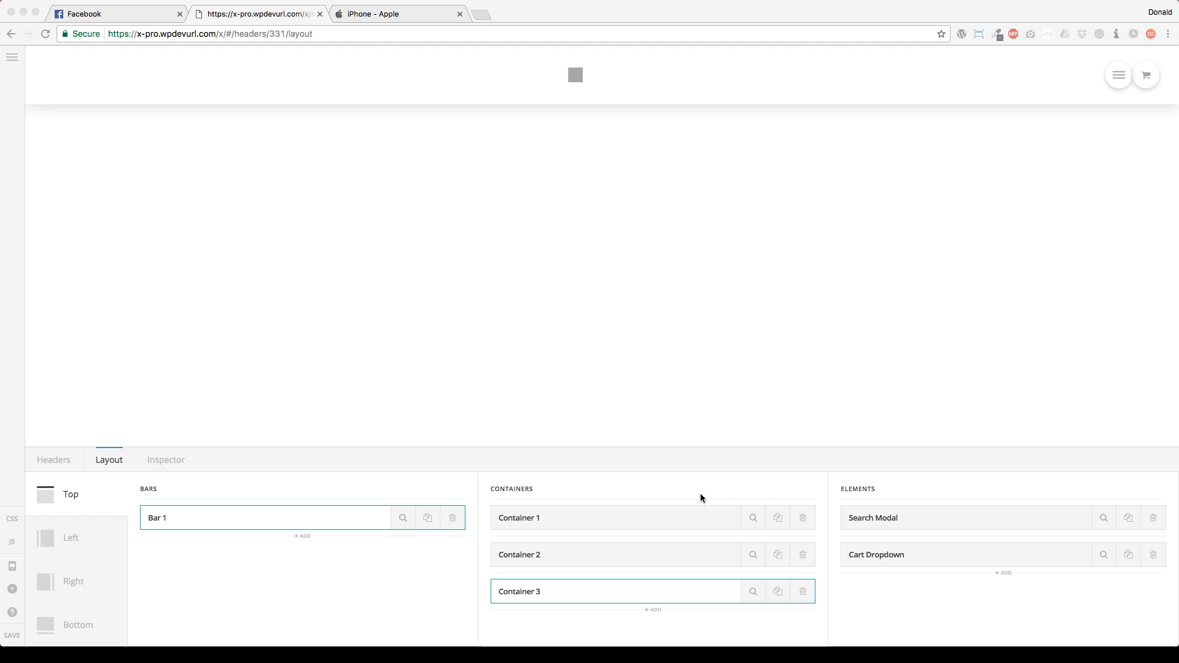
# Add Image, Navigation Inline and Navigation Collapsed elements to Container 1, with Navigation Collapsed placed directly before Navigation Inline.
pyautogui.click(635, 524)
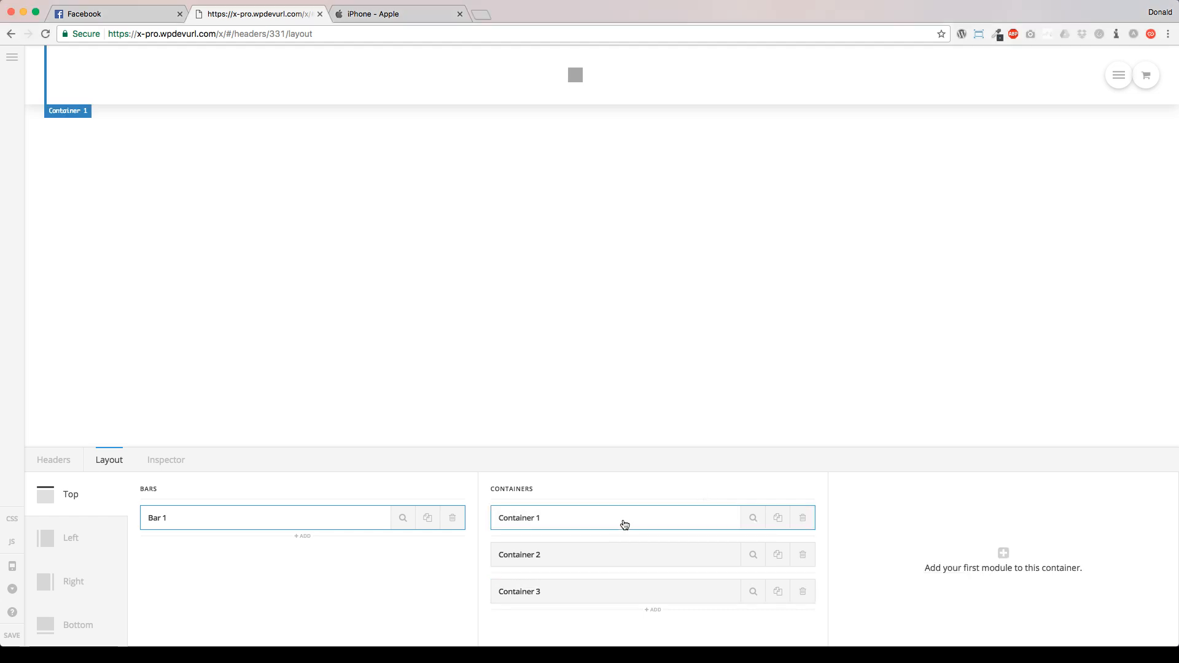
pyautogui.click(1051, 571)
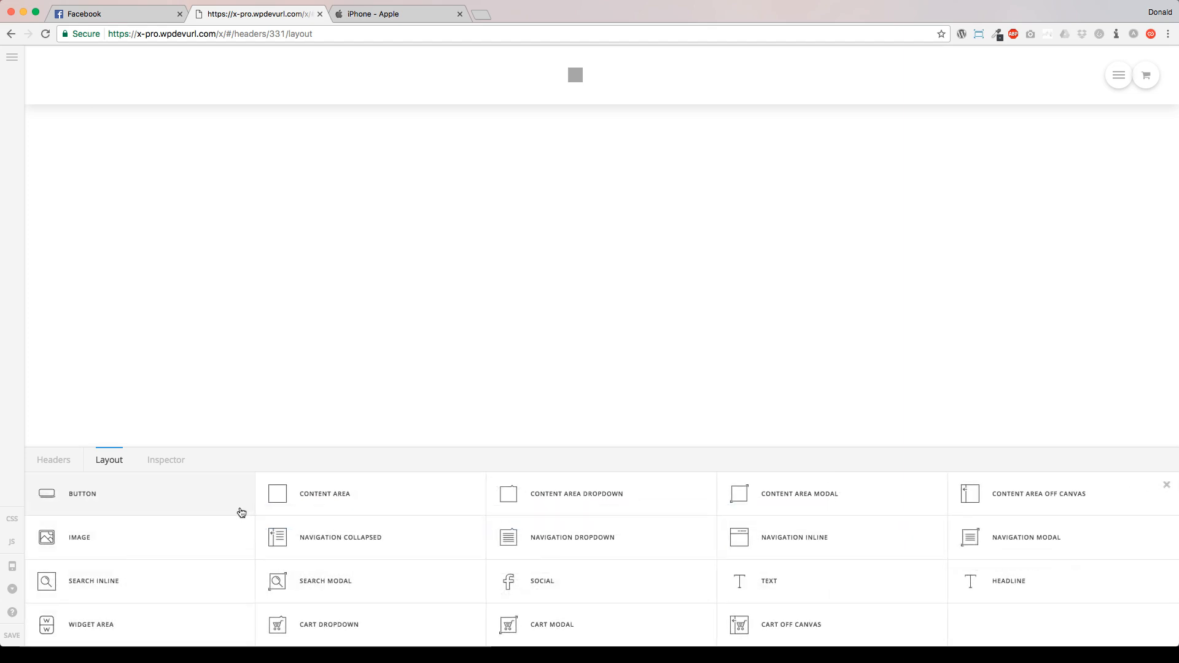
pyautogui.click(163, 539)
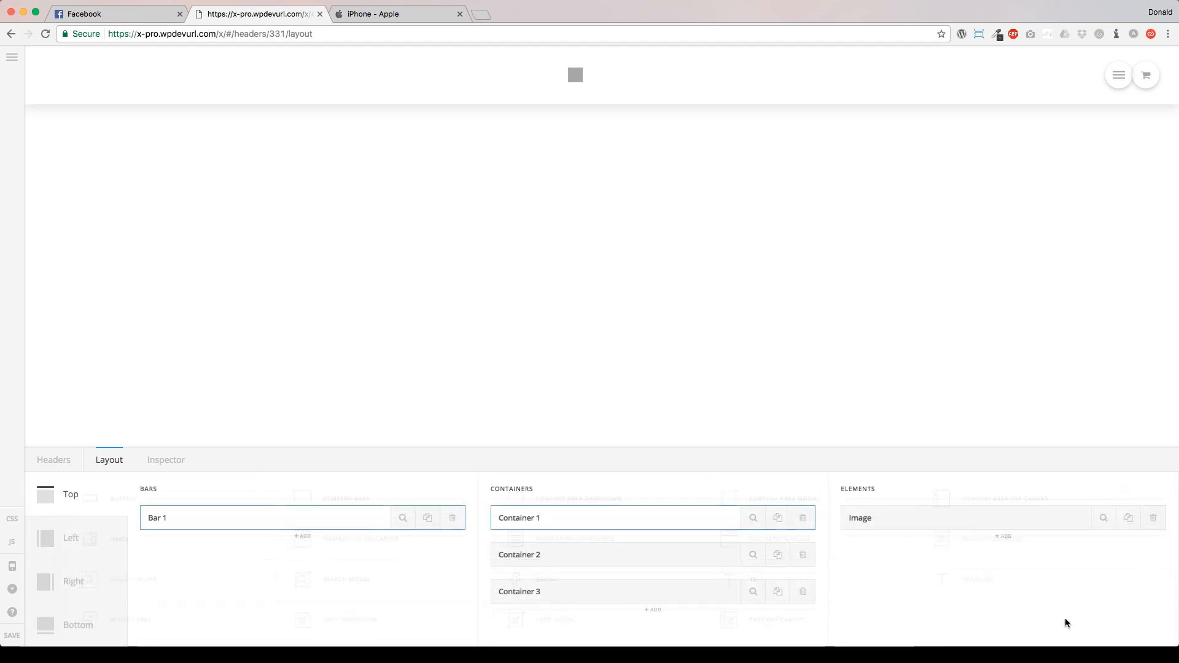
pyautogui.click(1004, 539)
pyautogui.click(798, 545)
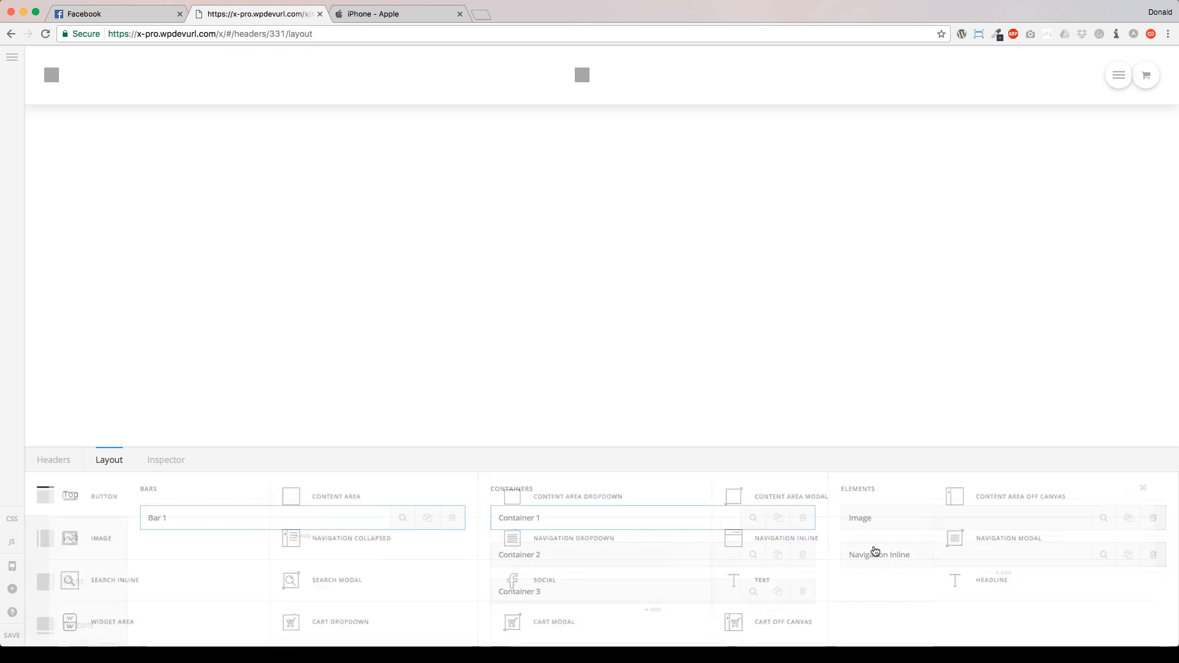
pyautogui.click(1002, 573)
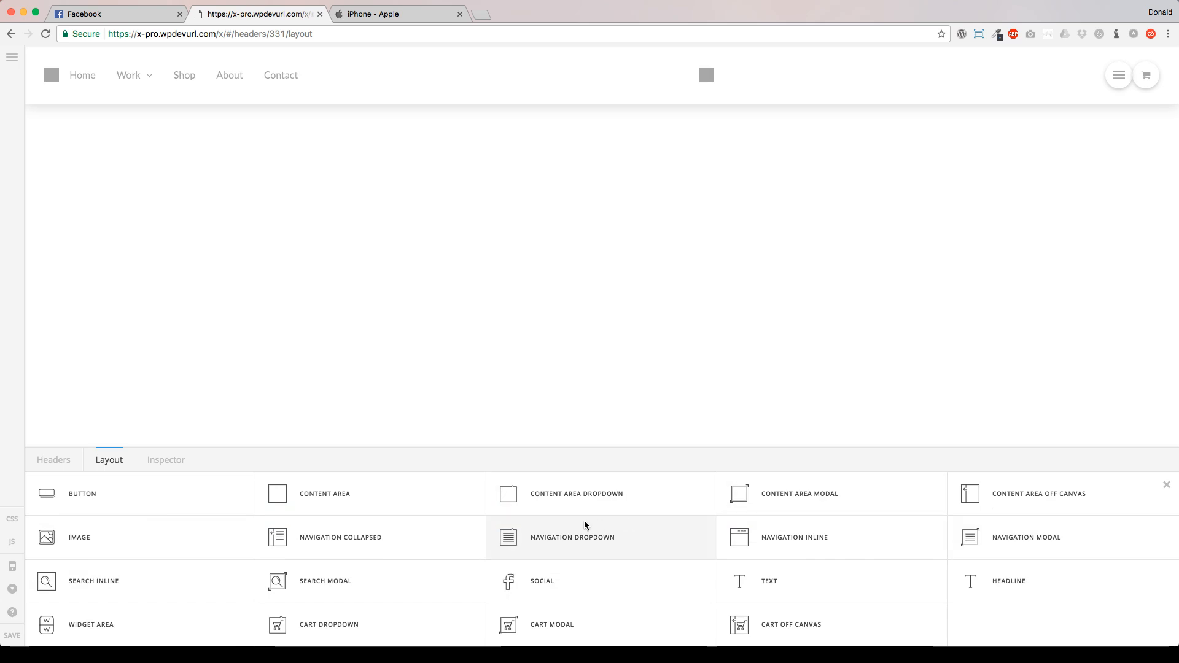
pyautogui.click(369, 539)
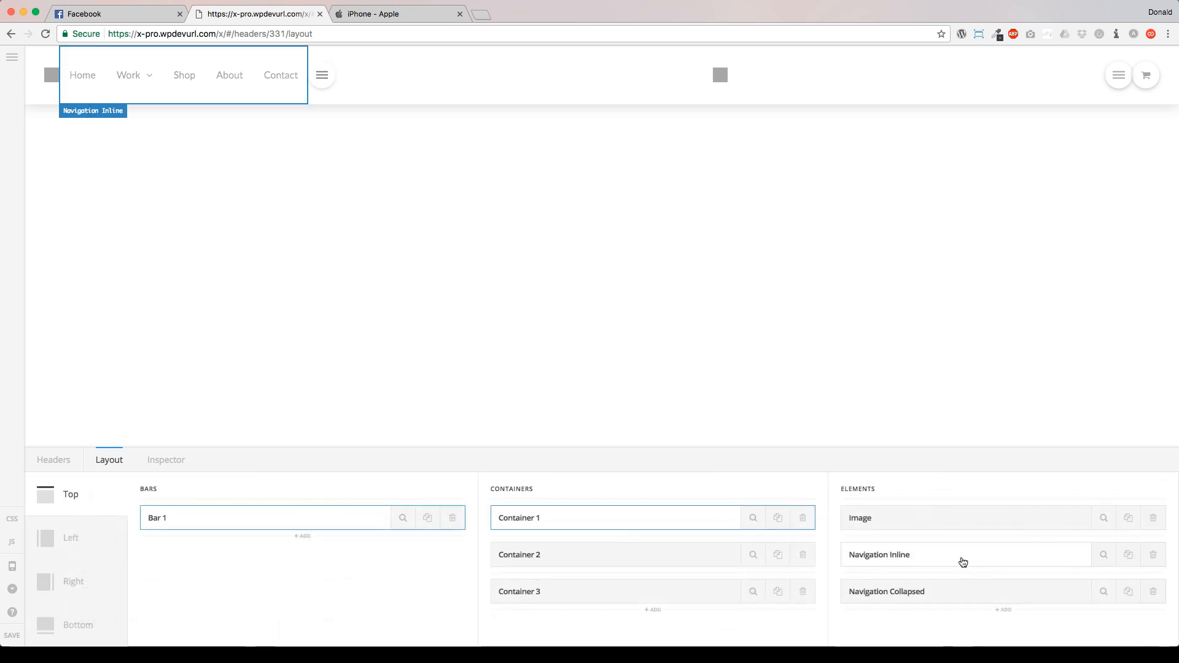
pyautogui.moveTo(955, 597); pyautogui.dragTo(951, 556)
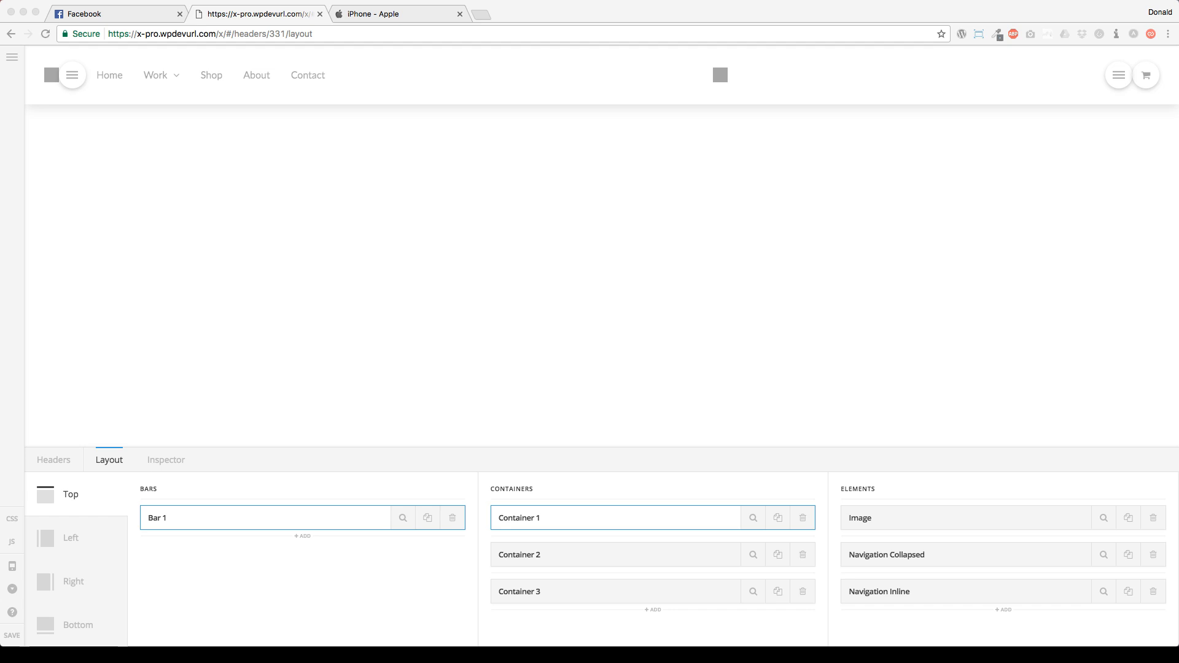
# Set the Image element in Container 1 to hide during the two smallest device breakpoints.
pyautogui.click(658, 518)
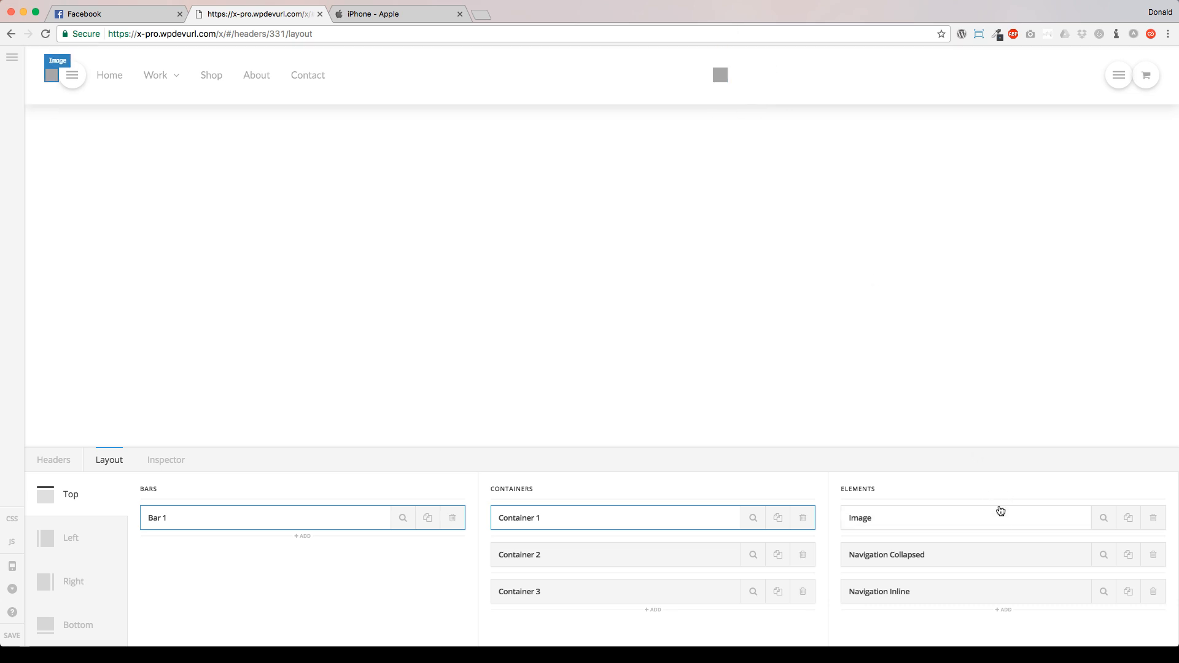
pyautogui.click(1102, 519)
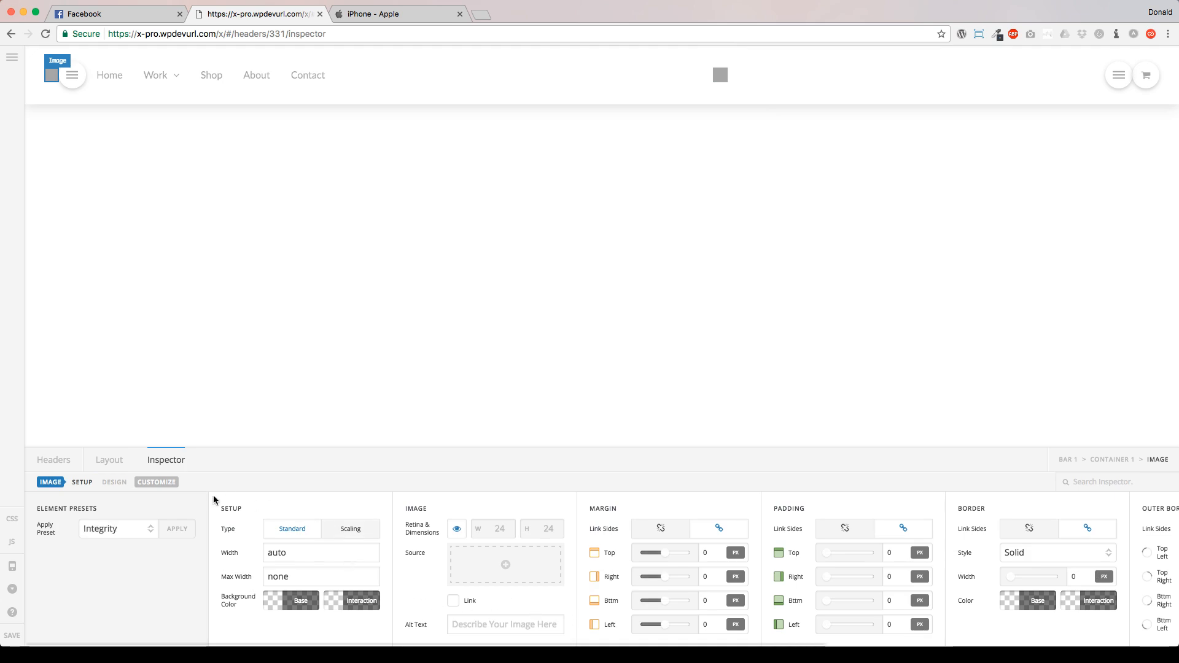
pyautogui.click(155, 484)
pyautogui.click(345, 577)
pyautogui.click(368, 577)
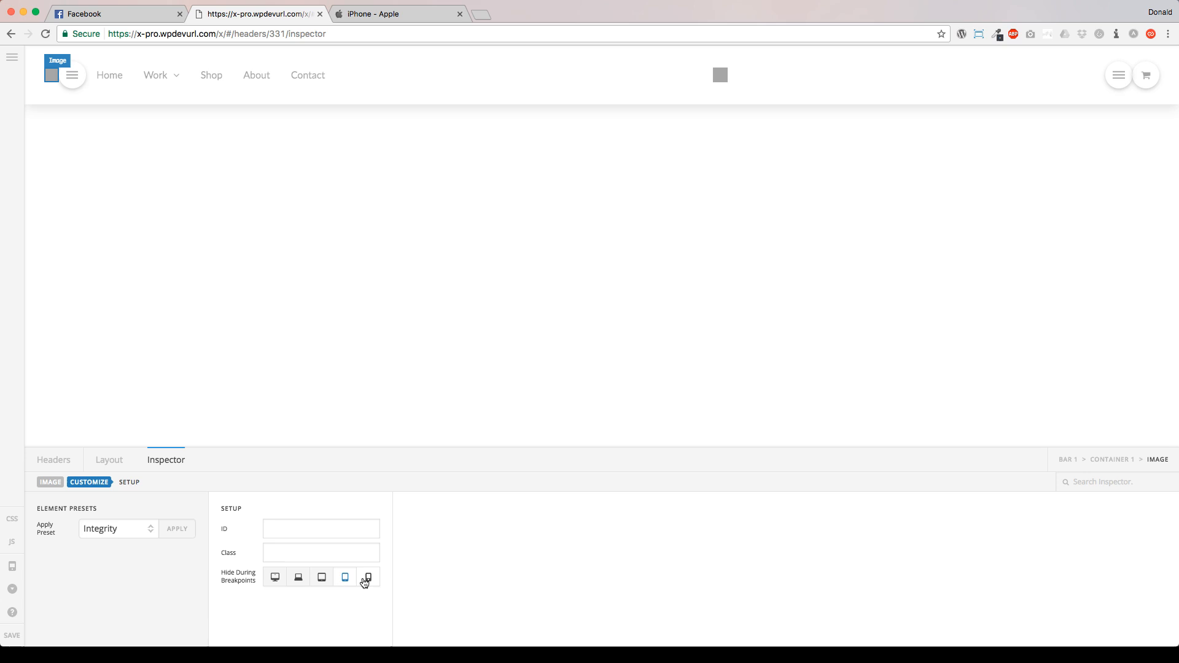
# Set the Image element in Container 2 to hide during the three largest device breakpoints.
pyautogui.click(114, 463)
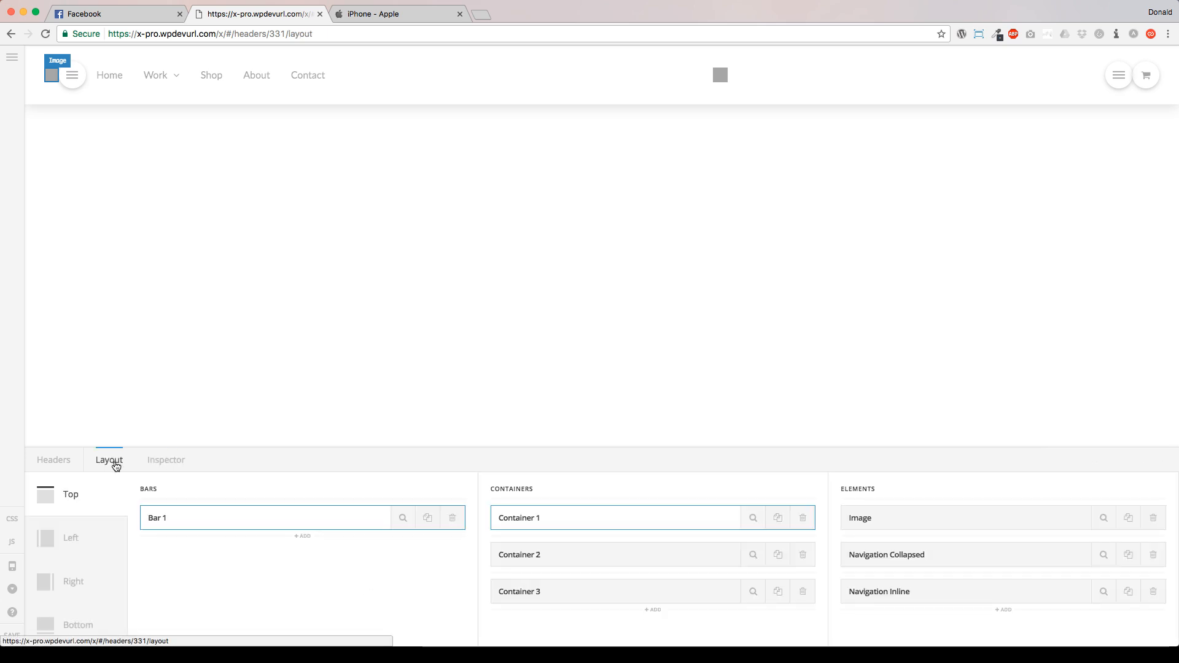
pyautogui.click(720, 76)
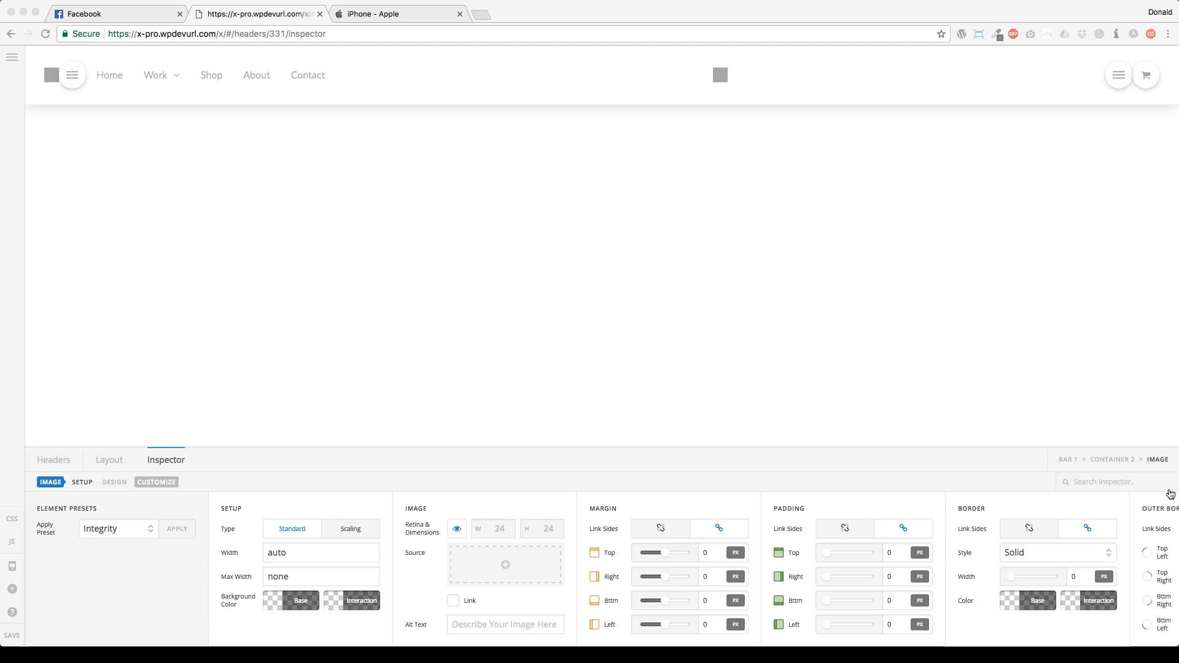
pyautogui.click(151, 481)
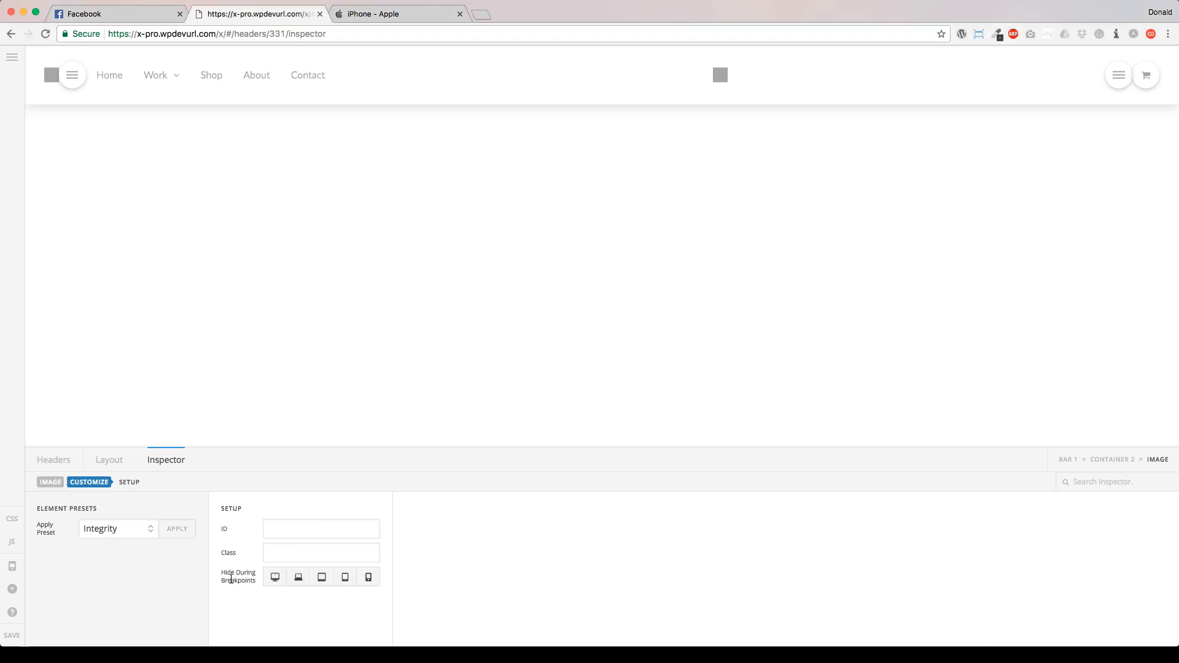
pyautogui.click(276, 578)
pyautogui.click(298, 577)
pyautogui.click(321, 577)
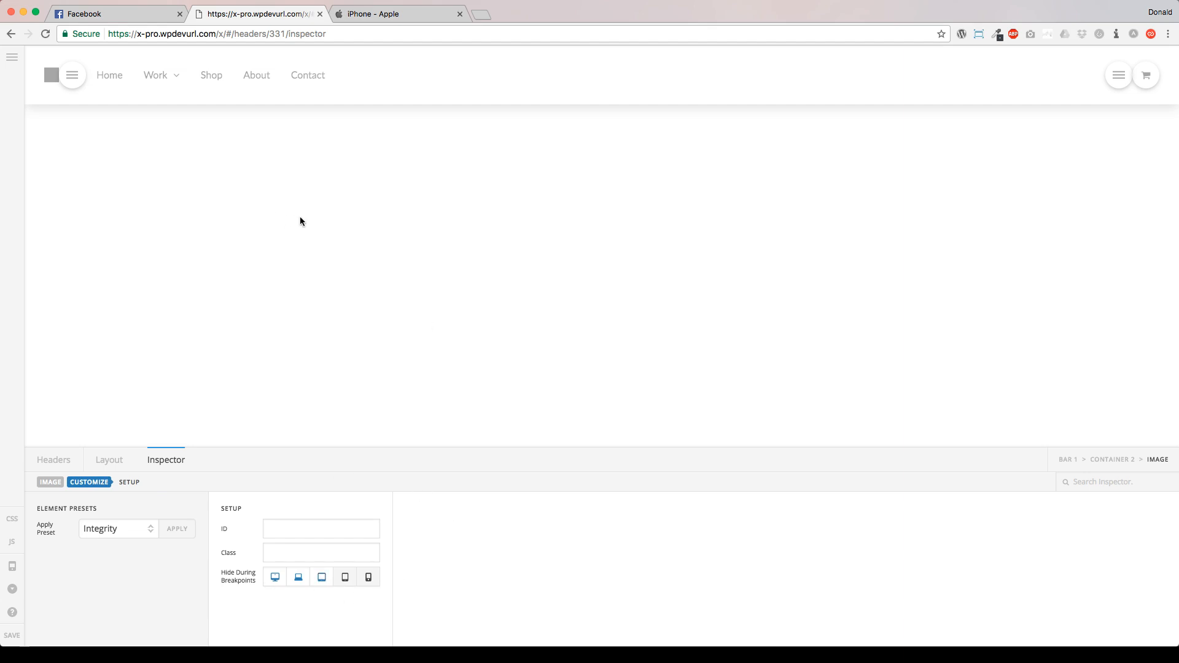
# Preview the Navigation Collapsed element's off-canvas menu and set the element to hide during the three largest breakpoints.
pyautogui.click(72, 84)
pyautogui.click(855, 334)
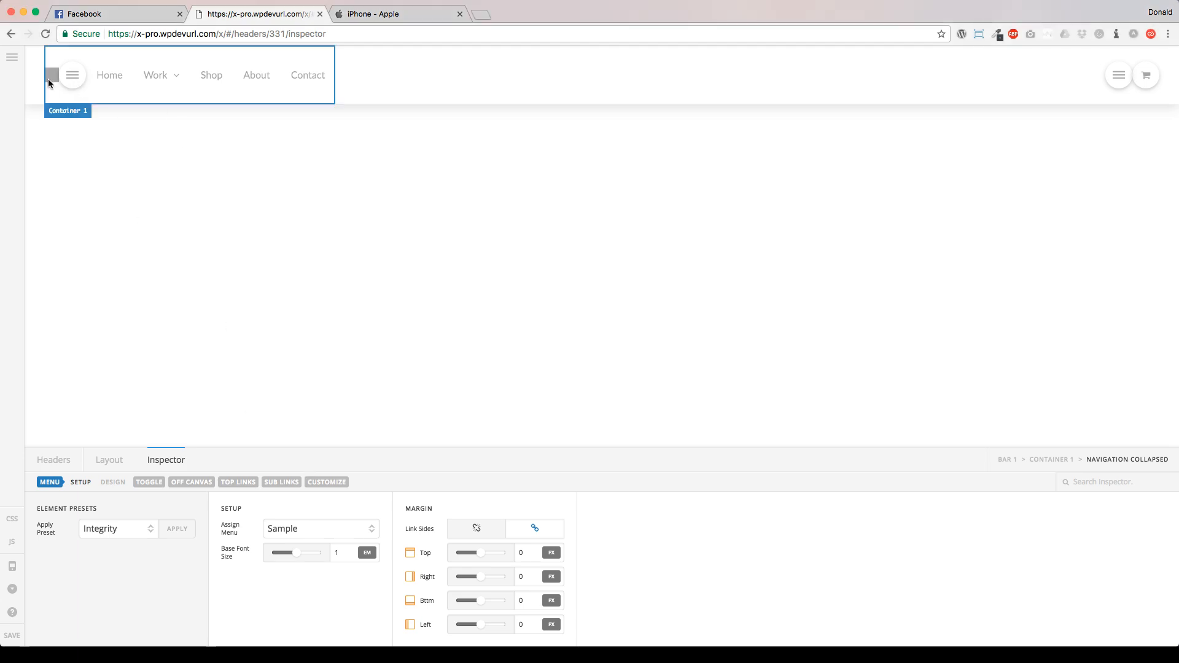
pyautogui.click(73, 75)
pyautogui.click(332, 421)
pyautogui.click(323, 482)
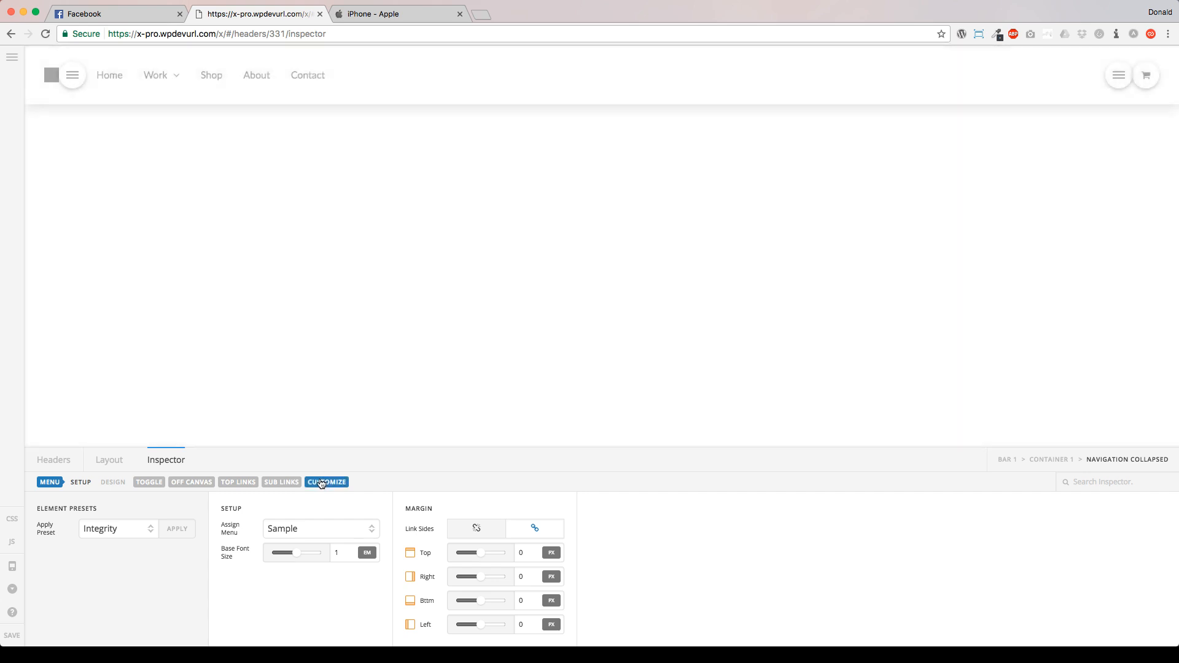
pyautogui.click(275, 578)
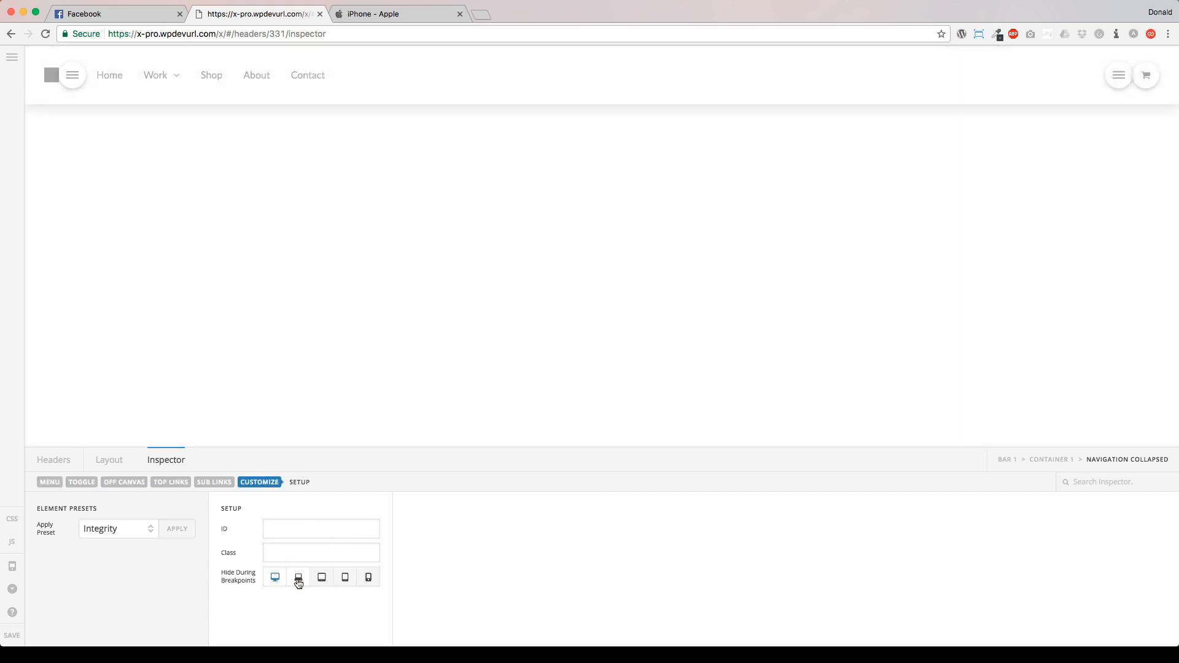
pyautogui.click(299, 579)
pyautogui.click(321, 580)
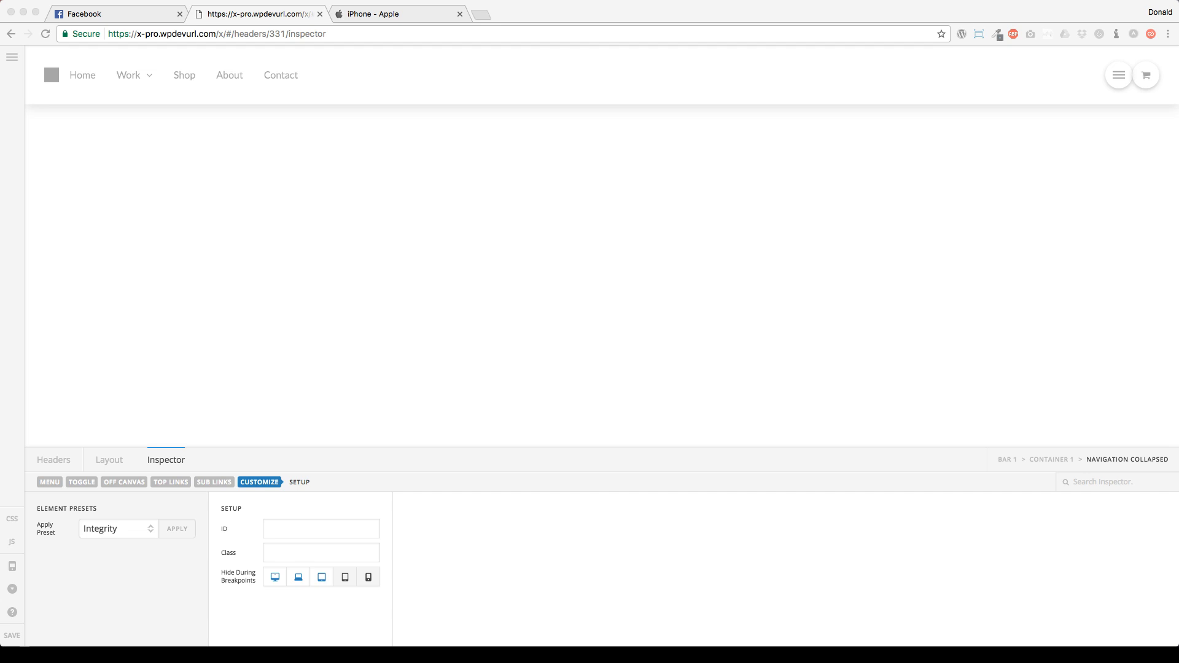
pyautogui.click(417, 524)
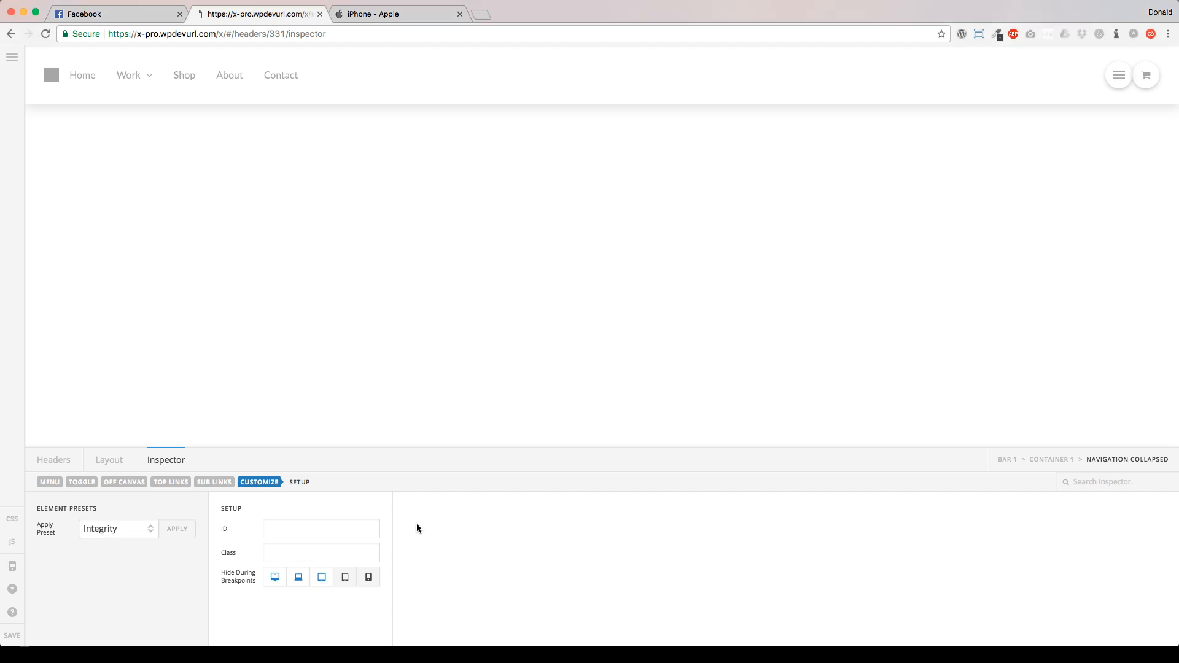
# Set the Self Flex preset of Container 1 to Fill Space Equally.
pyautogui.click(462, 100)
pyautogui.click(110, 460)
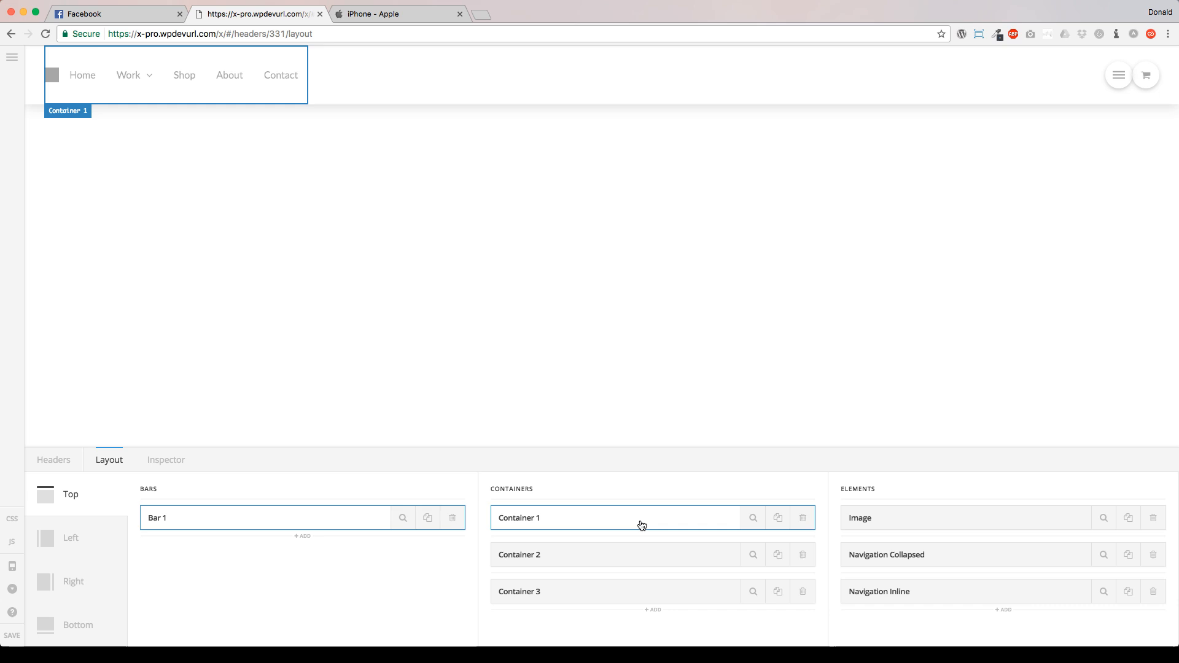
pyautogui.click(753, 519)
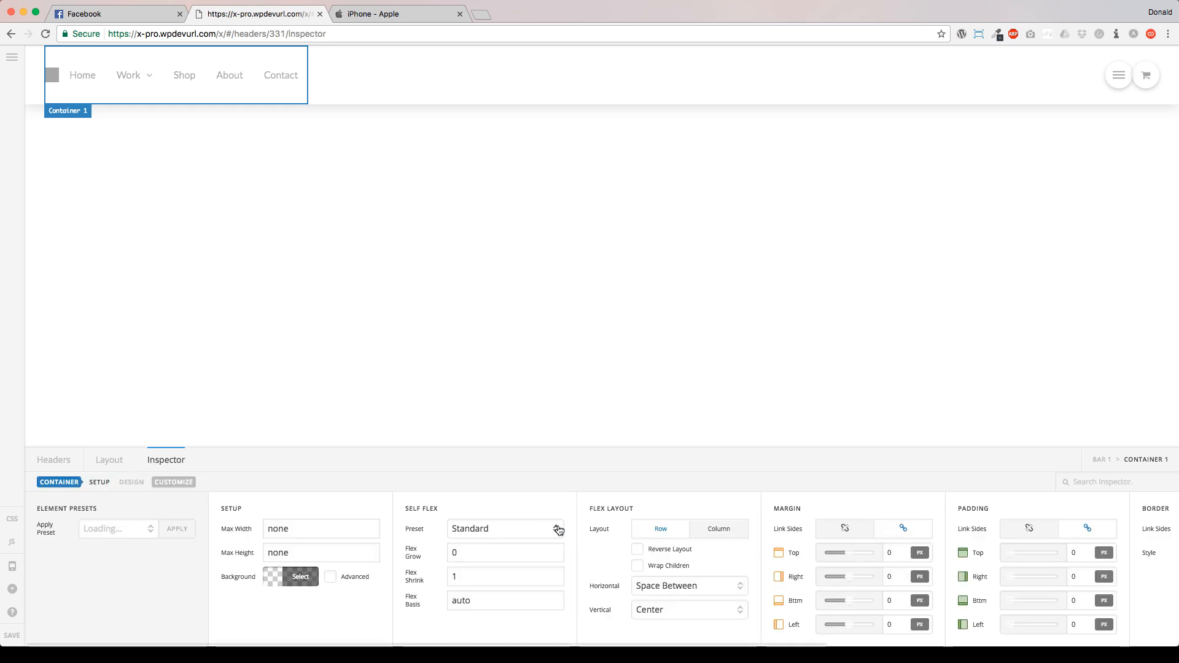
pyautogui.click(534, 535)
pyautogui.click(499, 564)
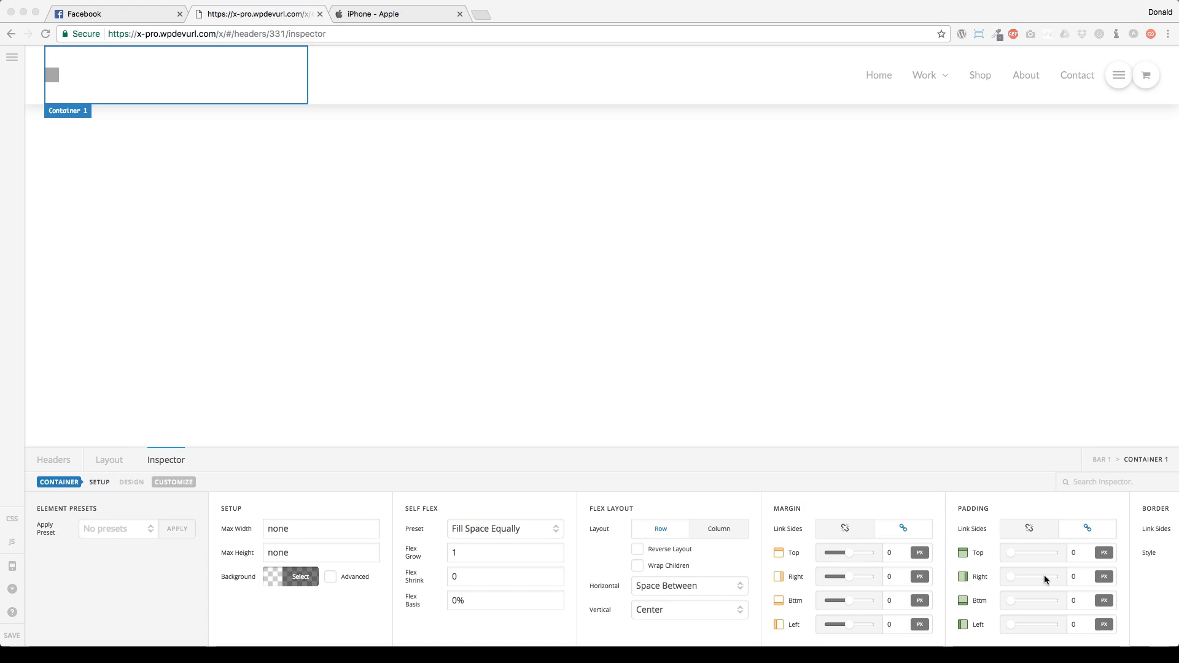
# Set the Self Flex preset of Container 2 to Fill Space Equally.
pyautogui.click(109, 460)
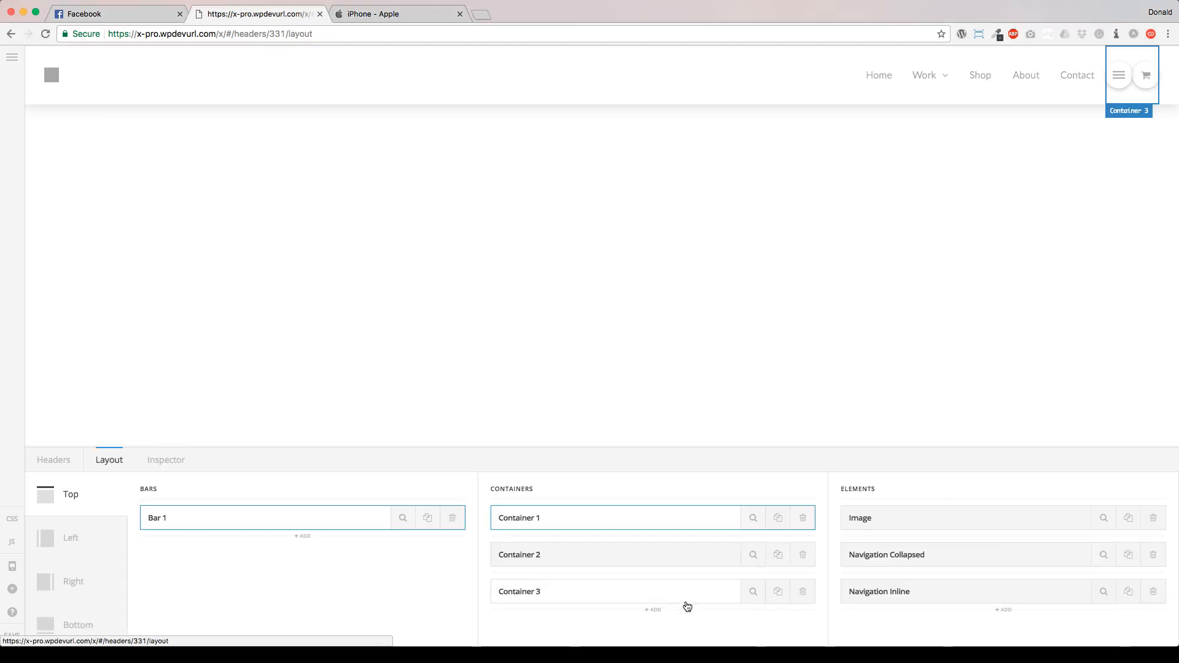
pyautogui.click(754, 555)
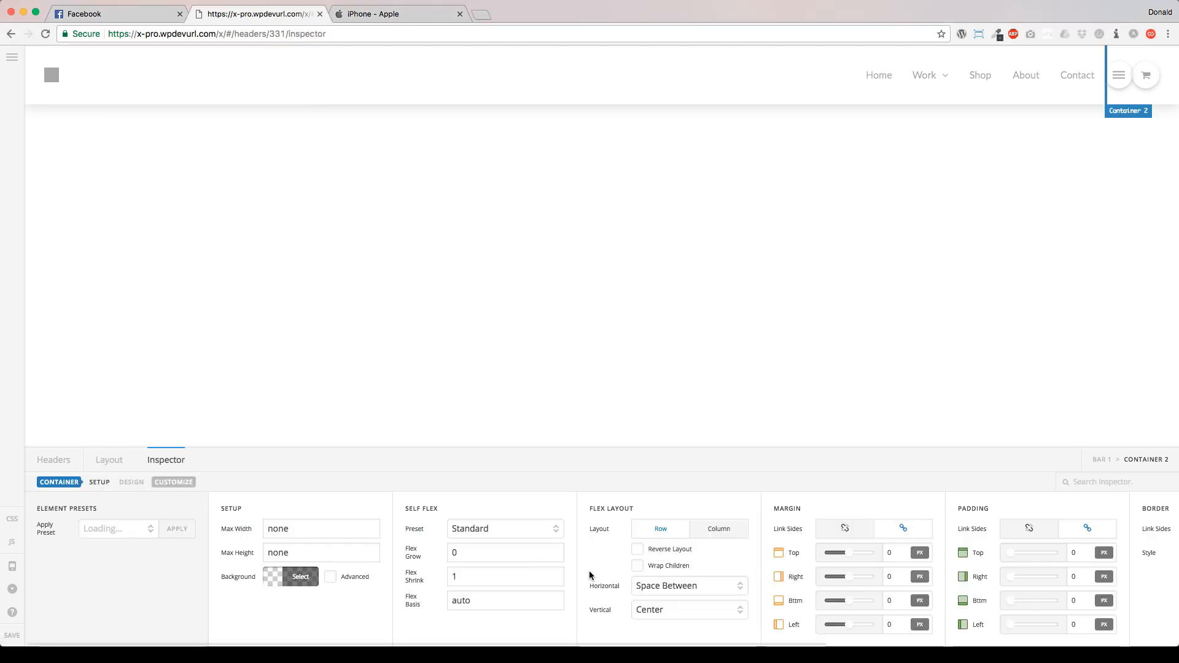
pyautogui.click(501, 530)
pyautogui.click(492, 563)
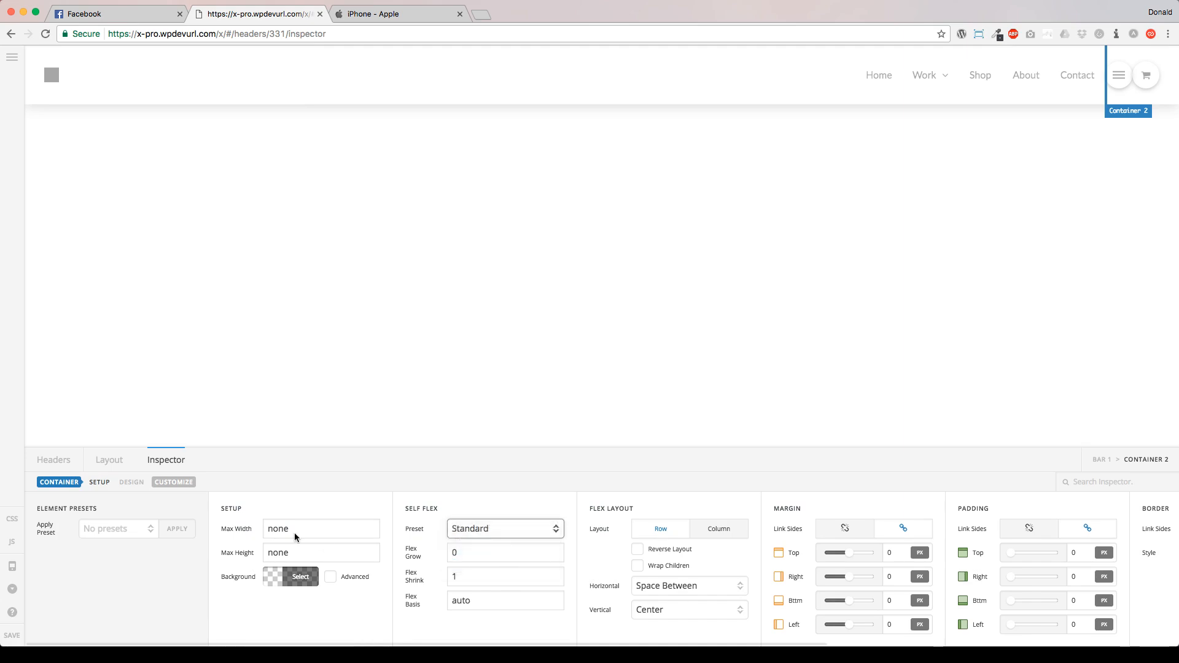
# Set the Self Flex preset of Container 3 to No Shrink.
pyautogui.click(117, 462)
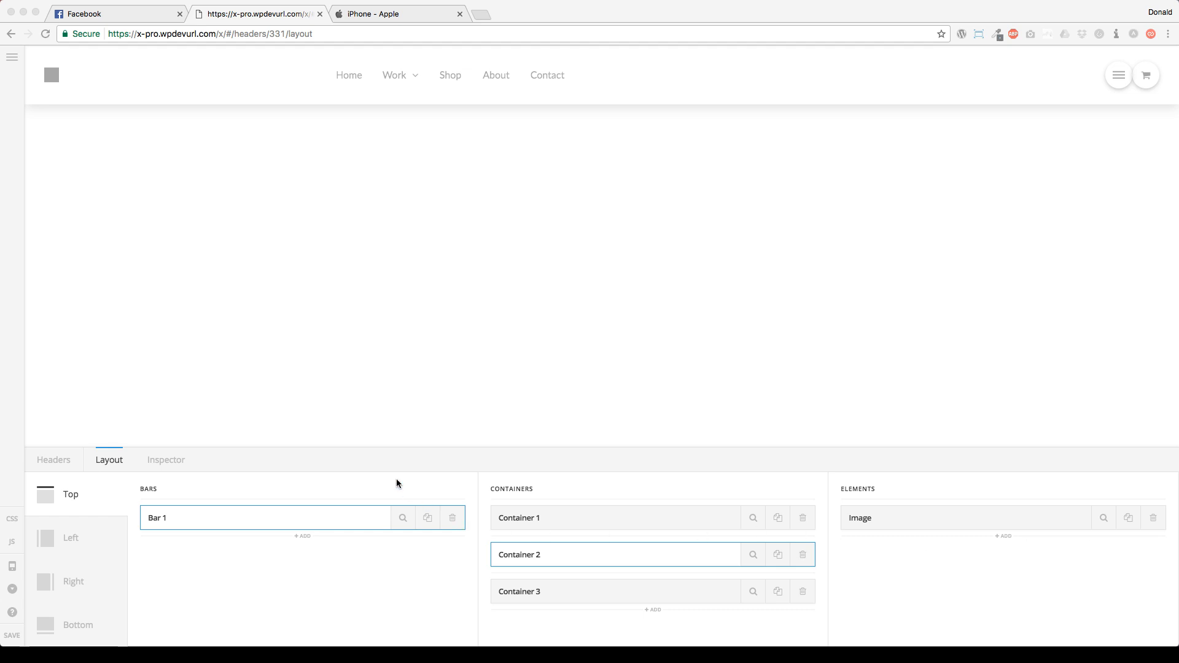
pyautogui.click(721, 593)
pyautogui.click(753, 591)
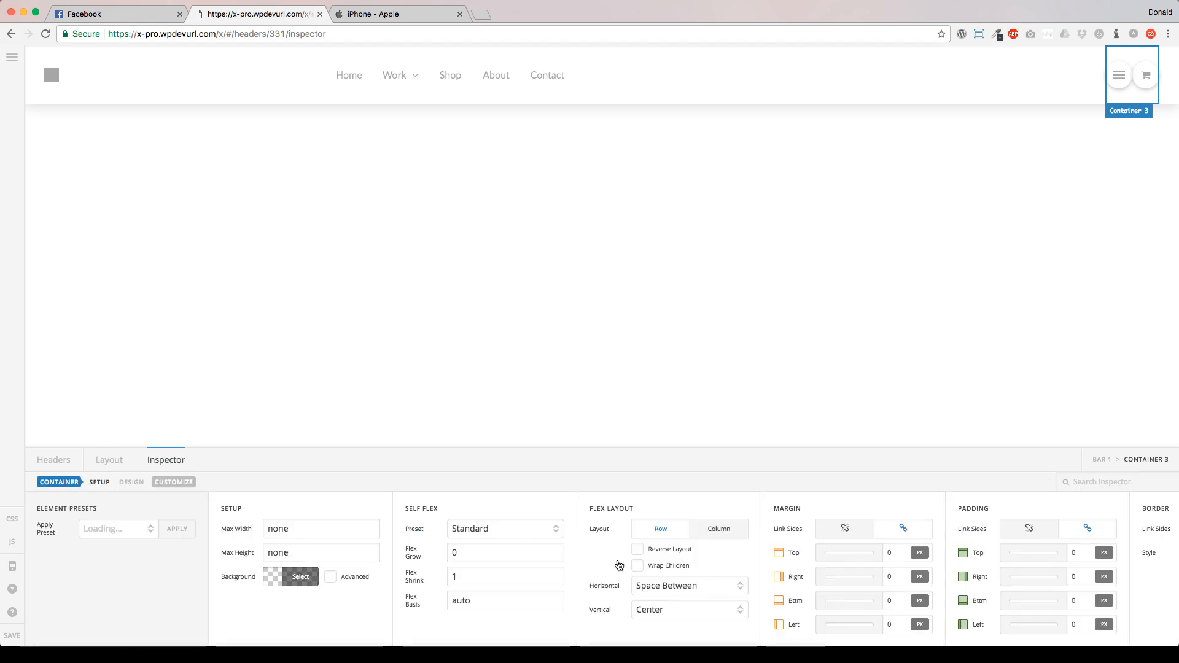
pyautogui.click(514, 534)
pyautogui.click(494, 542)
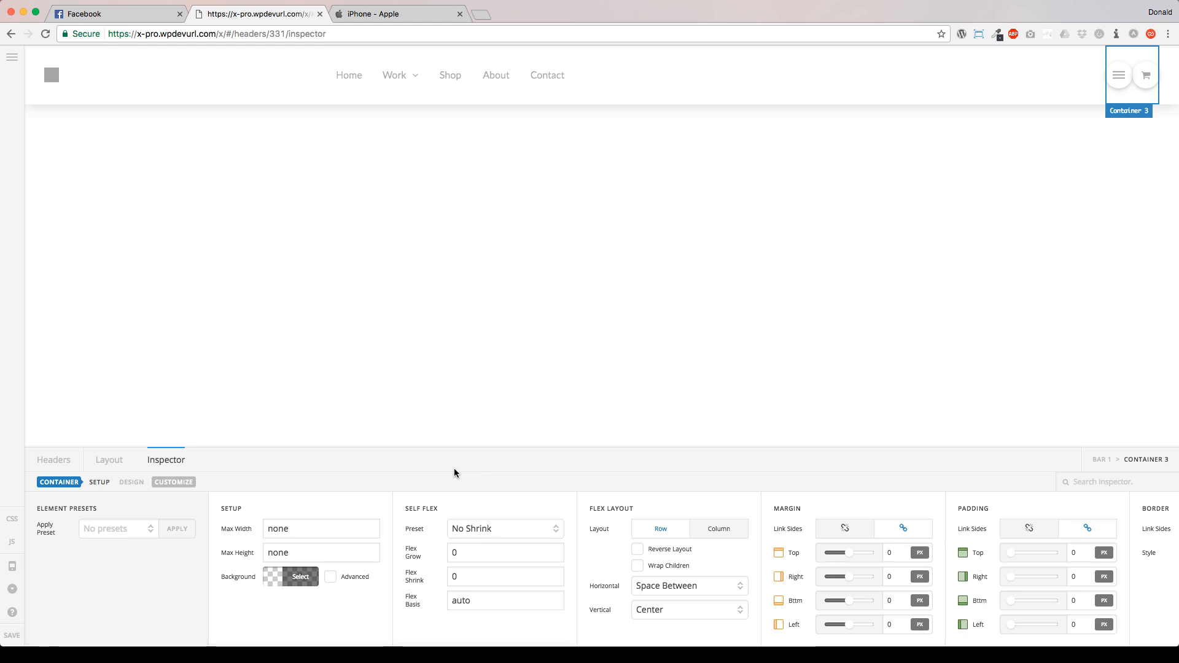
# Set the Content Max Length of Bar 1 to 1000 px.
pyautogui.click(29, 78)
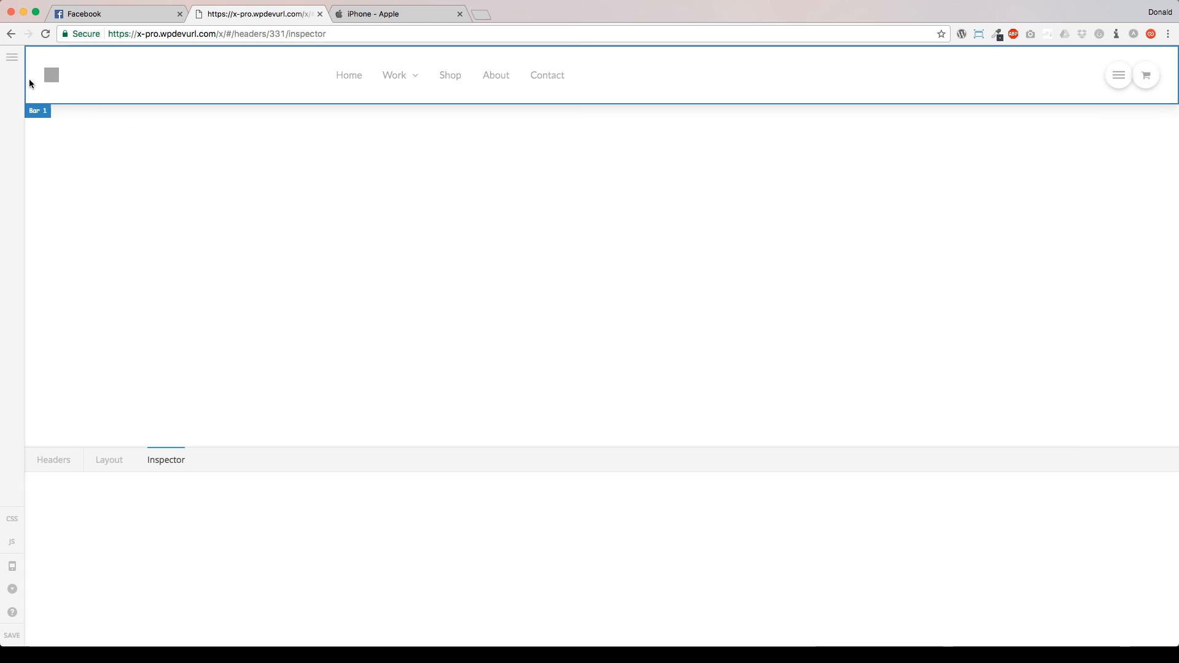
pyautogui.click(545, 602)
pyautogui.press('super+a')
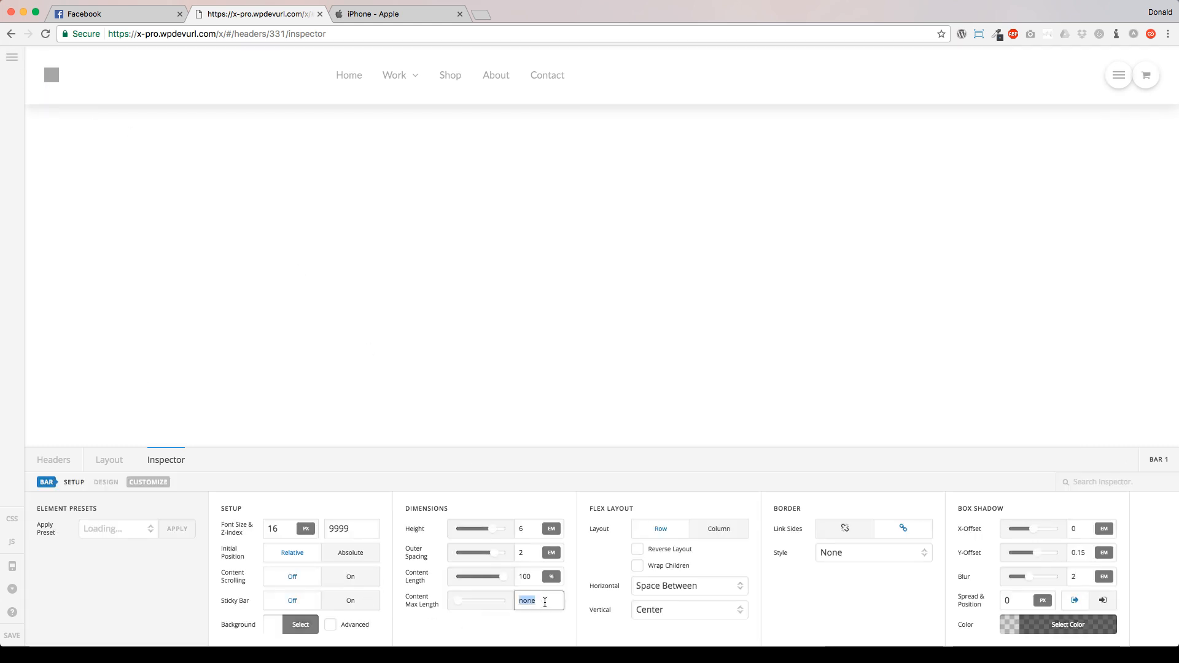
pyautogui.write('1000')
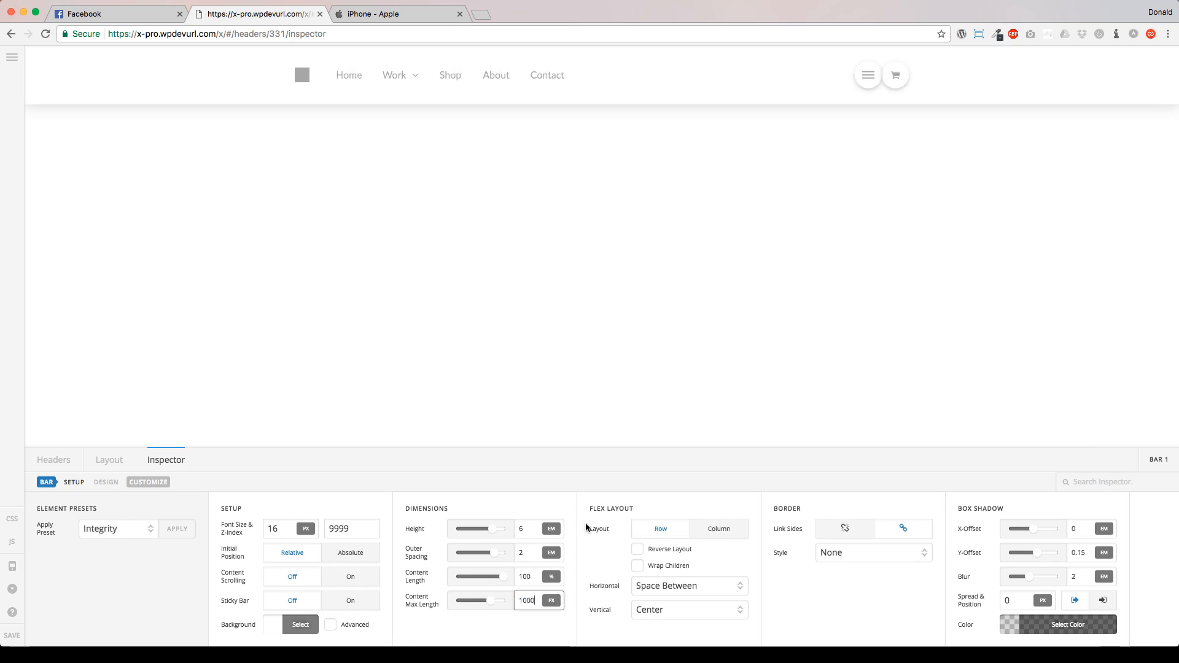
pyautogui.click(501, 451)
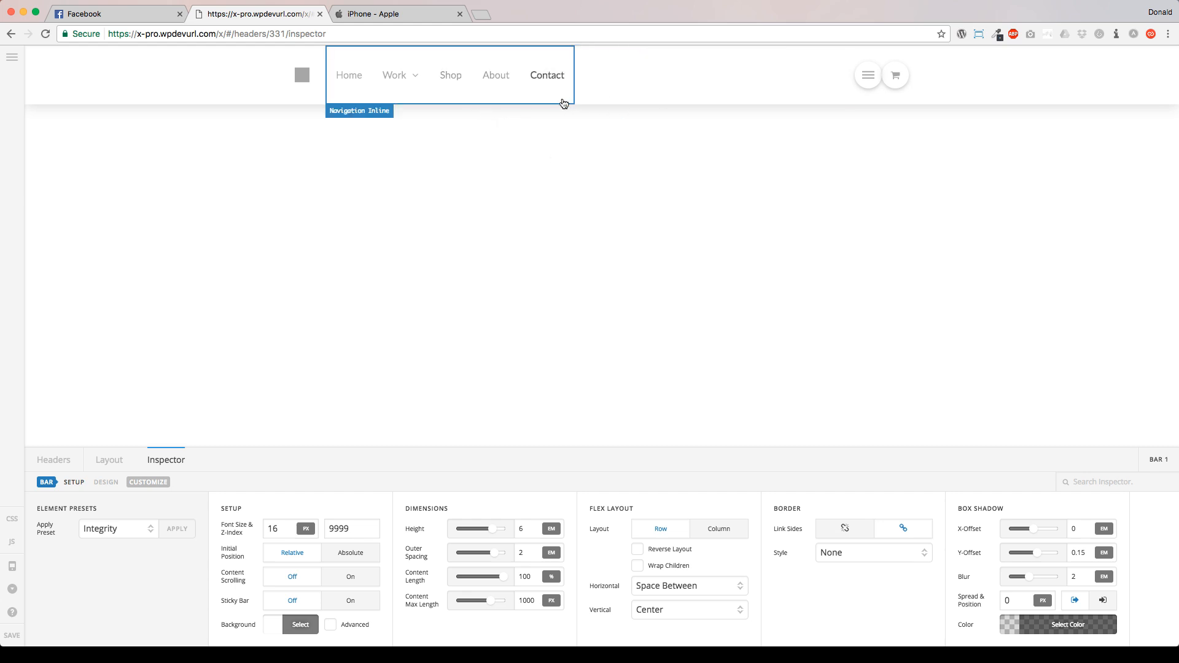
# Set Container 2 itself to hide during the larger-screen breakpoints.
pyautogui.click(104, 468)
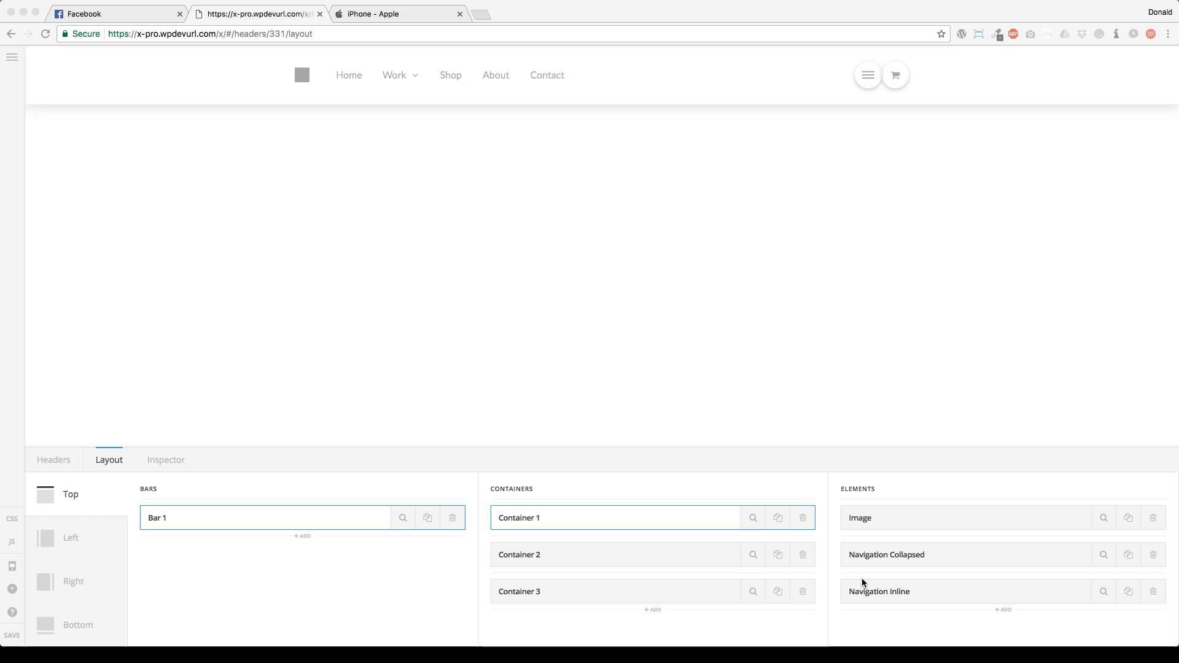
pyautogui.click(611, 555)
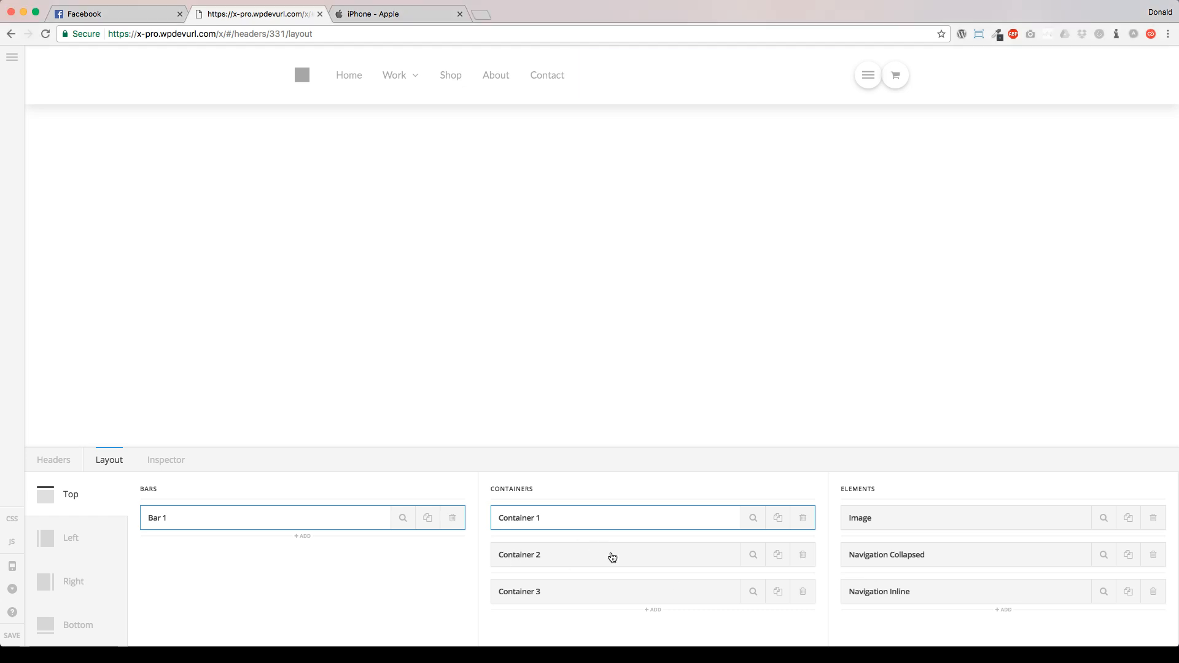
pyautogui.click(752, 555)
pyautogui.click(167, 484)
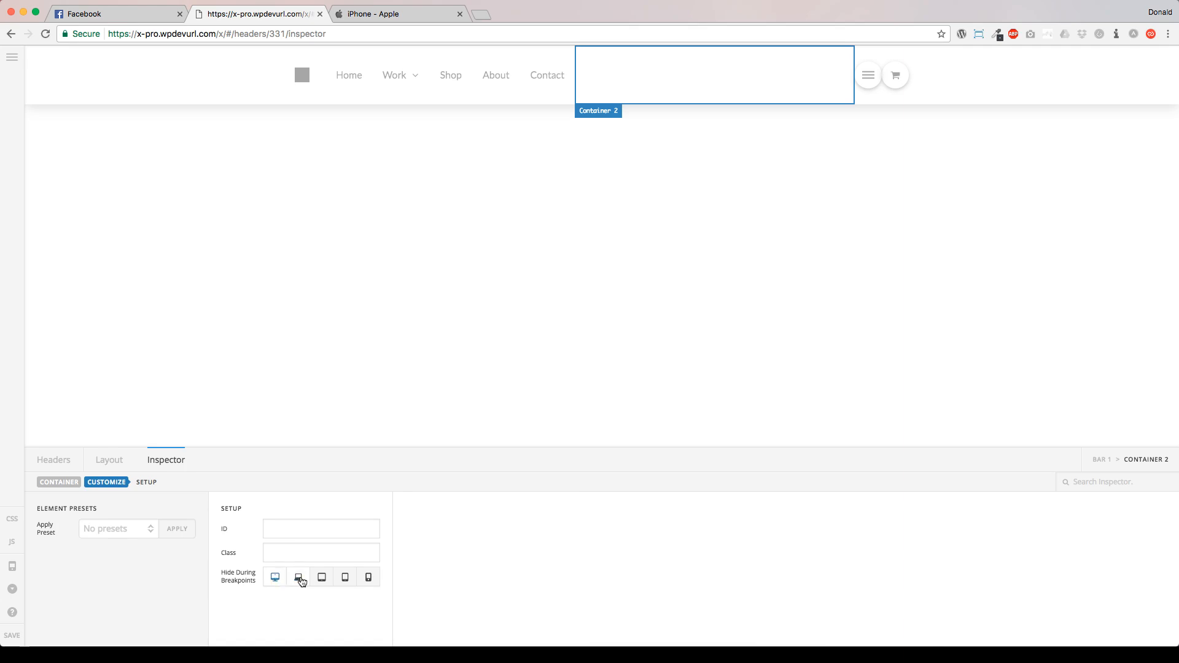
pyautogui.click(122, 465)
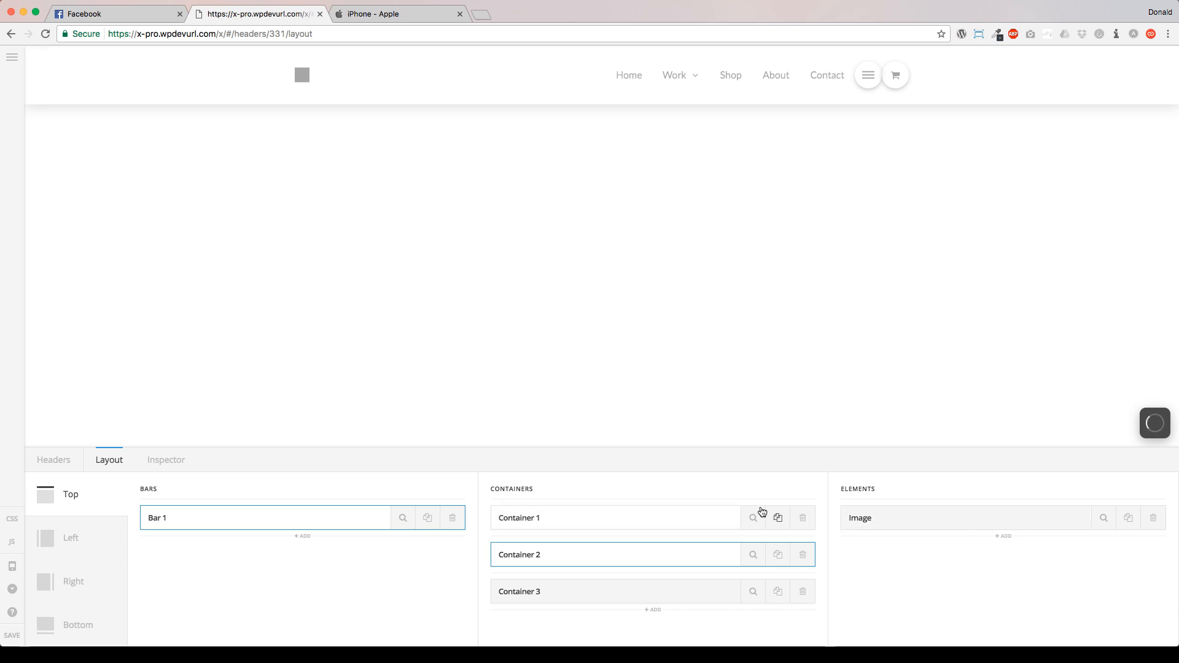
# Set the Self Flex preset of the Navigation Inline element in Container 1 to Fill Space Equally.
pyautogui.click(423, 100)
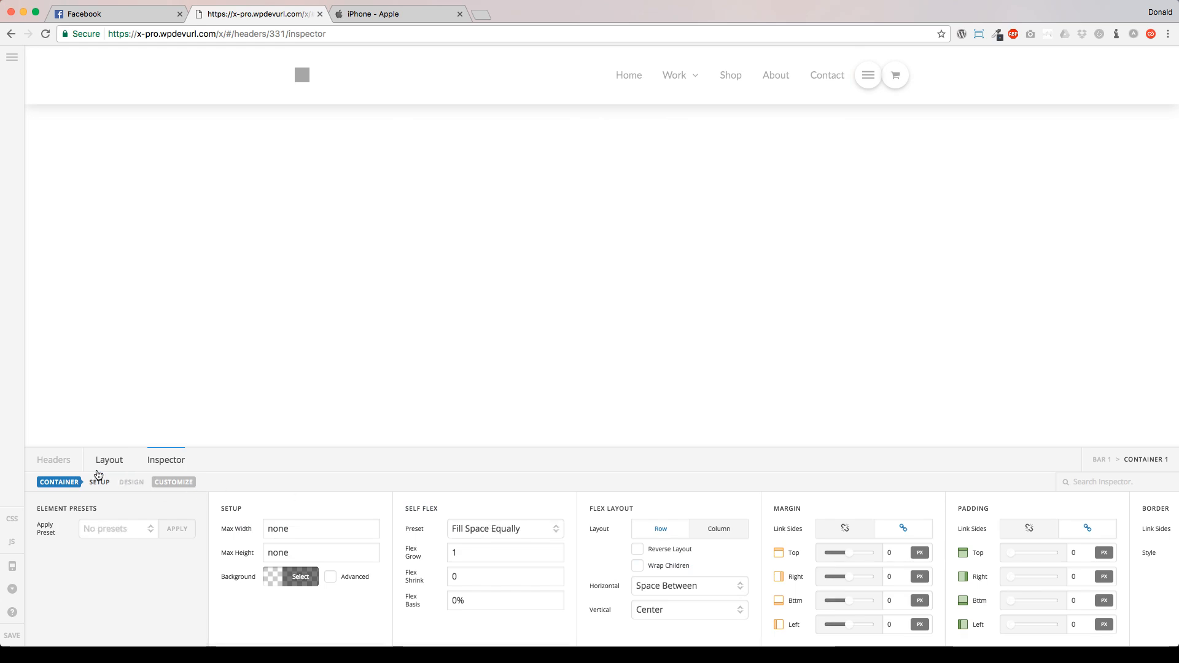
pyautogui.click(108, 462)
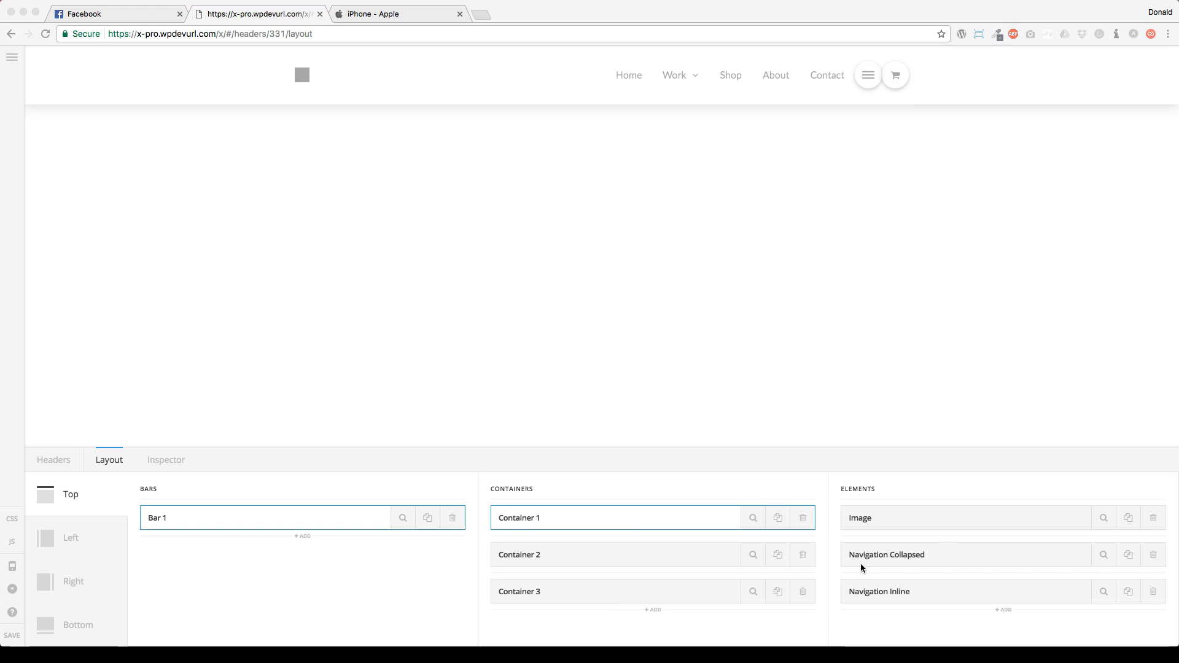
pyautogui.click(917, 509)
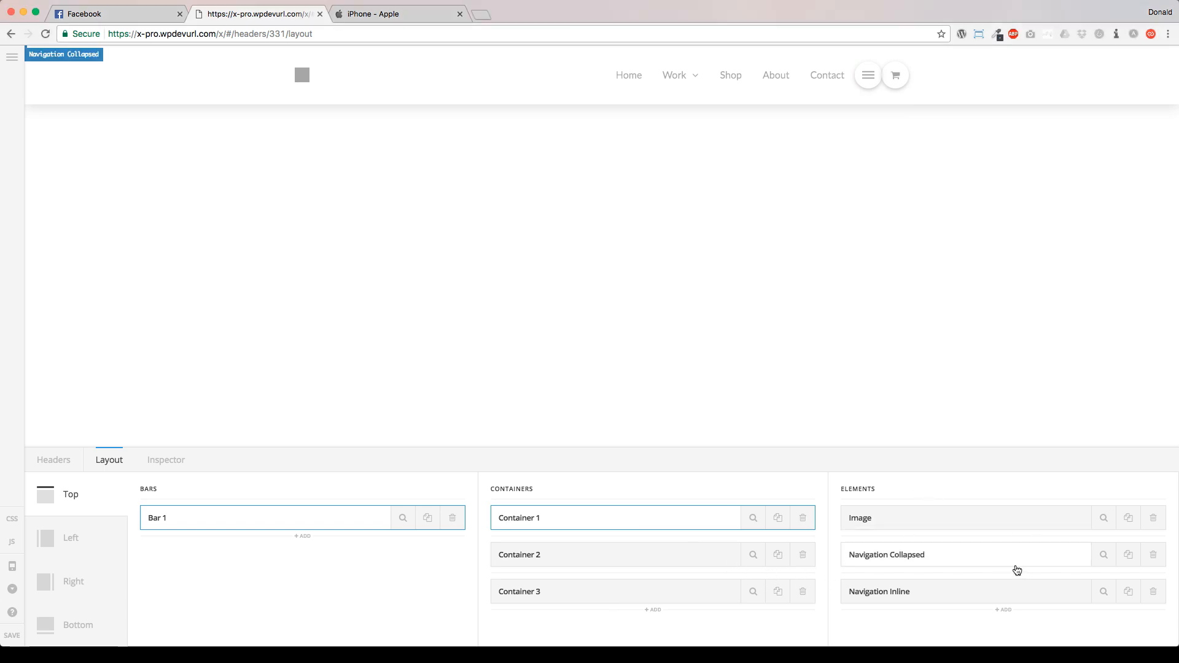
pyautogui.click(653, 87)
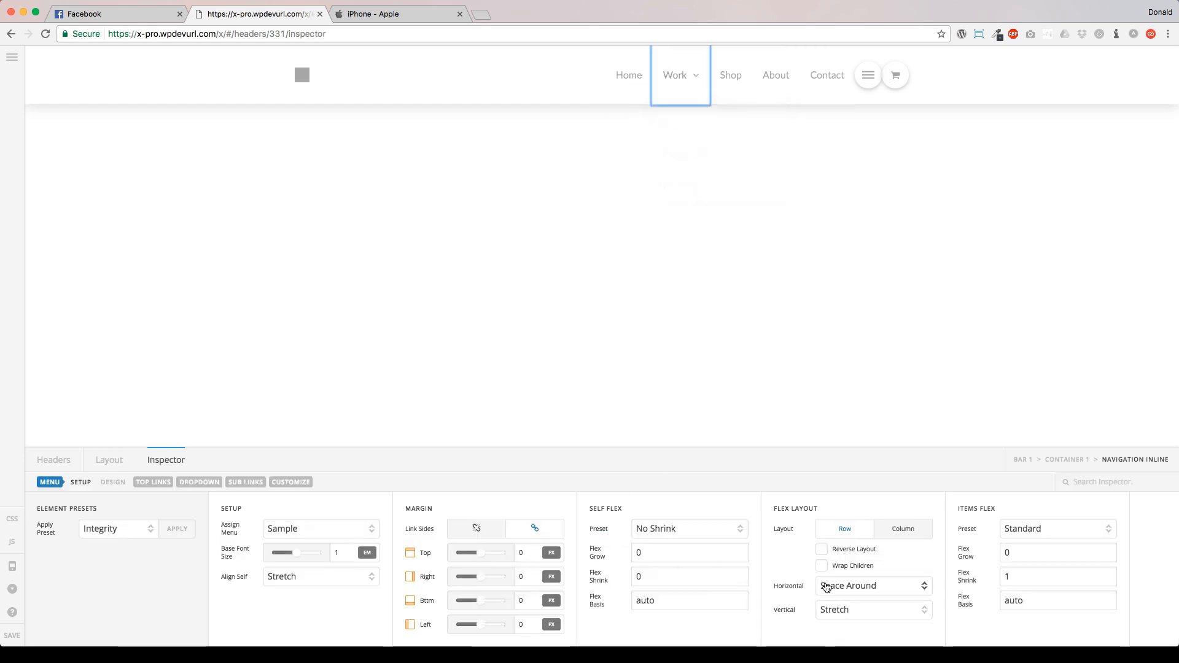
pyautogui.click(659, 529)
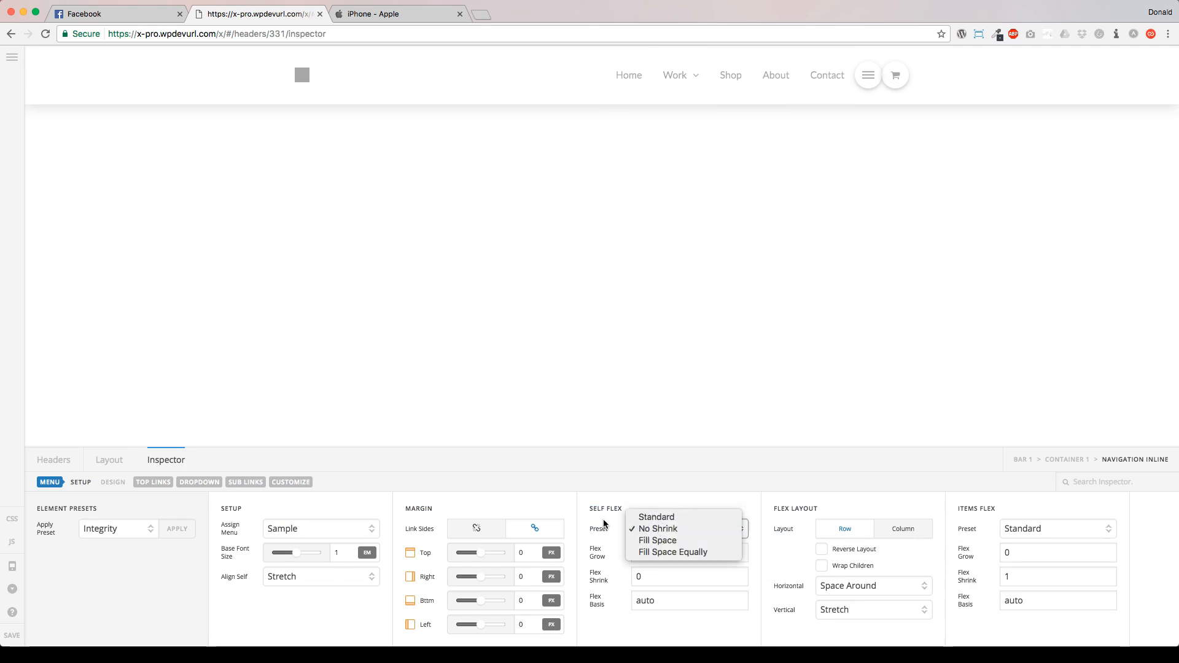
pyautogui.click(658, 529)
pyautogui.click(663, 529)
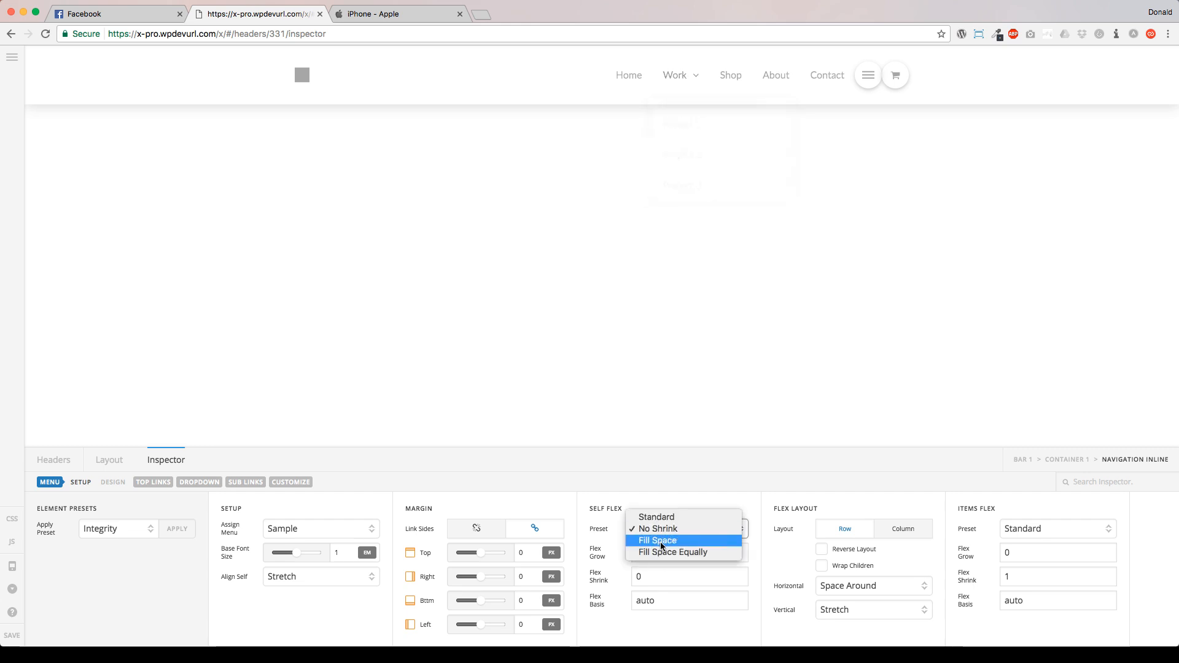
pyautogui.click(670, 550)
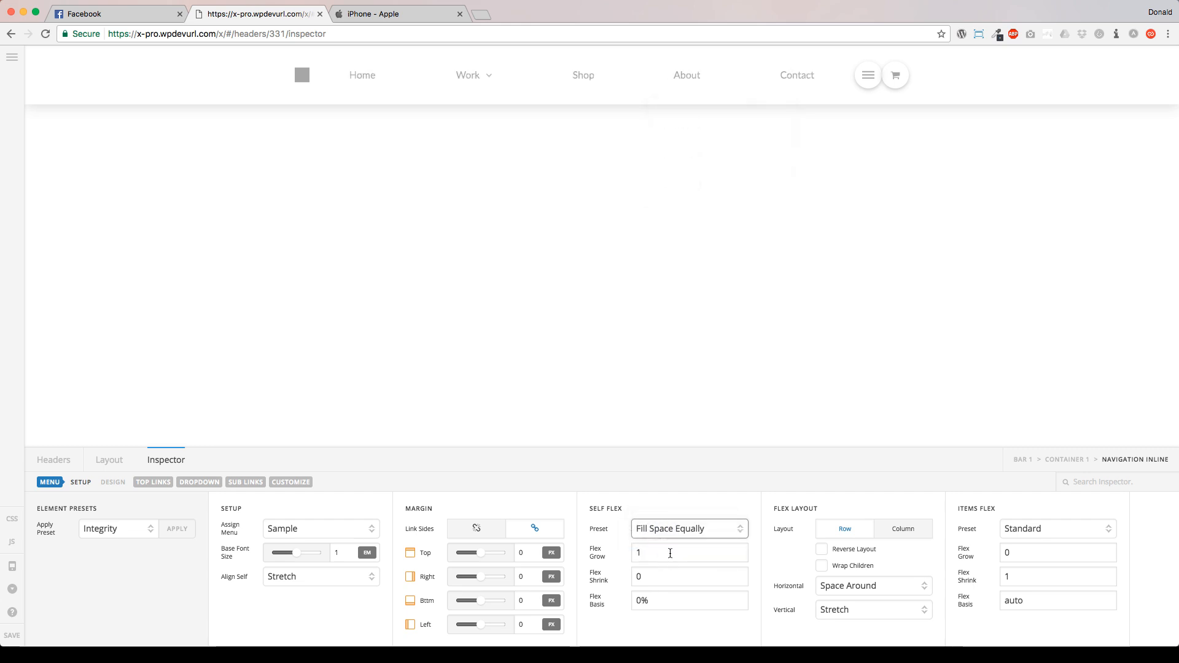
# Set the Items Flex preset of Navigation Inline to Fill Space Equally and assign it Menu: Apple.
pyautogui.click(1023, 528)
pyautogui.click(1007, 563)
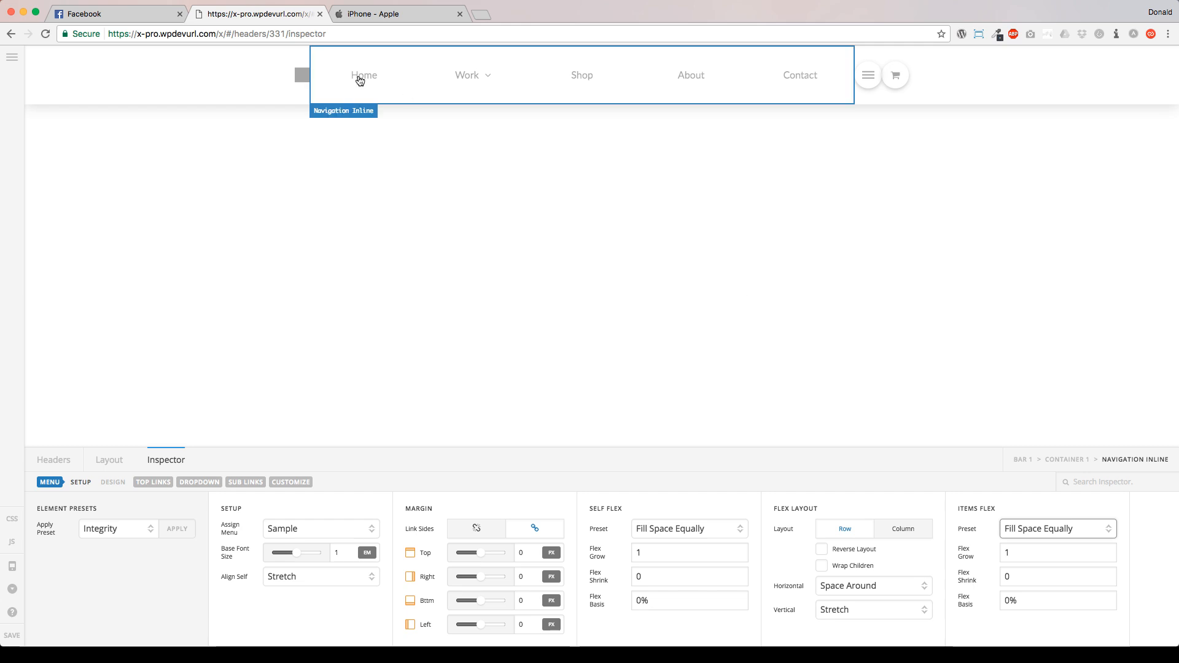
pyautogui.click(281, 530)
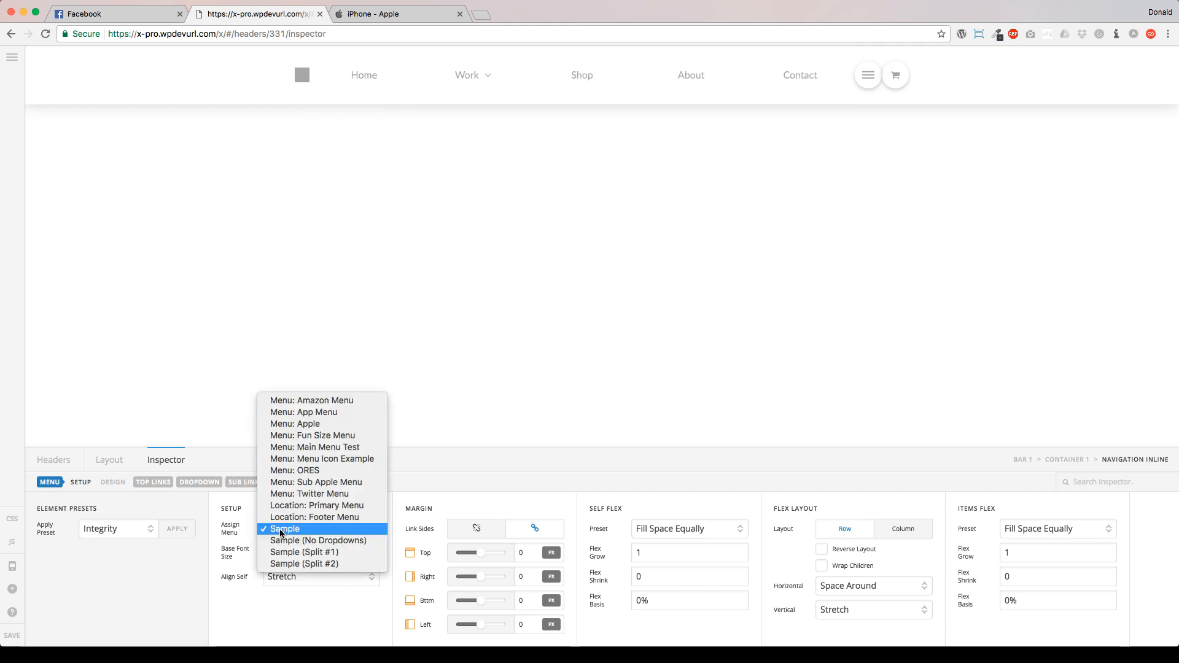
pyautogui.click(310, 424)
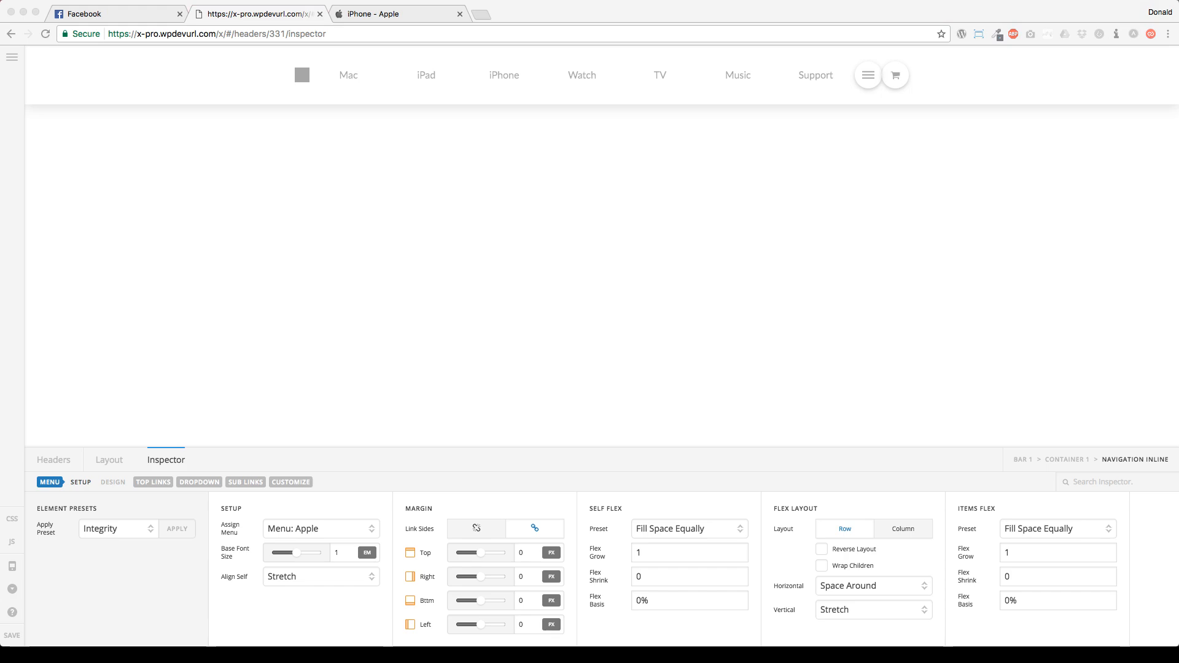
pyautogui.click(300, 93)
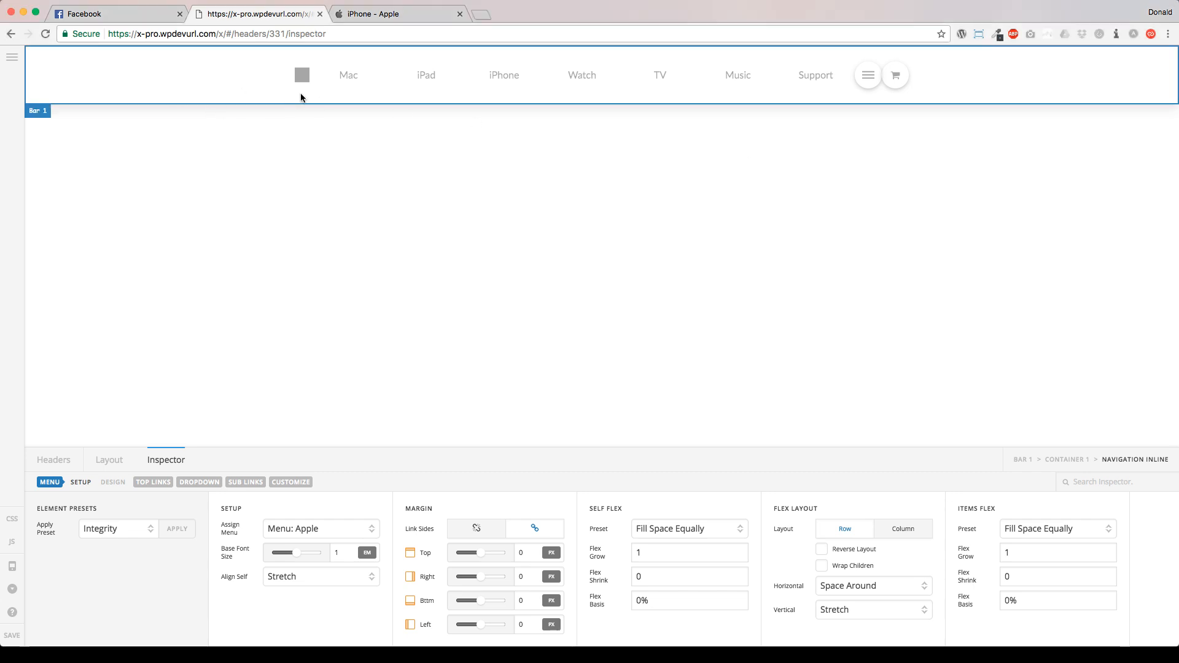
pyautogui.click(301, 80)
pyautogui.click(296, 93)
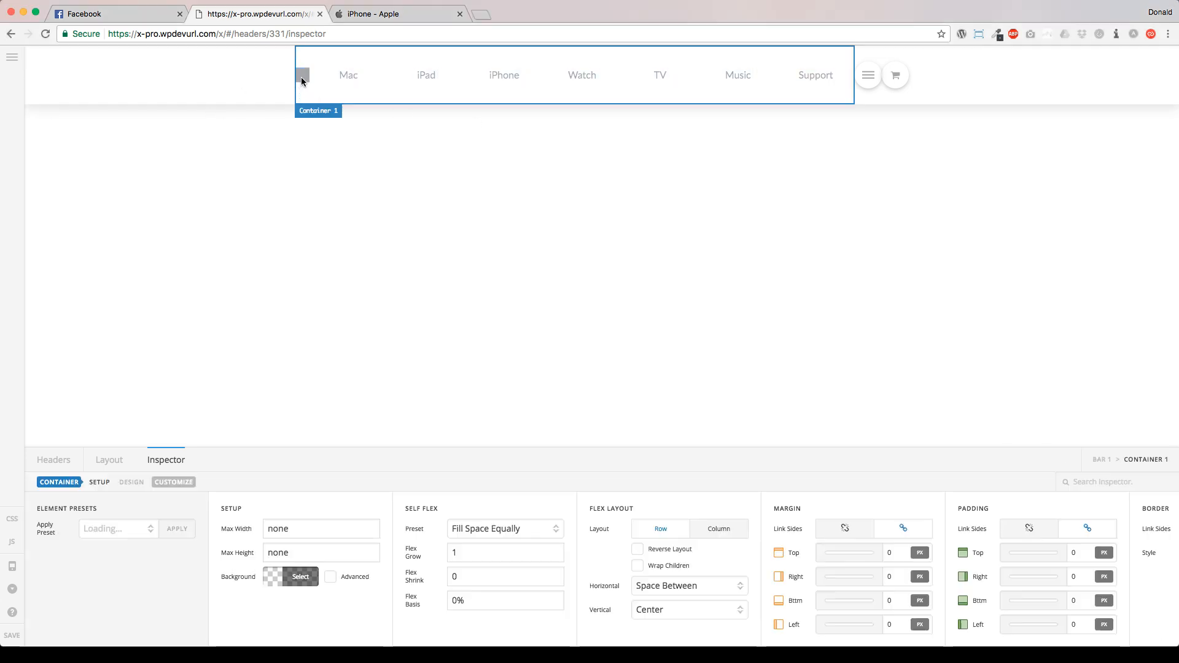
pyautogui.click(301, 78)
pyautogui.click(463, 569)
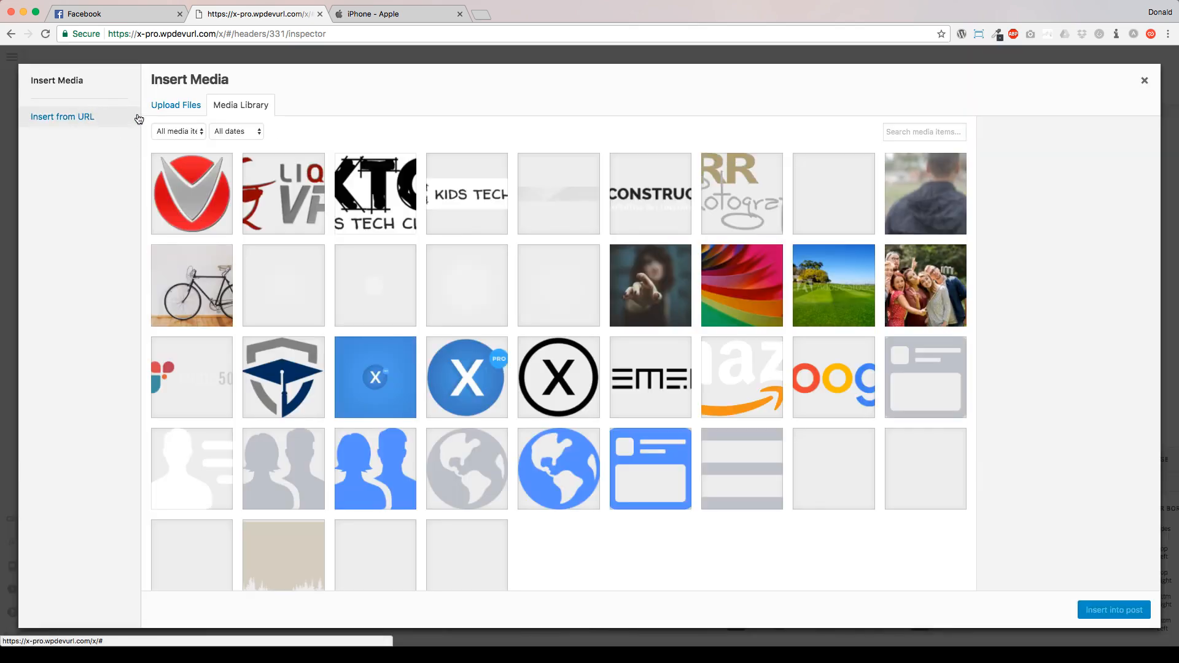
pyautogui.click(84, 118)
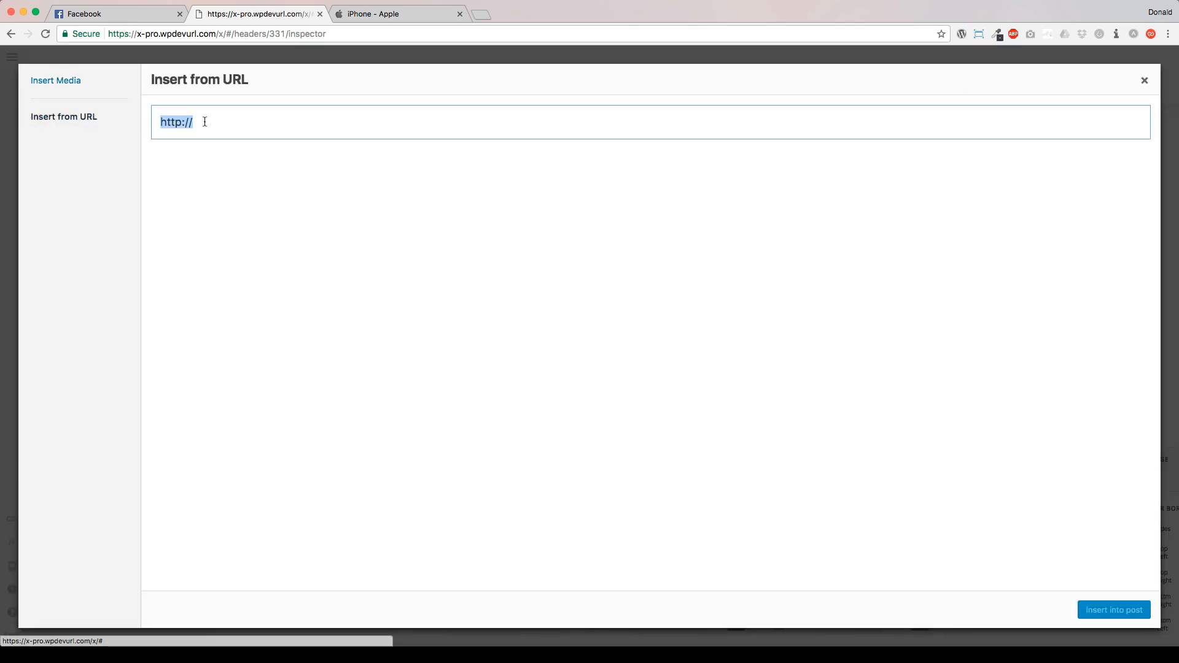
pyautogui.write('https://www.apple.com/ac/globalnav/3/en_US/images/globalnav/apple/image_small.svg')
pyautogui.click(1114, 610)
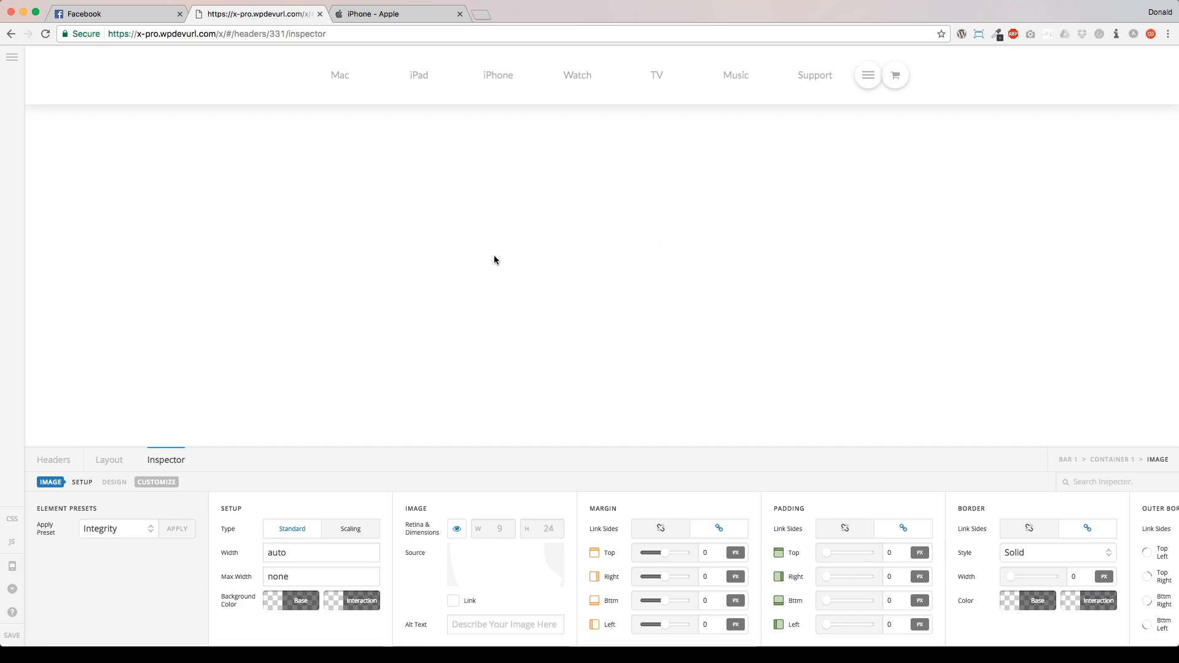
# Set the background color of Bar 1 to 1e1e1e.
pyautogui.click(63, 81)
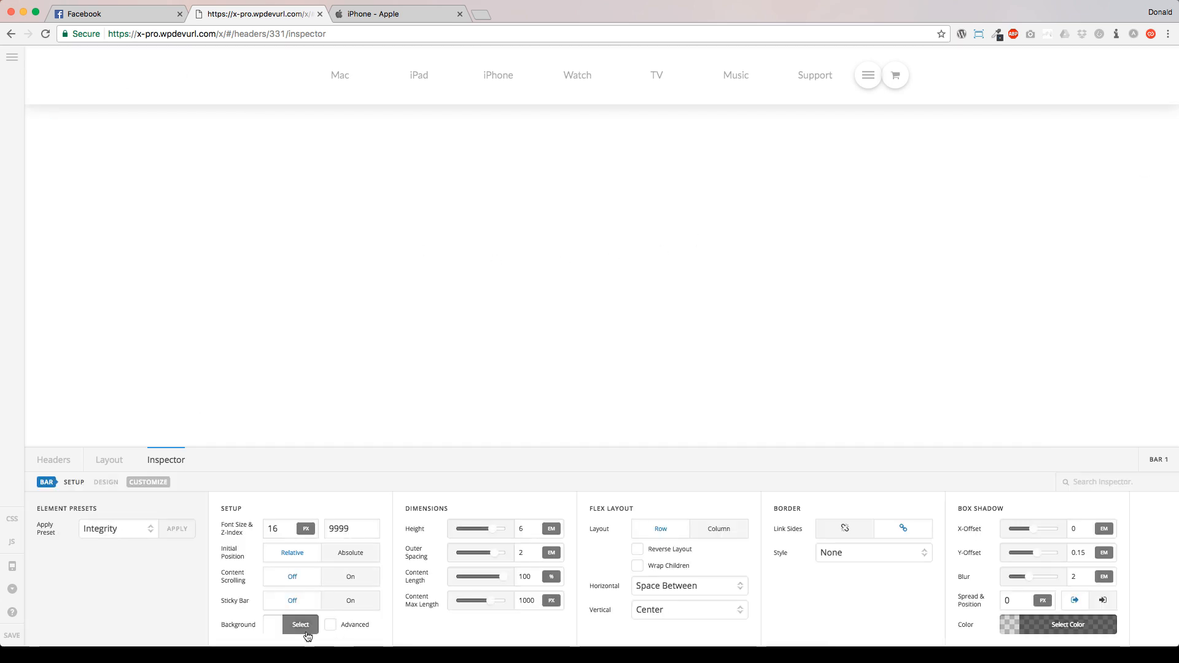
pyautogui.click(300, 625)
pyautogui.tripleClick(384, 621)
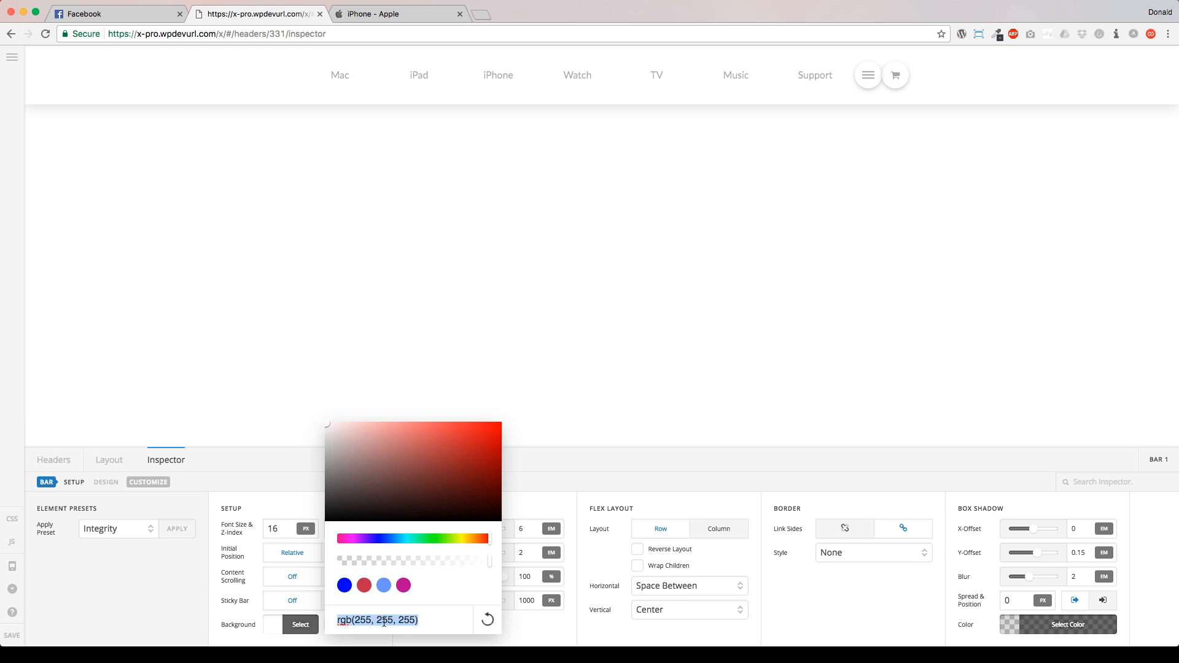
pyautogui.write('1e1e1e')
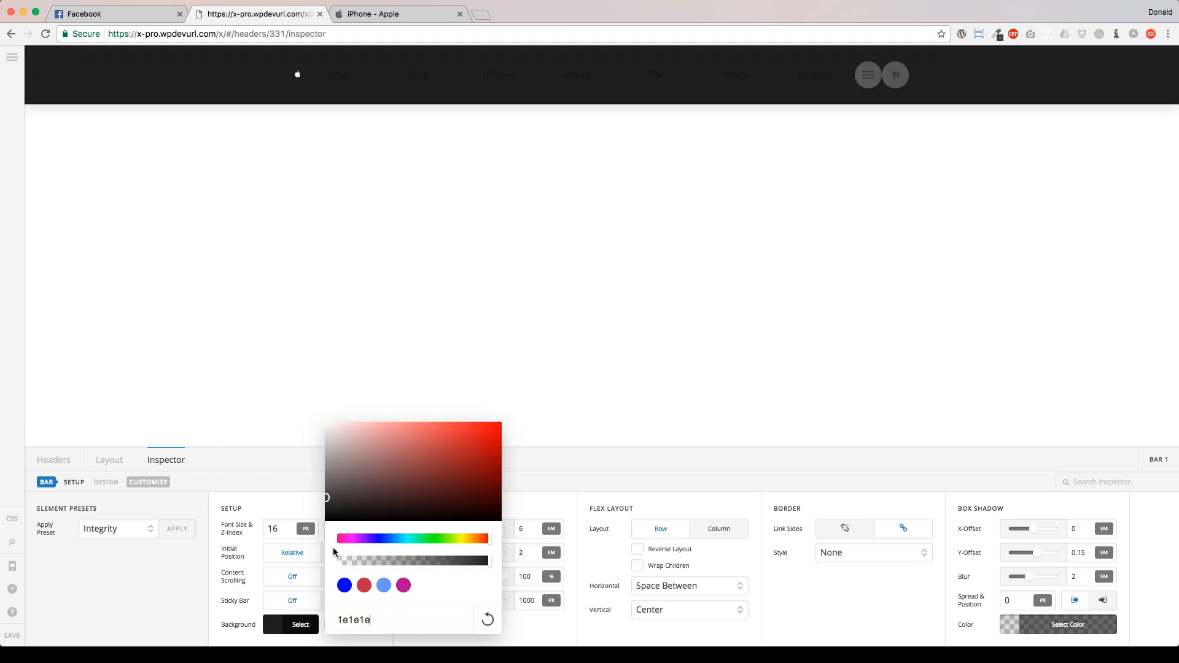
pyautogui.click(258, 485)
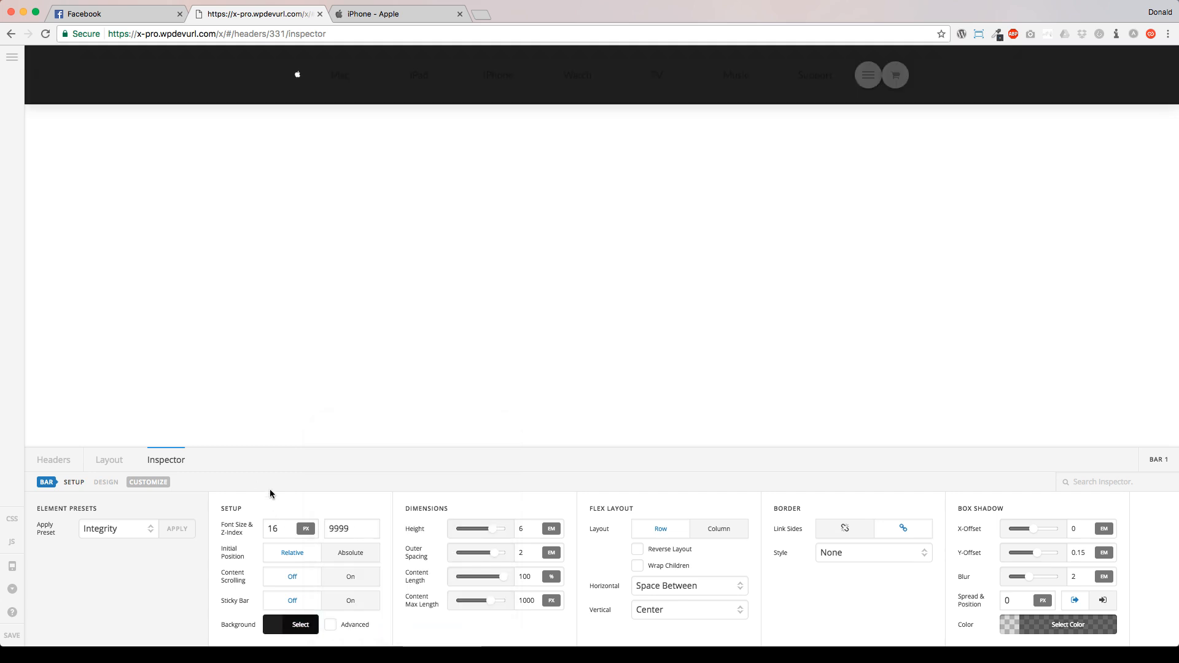
# Turn off the Retina option for the Apple logo image in Container 1.
pyautogui.click(297, 76)
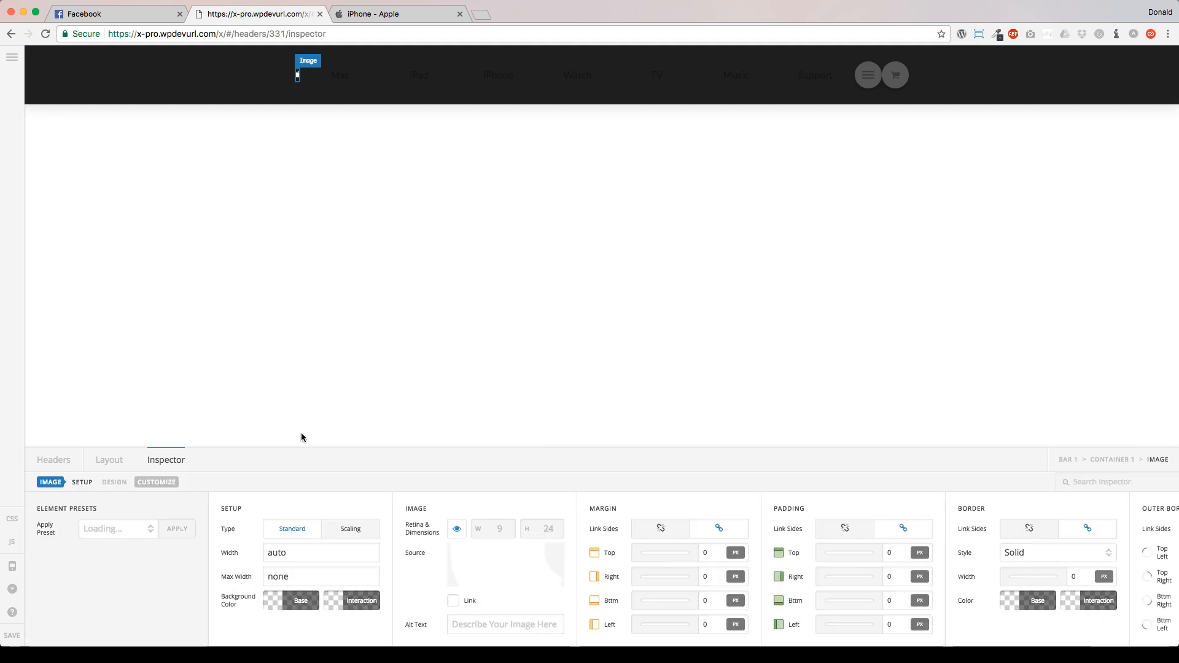
pyautogui.click(458, 531)
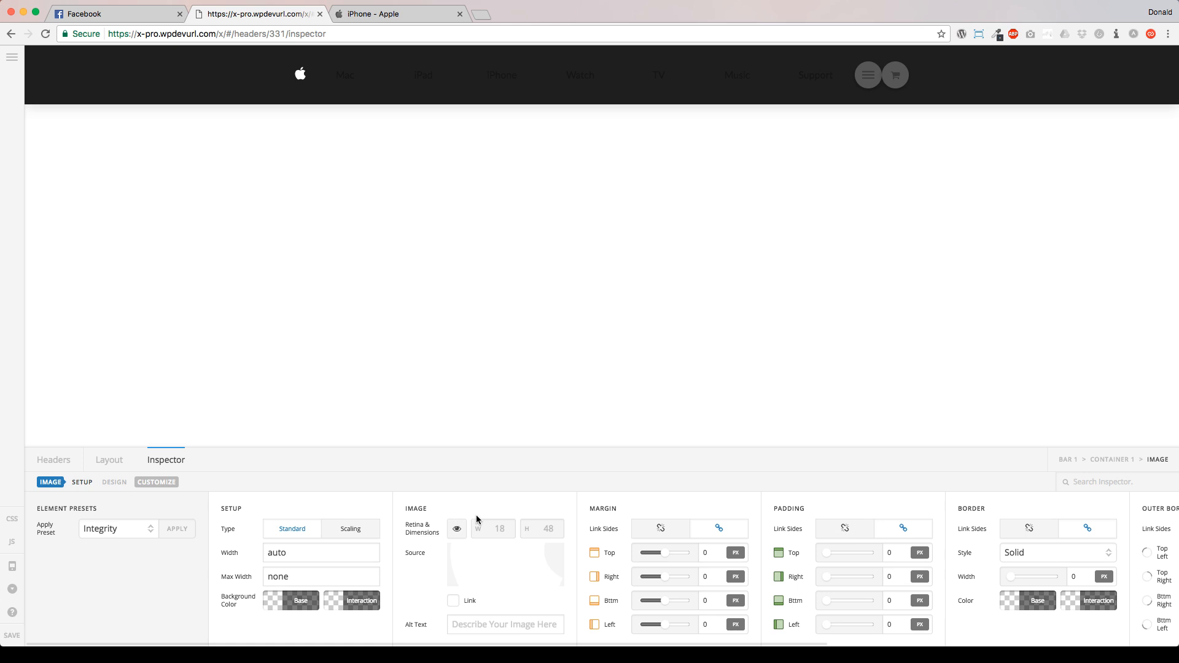
# Set the base text color of the Navigation Inline top links to white.
pyautogui.click(544, 88)
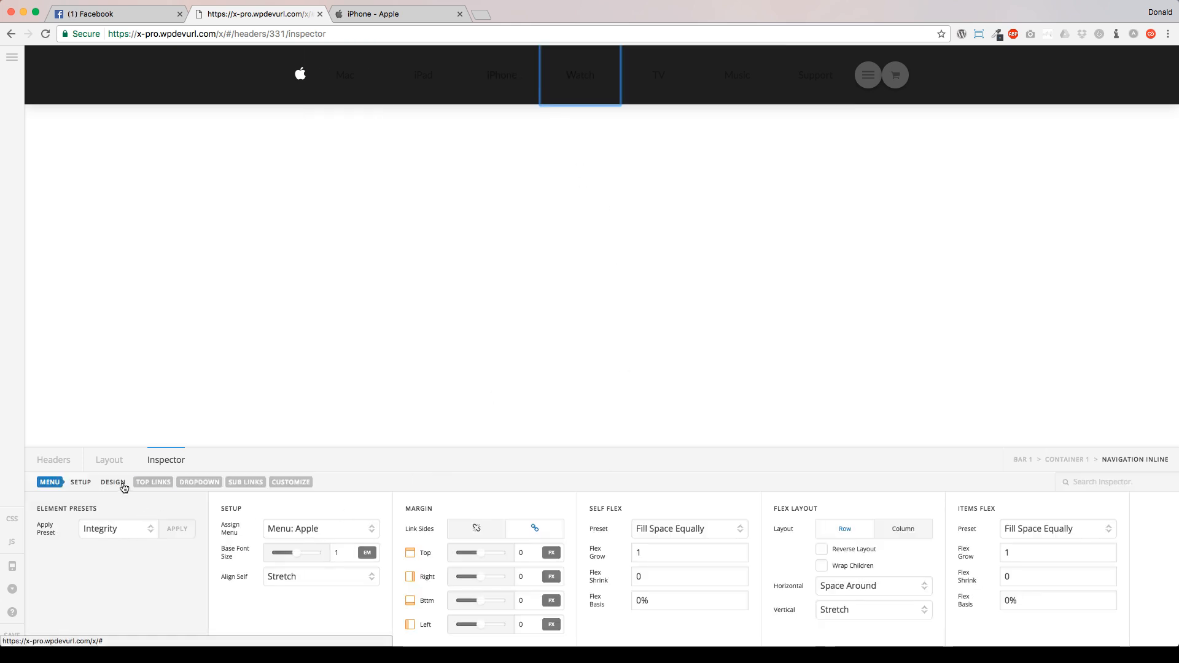
pyautogui.click(153, 482)
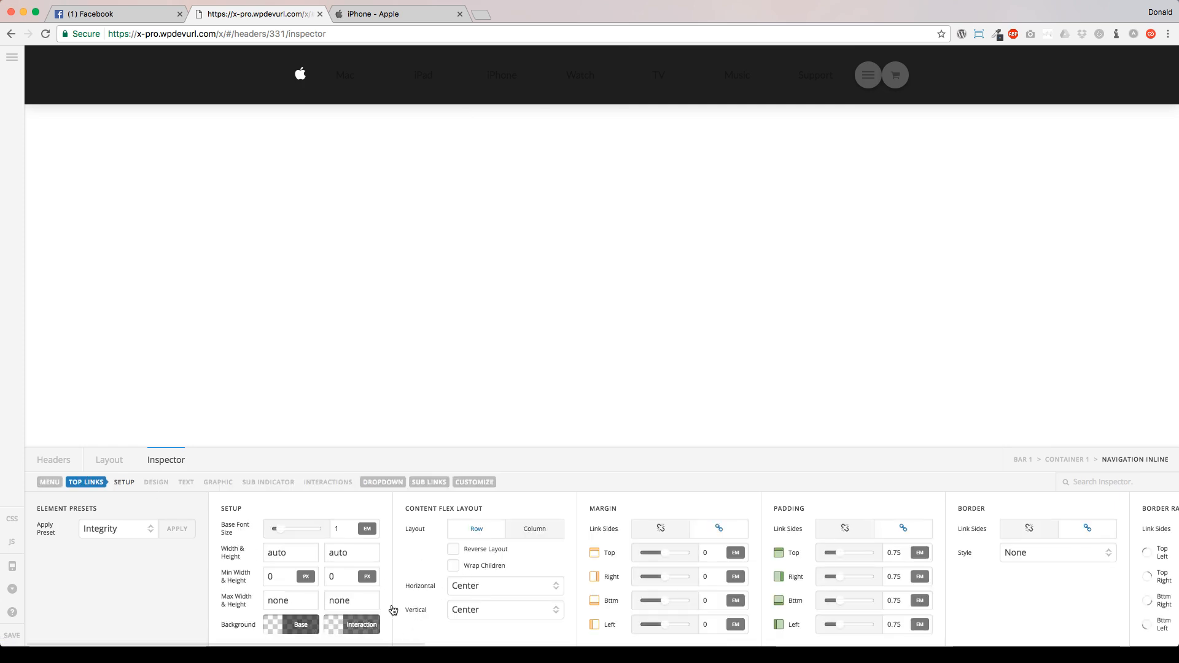
pyautogui.click(186, 483)
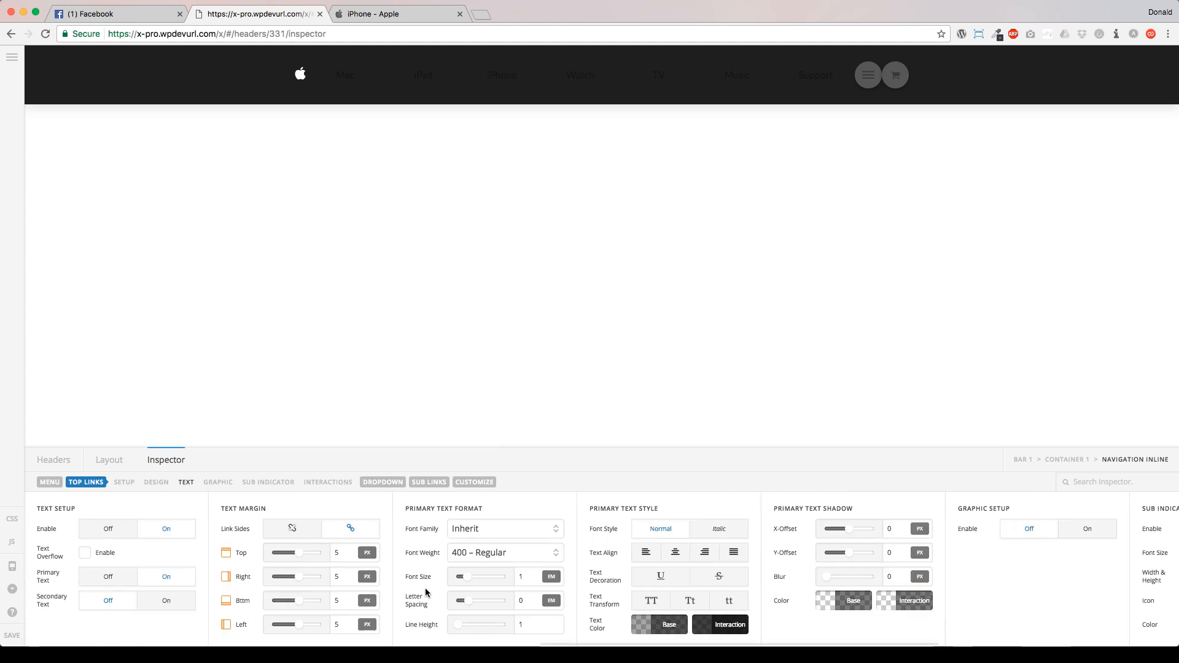
pyautogui.click(666, 623)
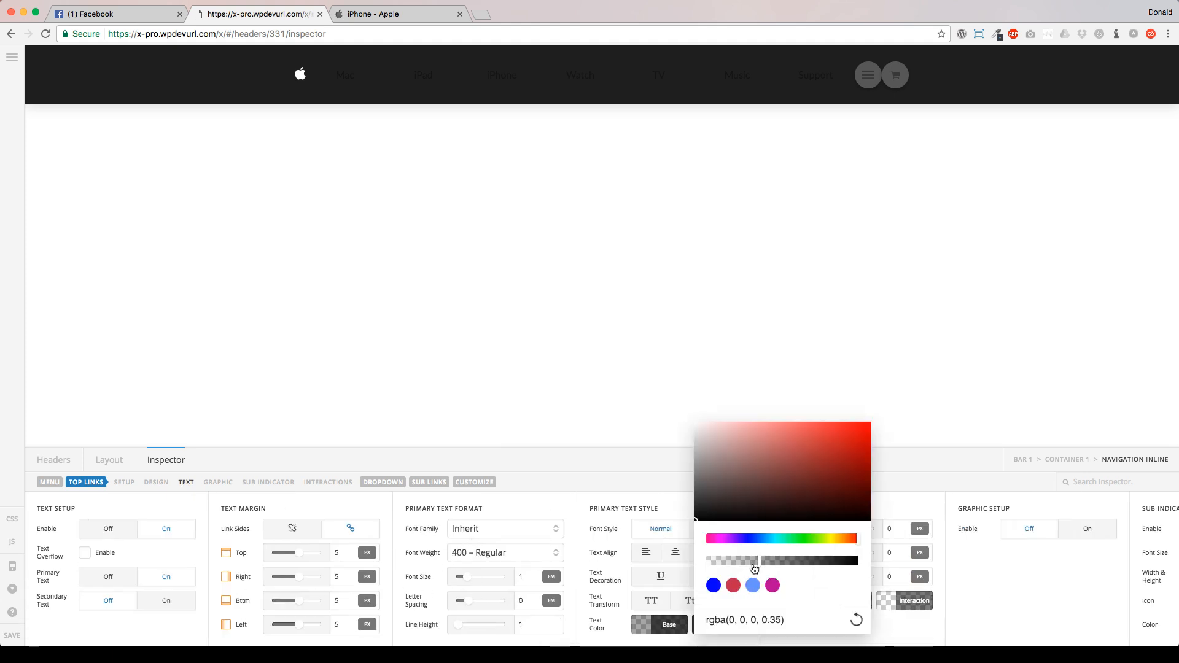
pyautogui.click(778, 615)
pyautogui.write('white')
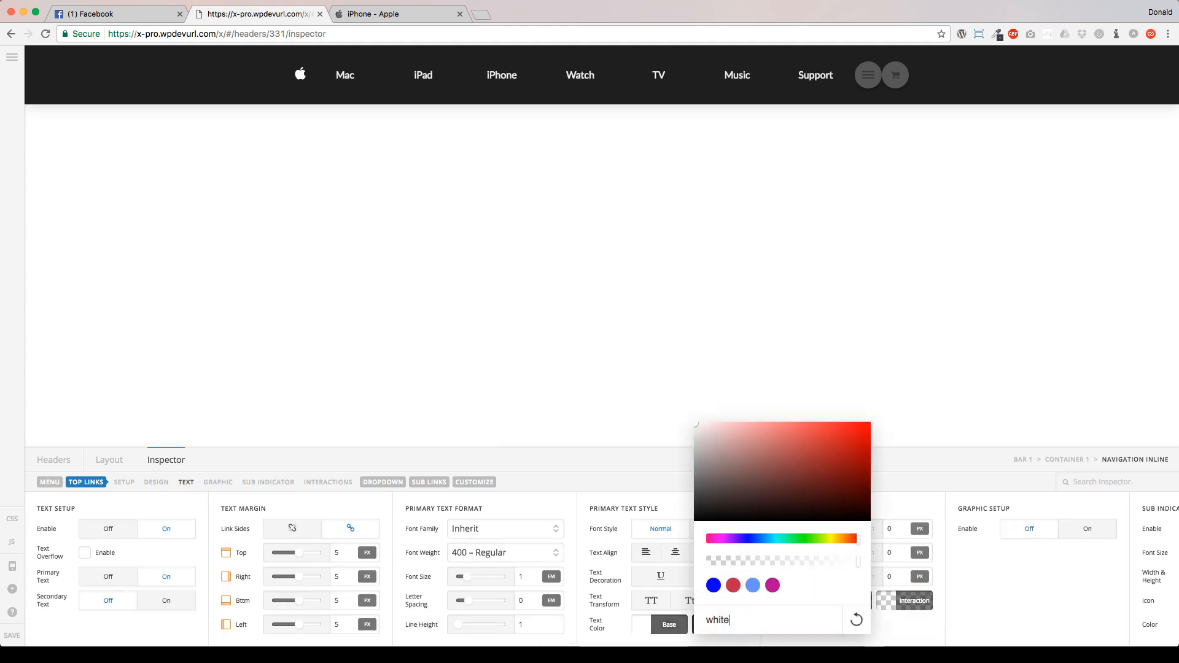
pyautogui.press('super+a')
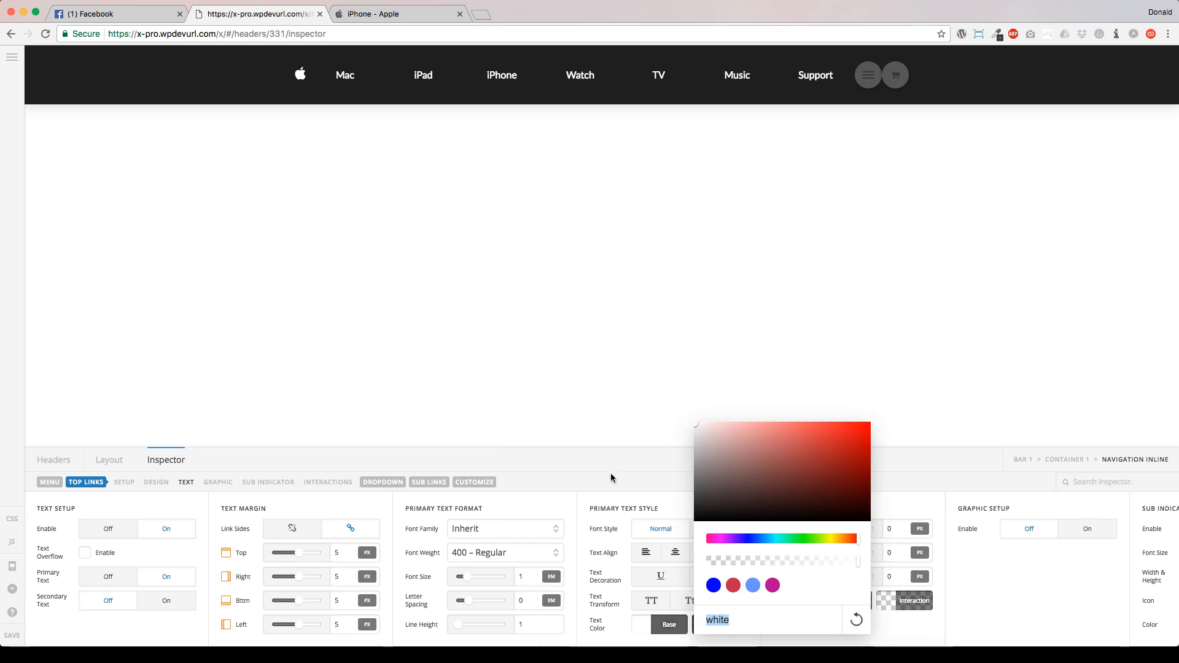
pyautogui.click(598, 483)
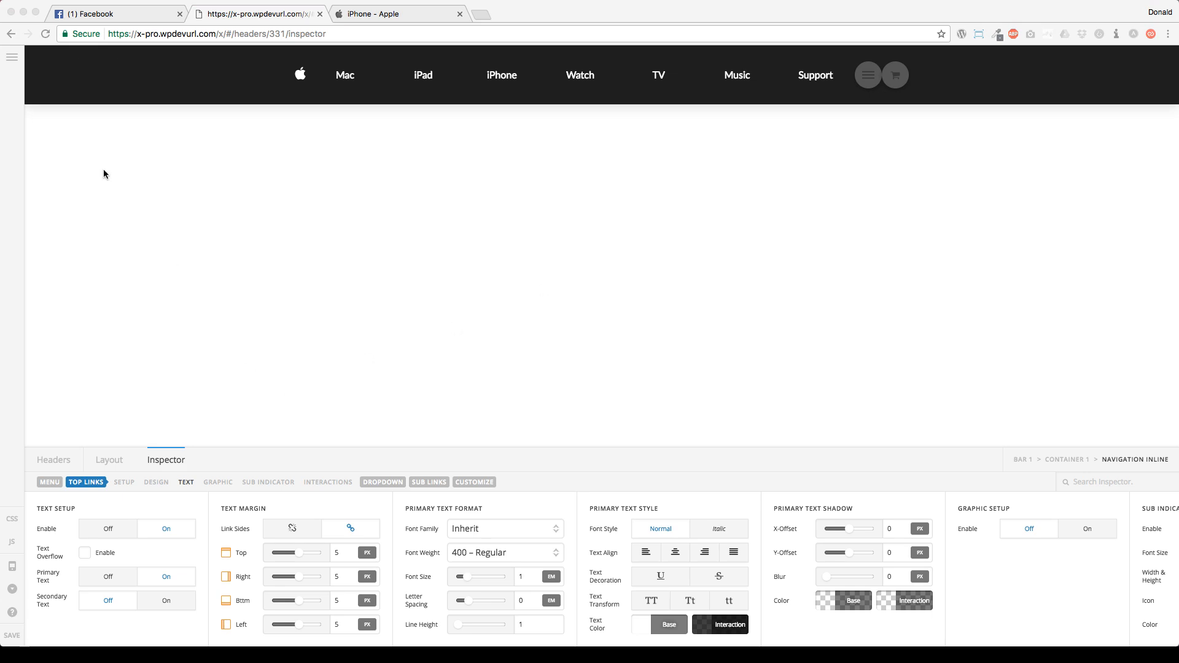
# Set the height of Bar 1 to 3 em.
pyautogui.click(62, 83)
pyautogui.click(41, 99)
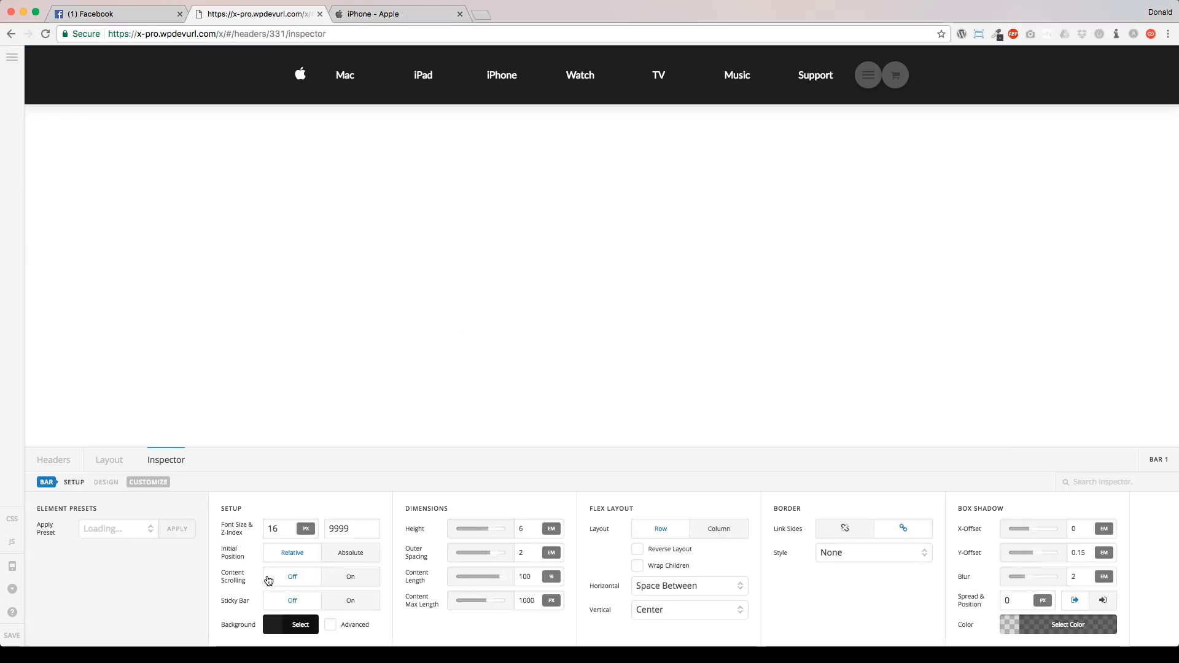
pyautogui.click(525, 531)
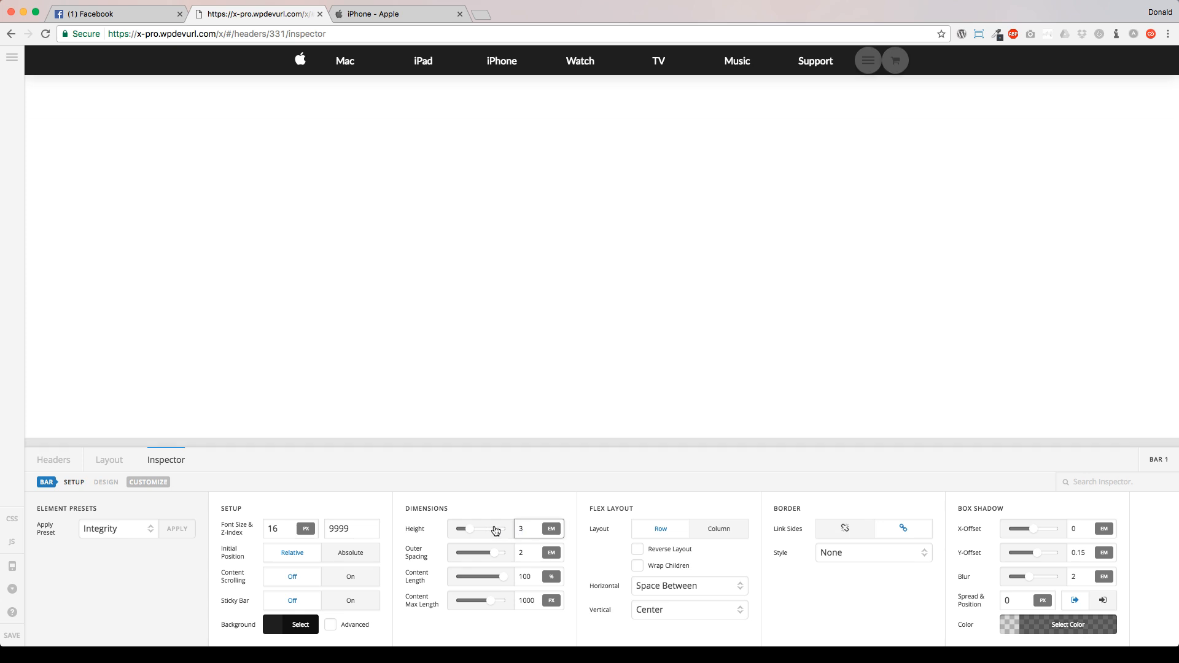
pyautogui.click(510, 469)
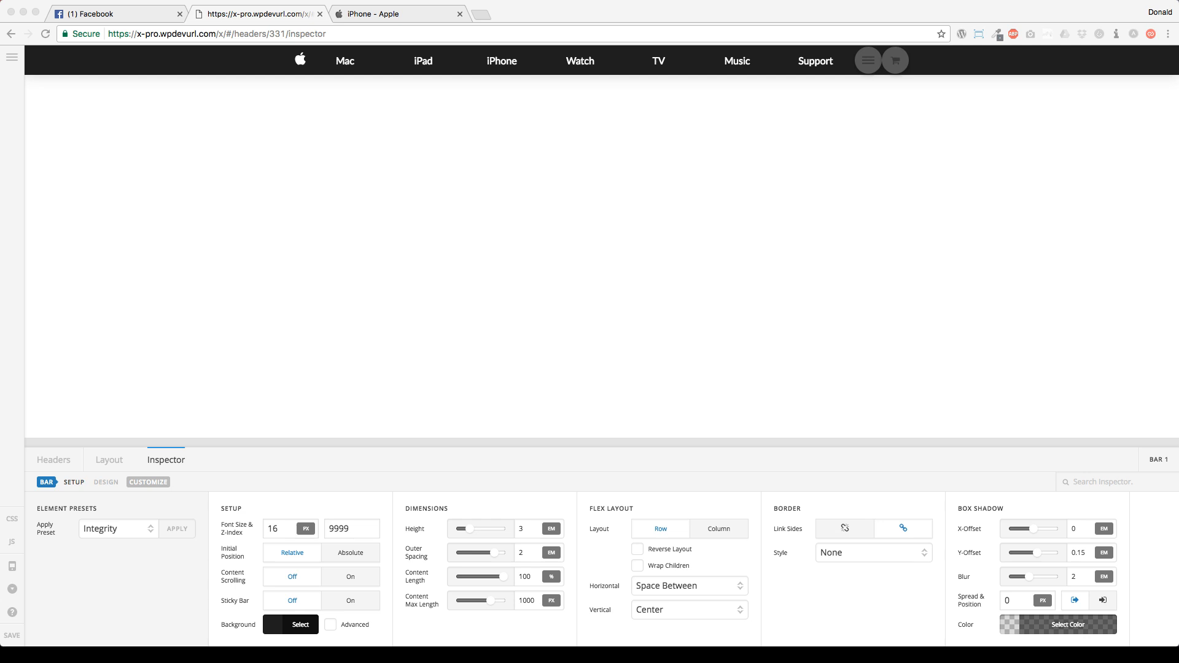
pyautogui.click(282, 474)
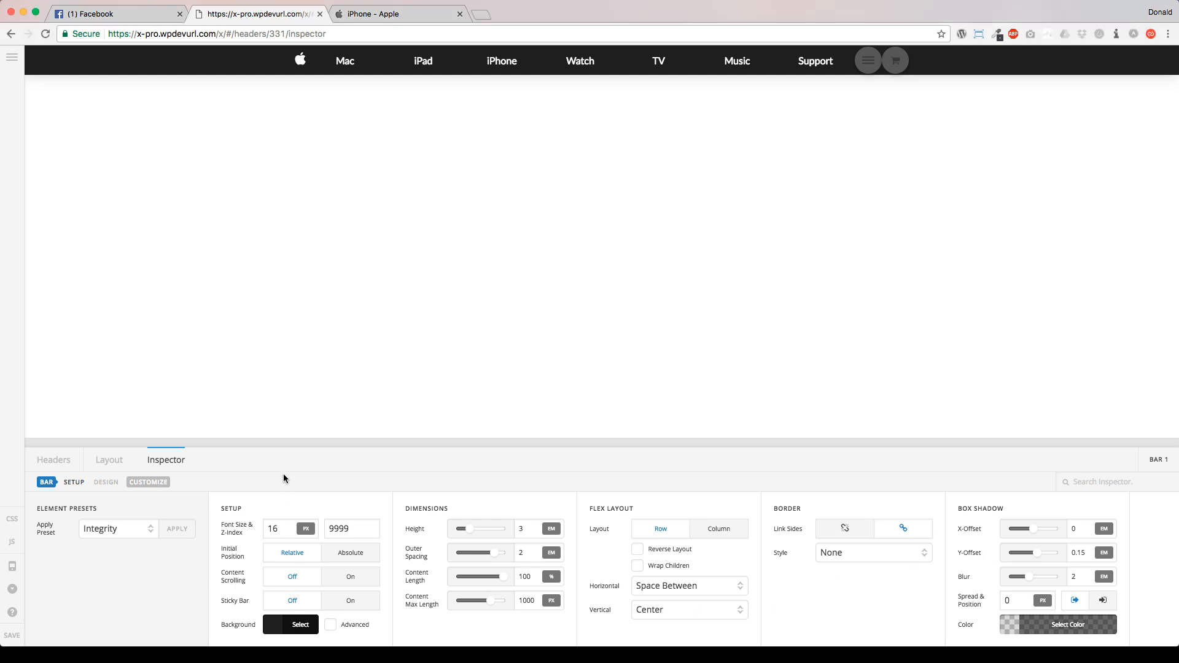
# Set the Navigation Inline top links' interaction text color to white and their primary font size to .85 em.
pyautogui.click(497, 69)
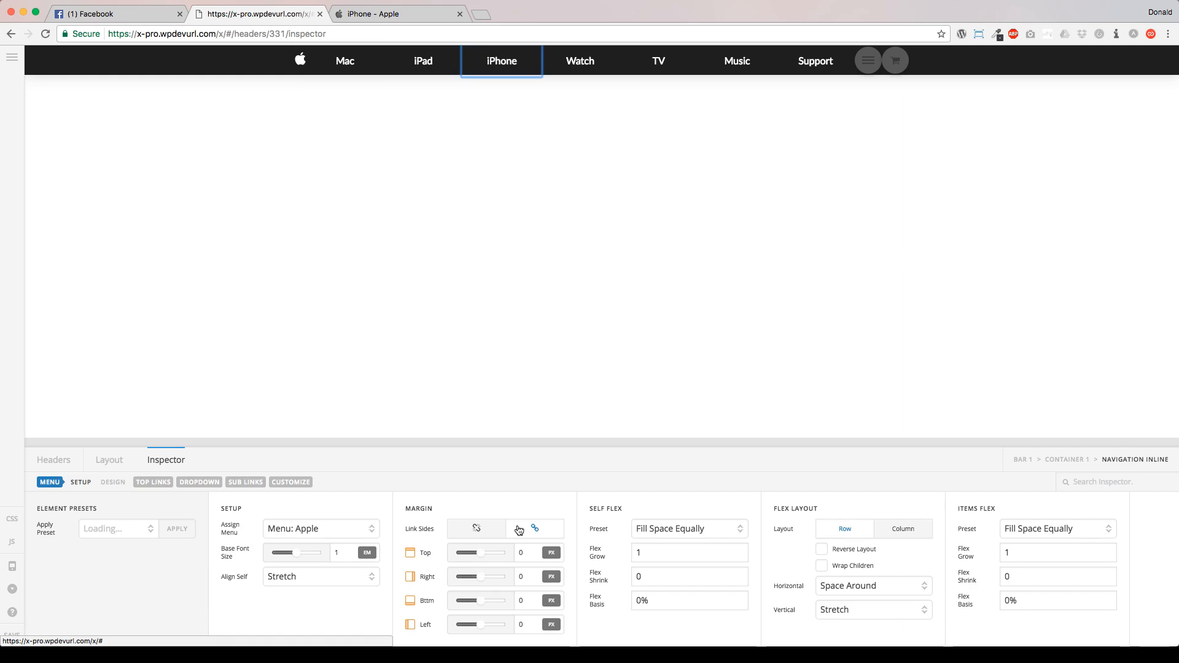
pyautogui.click(154, 482)
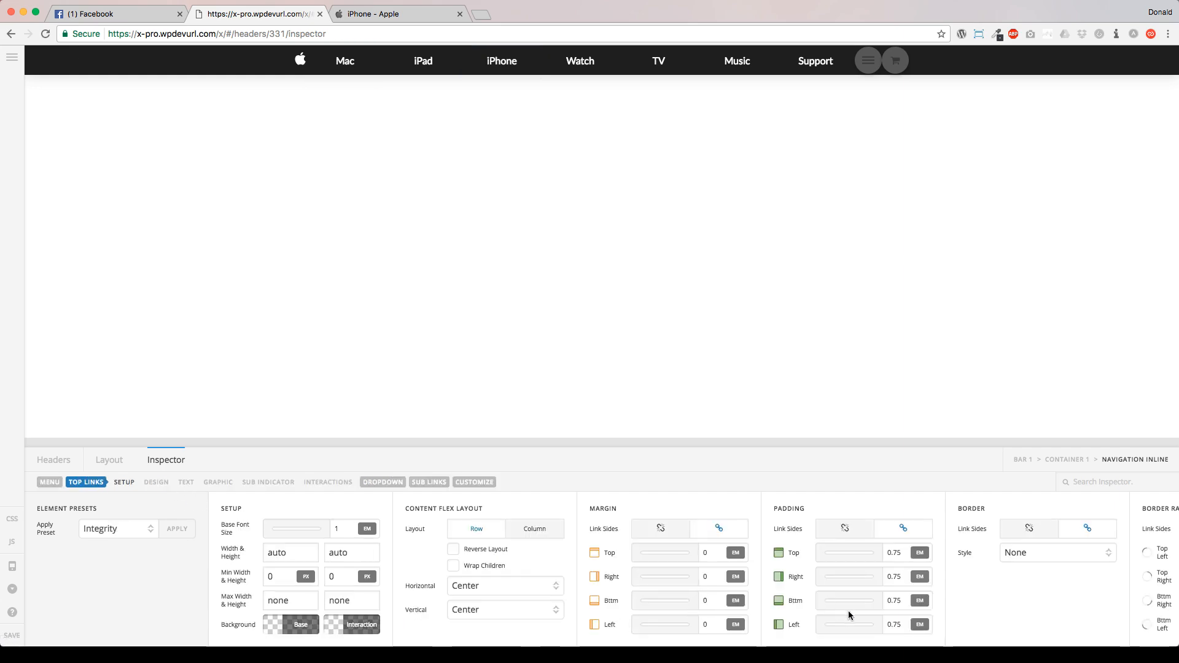
pyautogui.click(186, 482)
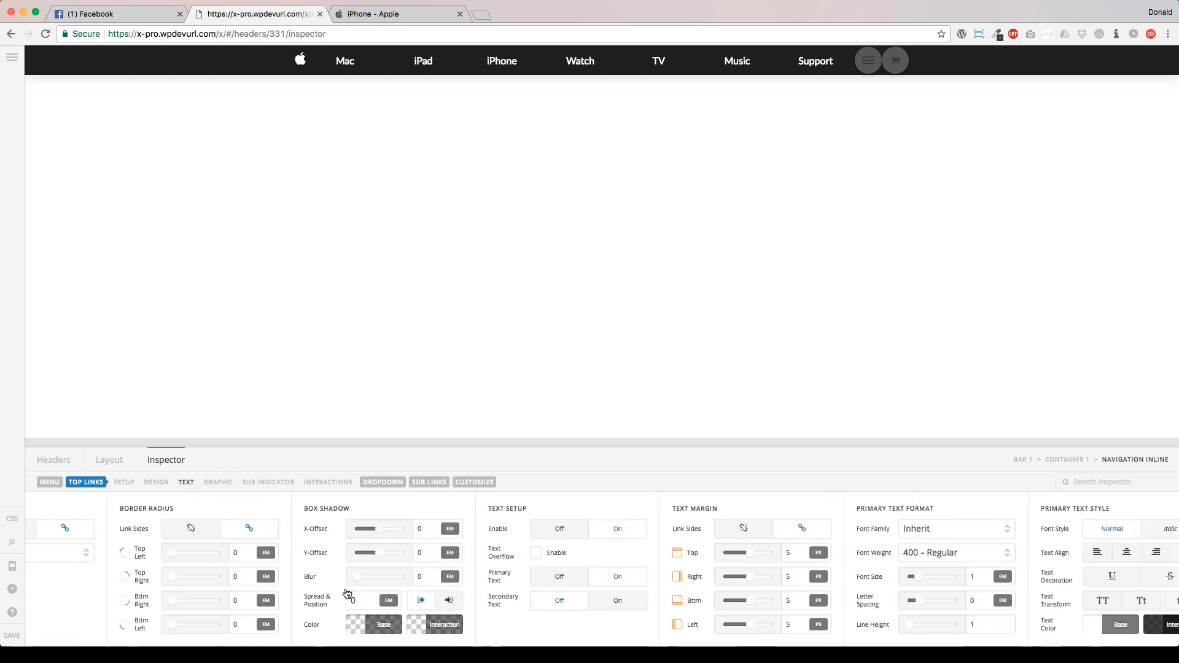
pyautogui.click(730, 626)
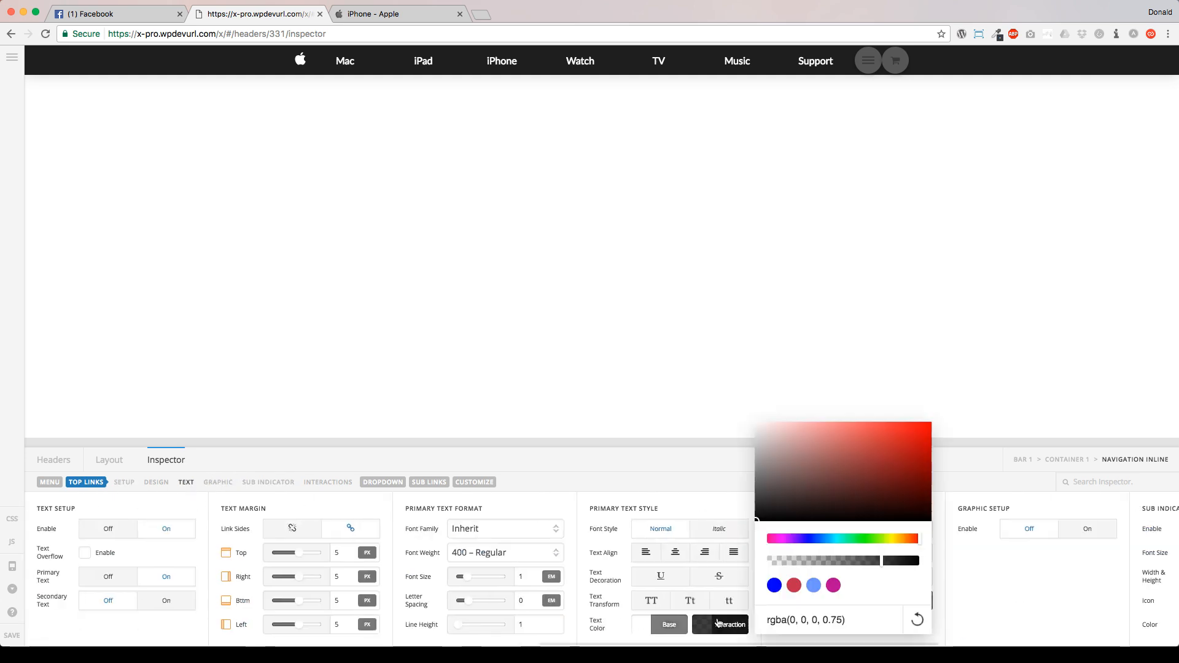
pyautogui.tripleClick(815, 622)
pyautogui.write('white')
pyautogui.click(642, 500)
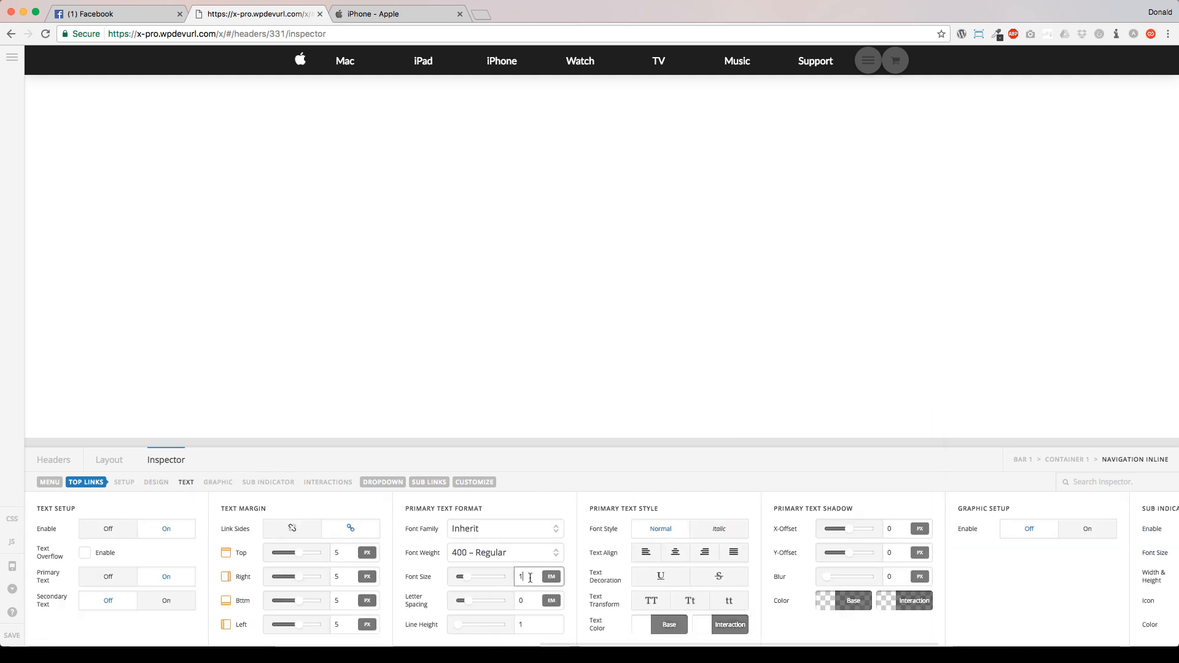
pyautogui.write('.85')
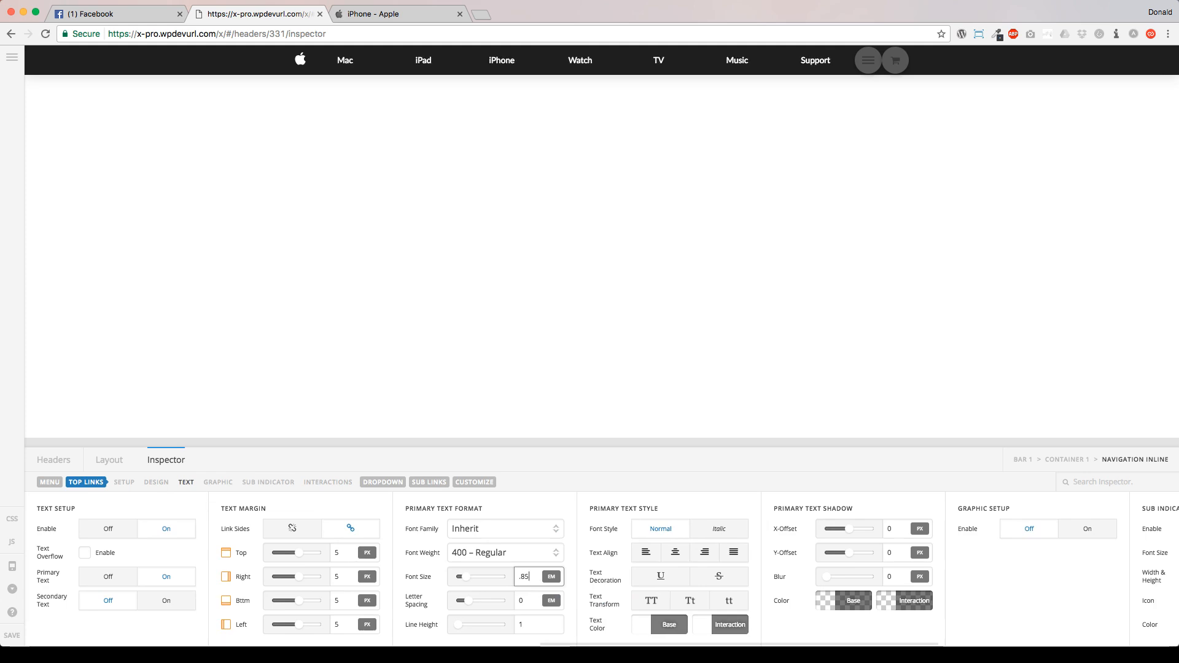
pyautogui.click(593, 476)
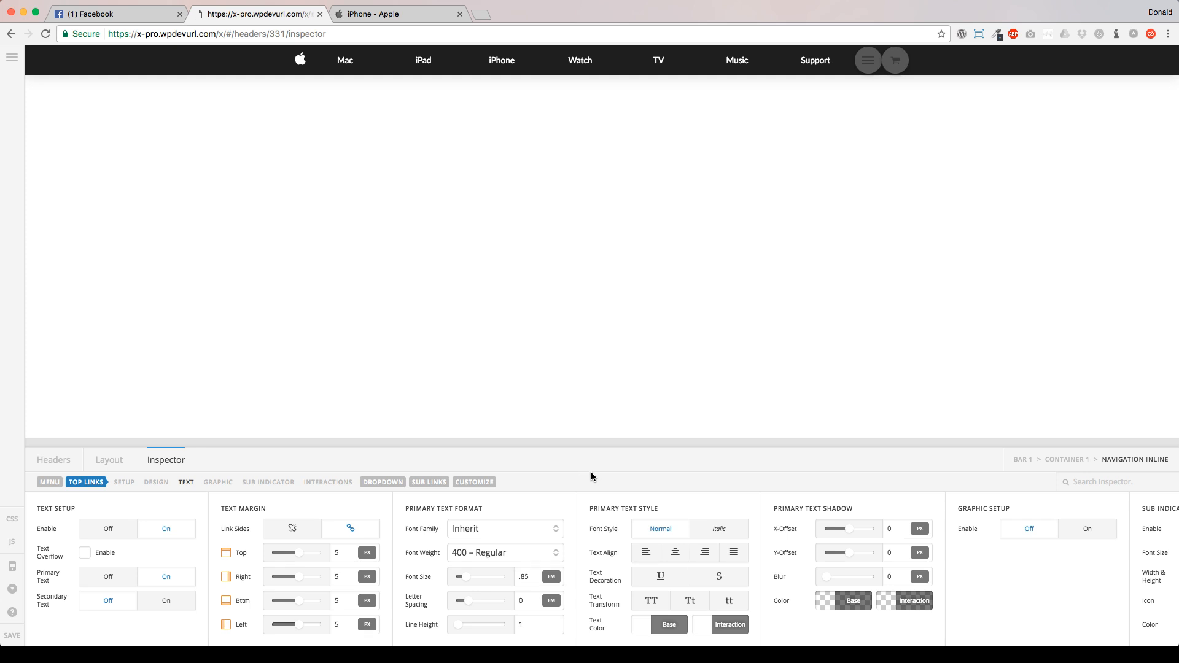
# Make the base and interaction background colors of the Search Modal toggle in Container 3 transparent.
pyautogui.click(867, 64)
pyautogui.click(497, 303)
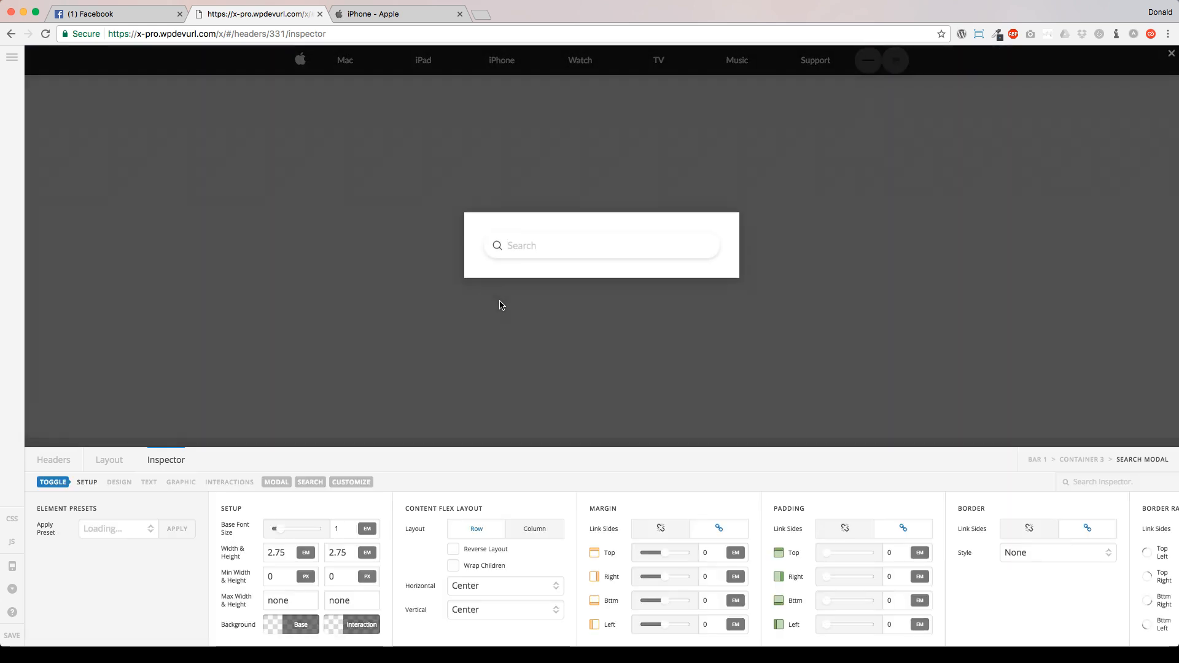
pyautogui.moveTo(281, 559); pyautogui.dragTo(261, 553)
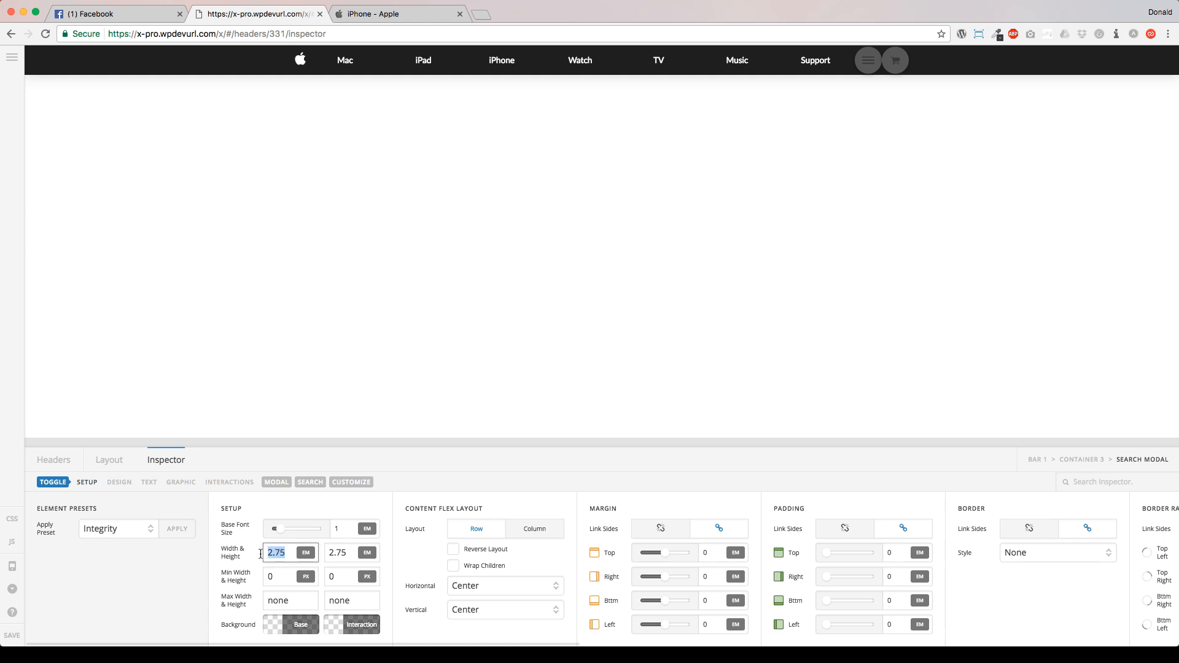
pyautogui.click(290, 624)
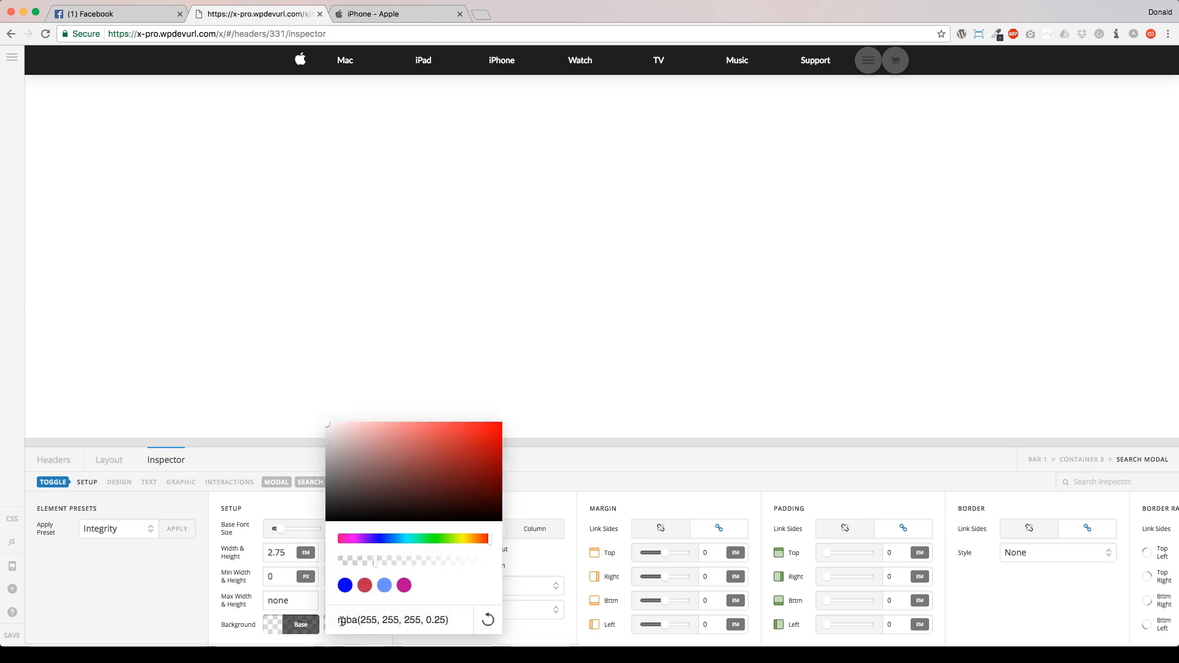
pyautogui.click(301, 625)
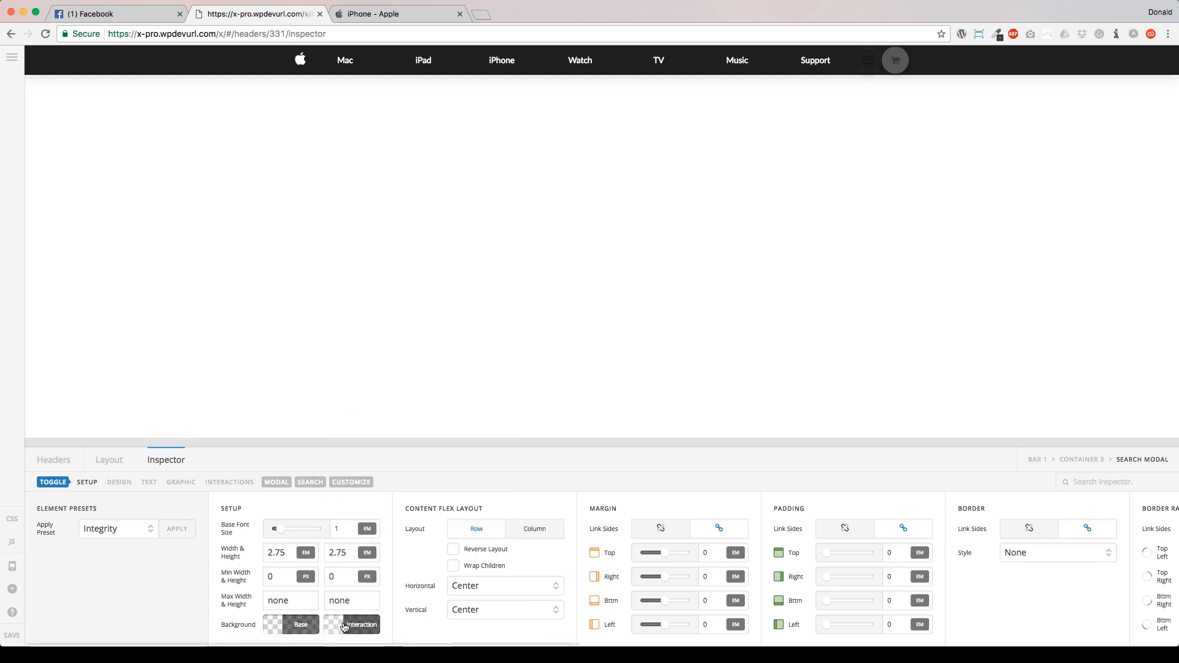
pyautogui.click(356, 625)
pyautogui.click(341, 507)
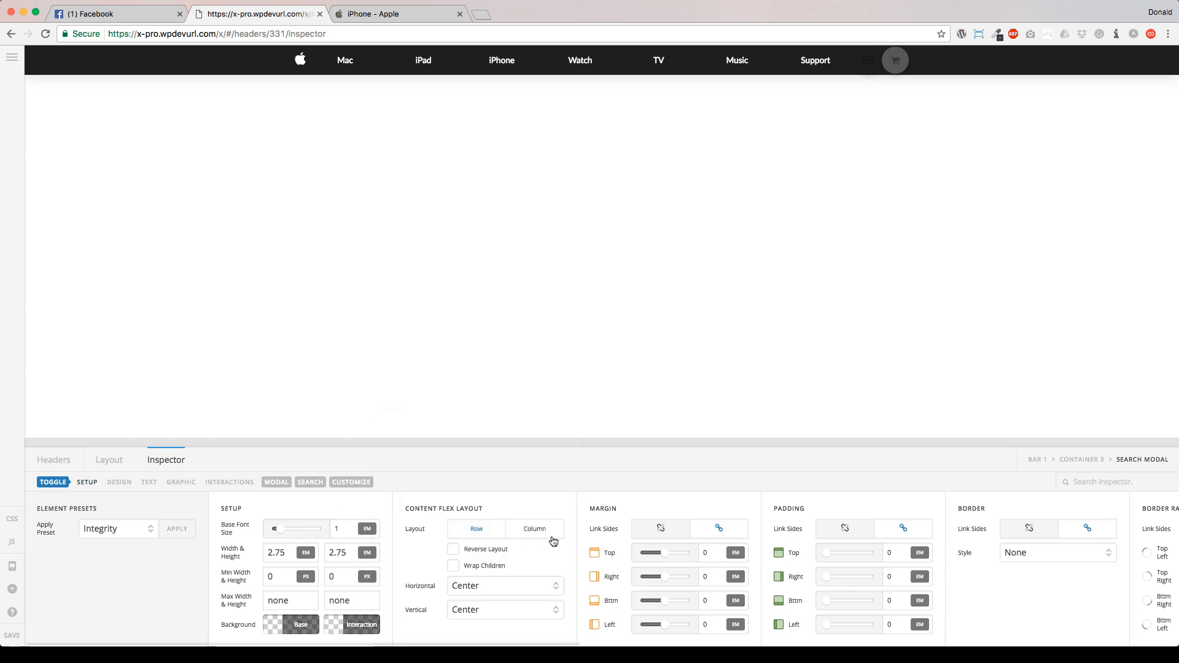
# Set the Search Modal toggle's base and interaction box shadow colors to fully transparent, rgba(0, 0, 0, 0).
pyautogui.hscroll(10, 555, 541)
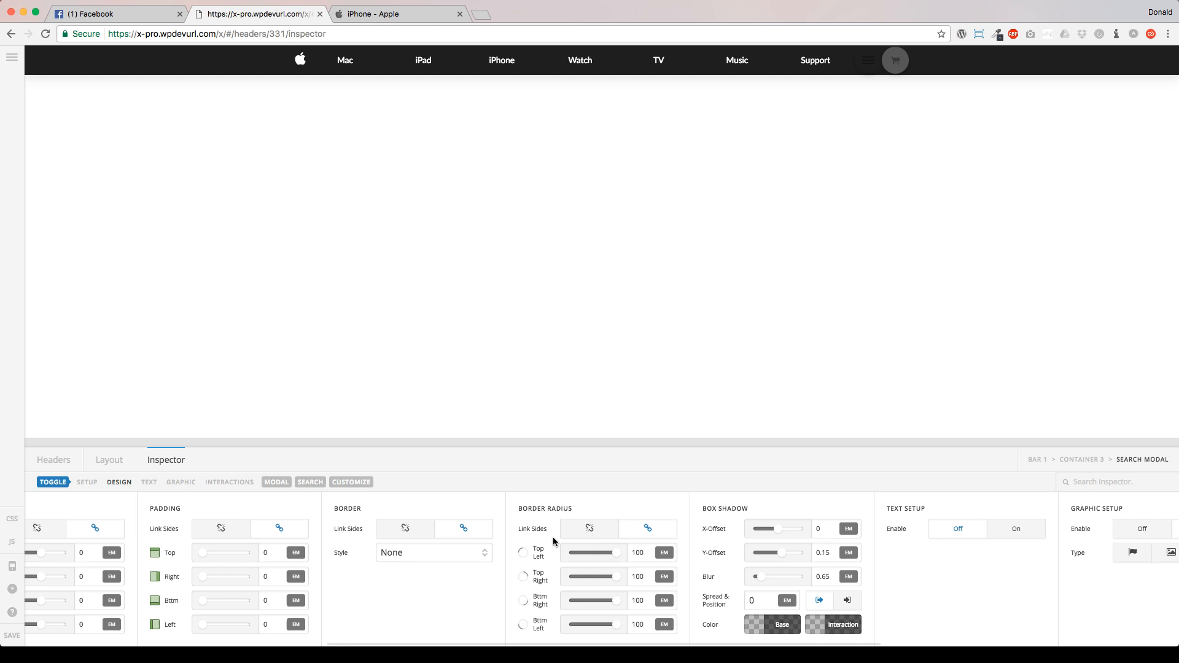
pyautogui.hscroll(5, 555, 540)
pyautogui.click(630, 622)
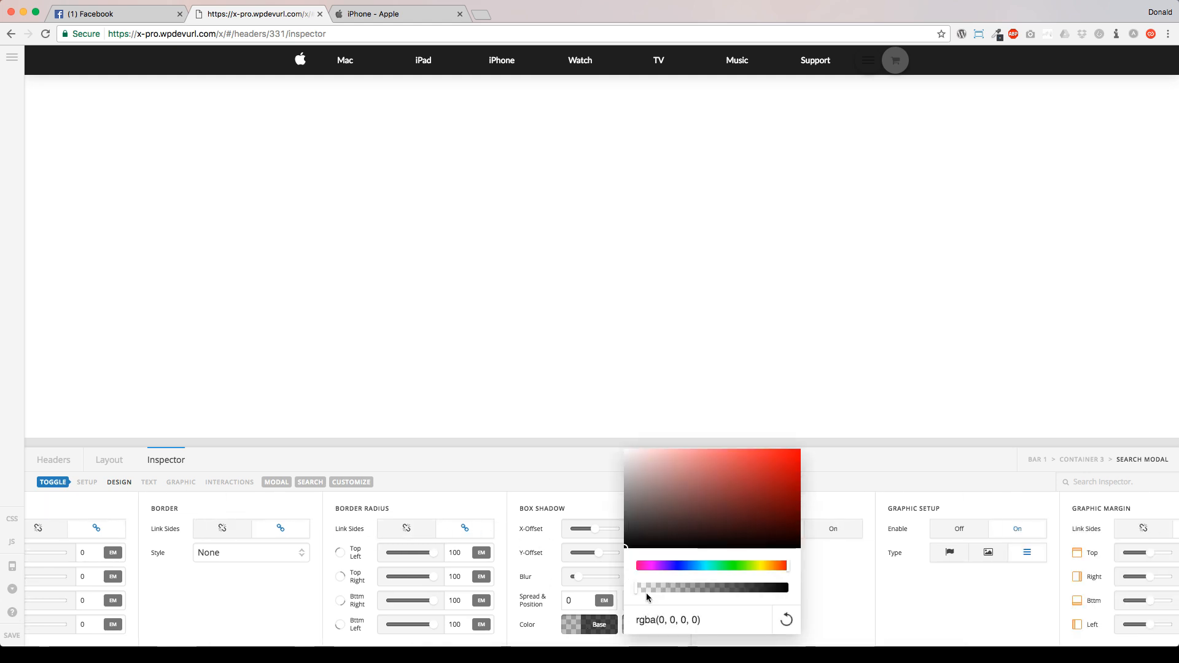
pyautogui.click(639, 627)
pyautogui.click(638, 627)
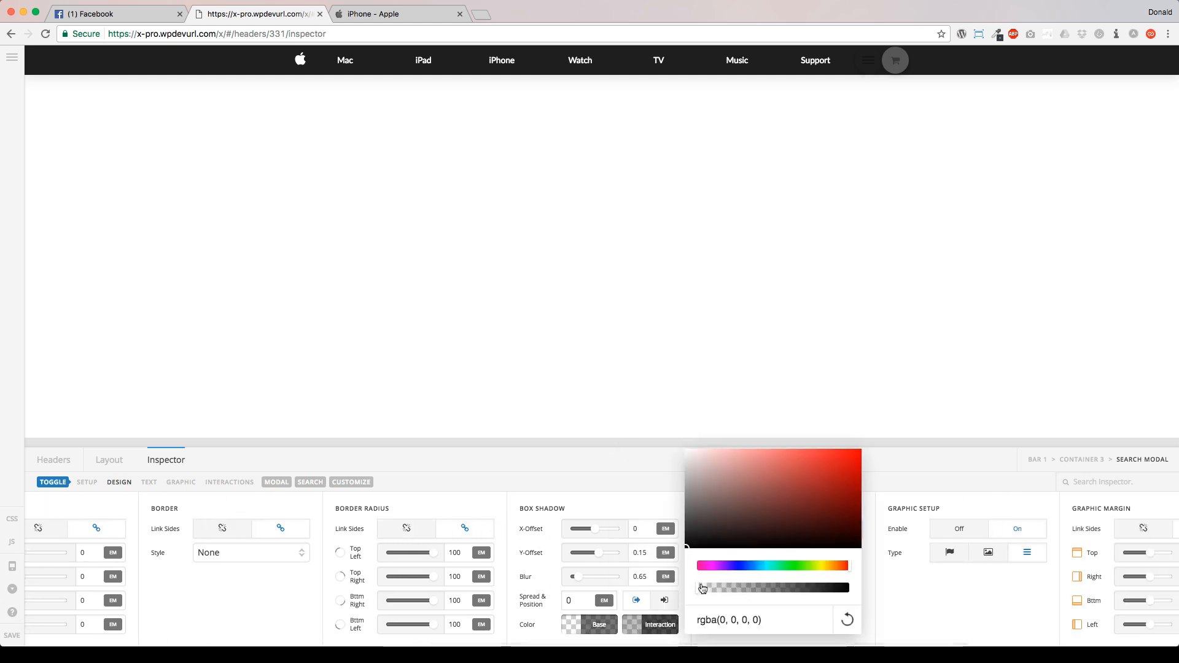
pyautogui.moveTo(614, 643)
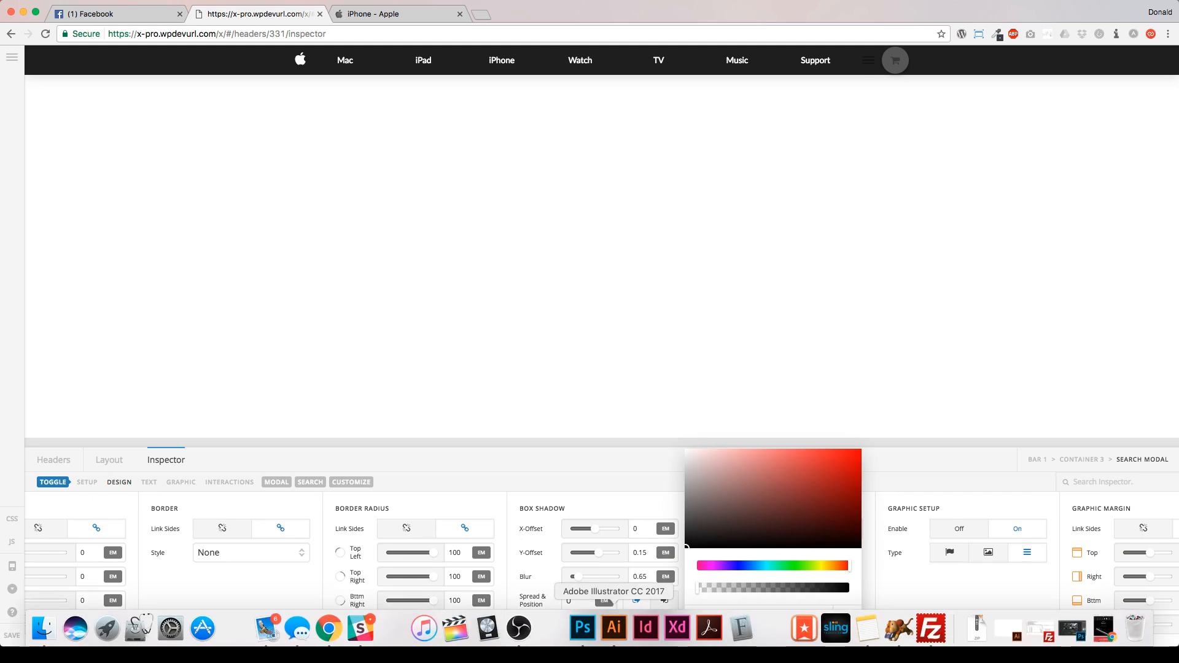
pyautogui.click(519, 630)
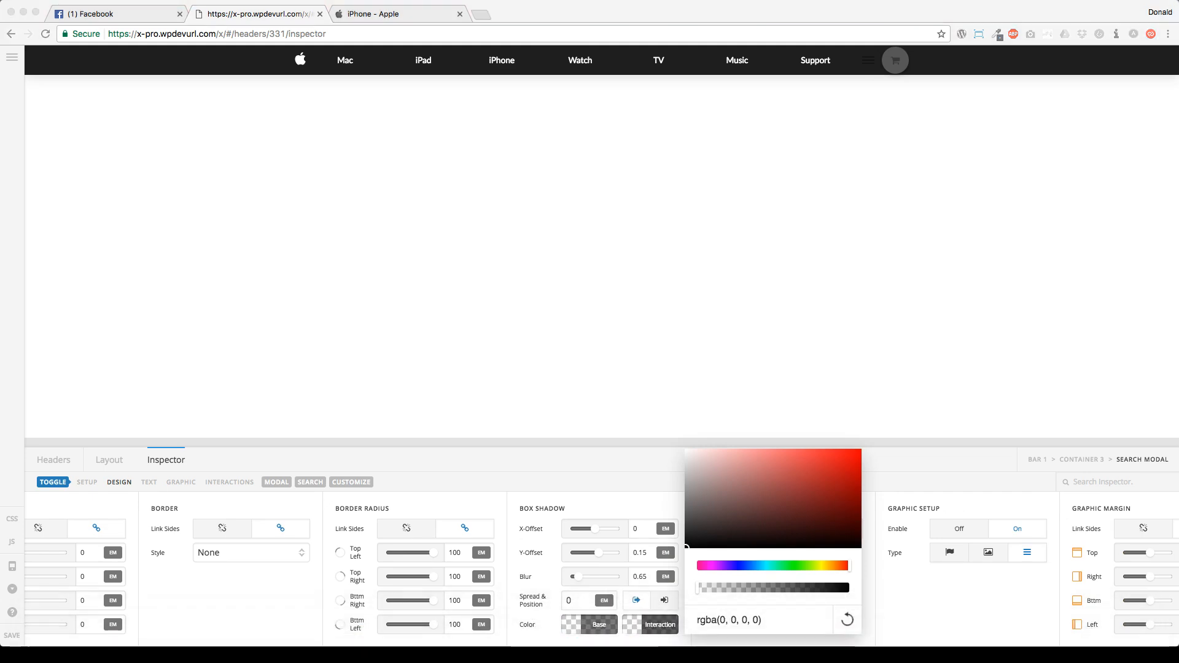
pyautogui.click(901, 566)
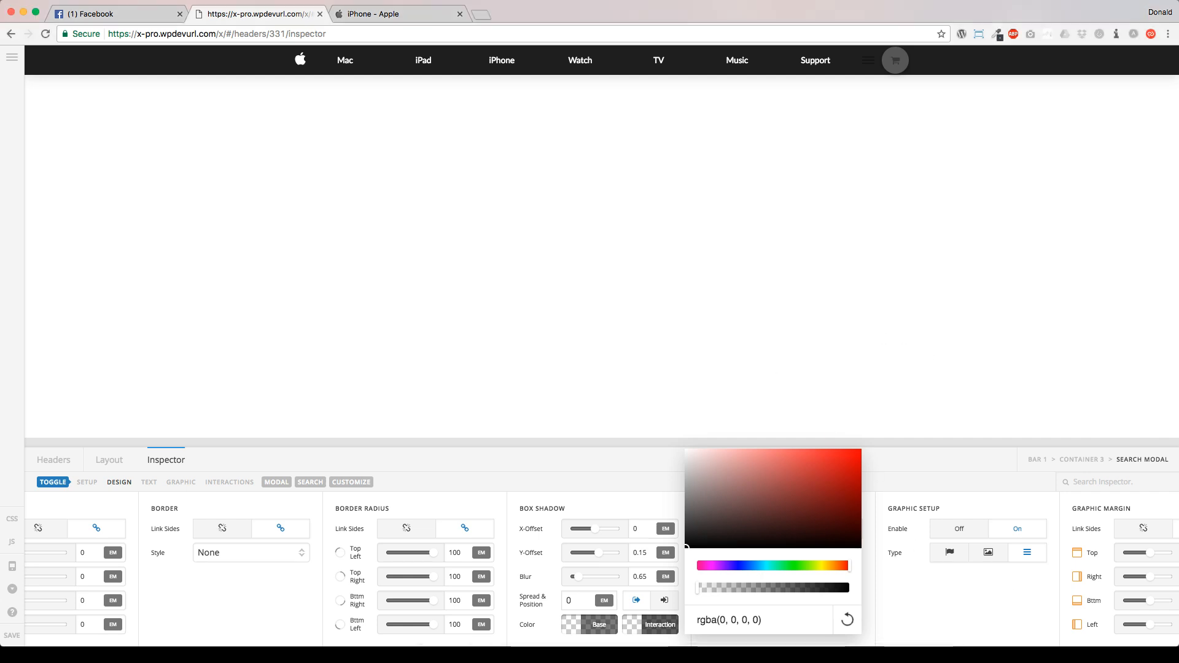
pyautogui.press('super+Tab')
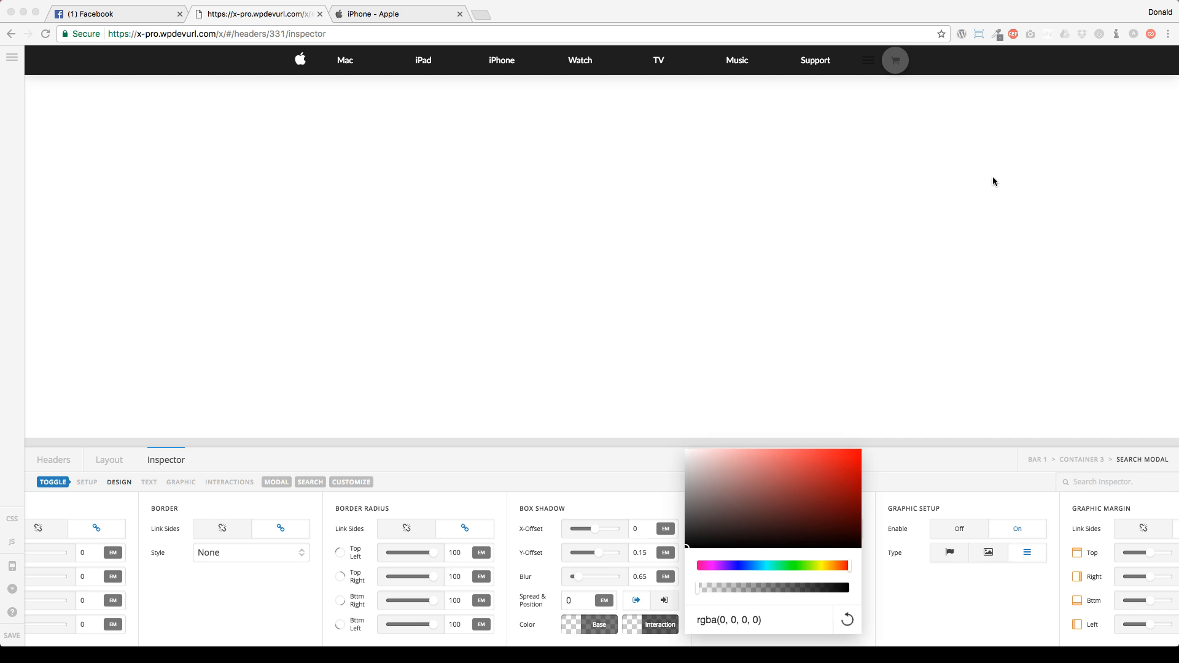
pyautogui.click(582, 456)
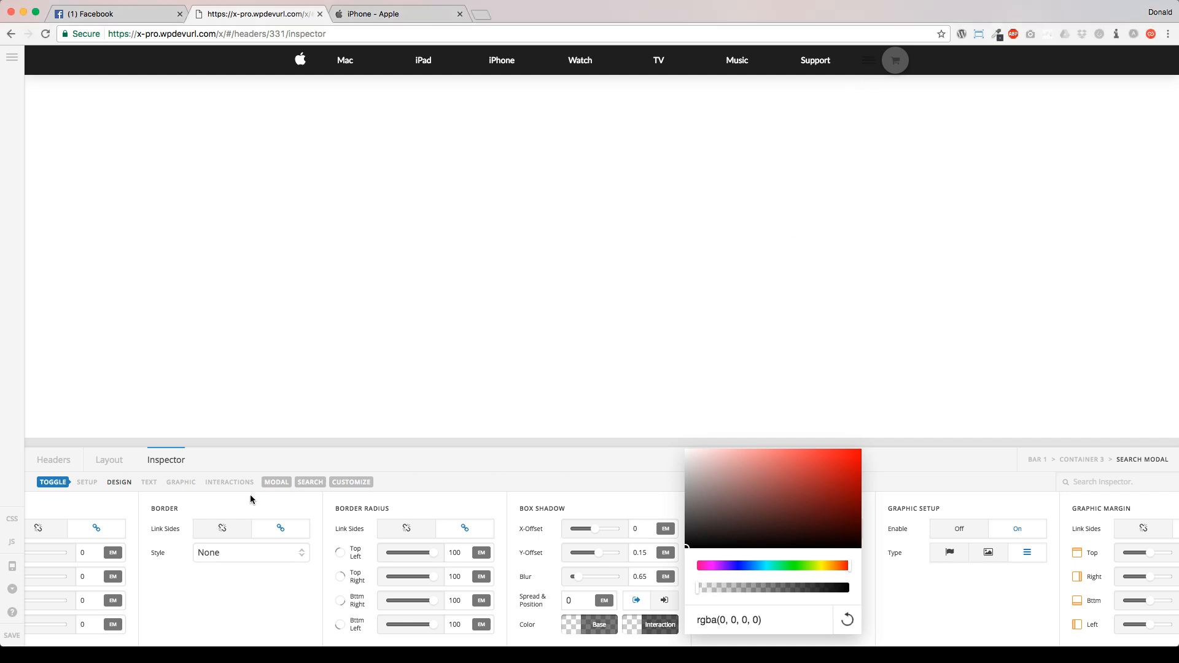
# Look through the Search Modal's search setup, design, input and submit settings.
pyautogui.click(267, 486)
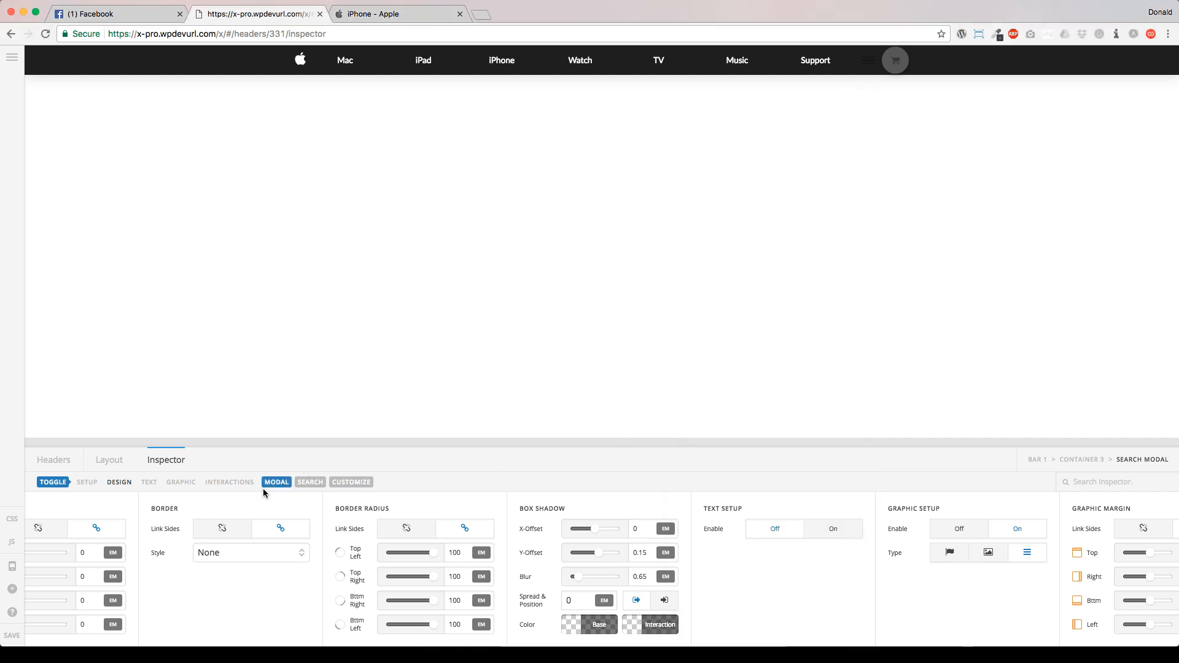
pyautogui.click(296, 486)
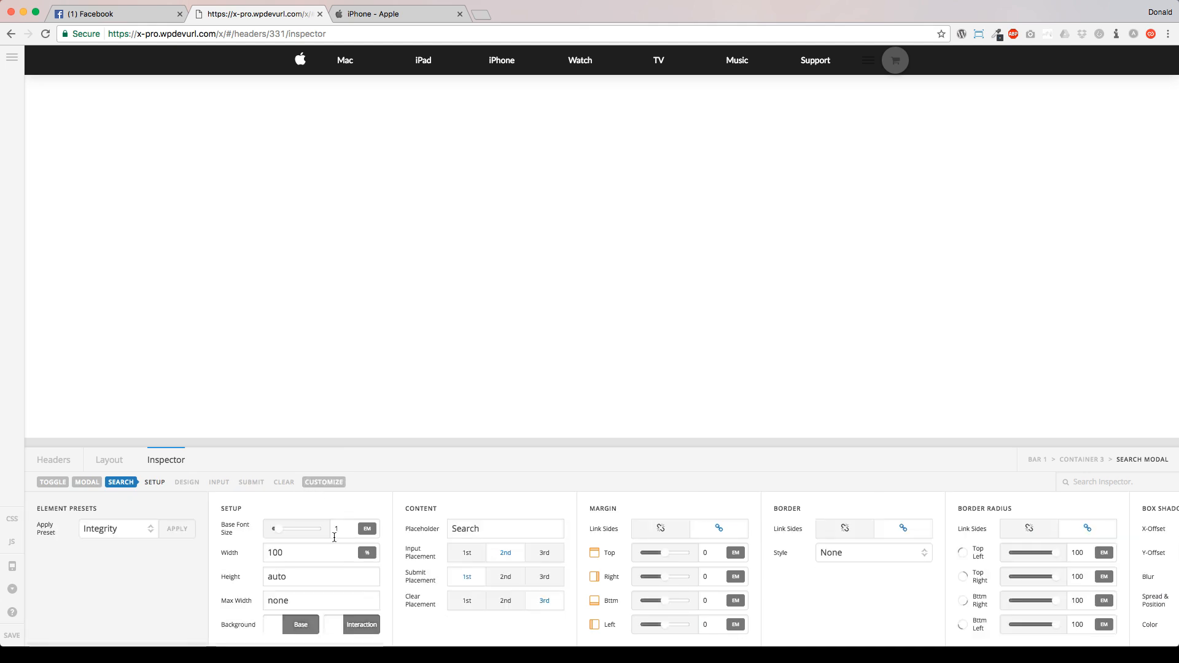
pyautogui.hscroll(10, 333, 536)
pyautogui.hscroll(10, 334, 536)
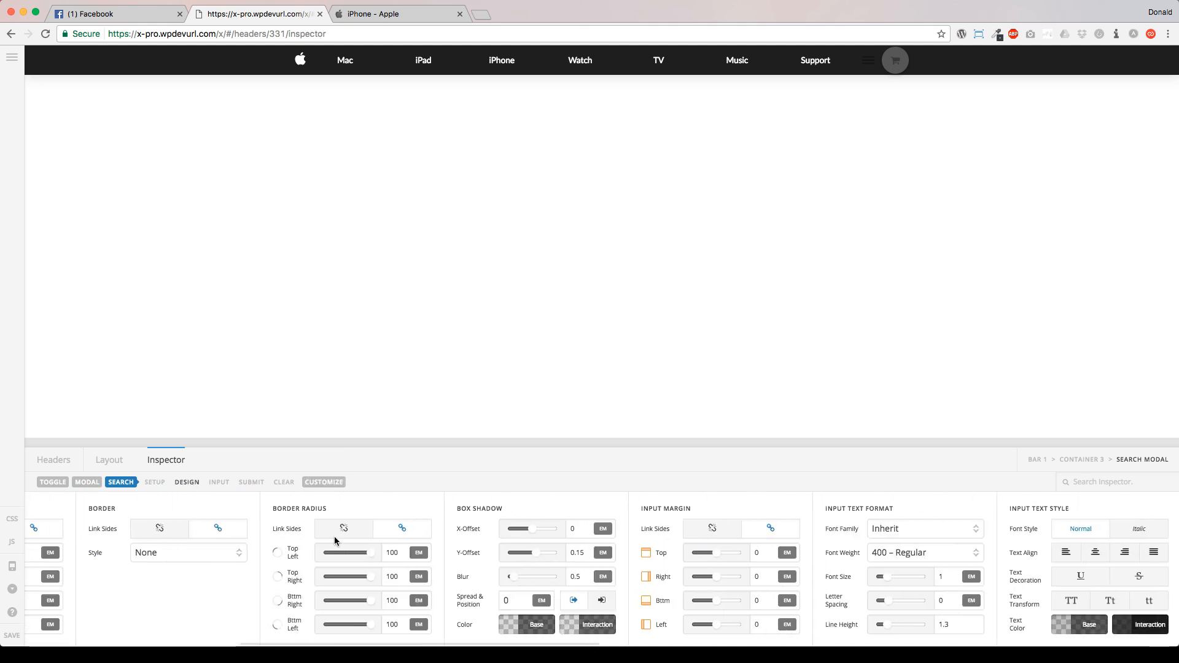
pyautogui.hscroll(4, 334, 578)
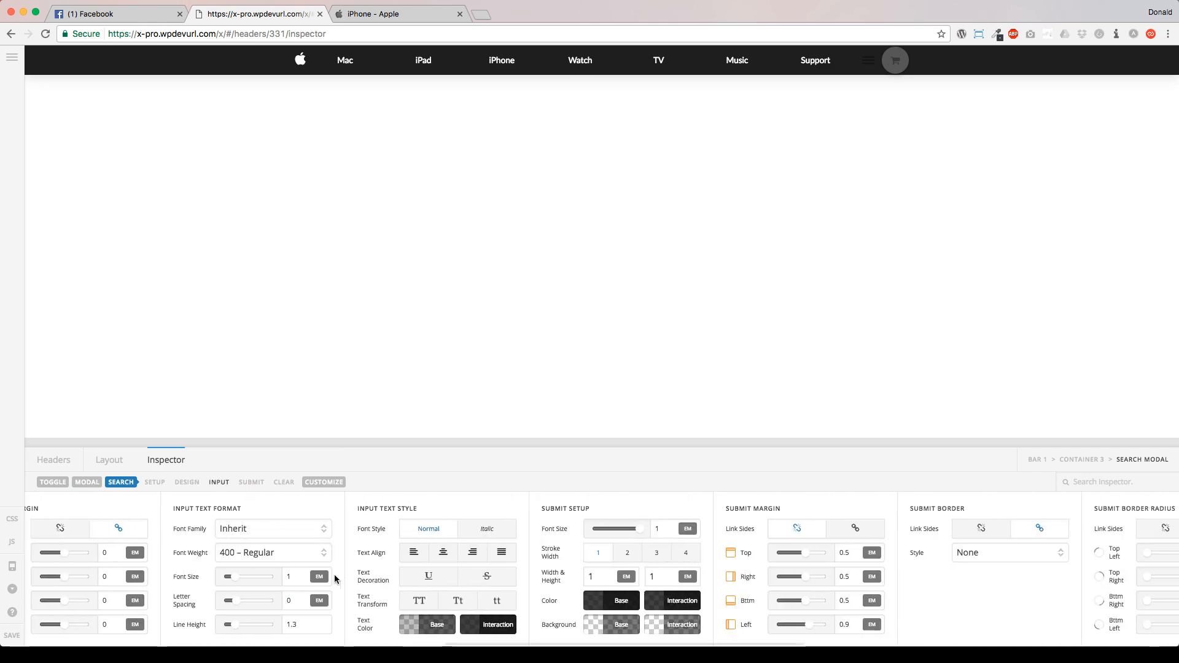
pyautogui.hscroll(-4, 340, 578)
pyautogui.hscroll(15, 340, 577)
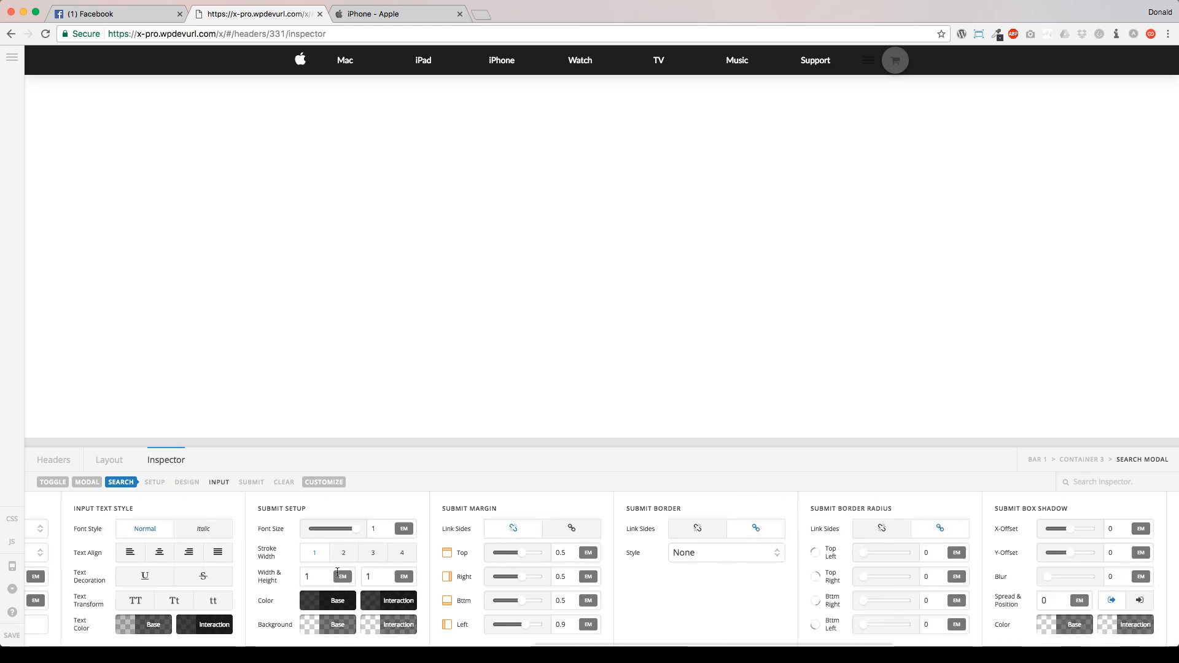
pyautogui.click(155, 483)
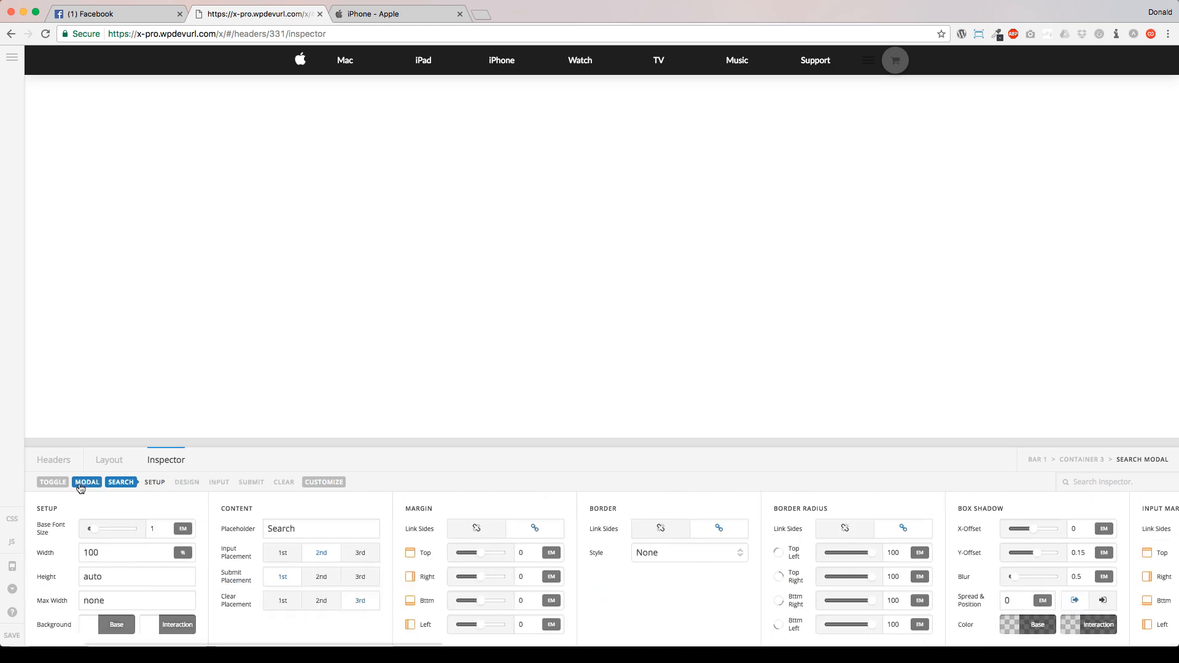
pyautogui.click(55, 484)
pyautogui.click(57, 483)
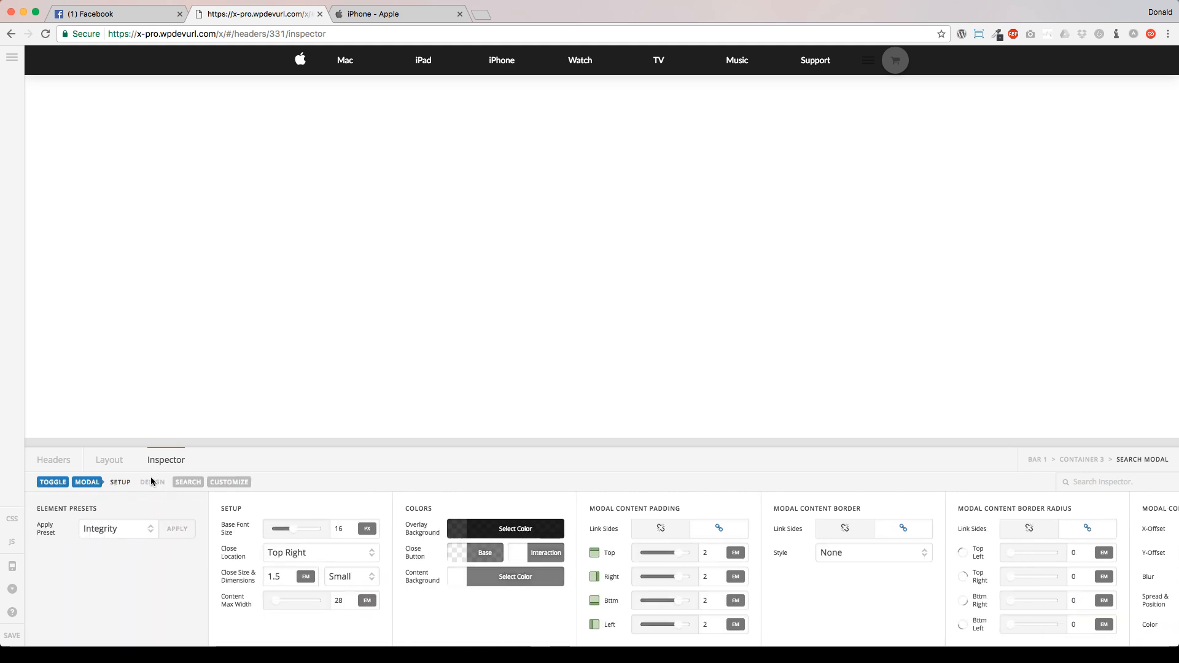
pyautogui.click(177, 484)
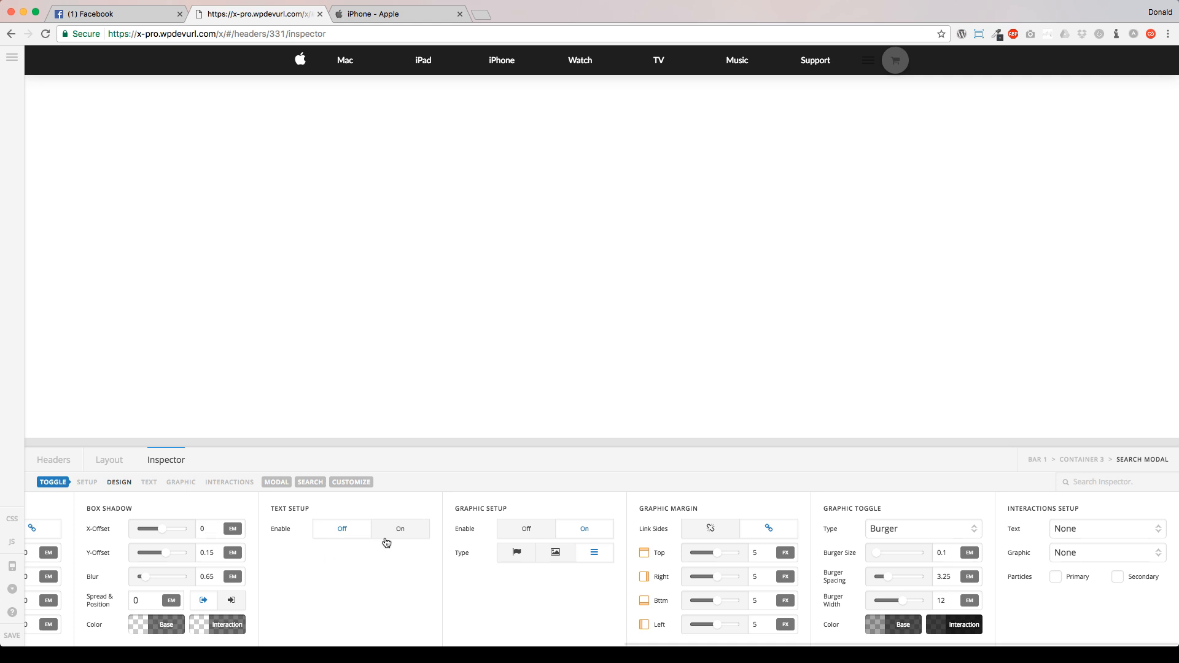
pyautogui.click(555, 552)
pyautogui.click(904, 570)
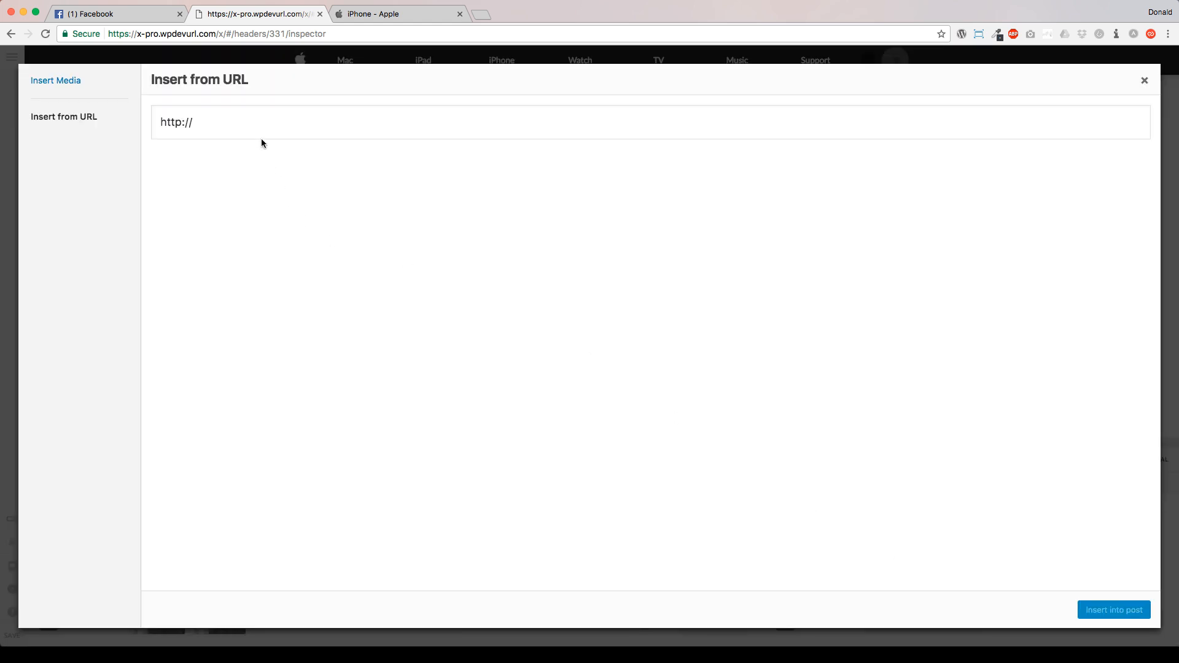
pyautogui.click(260, 129)
pyautogui.press('super+a')
pyautogui.write('https://www.apple.com/ac/globalnav/2/en_US/images/globalnav/search/image_large.svg')
pyautogui.click(1083, 611)
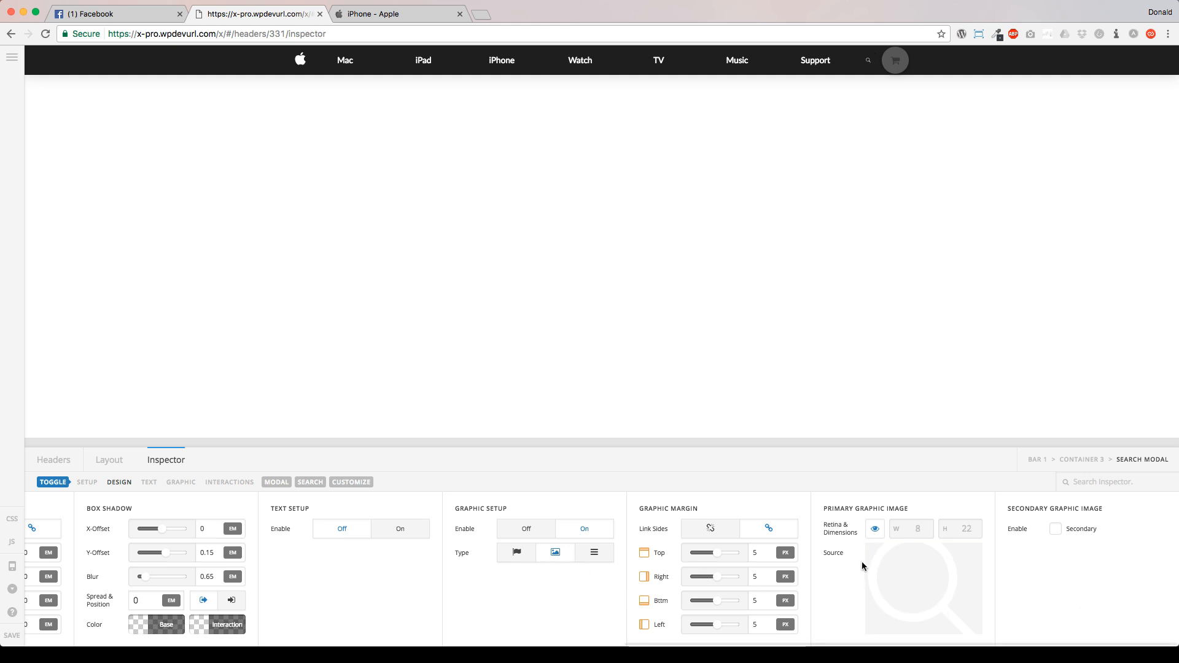
# Turn off Retina for the search toggle's primary image and set its graphic margin to 0 px on all sides.
pyautogui.click(878, 528)
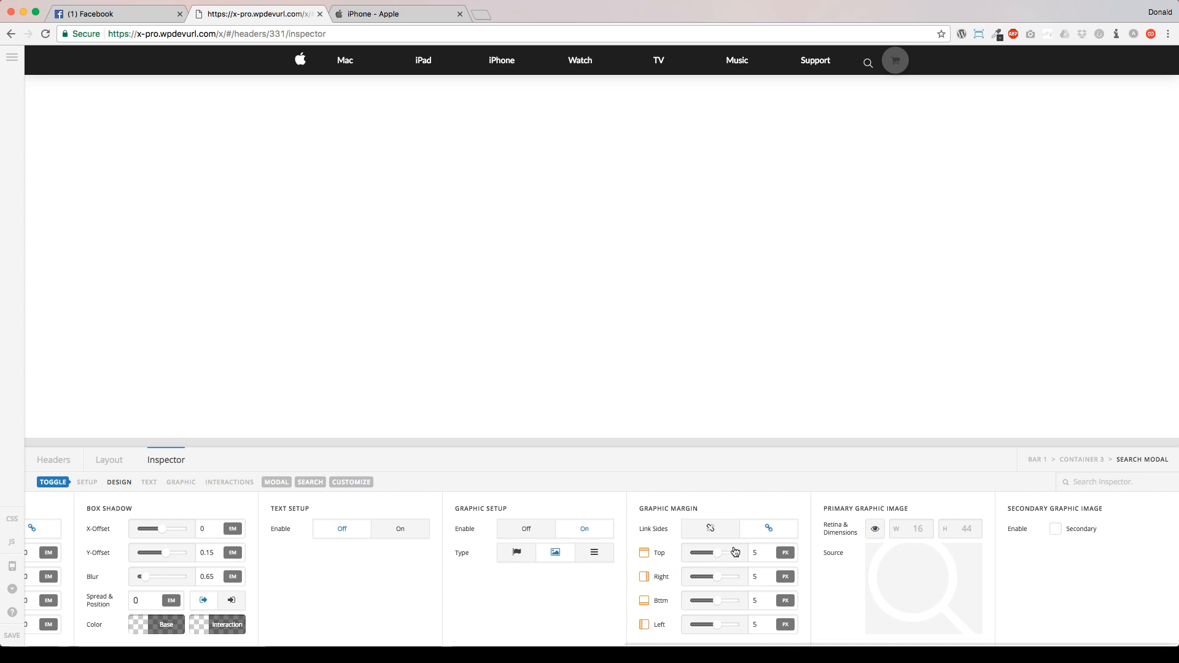
pyautogui.moveTo(716, 558); pyautogui.dragTo(714, 558)
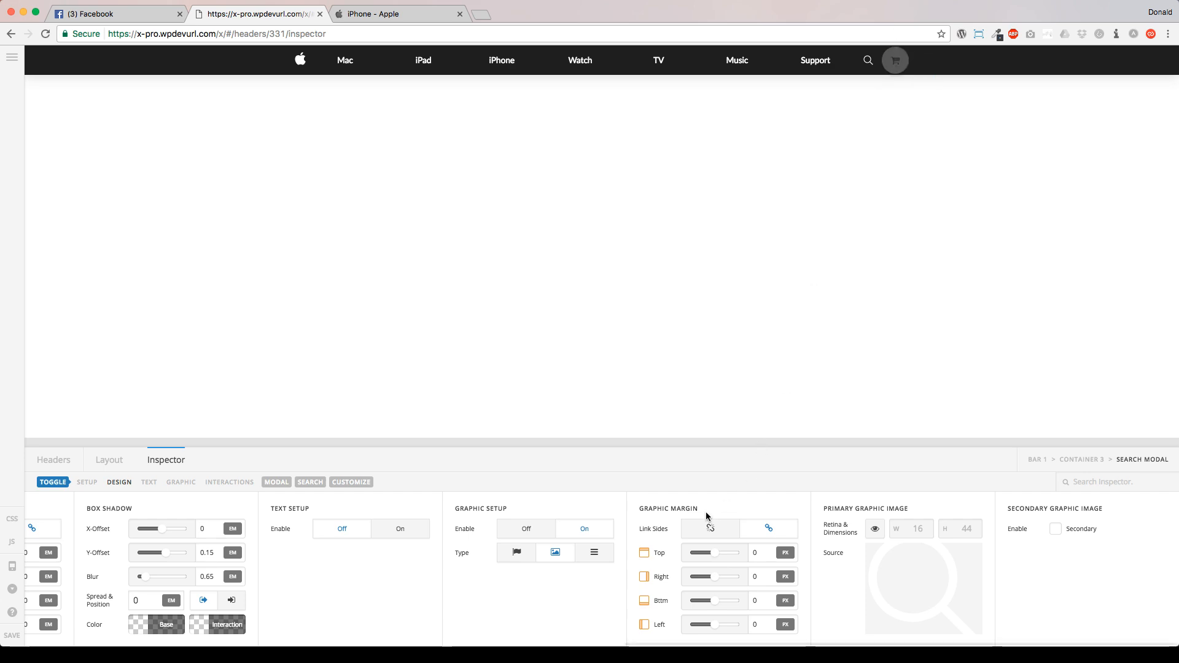
# Unlink the Search Modal toggle's margin sides and set the right margin to 1 em and the left margin to 0.
pyautogui.scroll(-1, 378, 582)
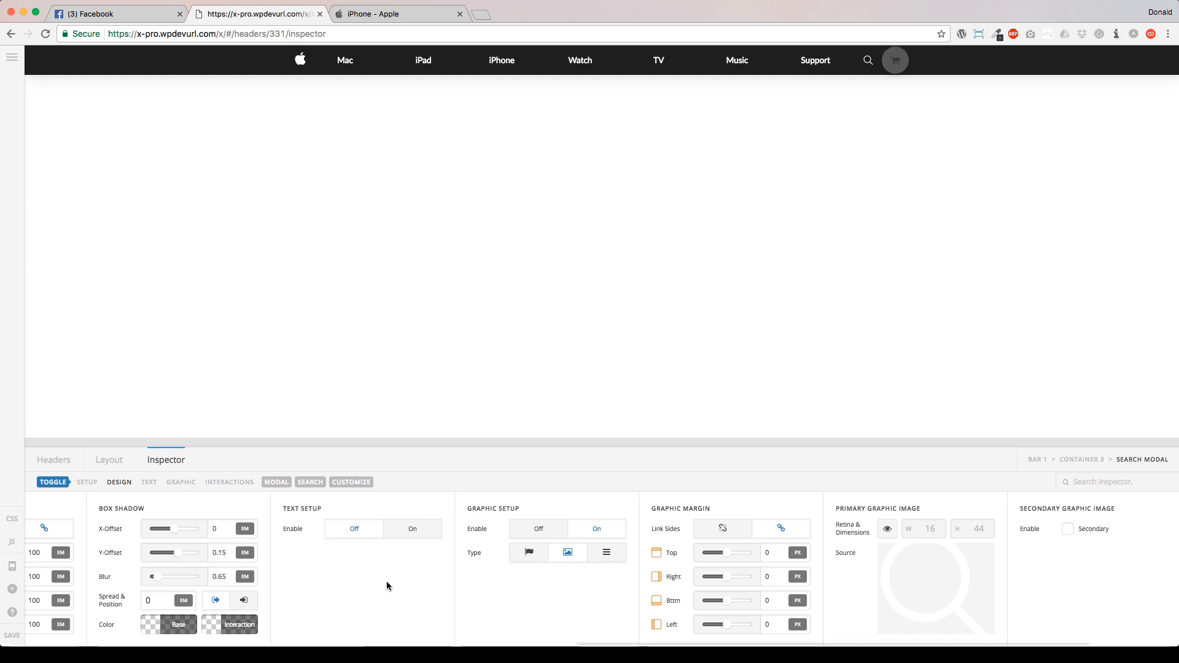
pyautogui.hscroll(-5, 380, 581)
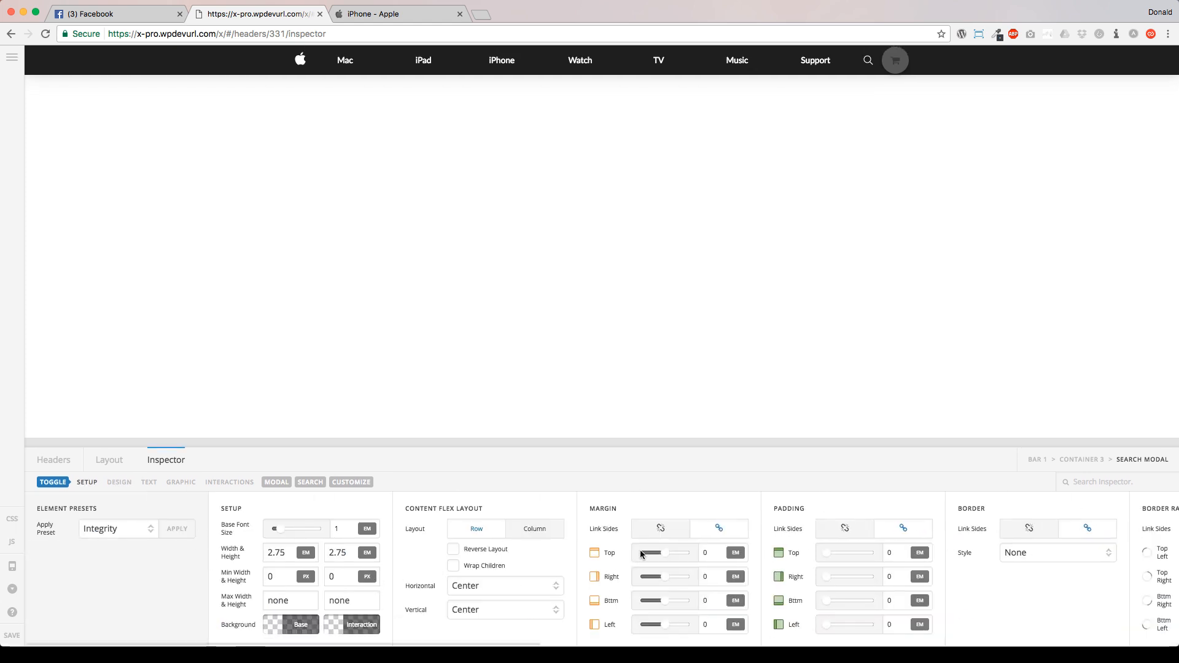
pyautogui.click(652, 532)
pyautogui.moveTo(711, 580); pyautogui.dragTo(700, 579)
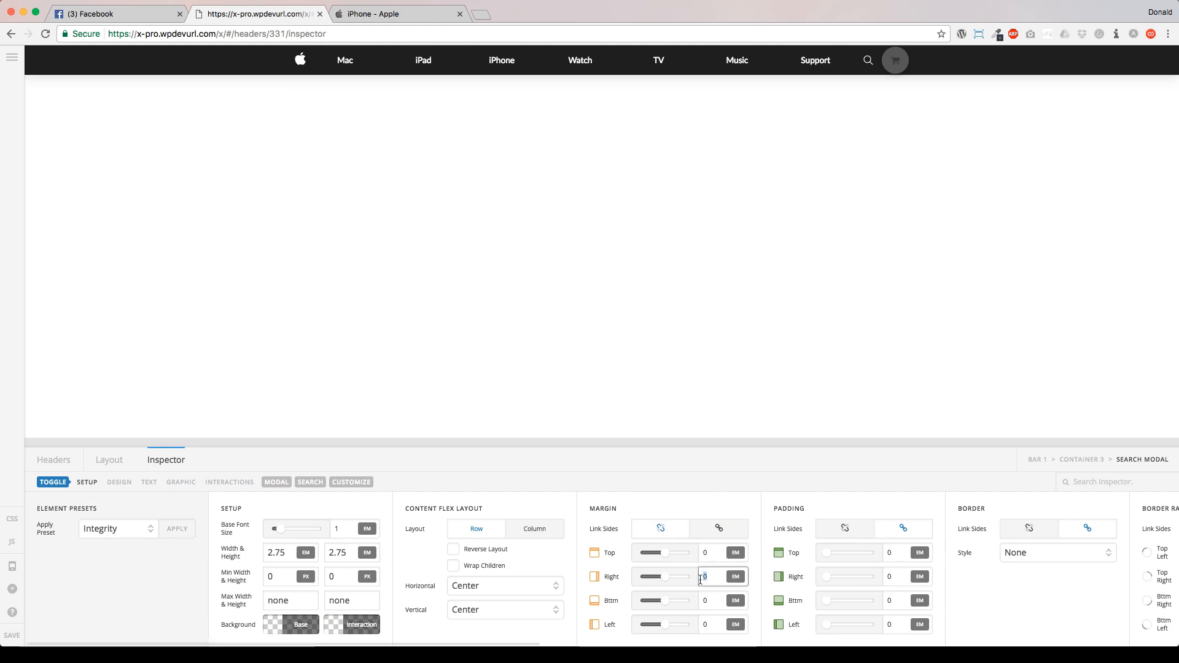
pyautogui.write('.5')
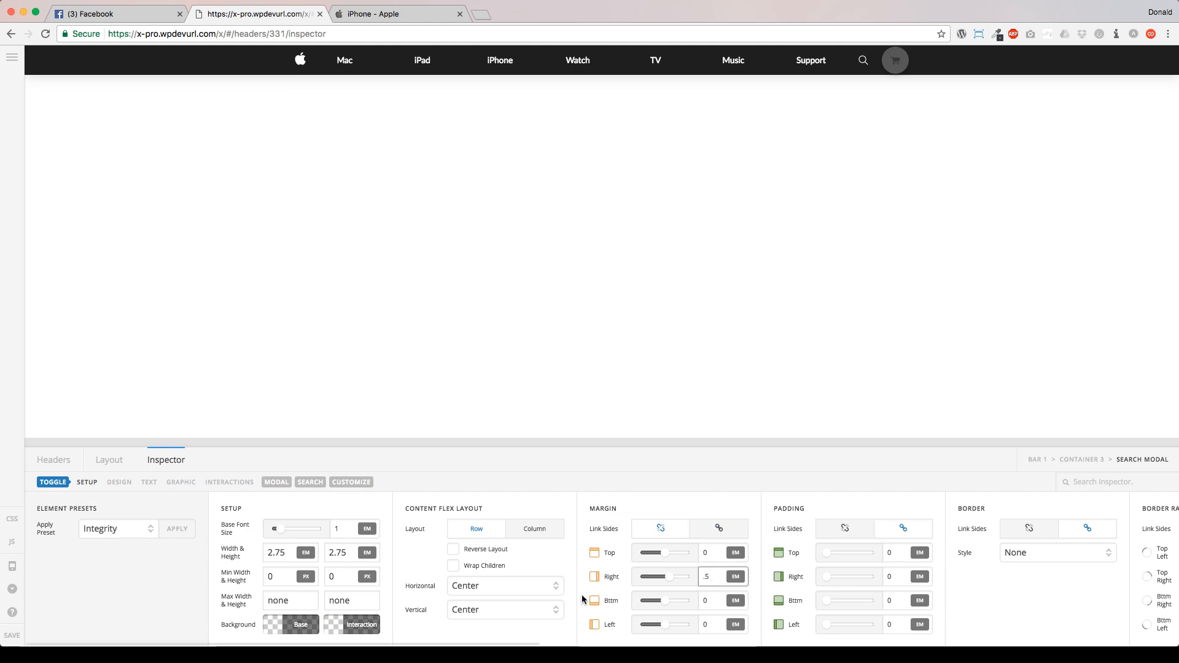
pyautogui.click(703, 623)
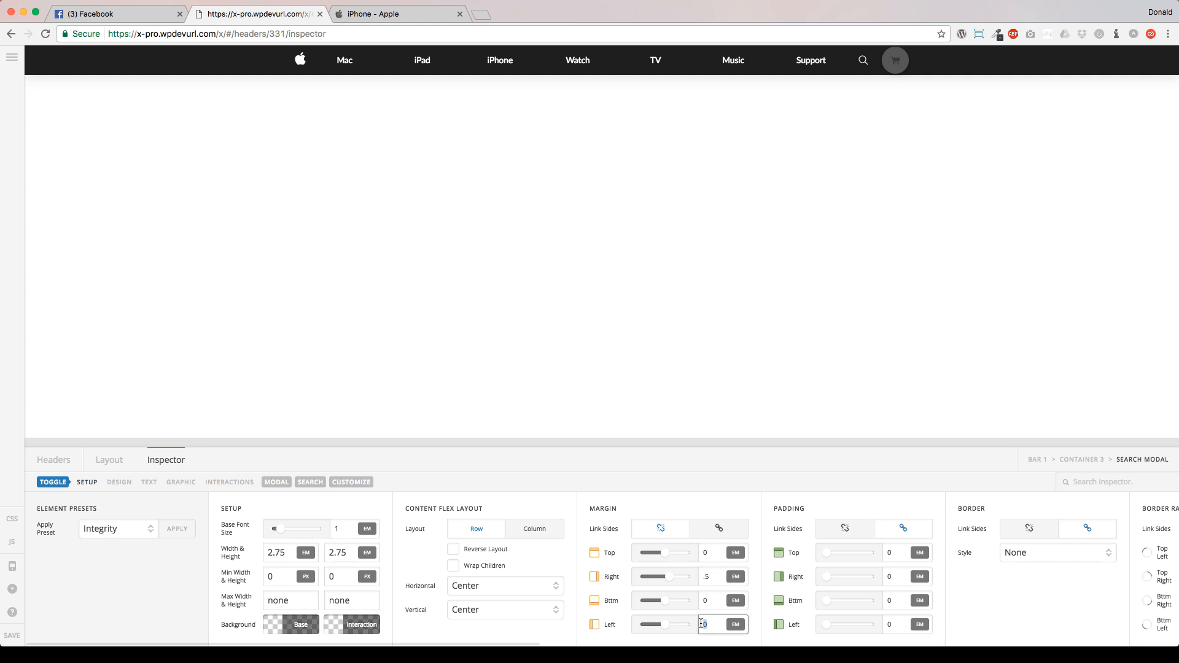
pyautogui.write('.5')
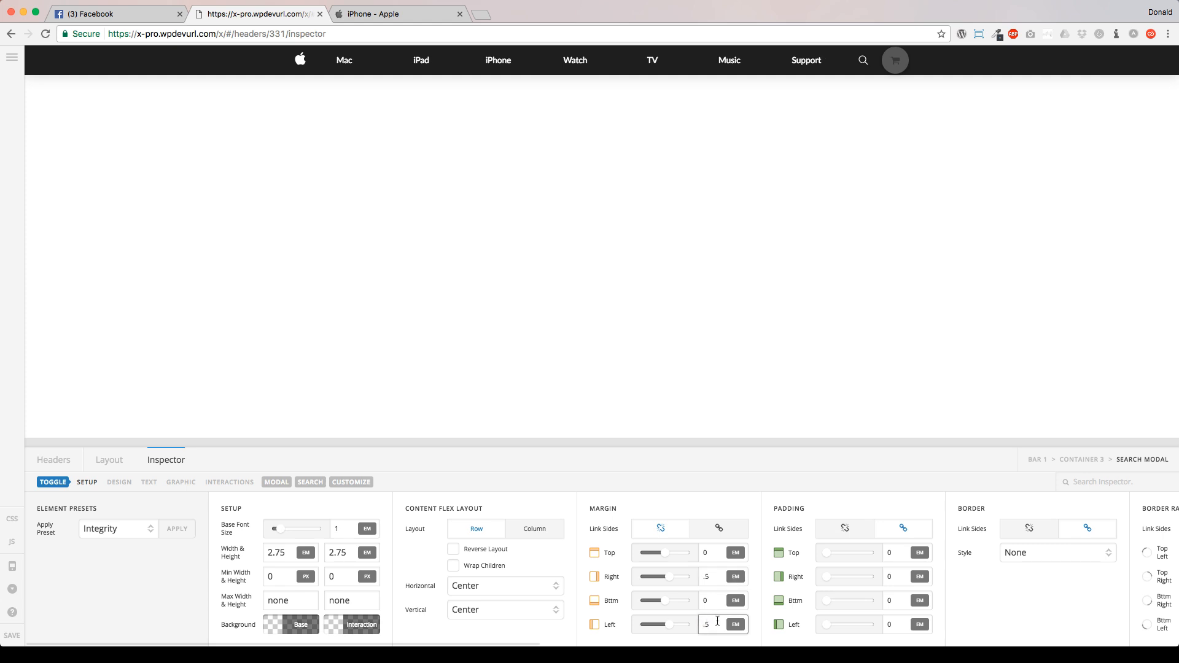
pyautogui.write('0')
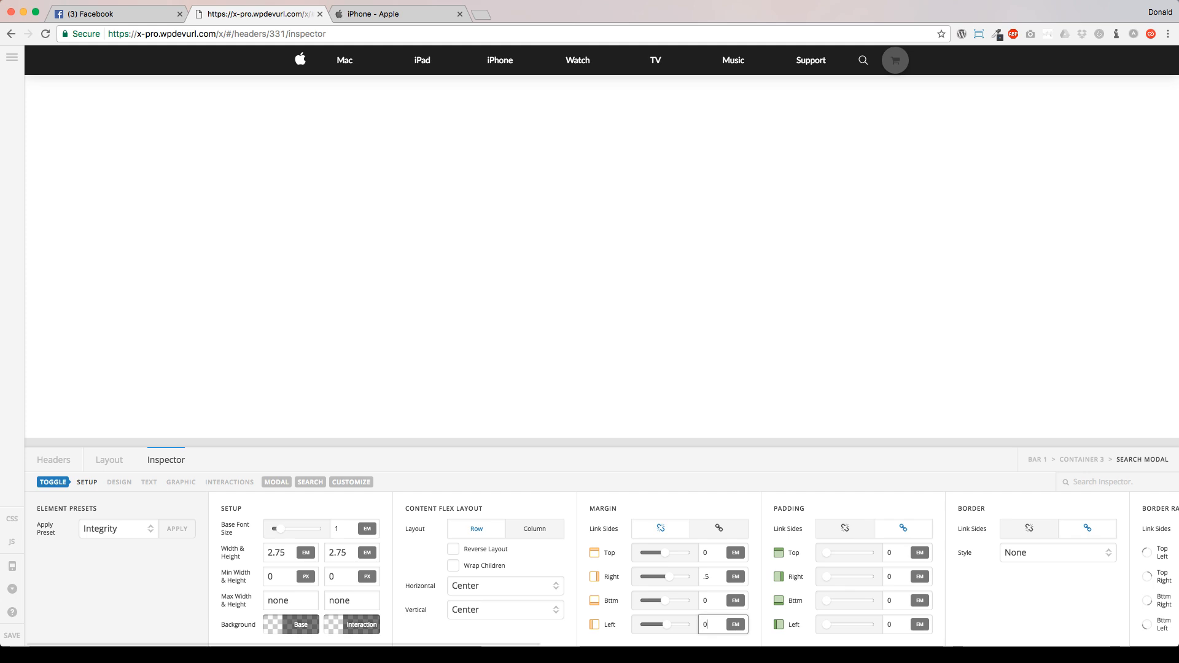
pyautogui.click(714, 574)
pyautogui.write('1')
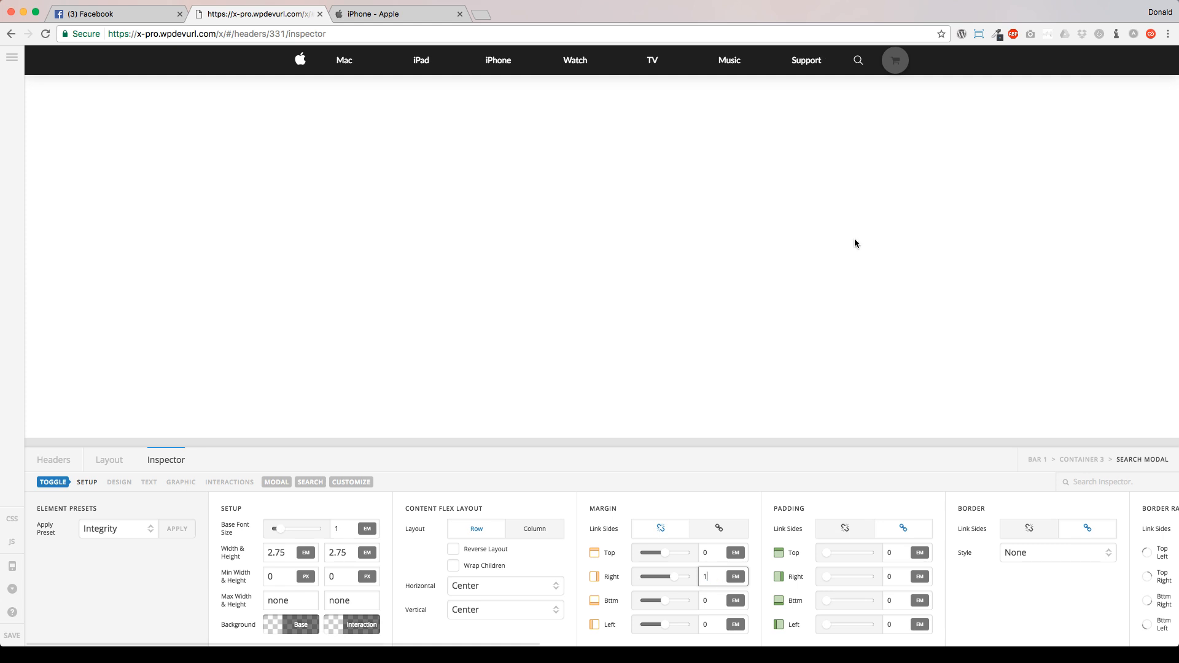
pyautogui.click(897, 64)
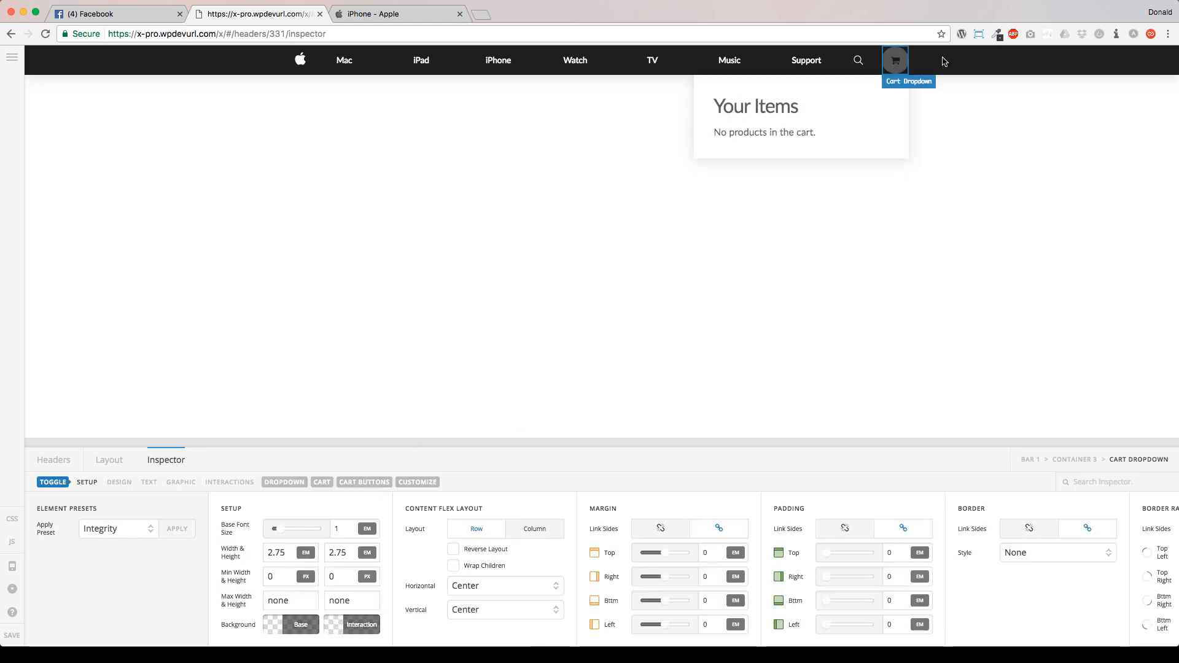
pyautogui.click(897, 66)
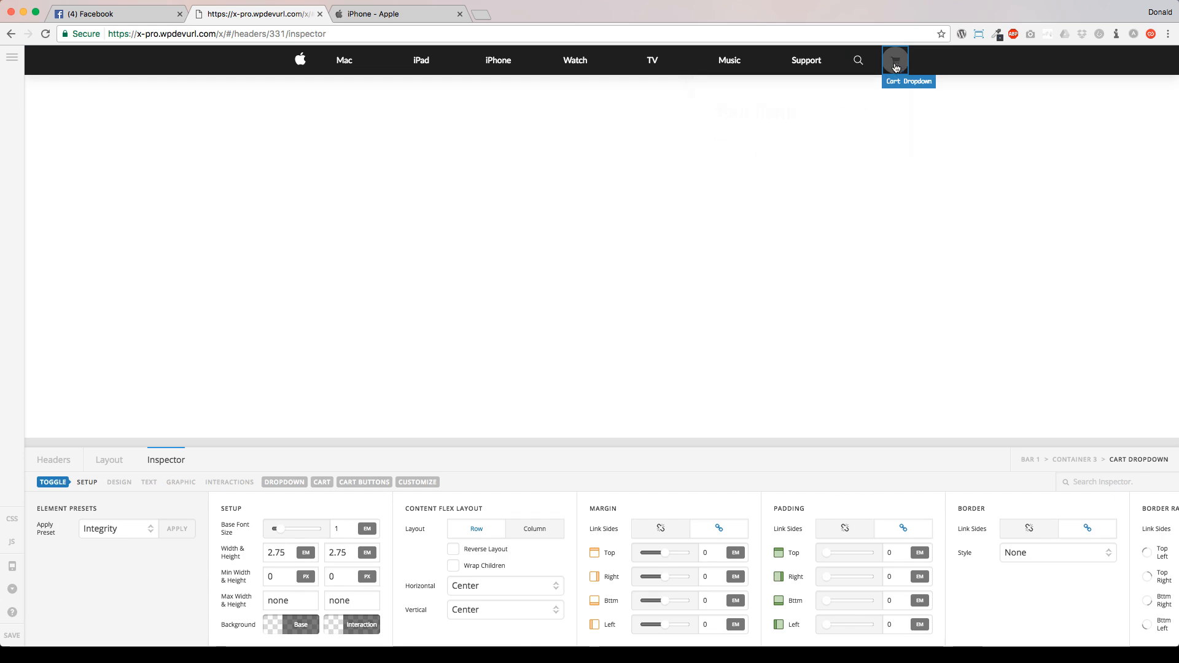
pyautogui.click(188, 483)
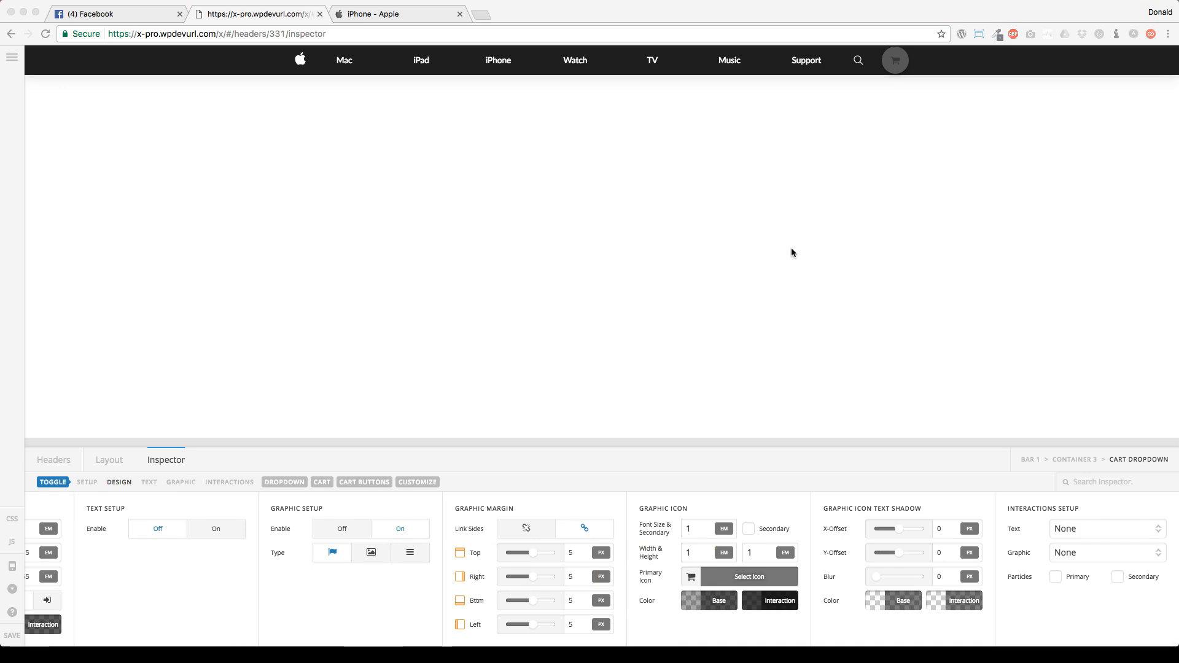
pyautogui.click(496, 488)
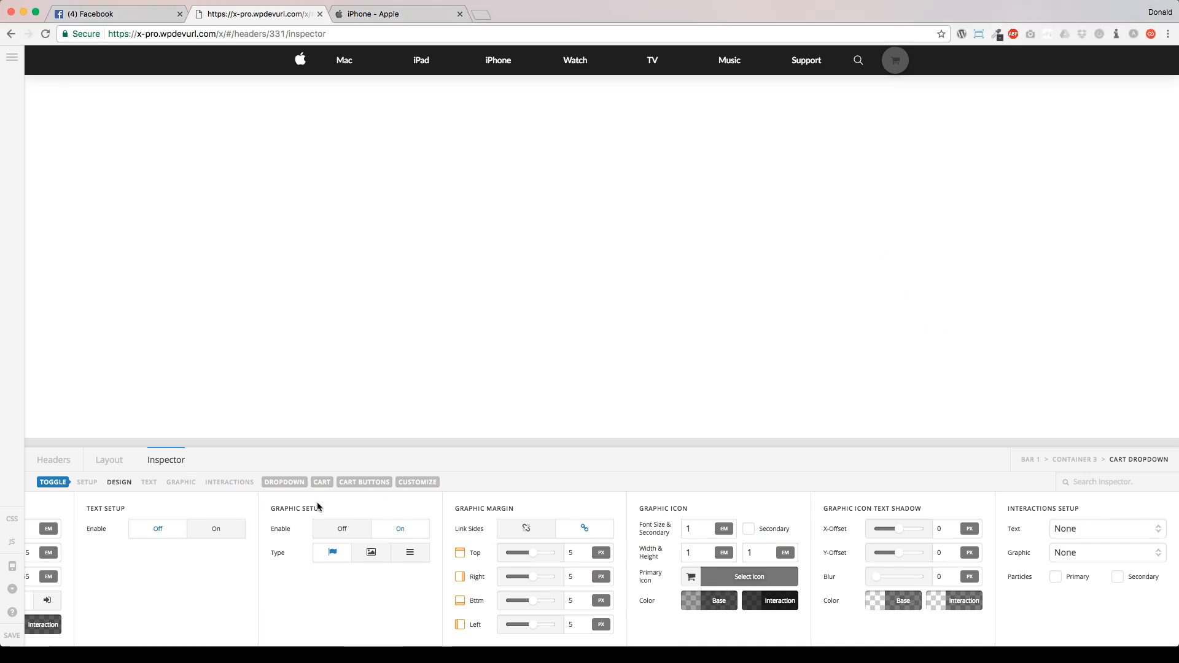
pyautogui.click(371, 556)
pyautogui.click(705, 589)
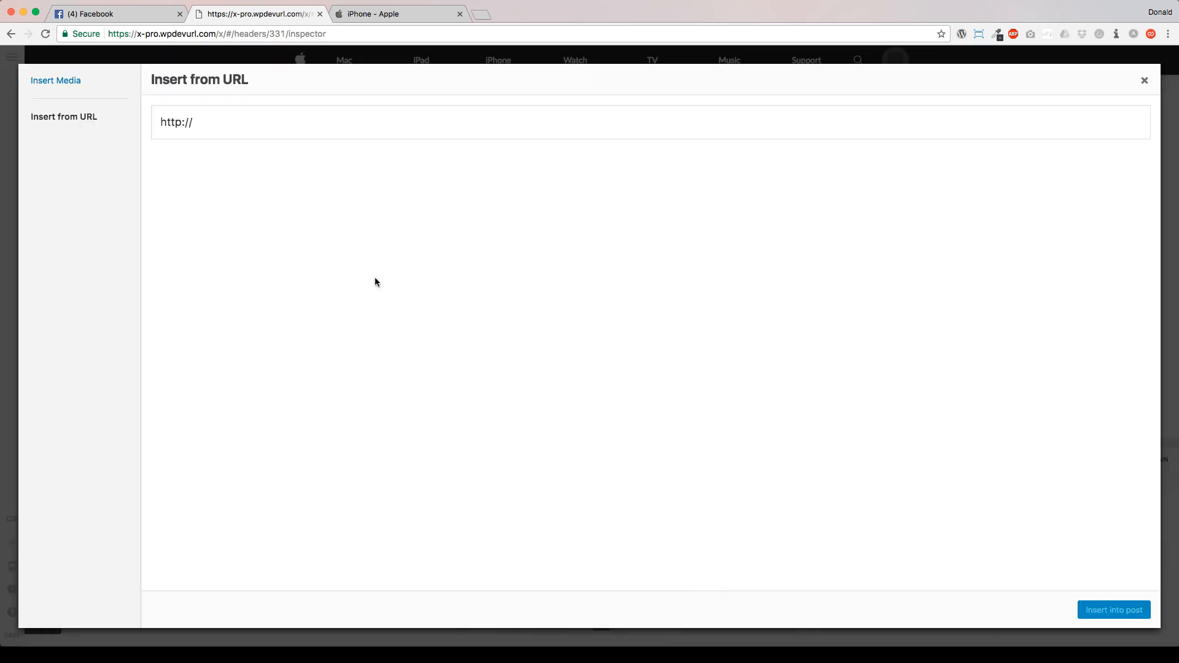
pyautogui.tripleClick(314, 130)
pyautogui.write('https://www.apple.com/ac/globalnav/3/en_US/images/globalnav/bag/image_large.svg')
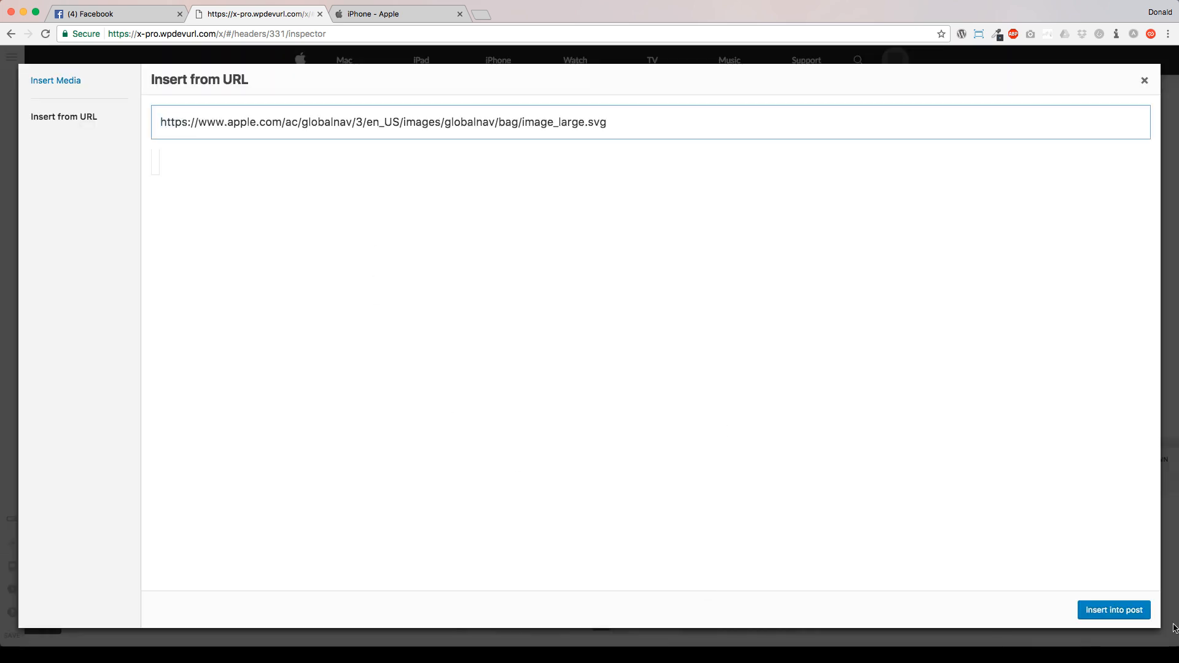
pyautogui.click(1081, 612)
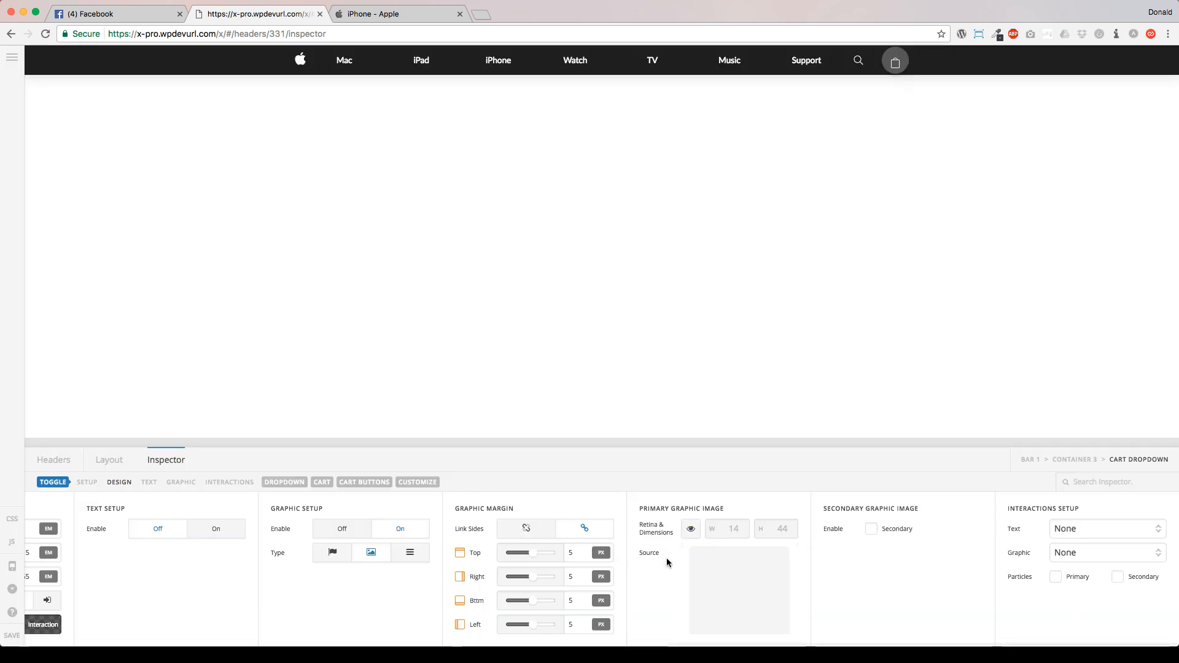
# Set the Cart Dropdown toggle's graphic margin to 0 px on all sides and make its background fully transparent.
pyautogui.moveTo(533, 555); pyautogui.dragTo(533, 558)
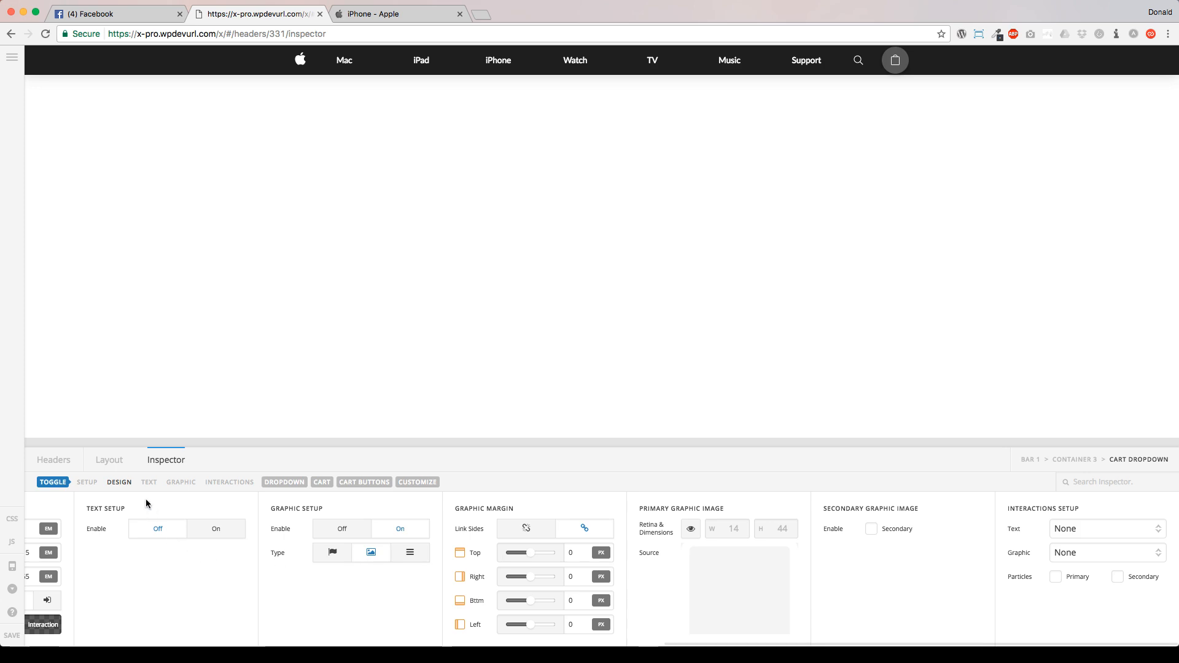
pyautogui.click(95, 487)
pyautogui.click(126, 626)
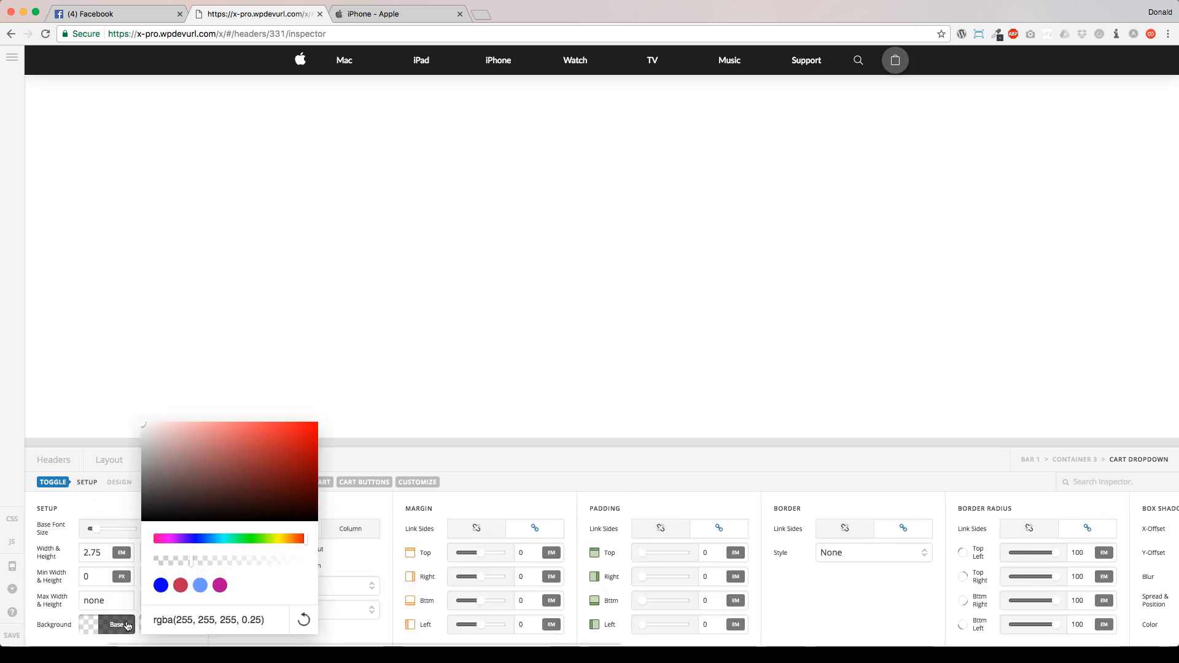
pyautogui.click(167, 624)
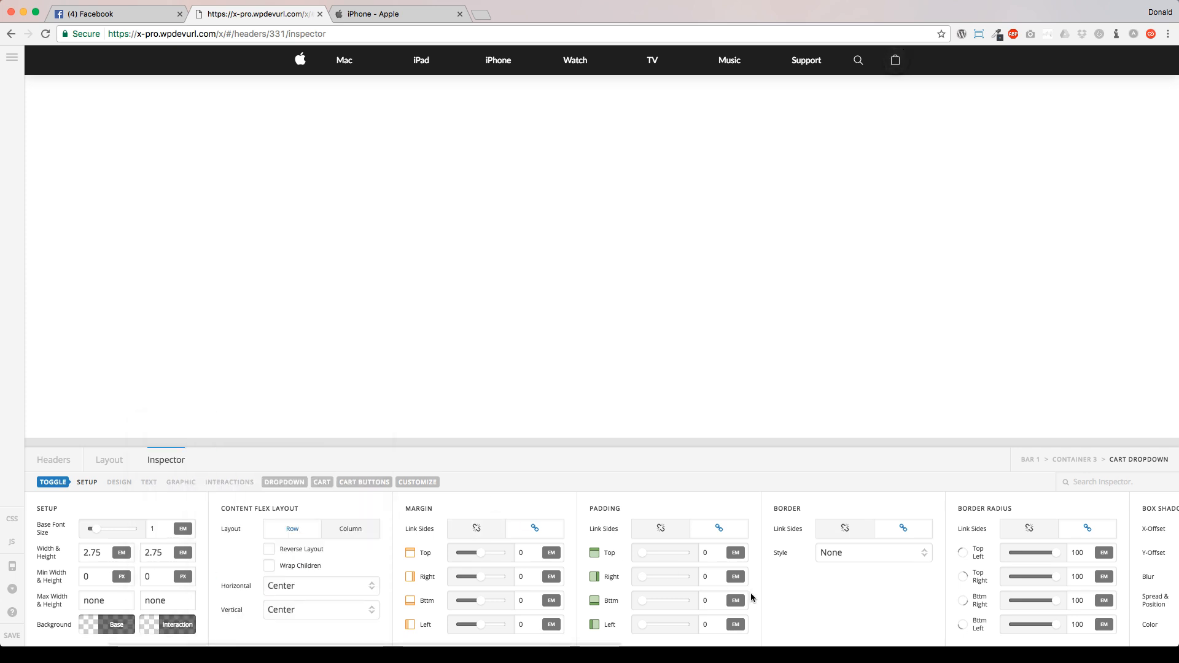
# Set the Cart Dropdown toggle's border radius to 0 em on all four corners.
pyautogui.hscroll(6, 751, 600)
pyautogui.hscroll(1, 751, 600)
pyautogui.moveTo(634, 557); pyautogui.dragTo(613, 558)
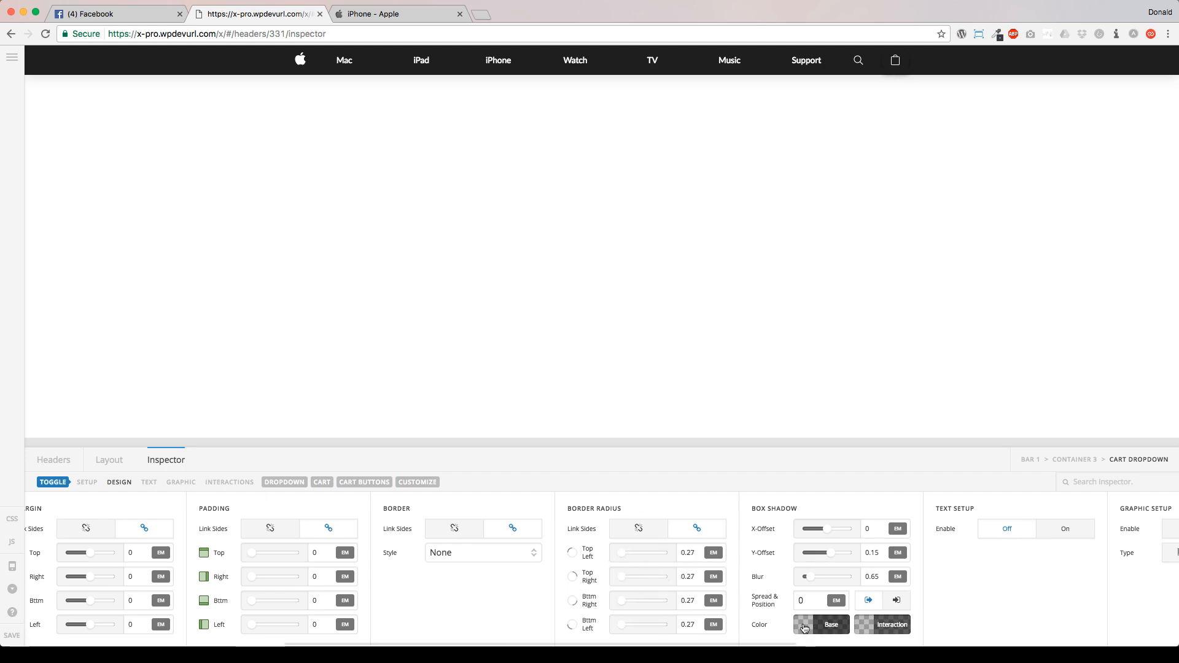
pyautogui.click(614, 559)
# Set the Cart Dropdown toggle's base and interaction box shadow colors to fully transparent, rgba(0, 0, 0, 0).
pyautogui.click(823, 627)
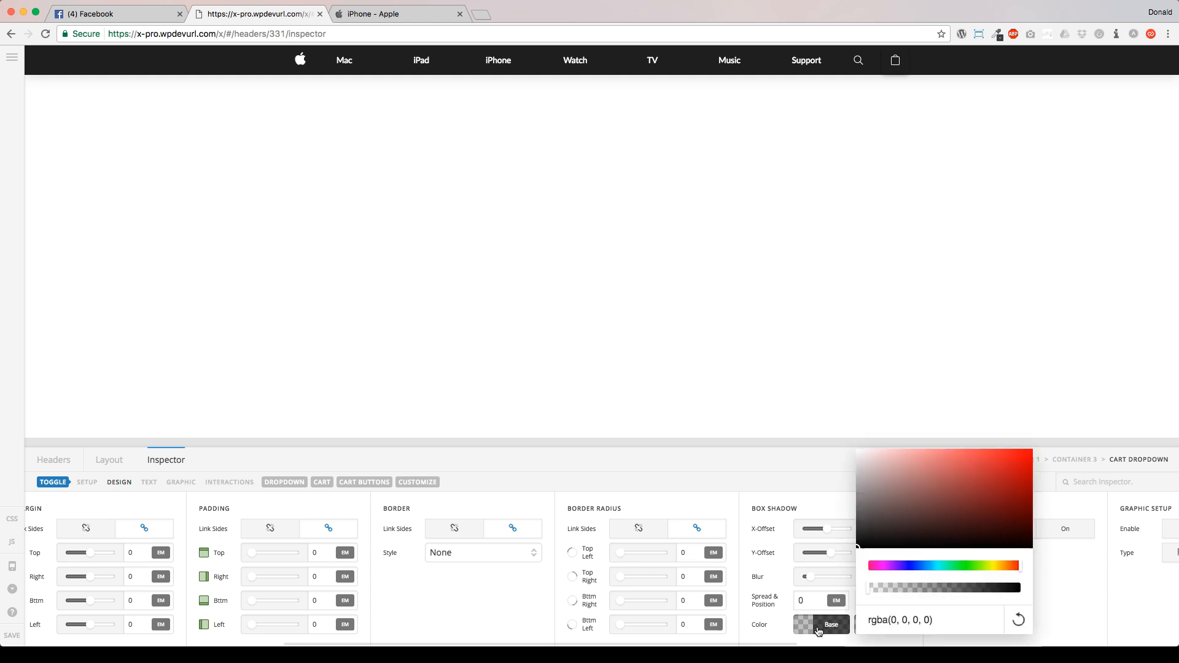
pyautogui.click(831, 625)
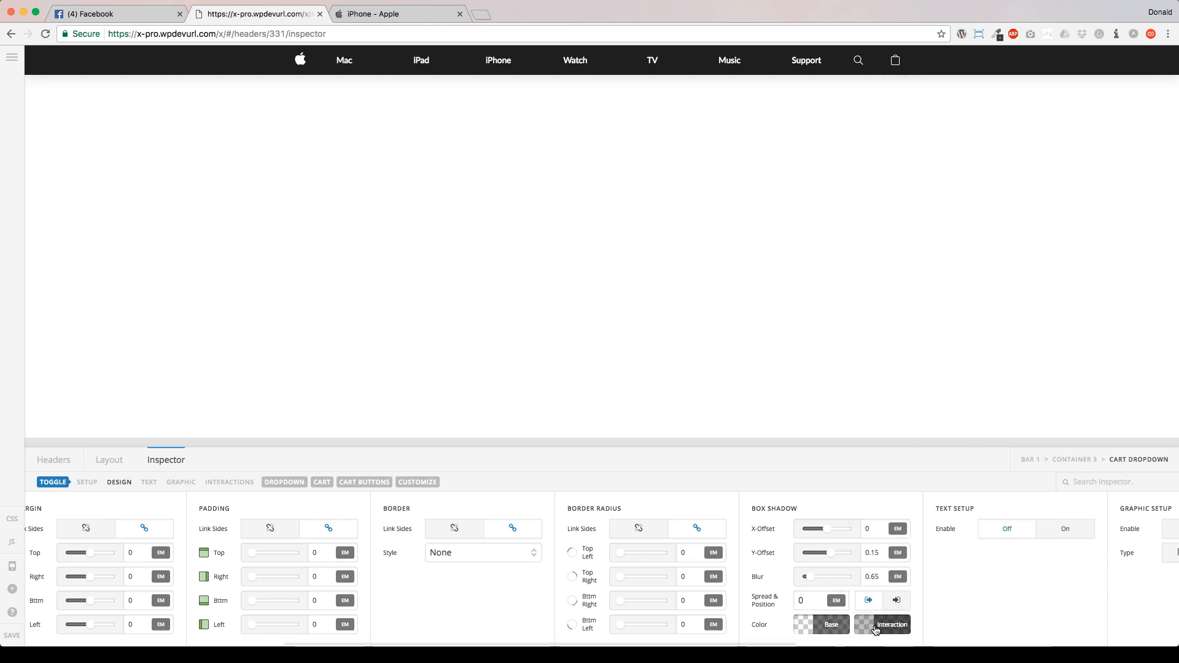
pyautogui.click(878, 626)
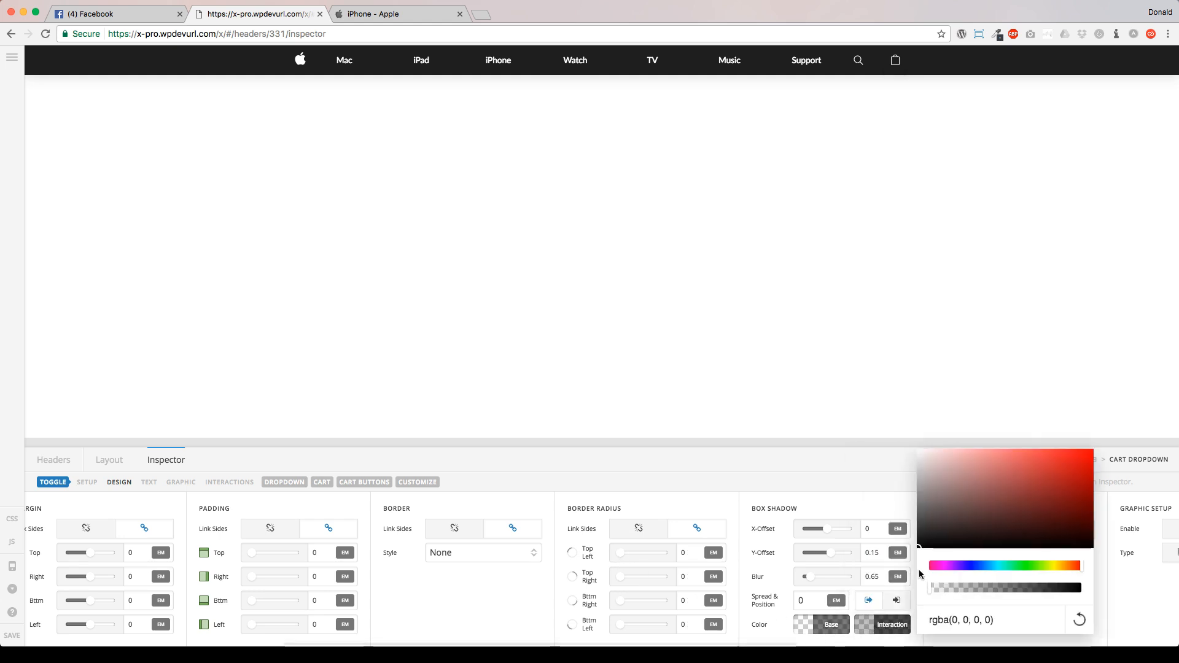
pyautogui.click(816, 493)
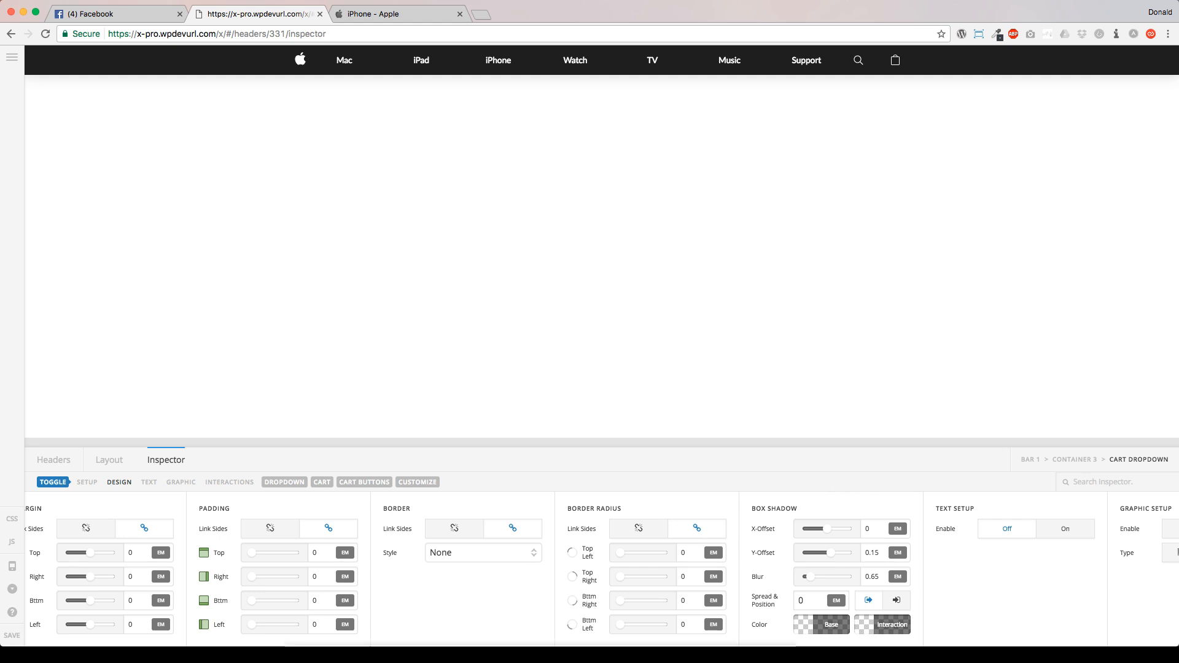
# Add a header CSS rule for .x-anchor-text-primary and .x-anchor-text-secondary with font-family: SanFran" !important;.
pyautogui.click(442, 654)
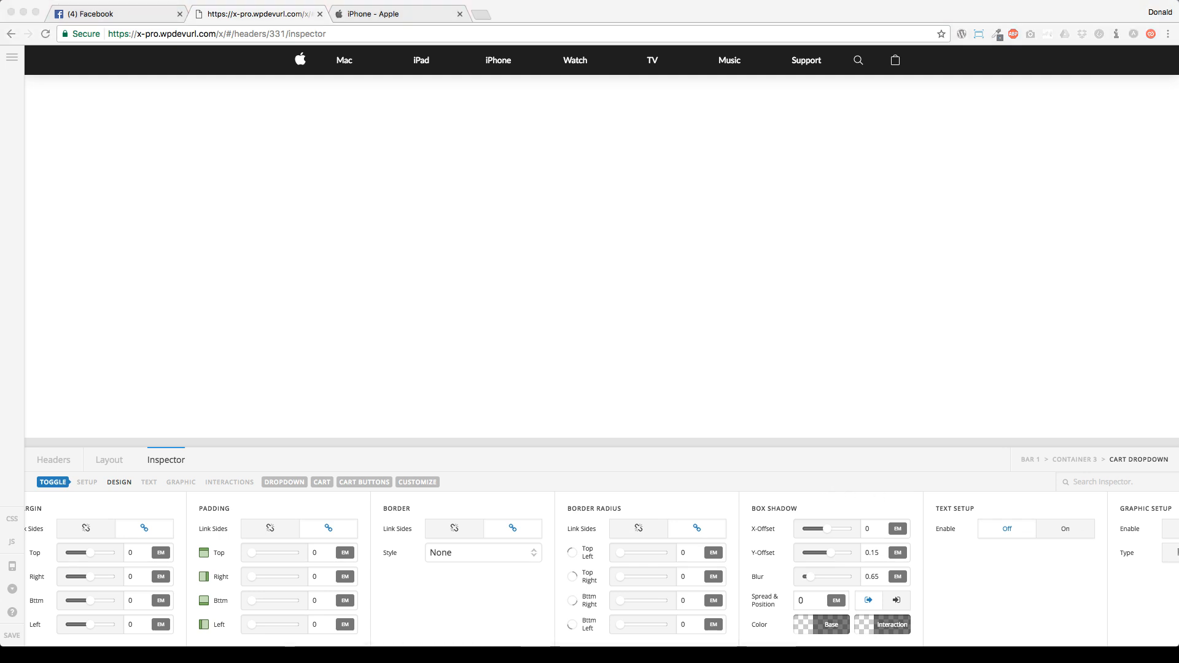
pyautogui.click(265, 467)
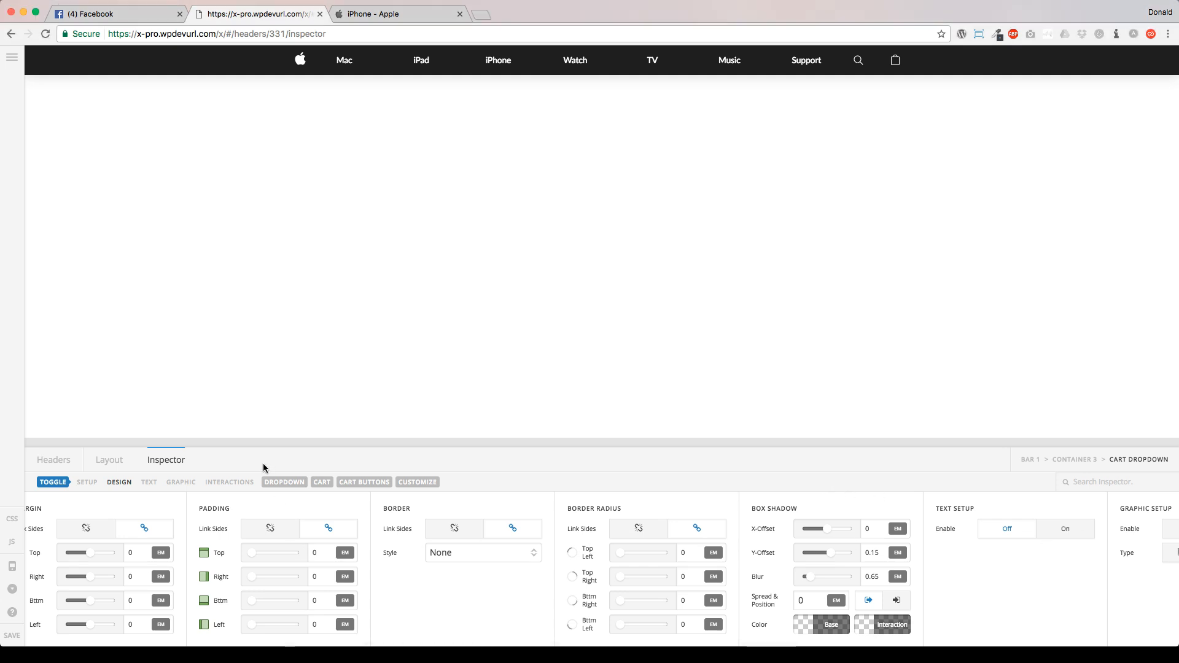
pyautogui.click(12, 519)
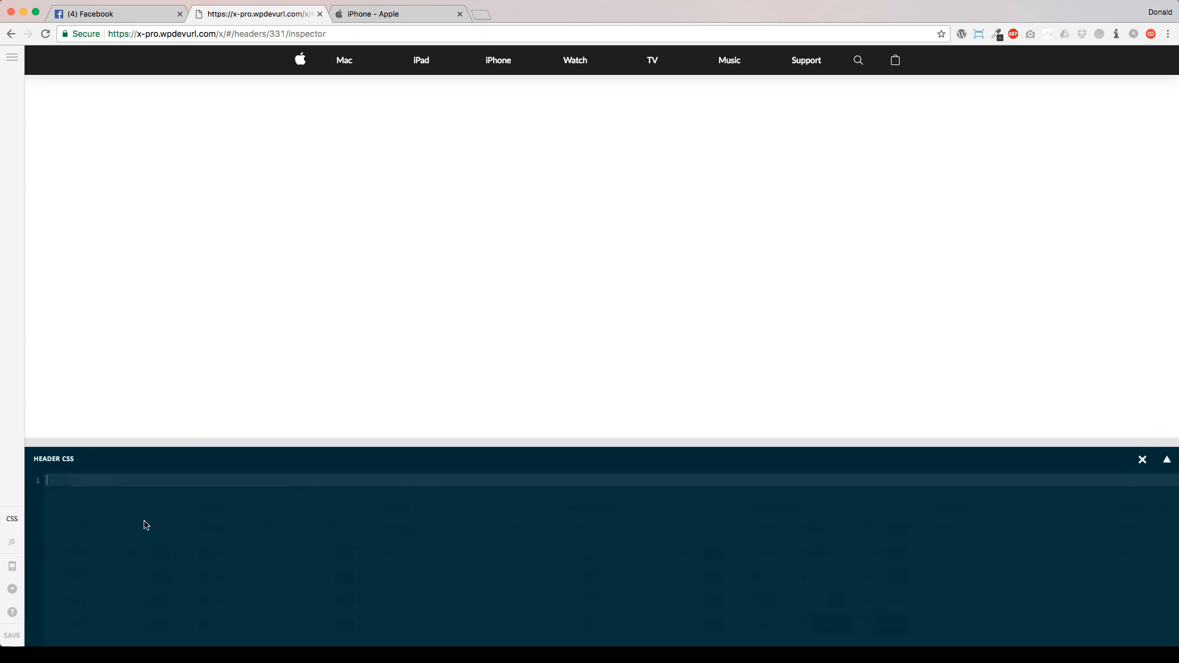
pyautogui.write('.x-anchor-text-primary, .x-anchor-text-secondary{   font-family: SanFran" !important; }')
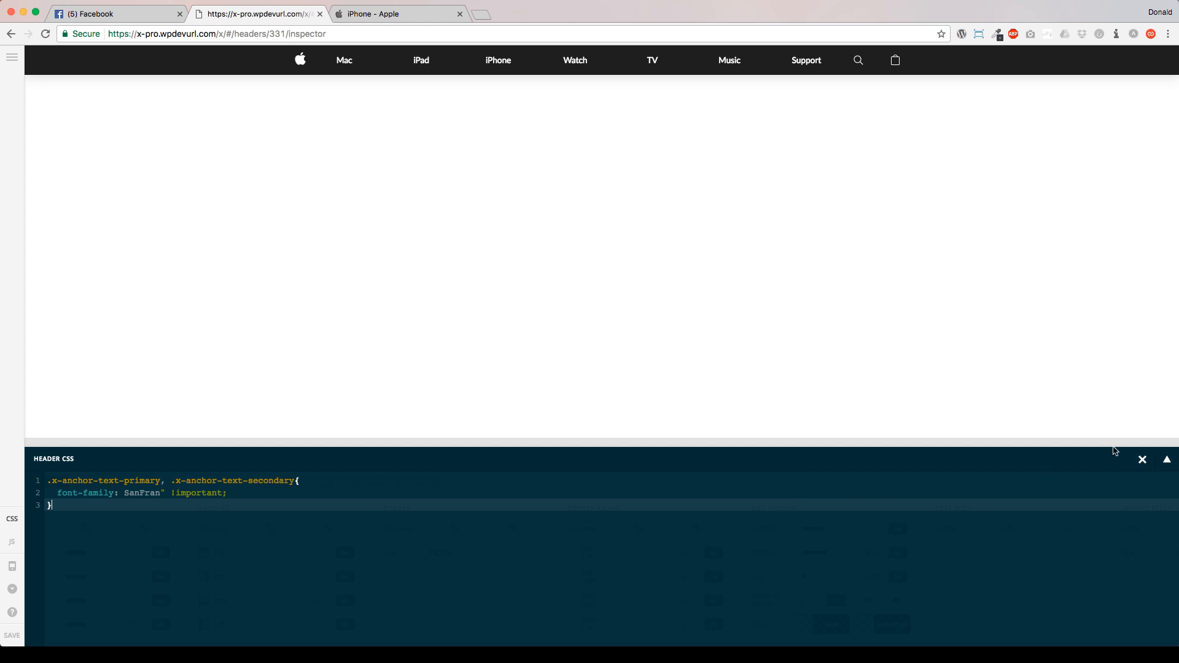
pyautogui.click(1142, 459)
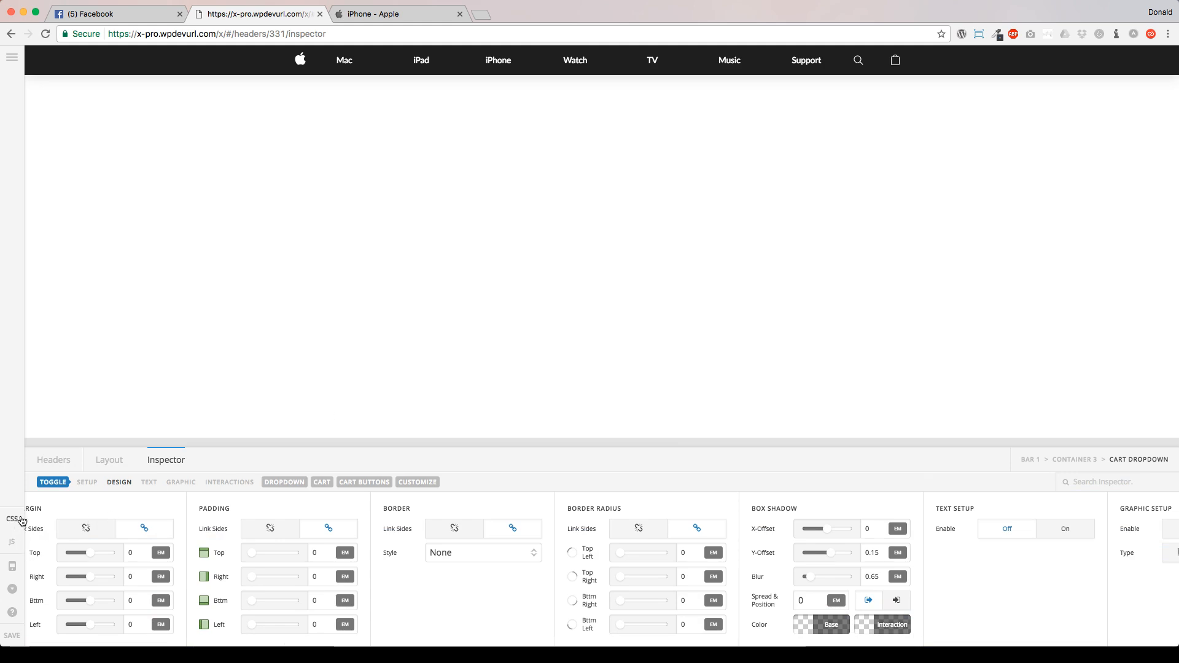
# Preview the header at the 980px-1199px, 768px-979px, 481px-767px and 480px & smaller breakpoints.
pyautogui.click(12, 568)
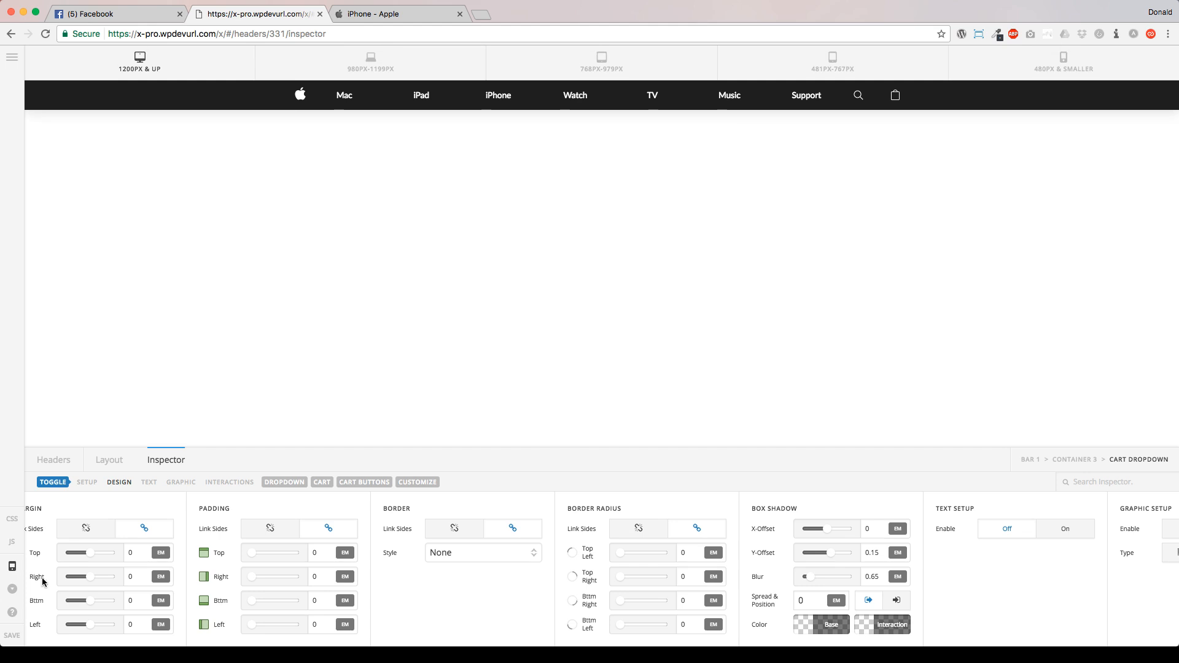
pyautogui.click(379, 62)
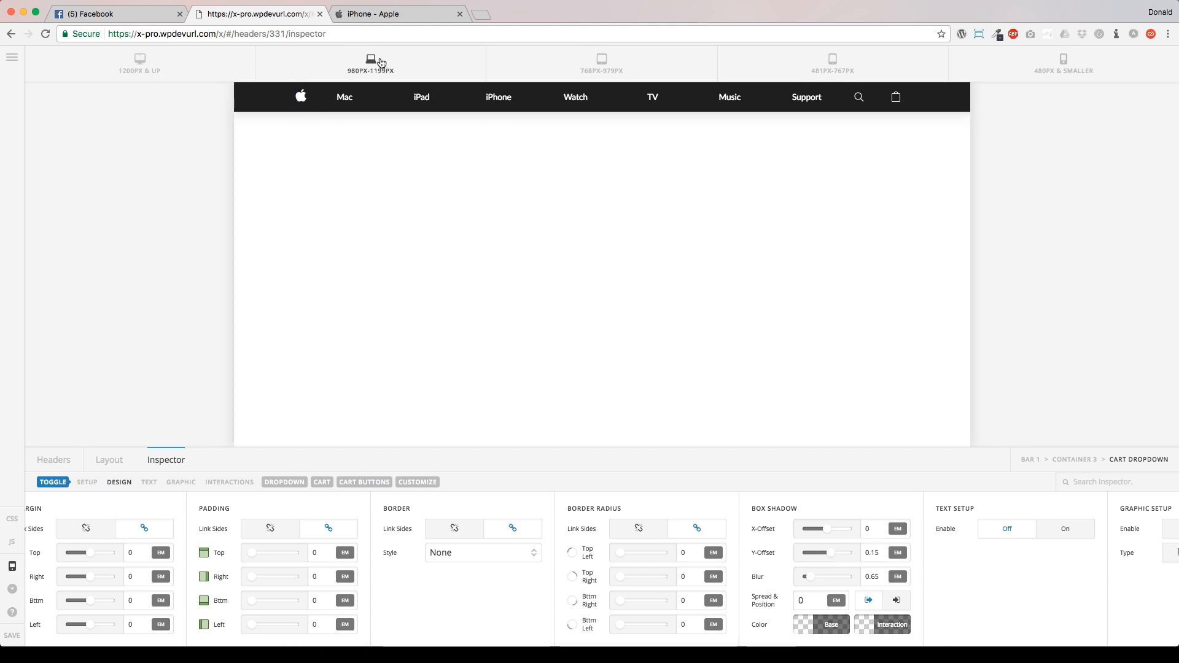
pyautogui.click(587, 60)
pyautogui.click(861, 69)
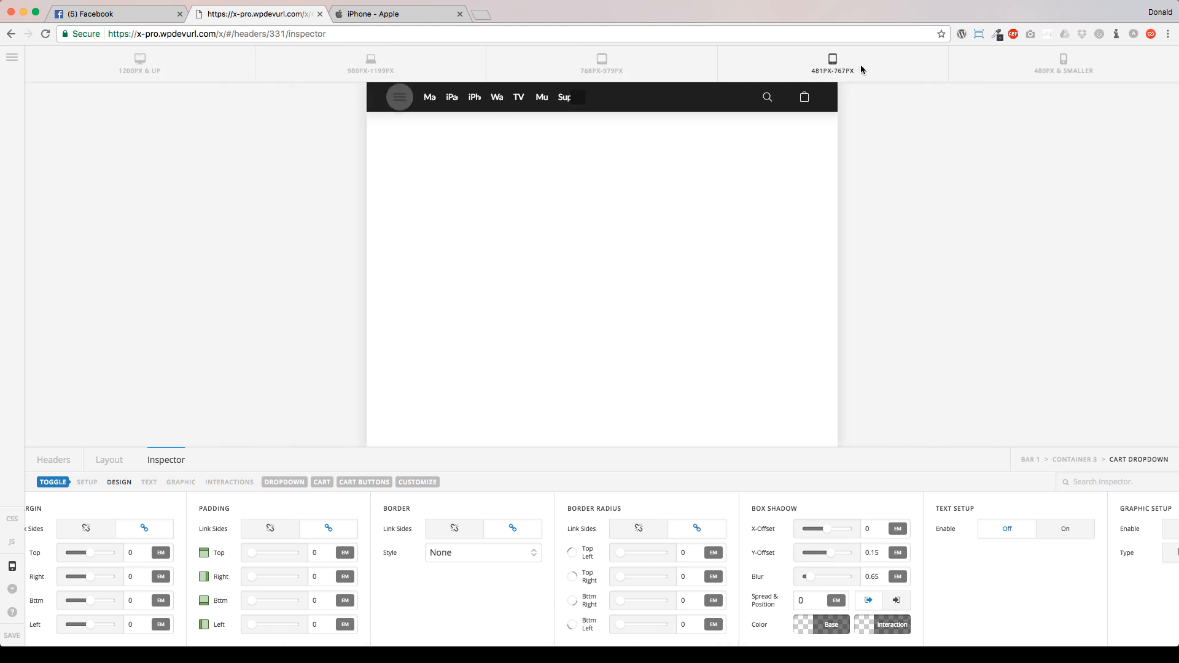
pyautogui.click(1063, 61)
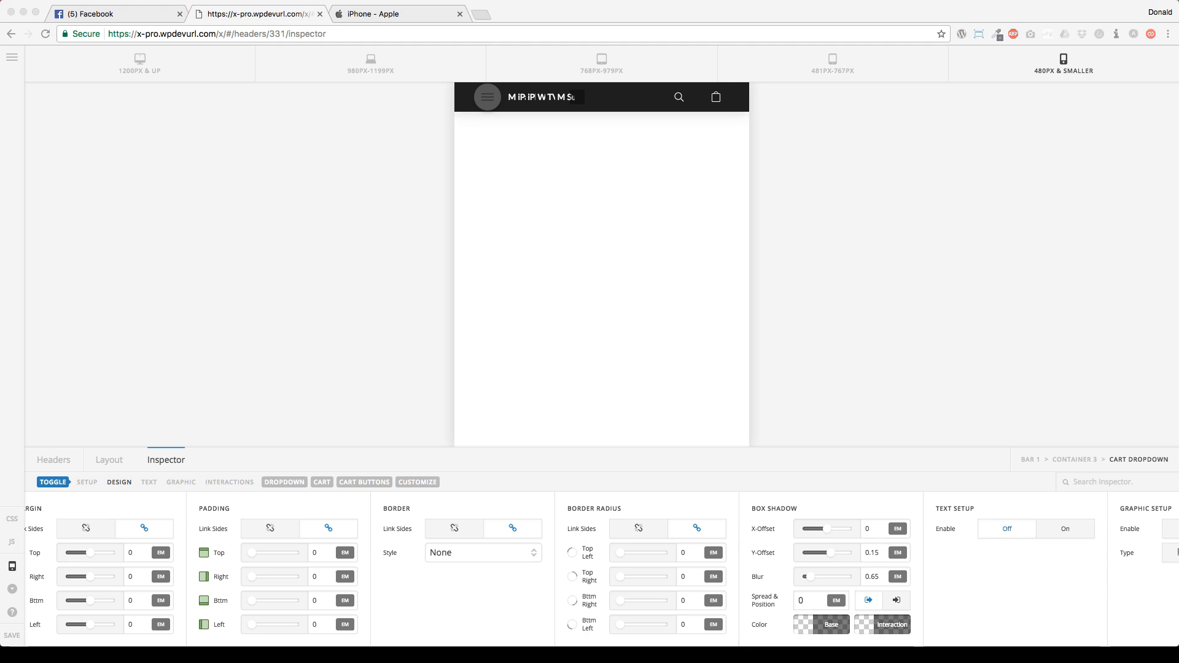
# Hide the inline navigation at the 481px-767px and 480px & smaller breakpoints, and preview the header at 481px-767px and 768px-979px.
pyautogui.click(539, 103)
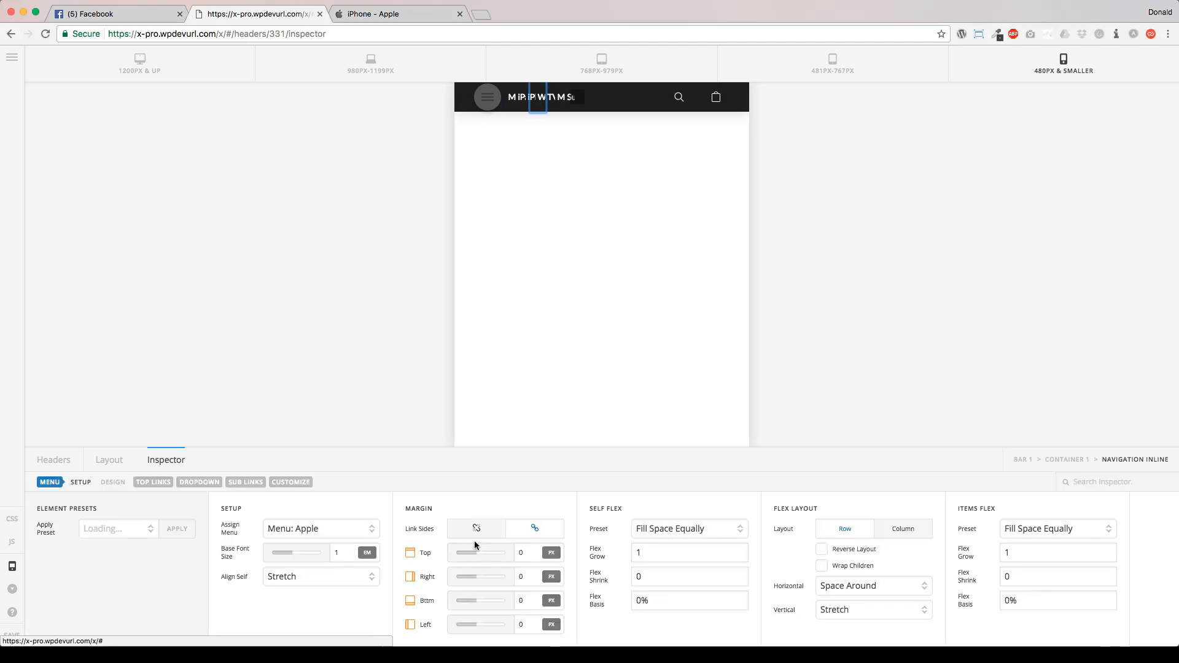
pyautogui.click(292, 488)
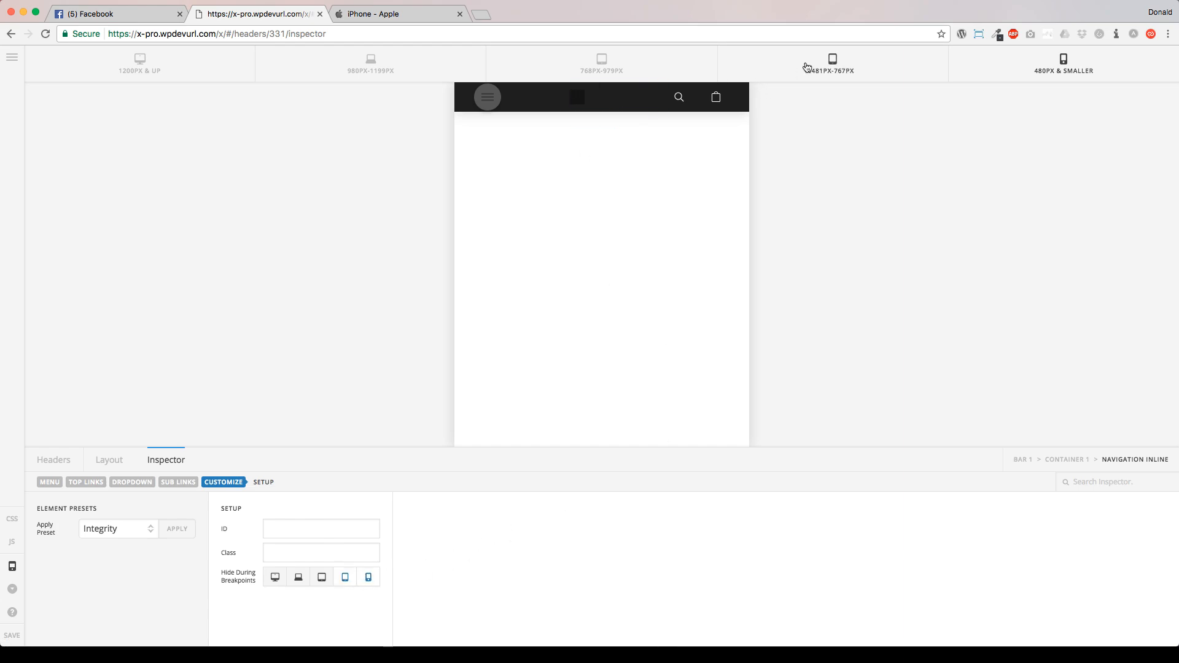
pyautogui.click(831, 65)
pyautogui.click(589, 71)
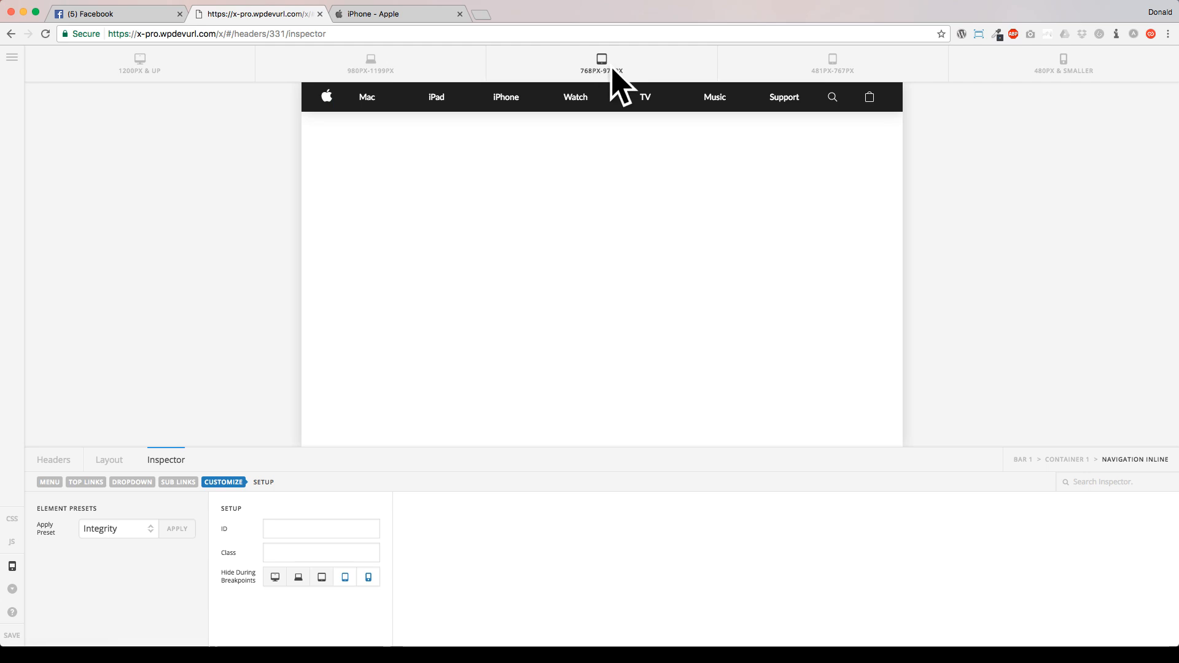
# Hide both the inline navigation and Container 1's Apple logo image at the 768px-979px breakpoint.
pyautogui.click(321, 579)
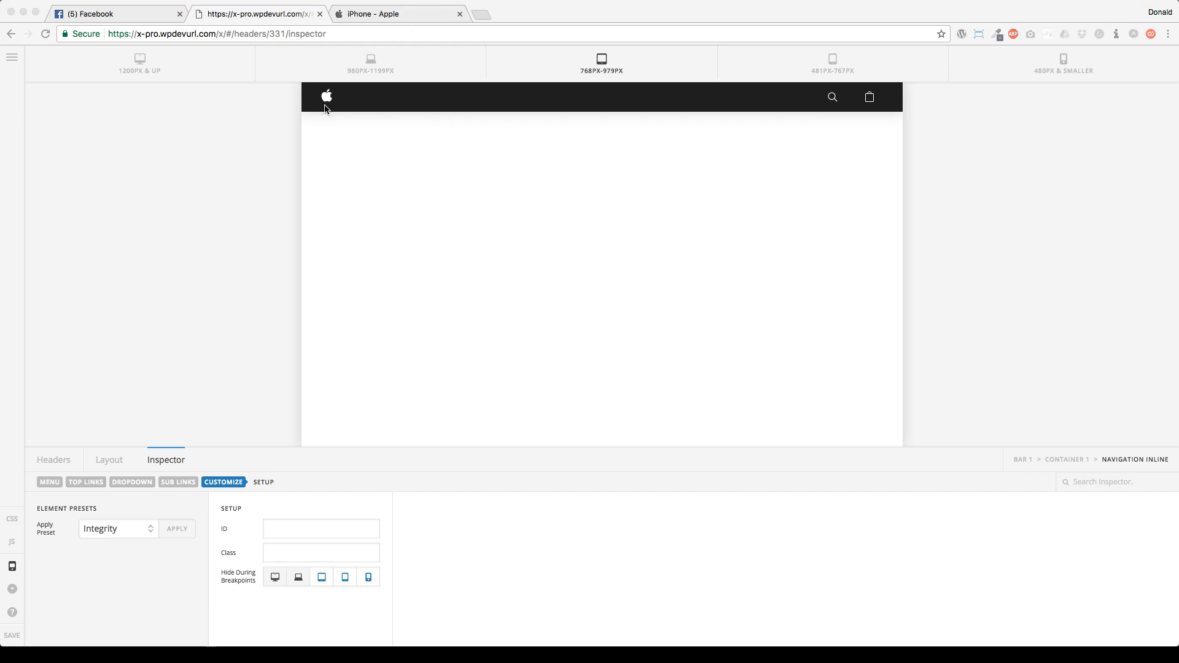
pyautogui.click(325, 107)
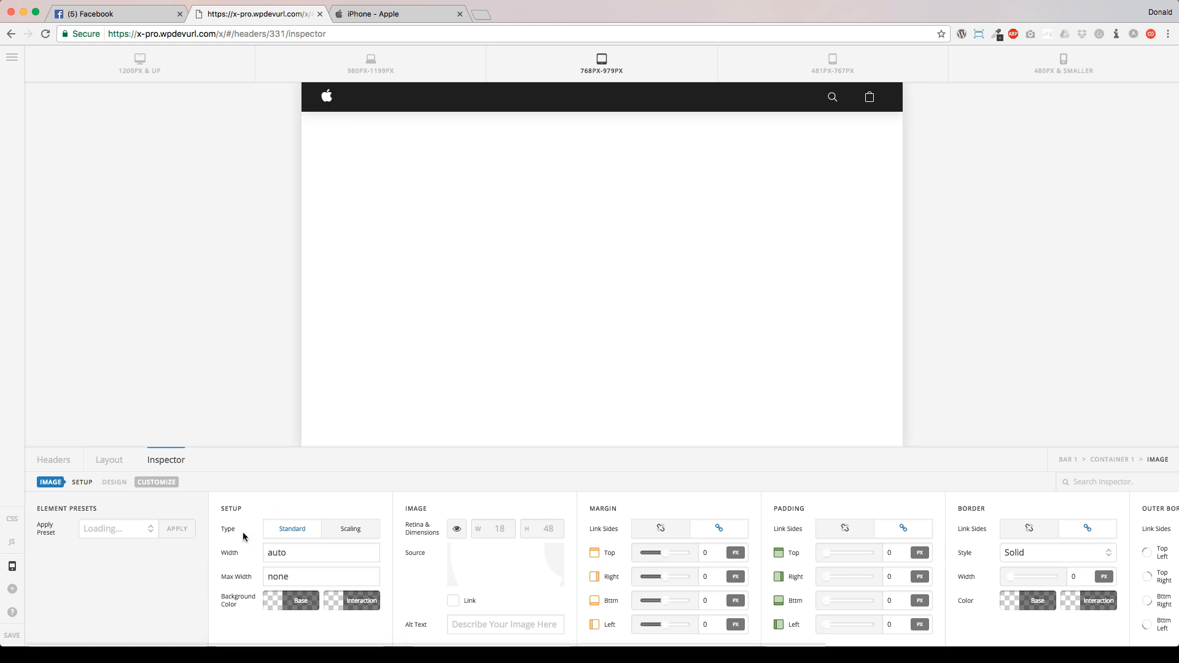
pyautogui.click(156, 483)
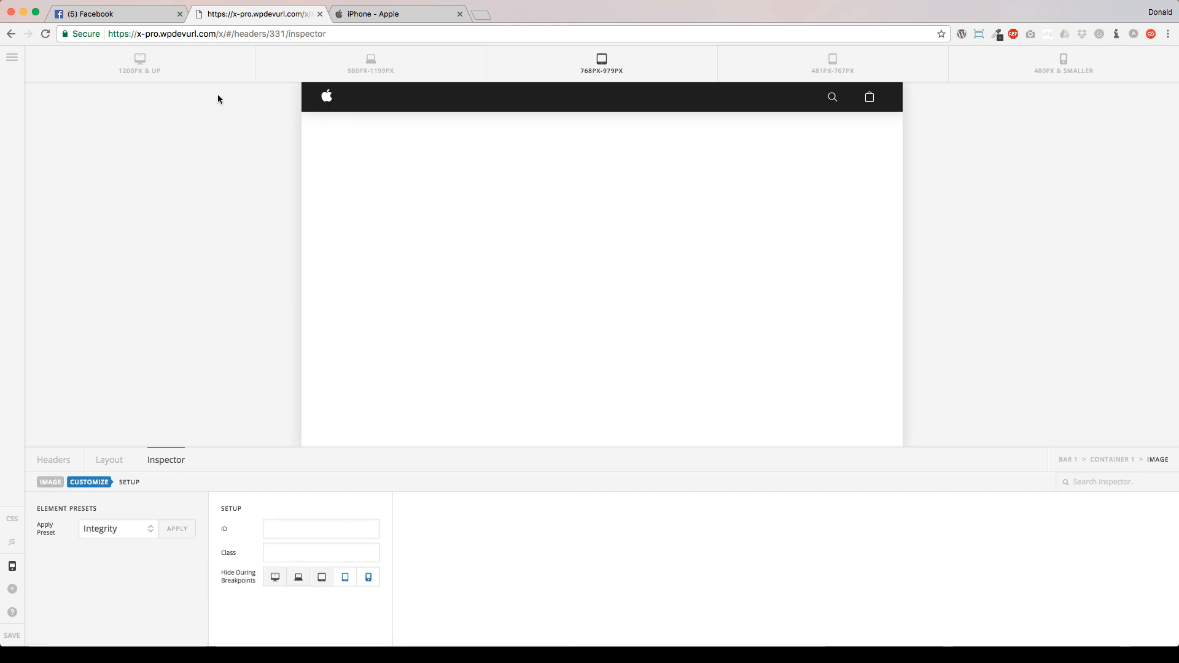
pyautogui.click(833, 61)
pyautogui.click(1063, 62)
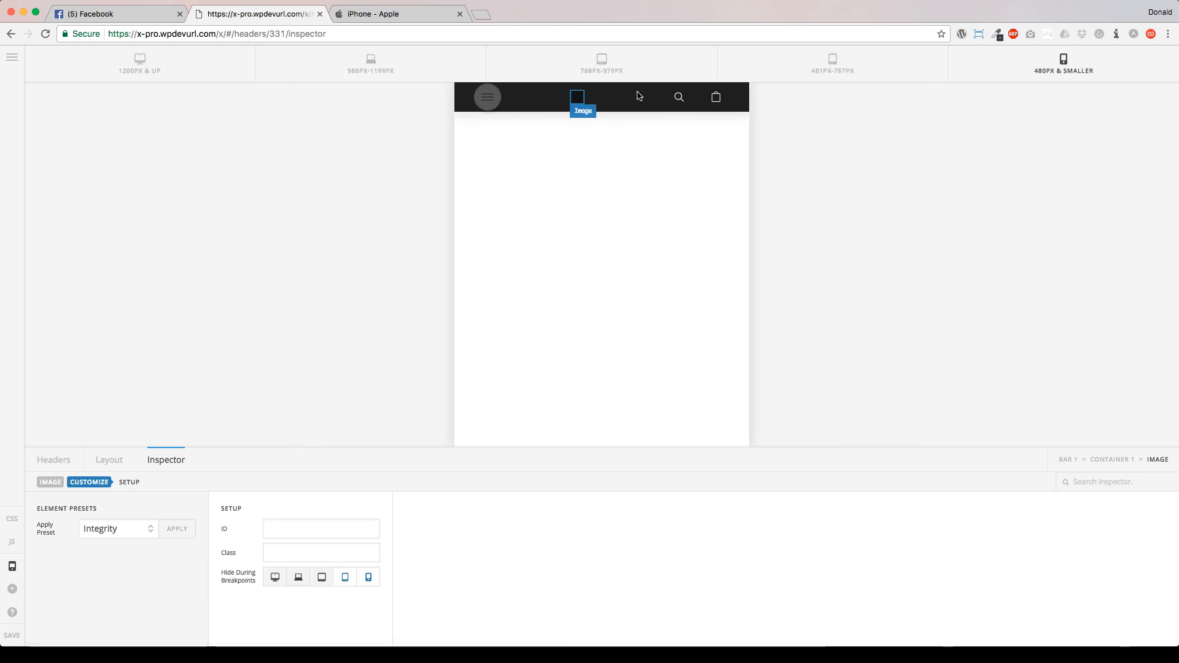
pyautogui.click(372, 67)
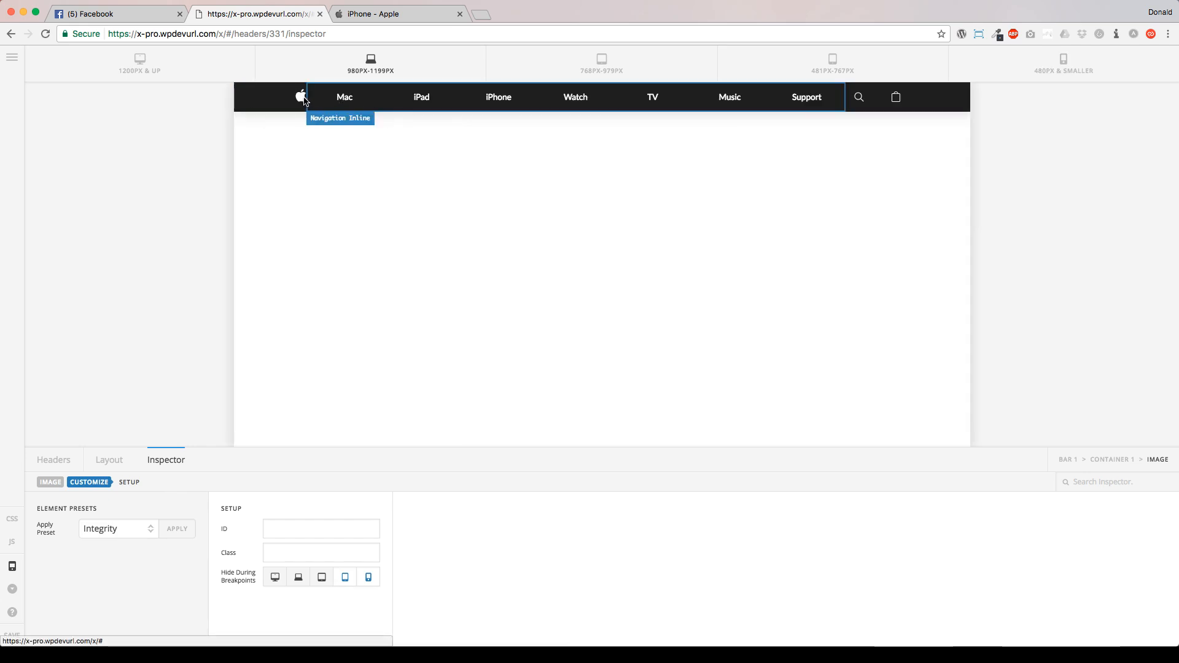
pyautogui.click(560, 73)
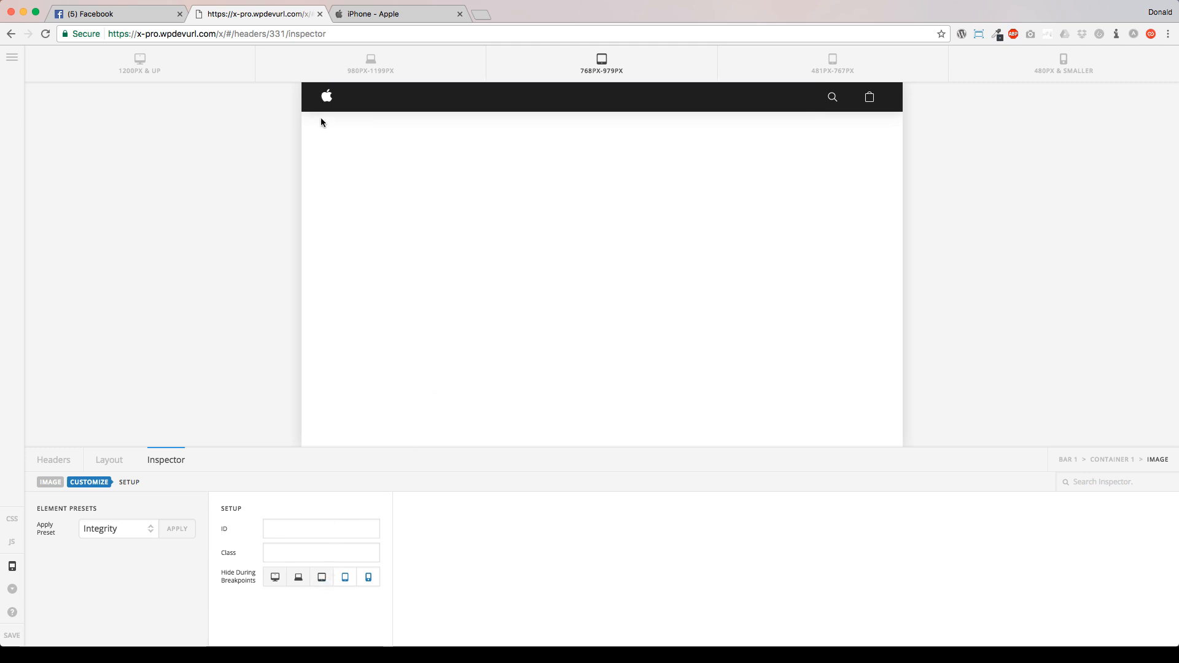
pyautogui.click(322, 577)
# Hide the Search Modal at the 768px-979px, 481px-767px and 480px & smaller breakpoints, and preview the header at 768px-979px.
pyautogui.click(820, 77)
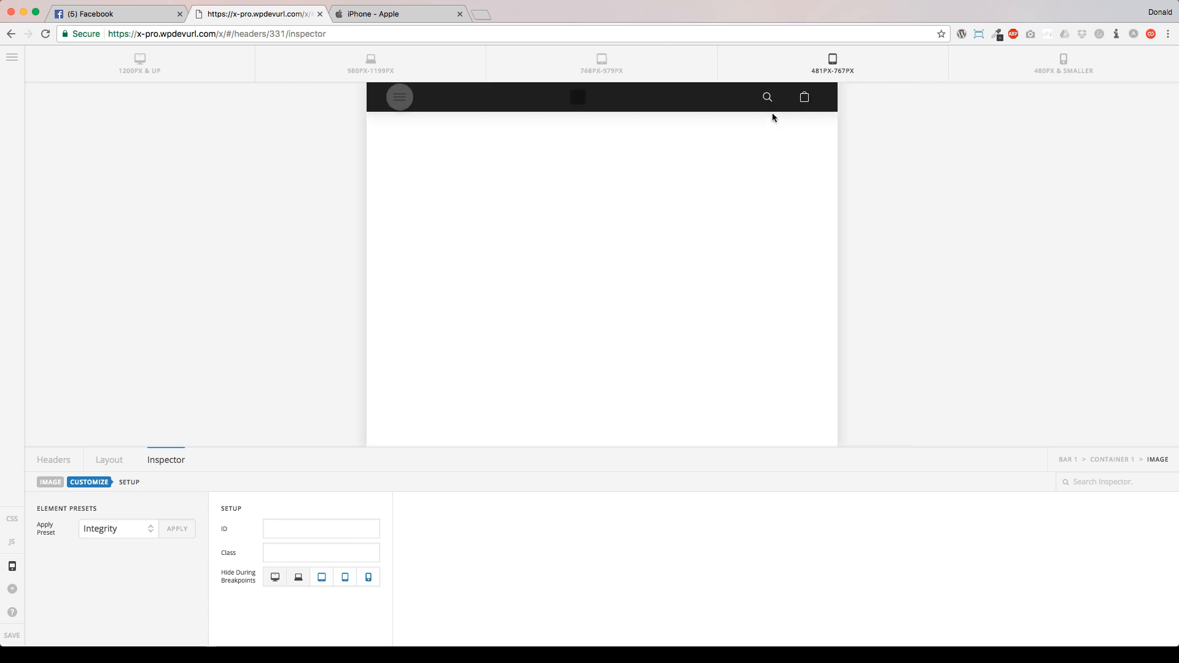
pyautogui.click(766, 99)
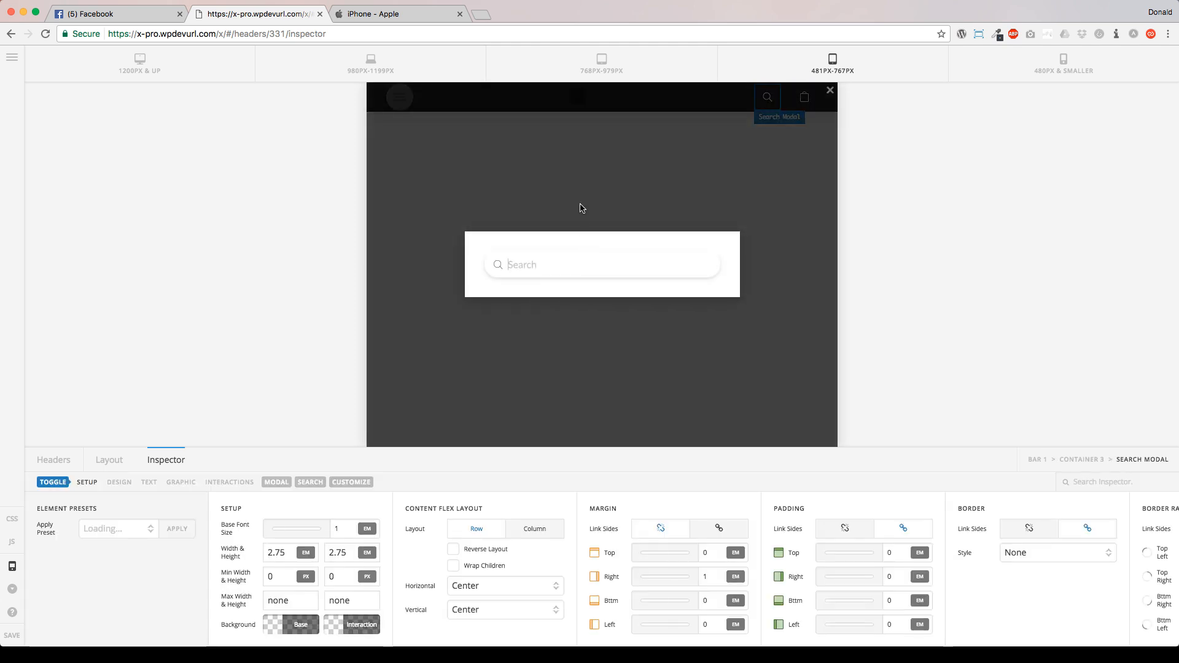
pyautogui.click(351, 482)
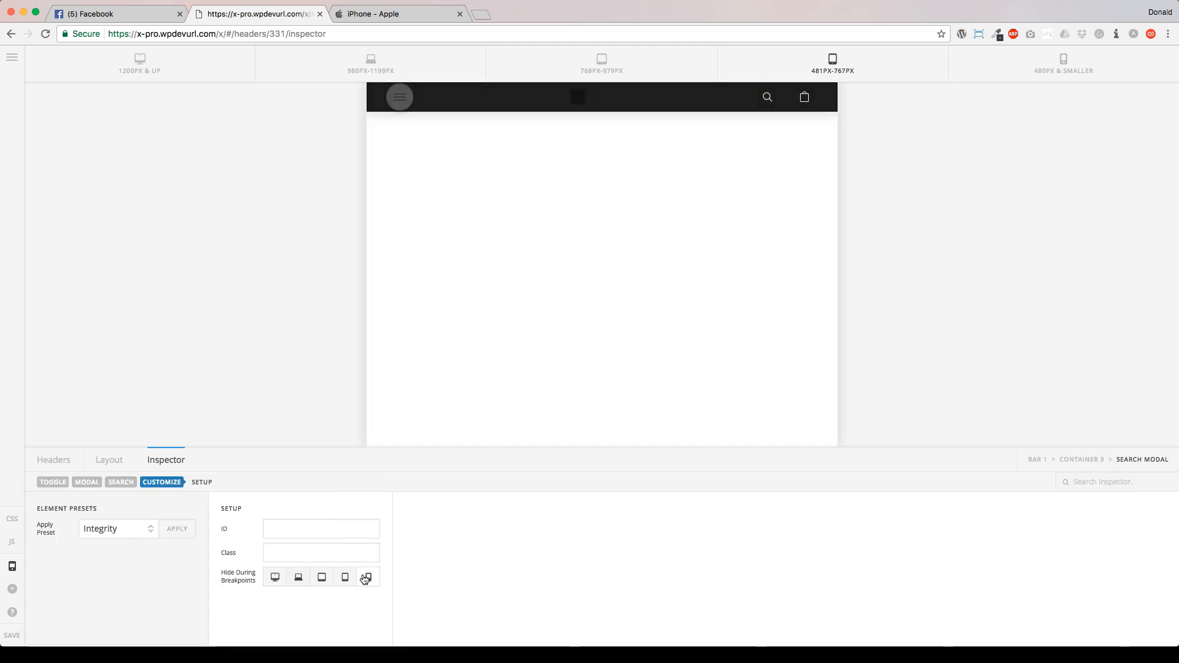
pyautogui.click(320, 577)
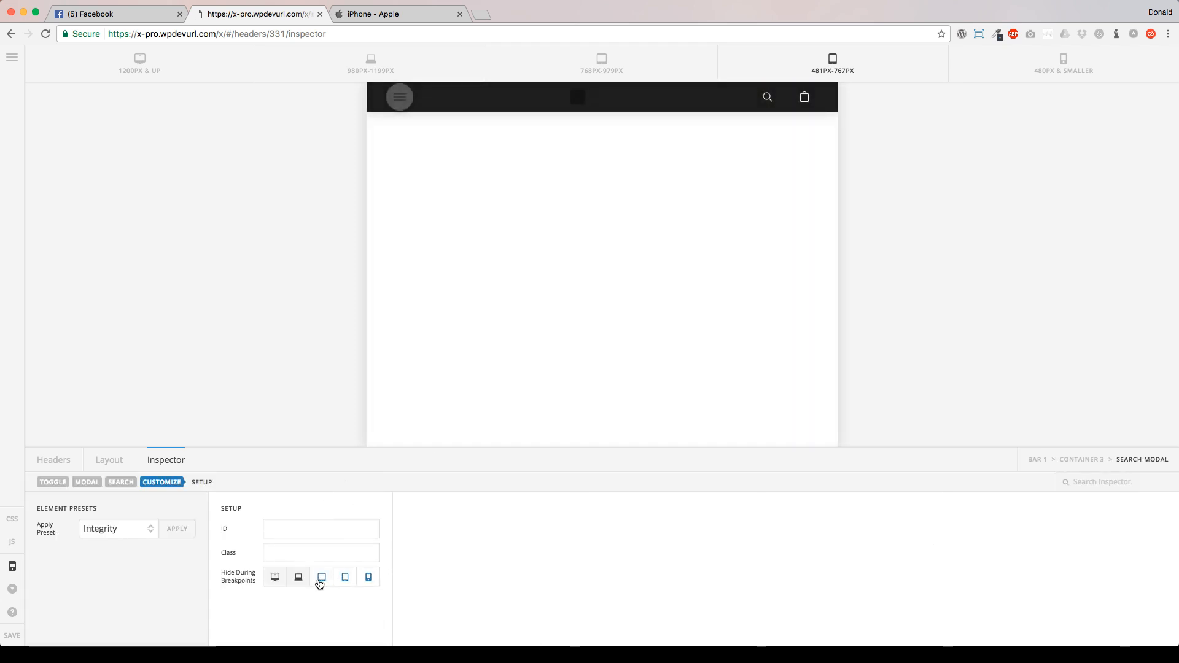
pyautogui.click(616, 68)
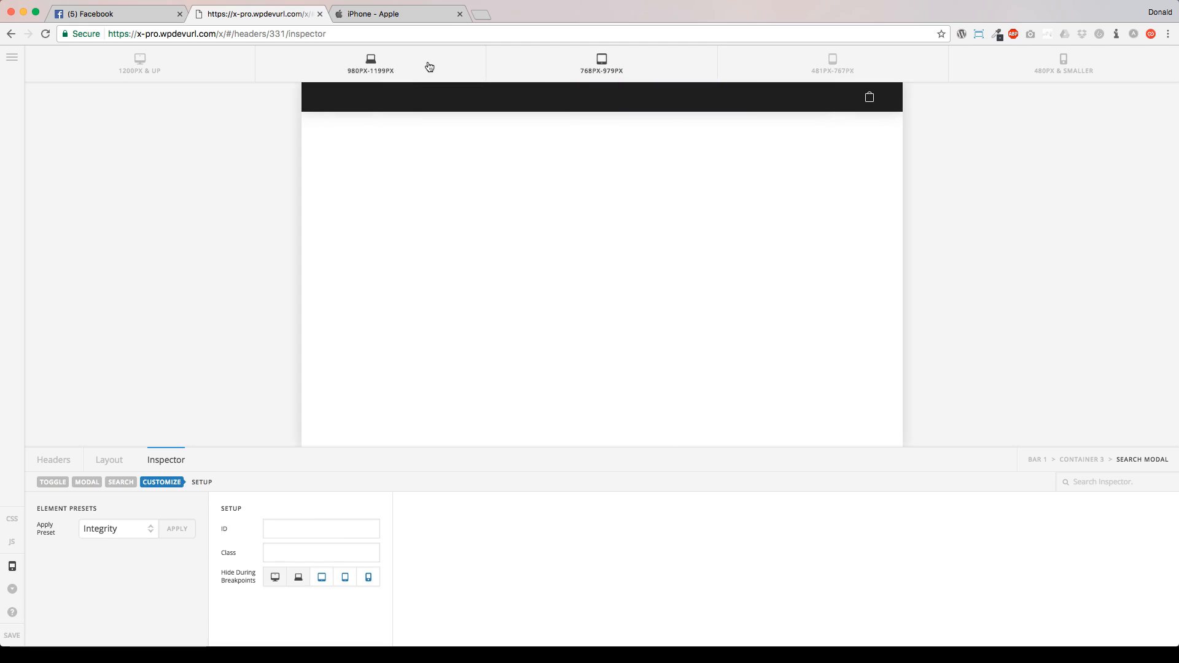
# Unhide the collapsed navigation at the 768px-979px breakpoint, and preview the header at 980px-1199px and 768px-979px.
pyautogui.click(794, 68)
pyautogui.click(400, 97)
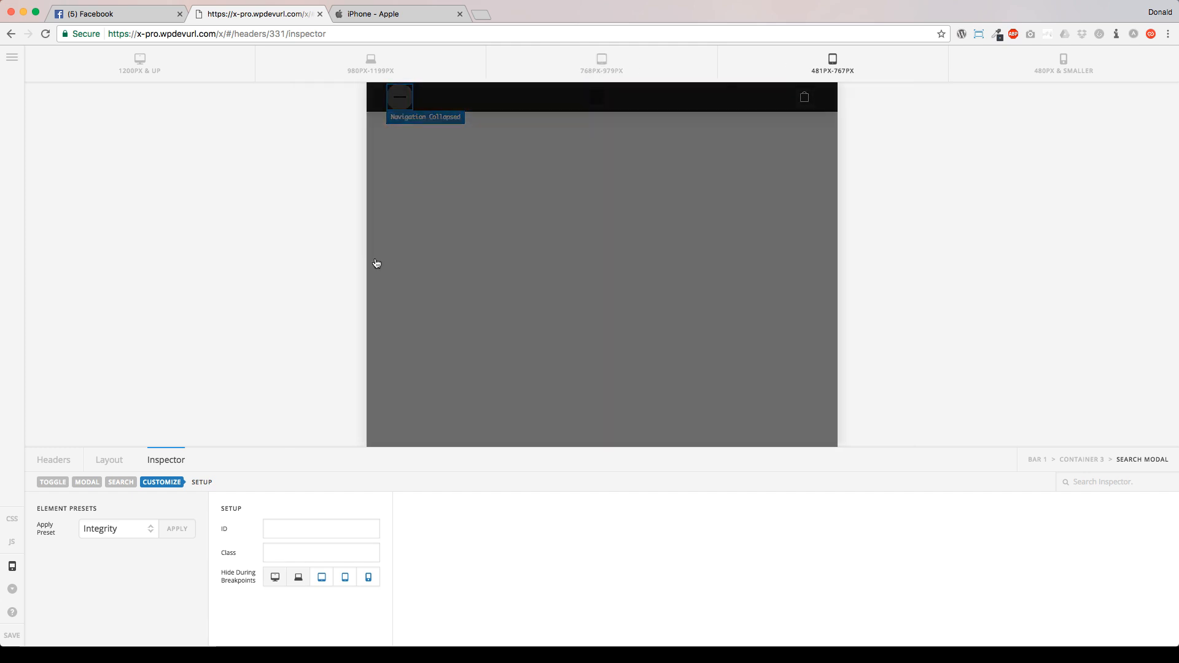
pyautogui.click(327, 482)
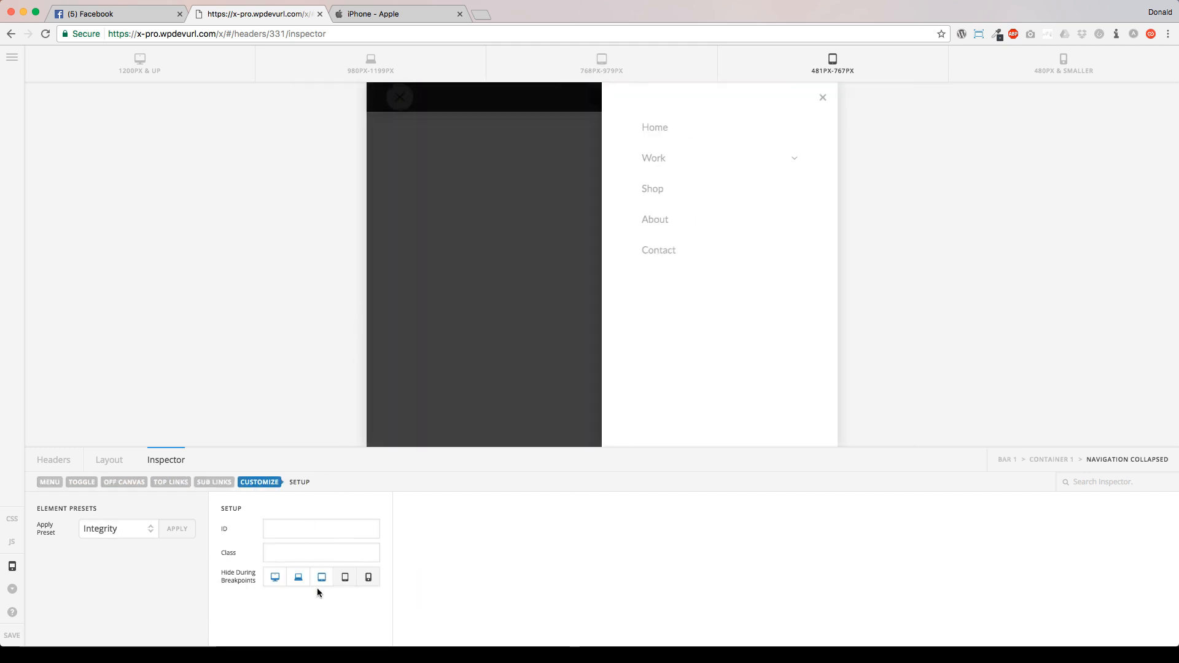
pyautogui.click(371, 64)
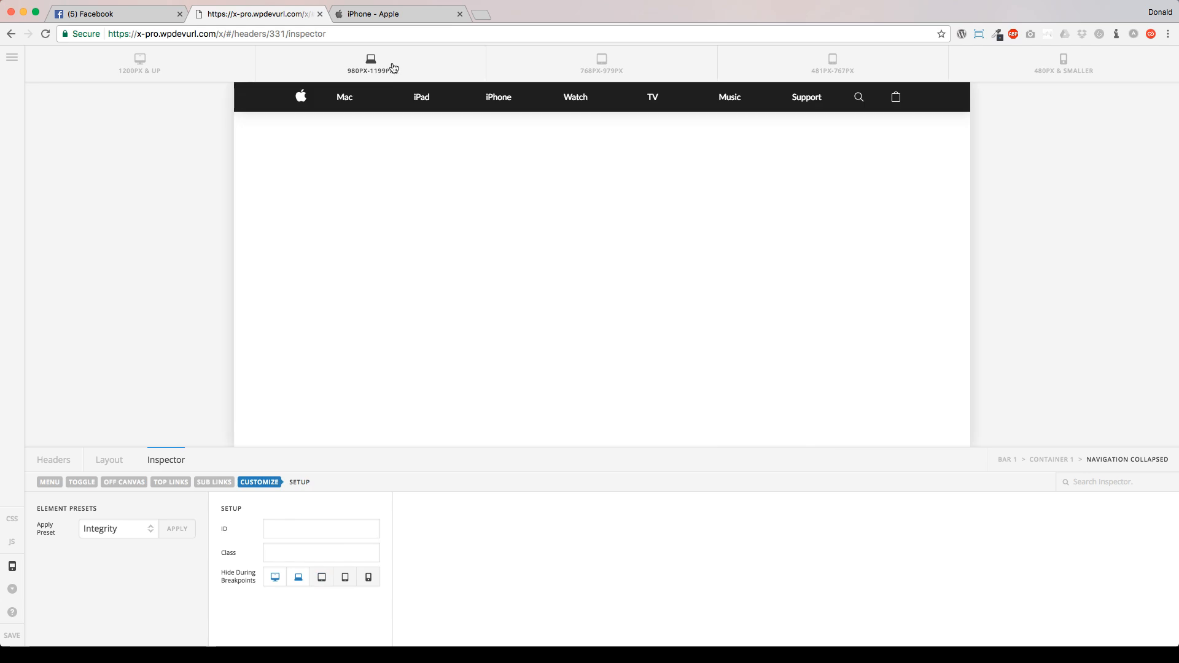
pyautogui.click(601, 64)
pyautogui.click(574, 169)
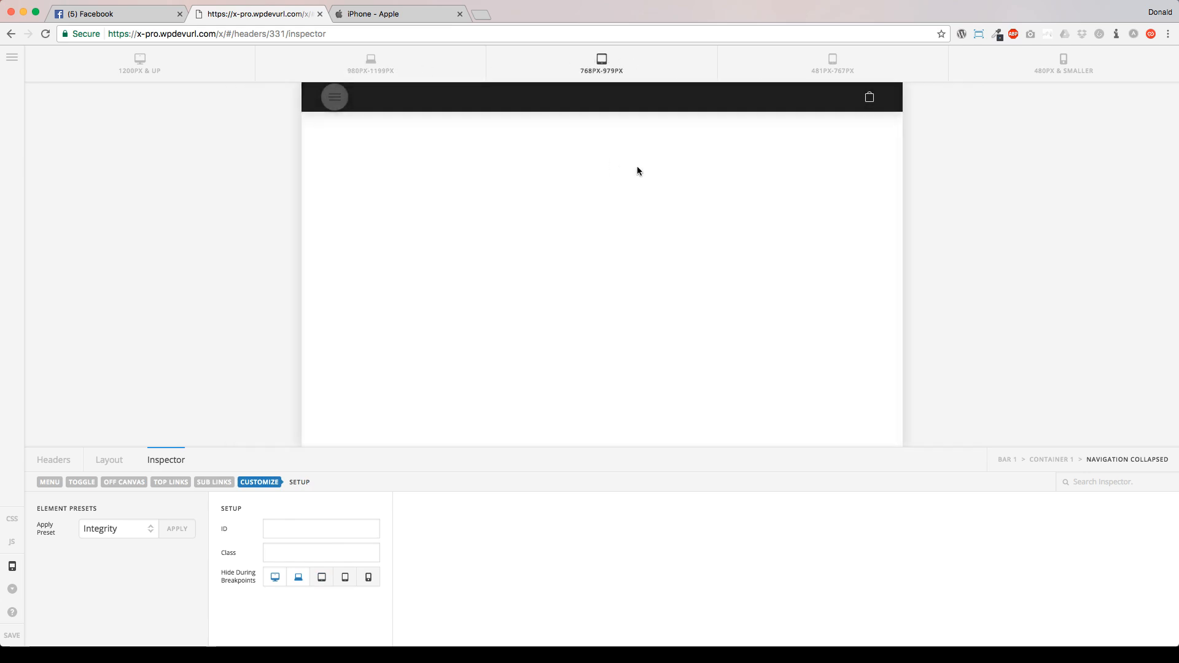
# Unhide the placeholder image in Container 2 at the 768px-979px breakpoint.
pyautogui.click(774, 74)
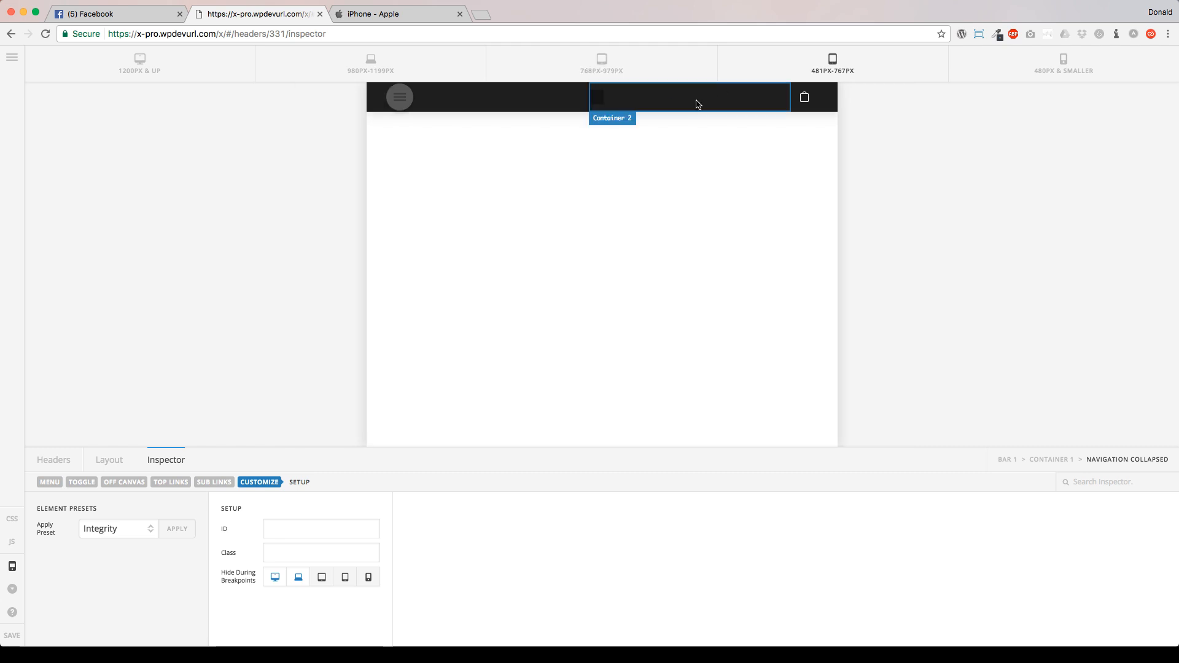
pyautogui.click(599, 103)
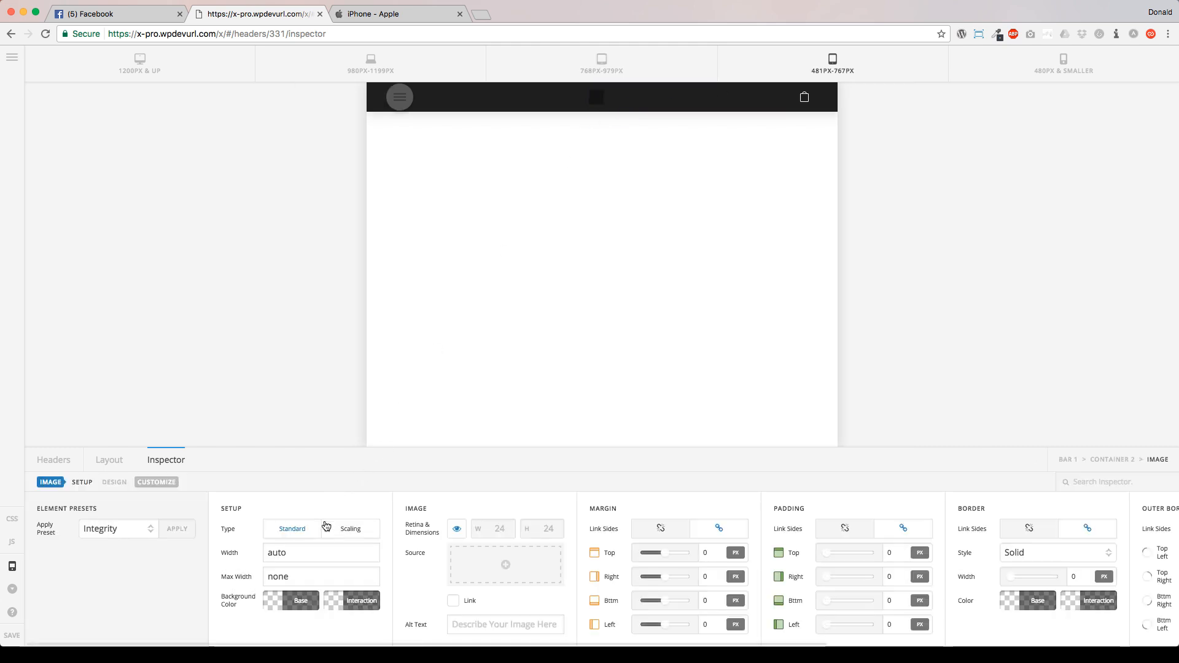
pyautogui.click(157, 482)
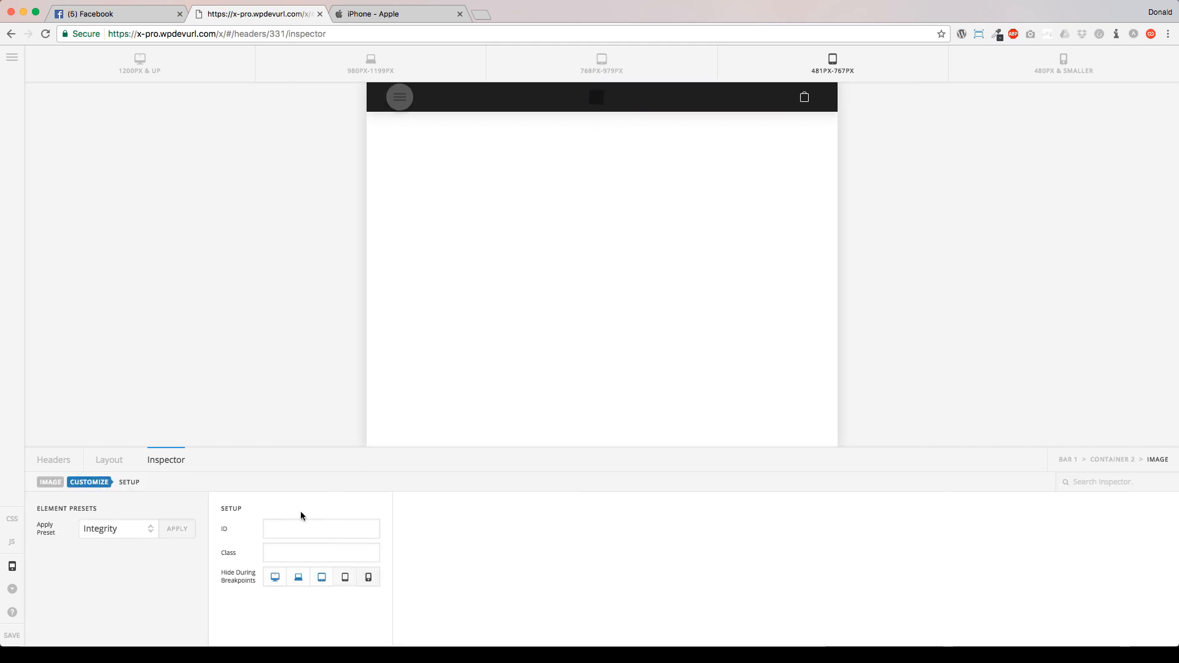
pyautogui.click(322, 577)
# Check Container 2's breakpoint visibility settings and preview the header at all five breakpoints.
pyautogui.click(666, 106)
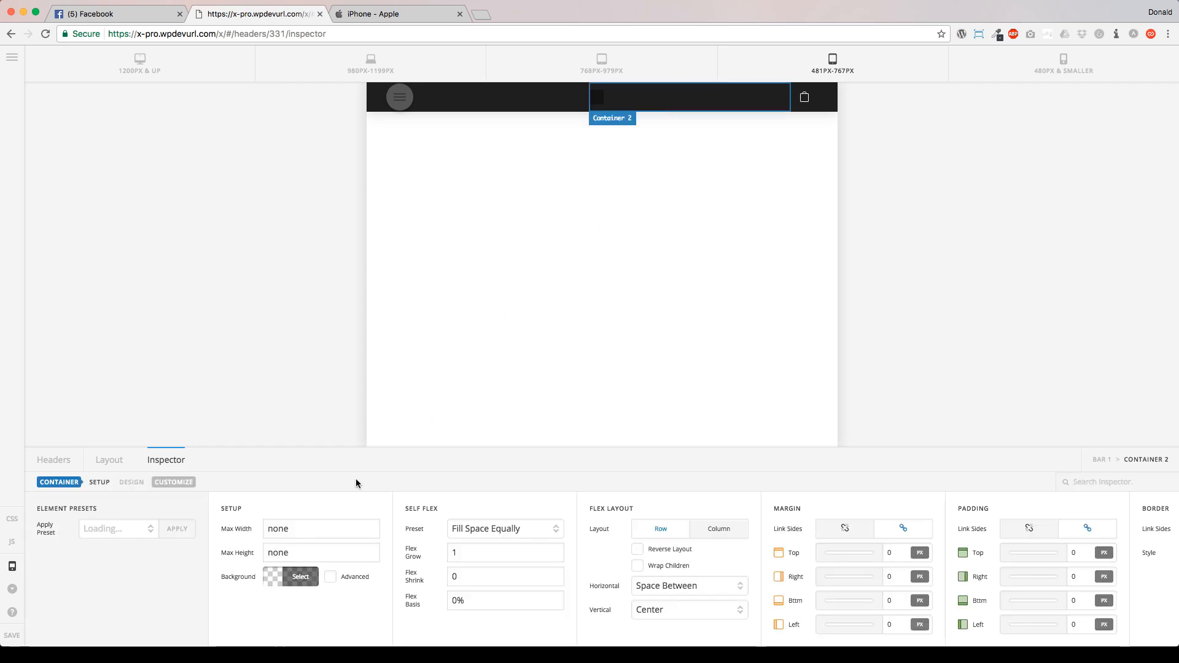
pyautogui.click(158, 482)
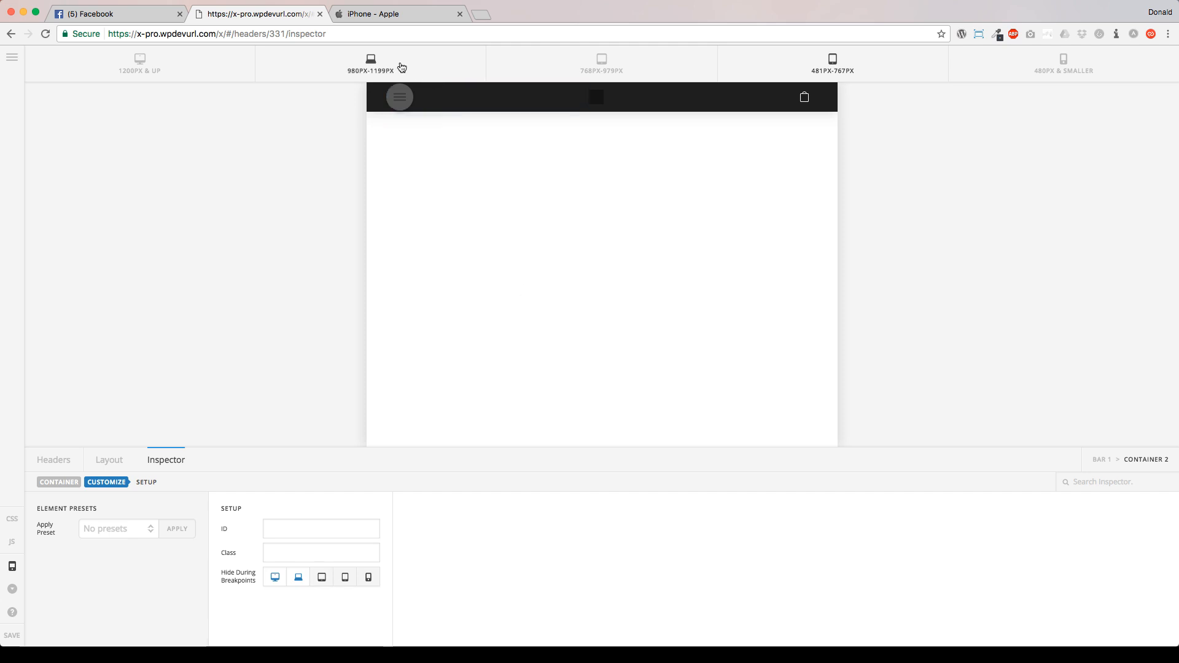
pyautogui.click(203, 59)
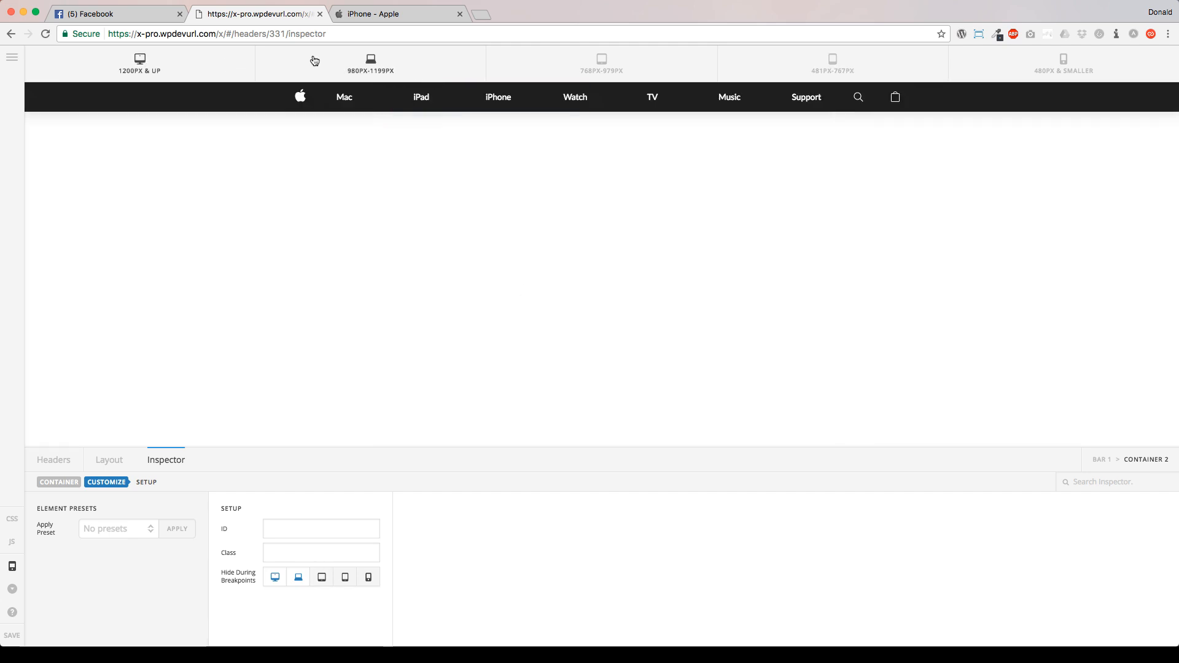
pyautogui.click(371, 59)
pyautogui.click(660, 57)
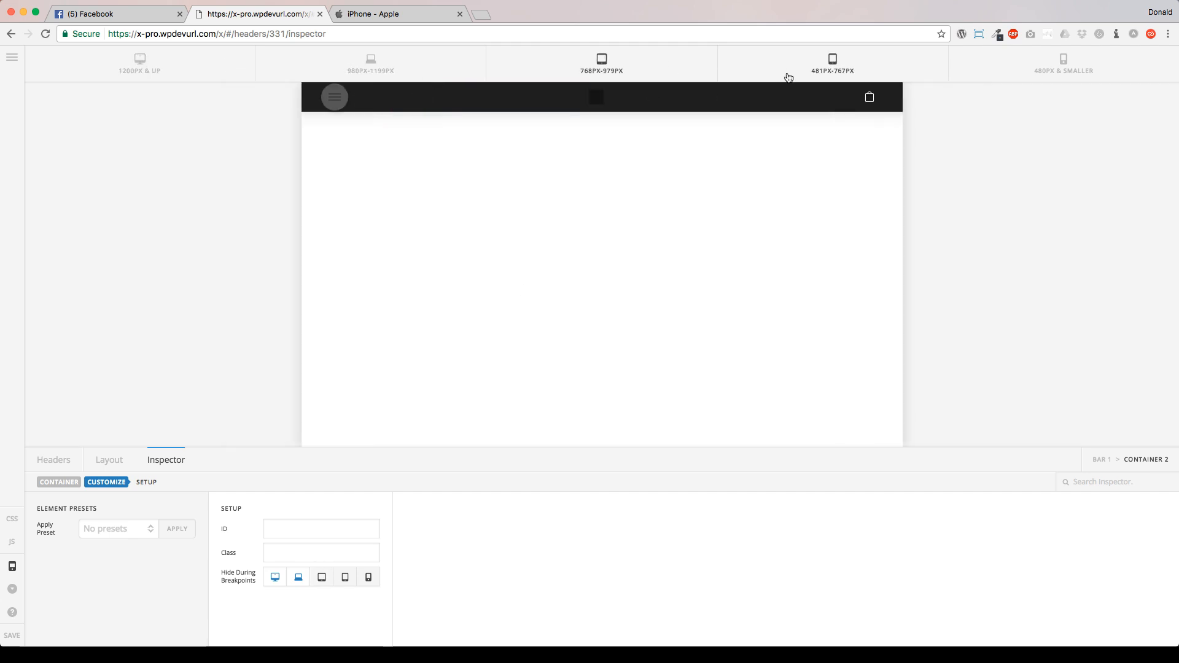
pyautogui.click(820, 69)
pyautogui.click(1042, 64)
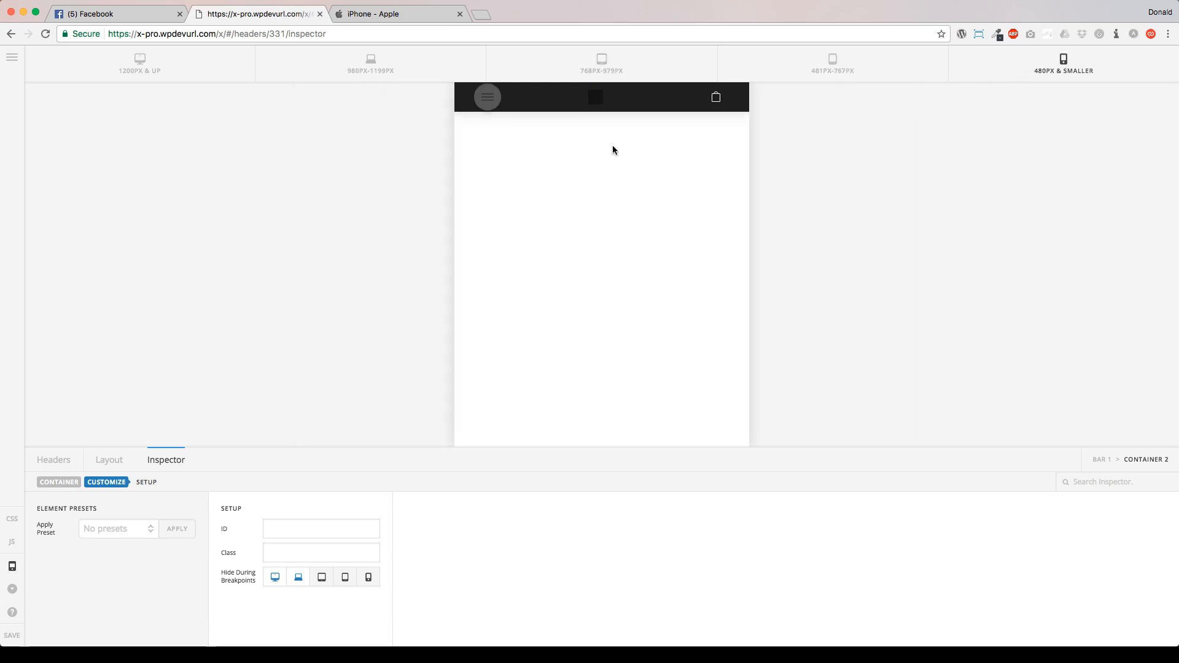
pyautogui.click(596, 98)
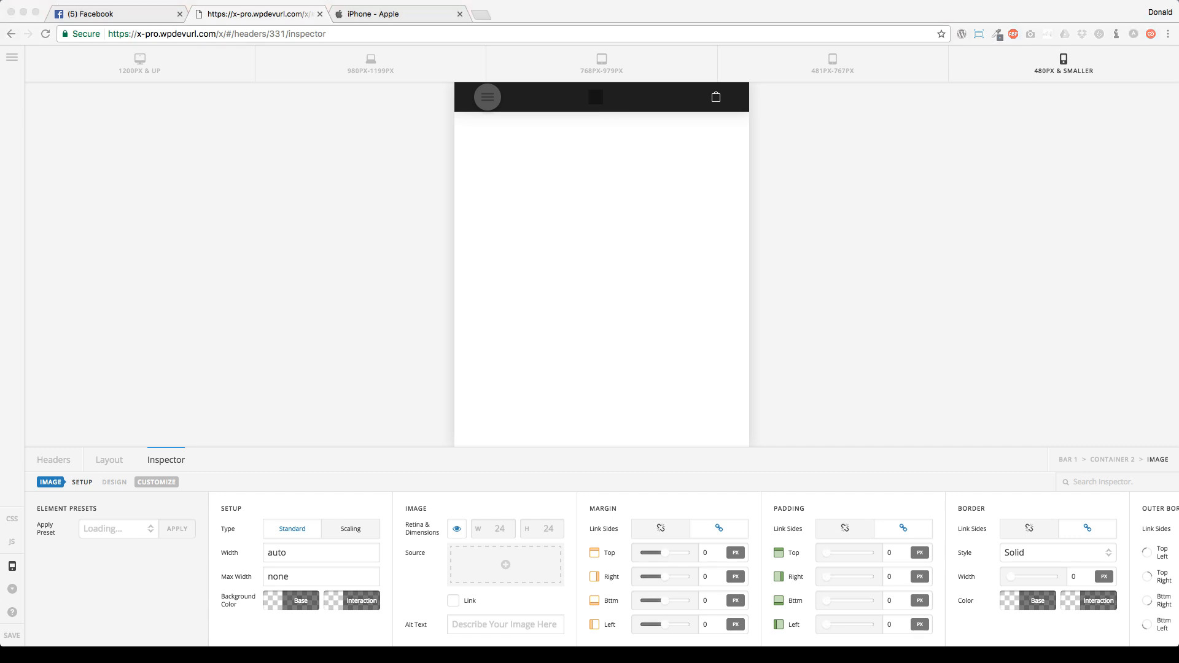
pyautogui.press('super+Tab')
pyautogui.click(483, 558)
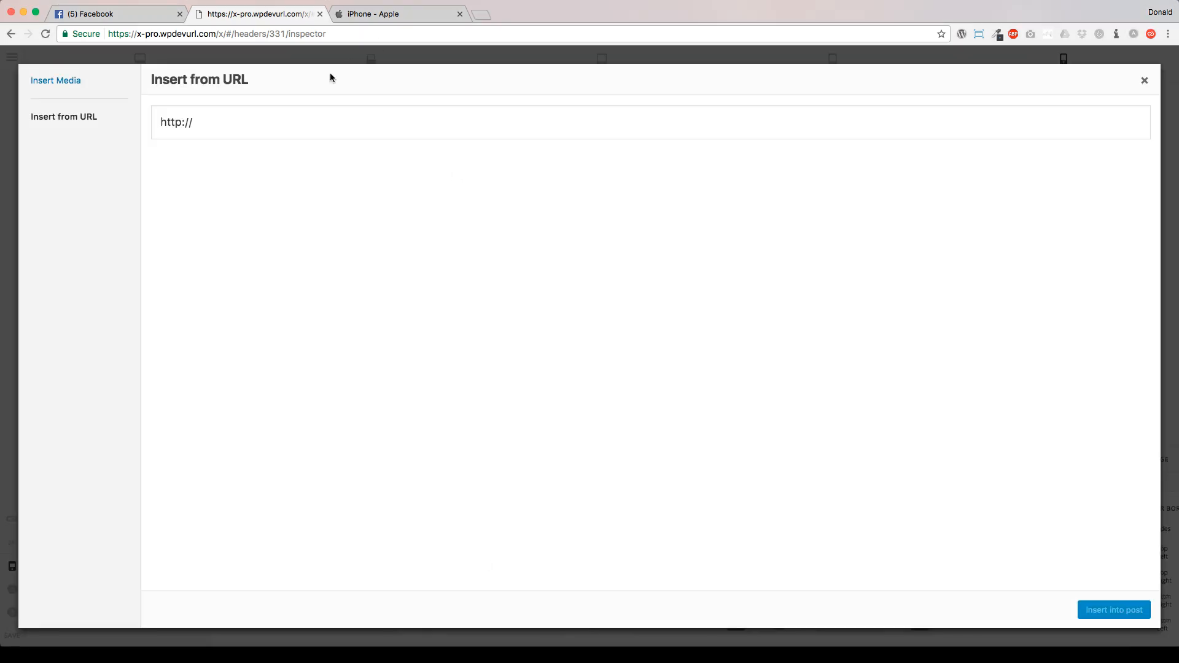
pyautogui.click(294, 130)
pyautogui.press('super+a')
pyautogui.write('https://www.apple.com/ac/globalnav/3/en_US/images/globalnav/apple/image_small.svg')
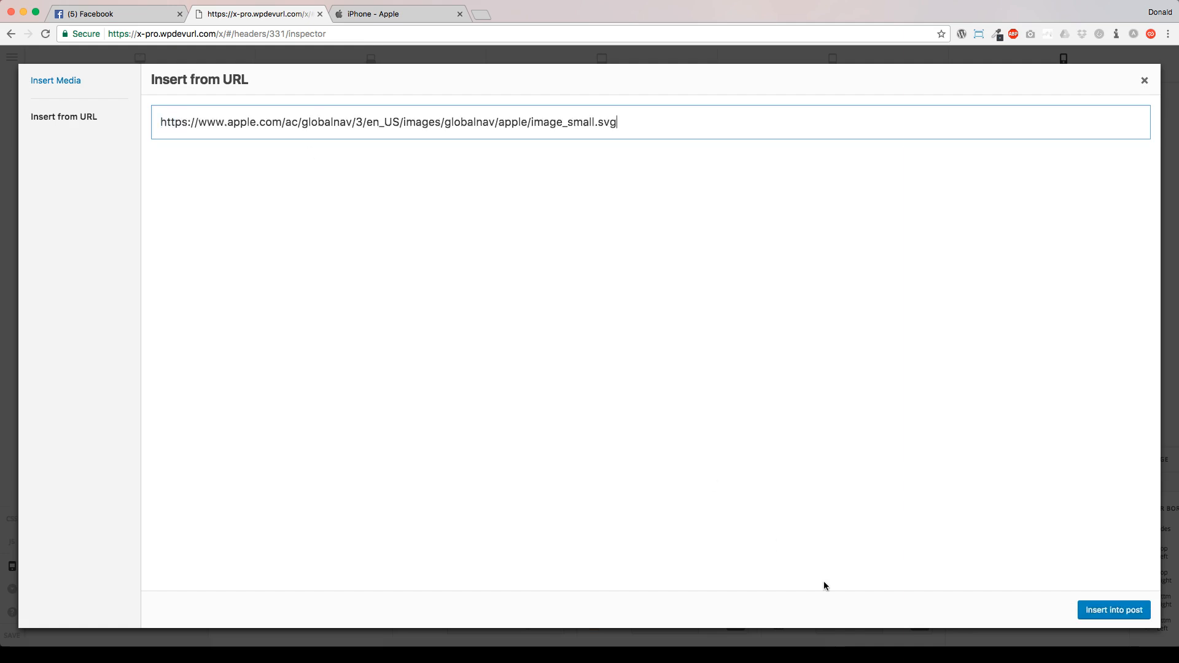
pyautogui.click(1090, 612)
pyautogui.click(453, 526)
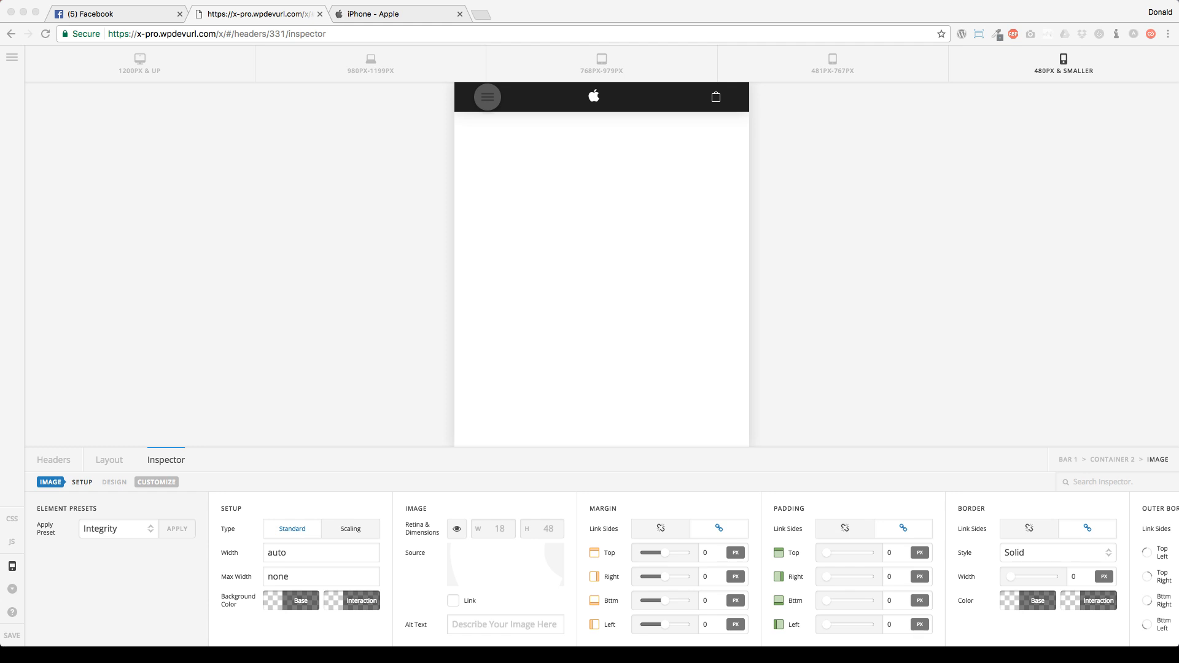
# Set the collapsed navigation toggle's base background to rgba(255, 255, 255, 0) and lower its interaction background's opacity.
pyautogui.click(487, 99)
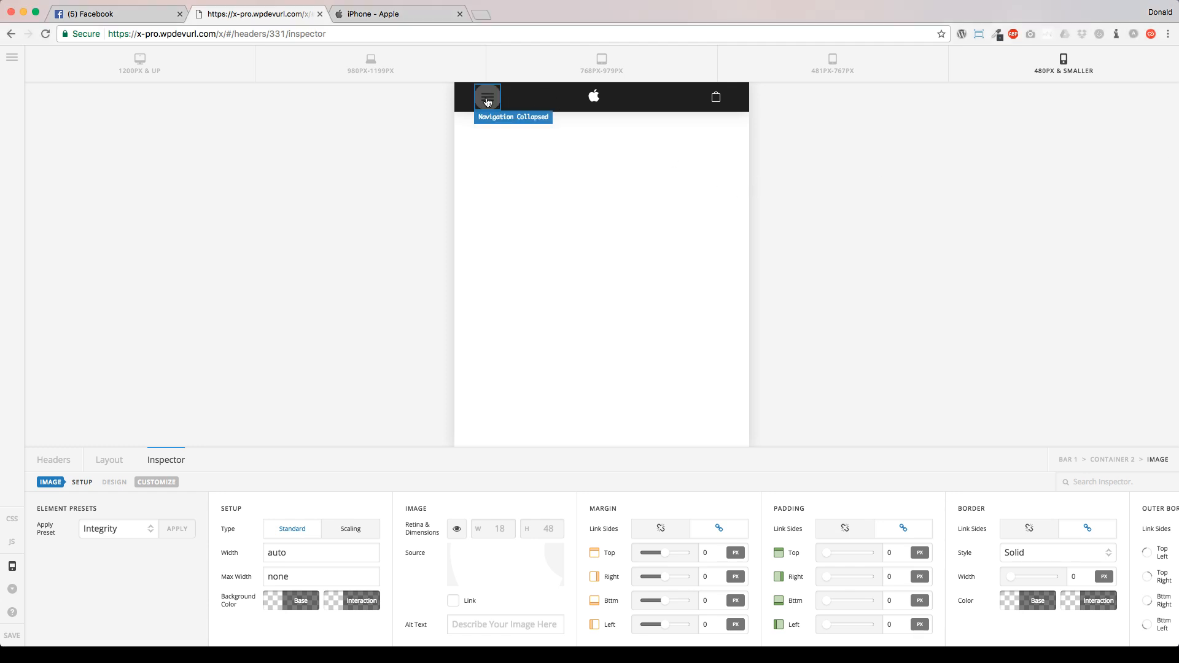
pyautogui.click(487, 101)
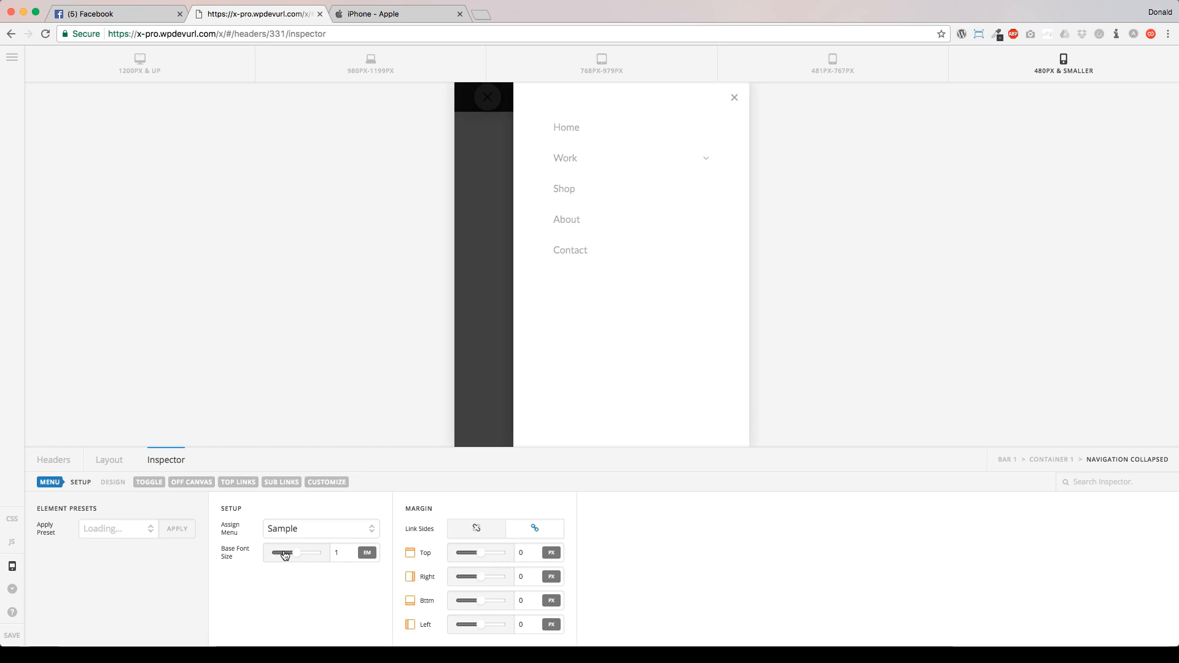
pyautogui.click(480, 354)
pyautogui.click(149, 482)
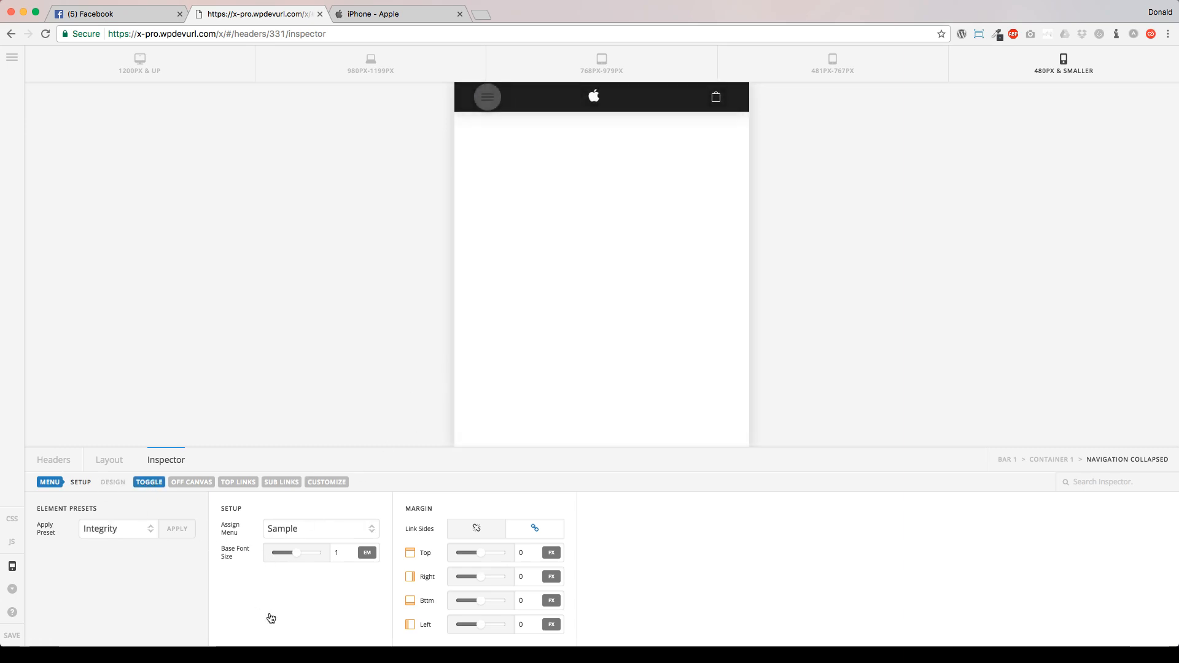
pyautogui.click(300, 623)
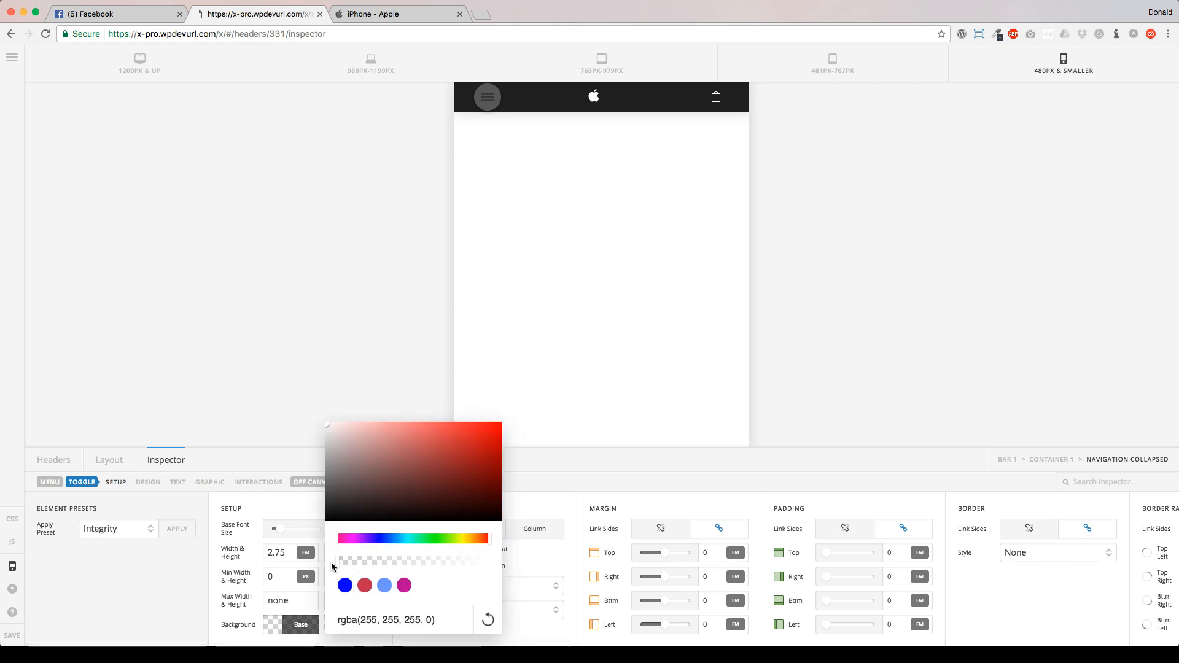
pyautogui.click(309, 620)
pyautogui.click(350, 624)
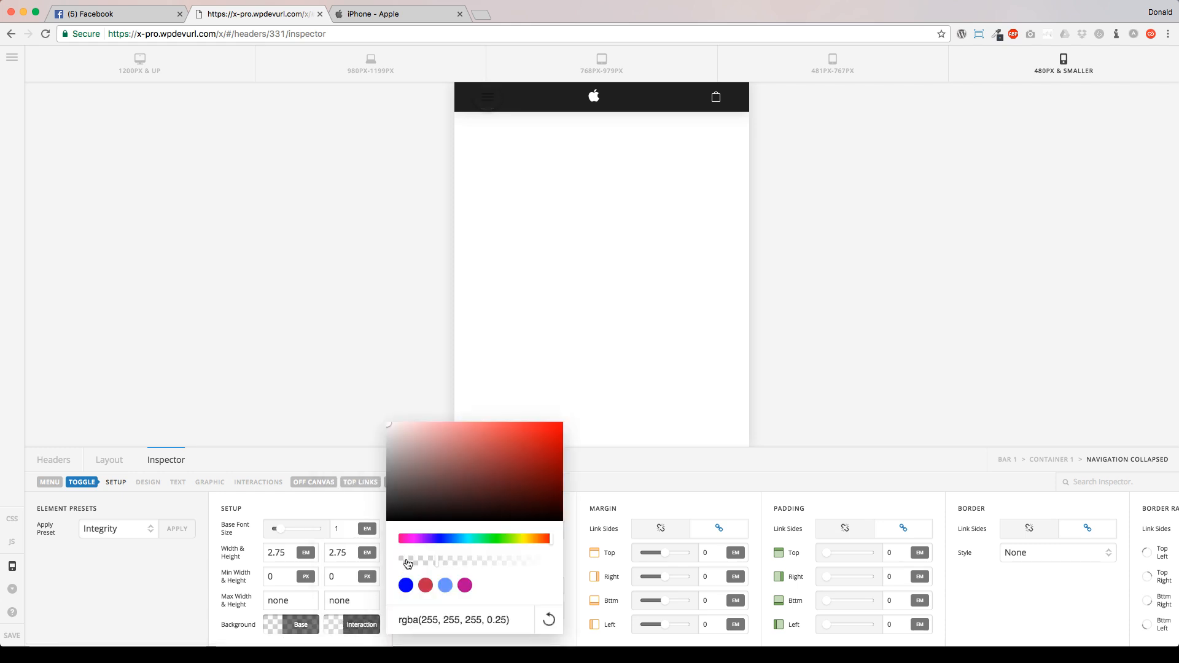
pyautogui.click(344, 619)
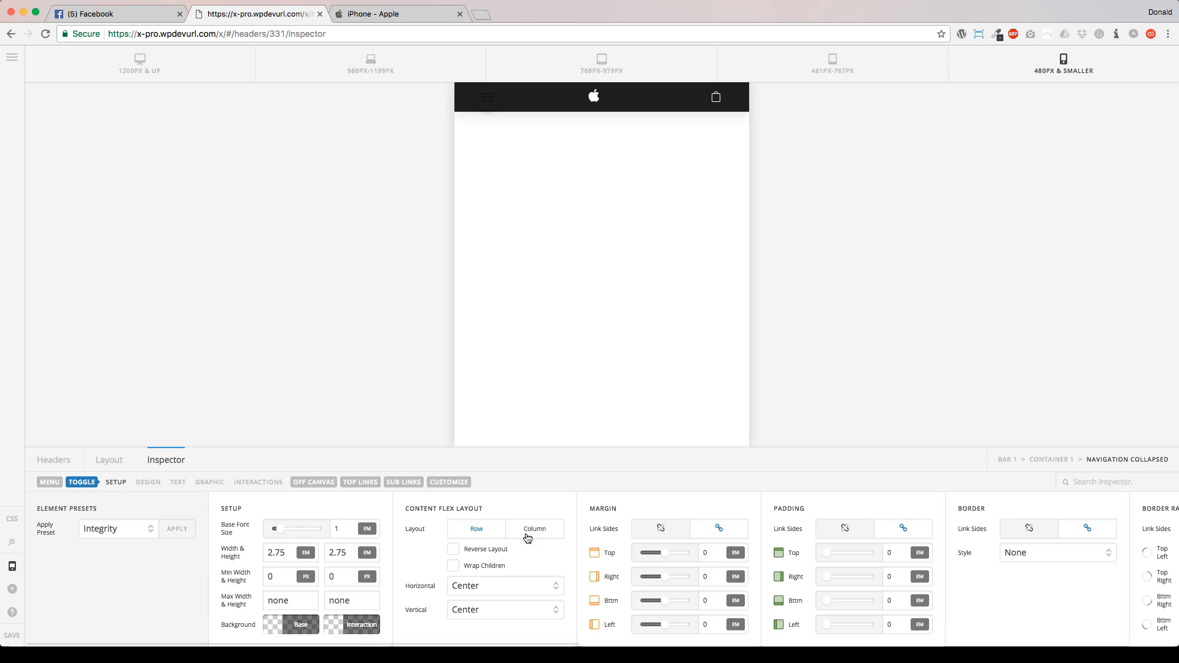
# Set both the base and interaction colors of the collapsed navigation's burger toggle to white.
pyautogui.click(210, 482)
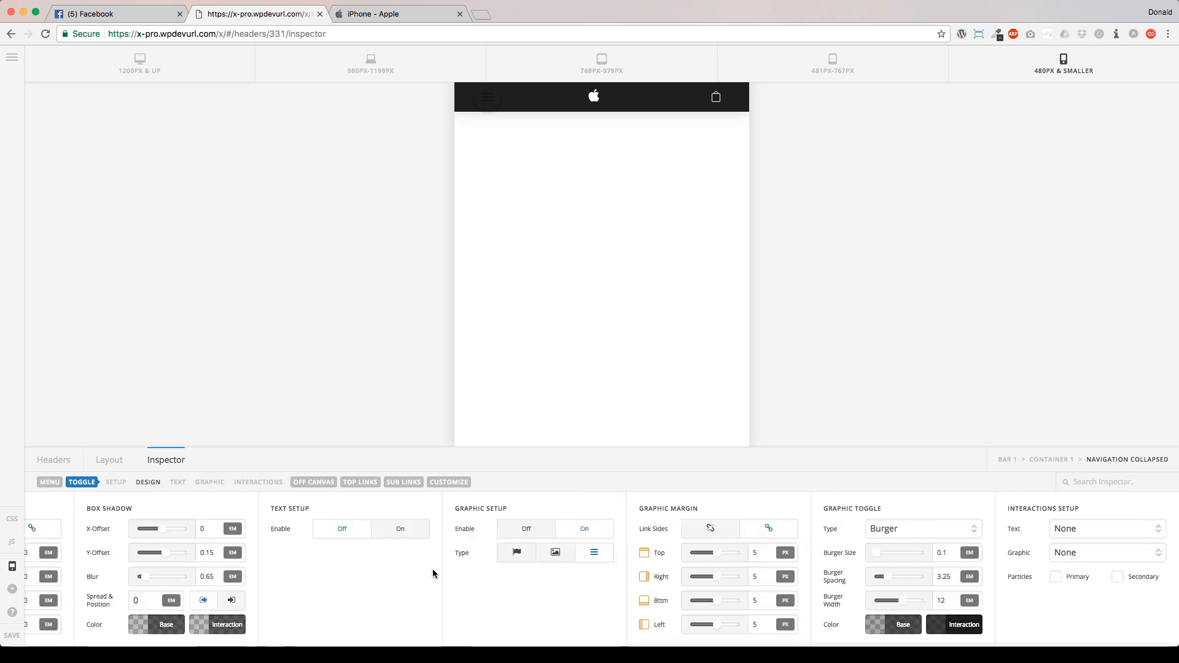
pyautogui.click(900, 626)
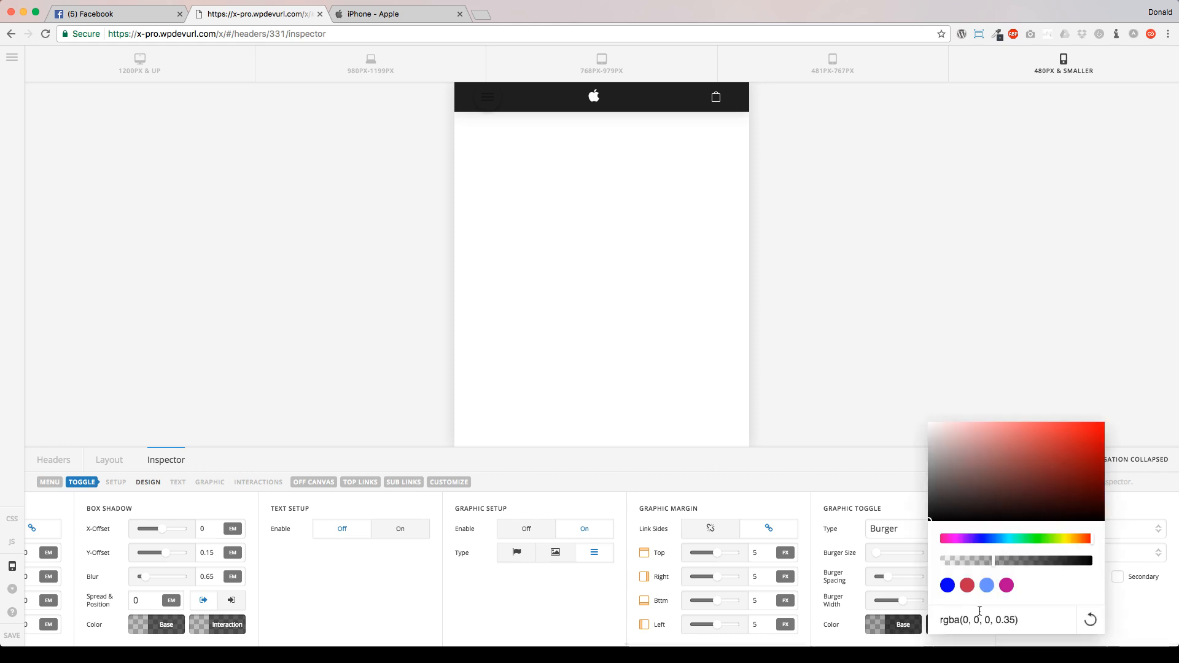
pyautogui.tripleClick(977, 618)
pyautogui.press('BackSpace')
pyautogui.write('white')
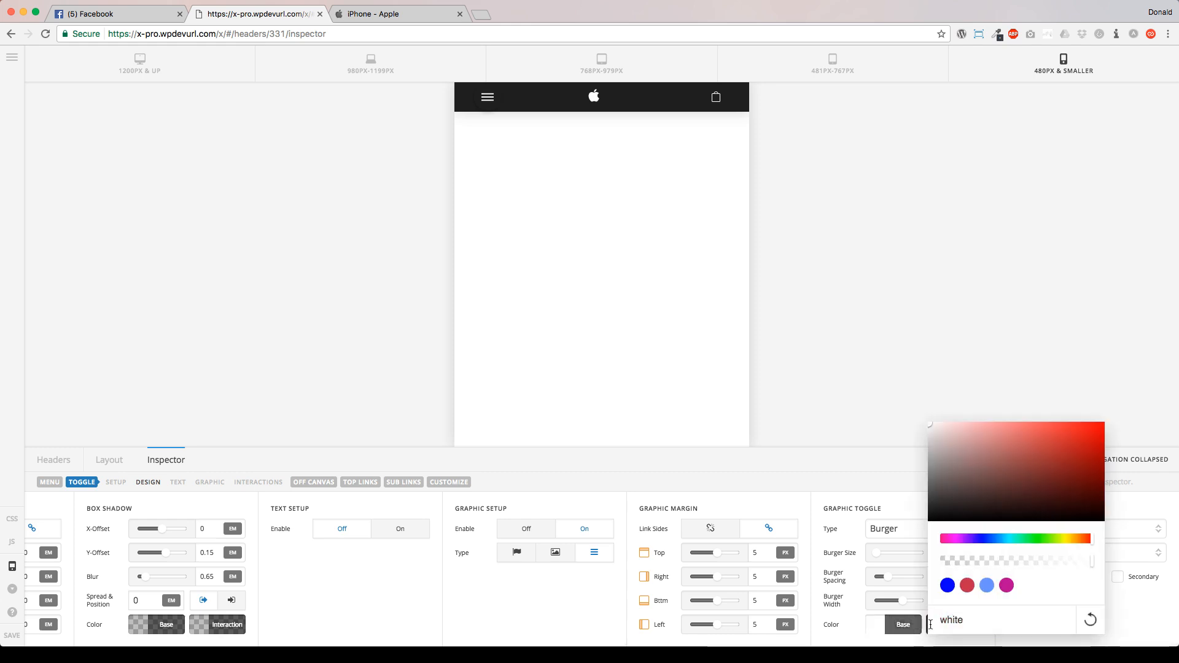
pyautogui.click(891, 630)
pyautogui.click(970, 626)
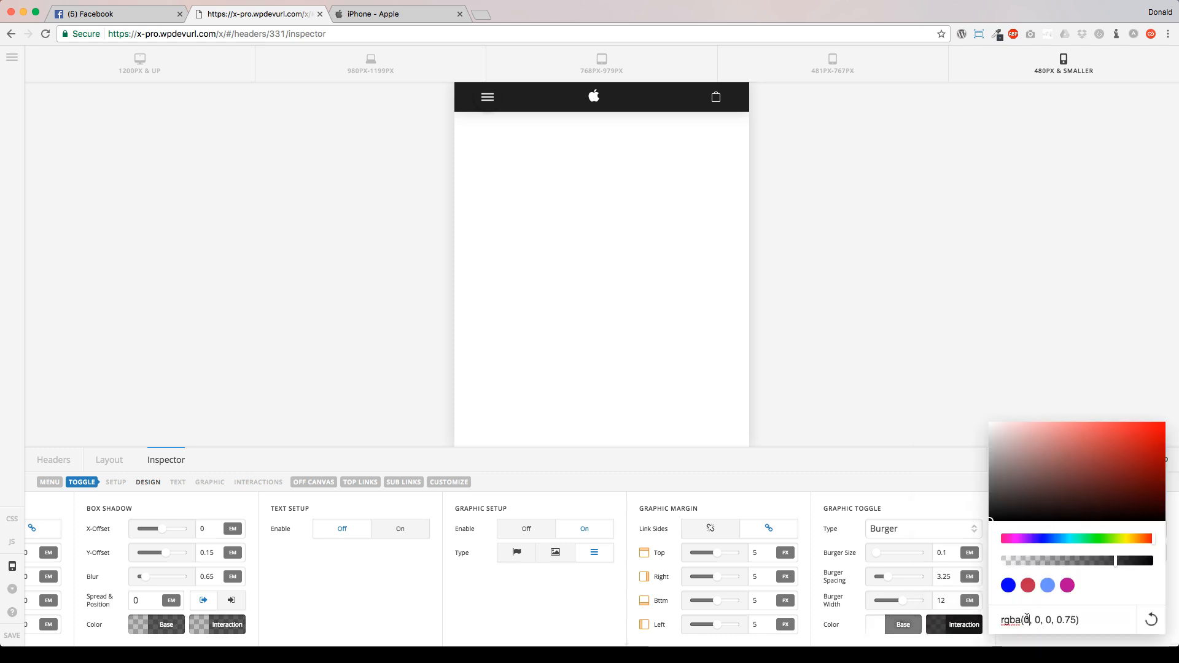
pyautogui.tripleClick(1010, 622)
pyautogui.write('white')
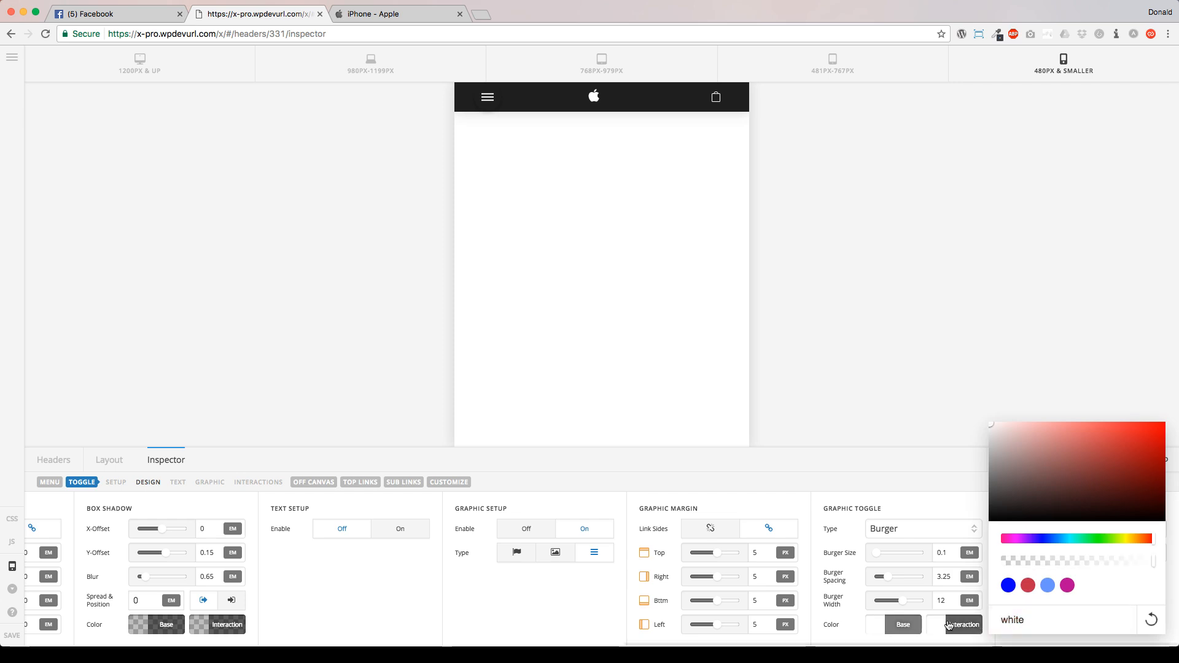
pyautogui.click(949, 625)
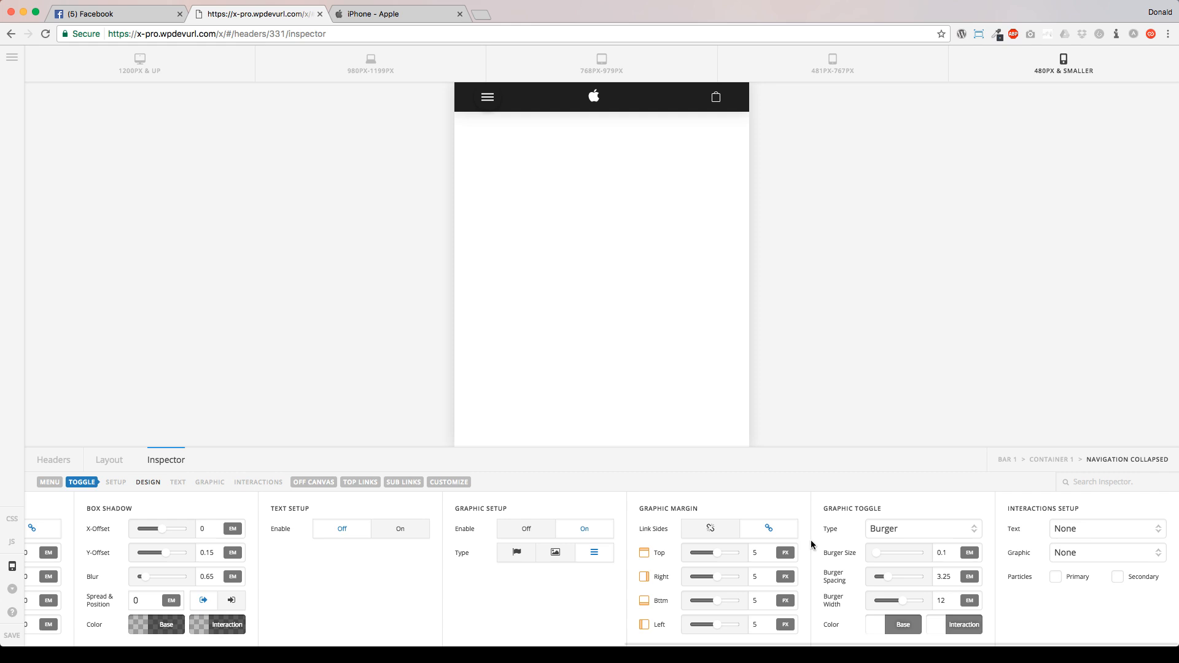
# Set the burger spacing of the collapsed navigation toggle to 4.5 em.
pyautogui.moveTo(950, 575); pyautogui.dragTo(933, 577)
pyautogui.write('4')
pyautogui.press('BackSpace')
pyautogui.write('5')
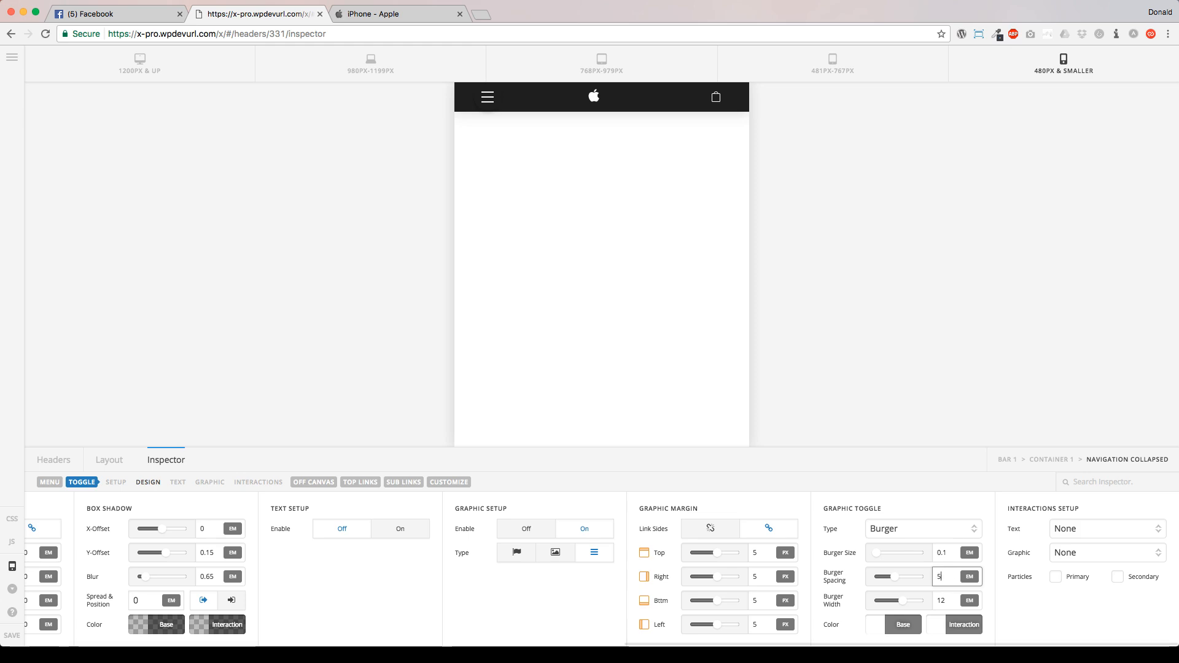
pyautogui.write('6')
pyautogui.press('BackSpace')
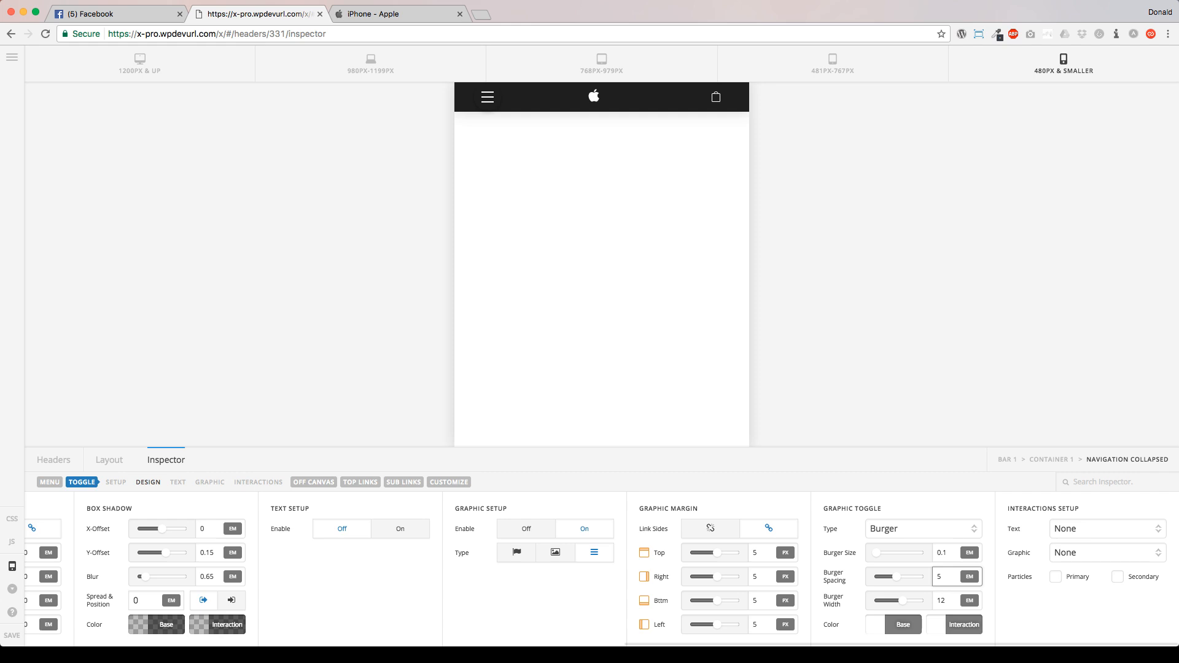
pyautogui.write('4.75')
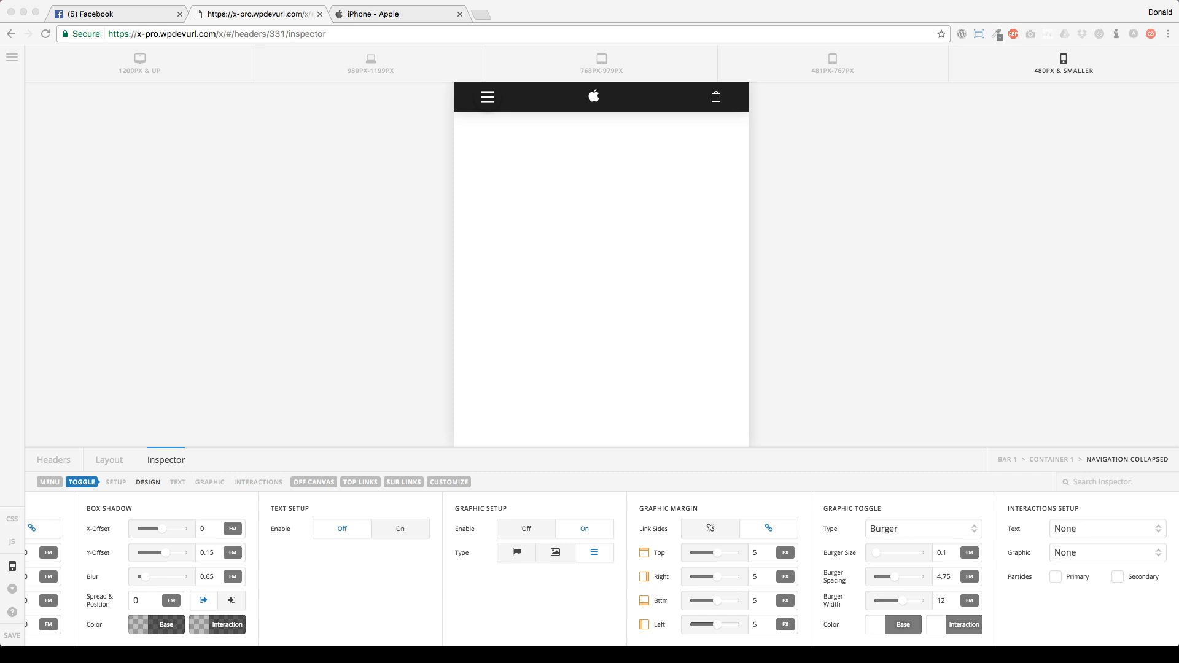
pyautogui.click(950, 578)
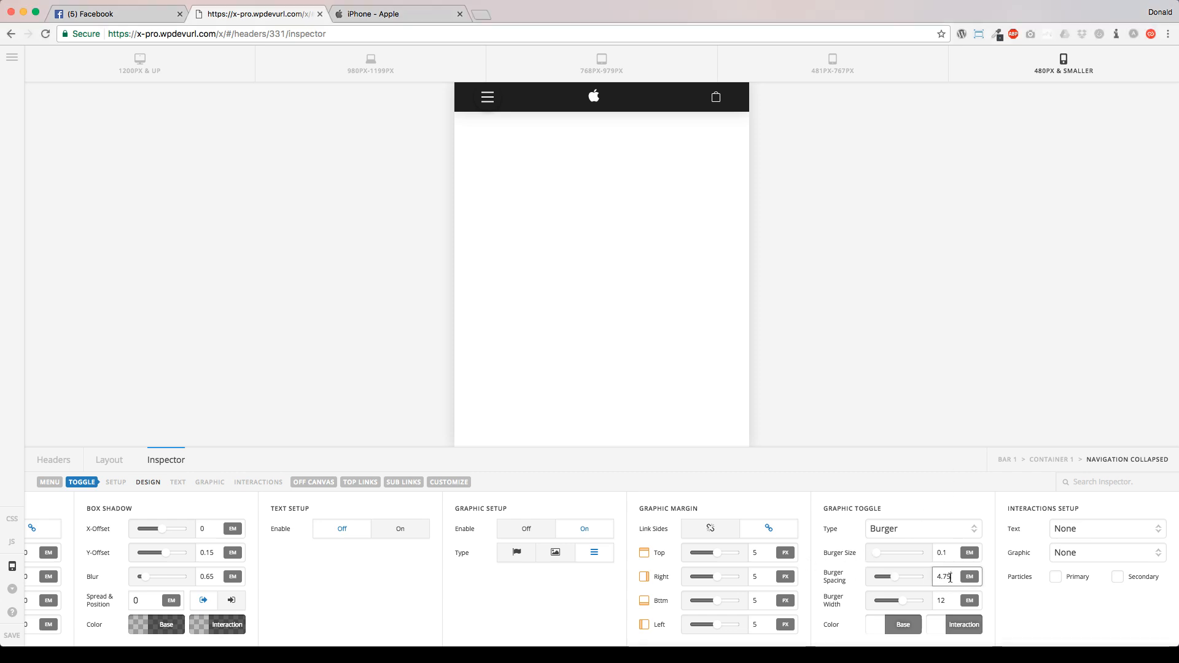
pyautogui.press('BackSpace')
pyautogui.write('5')
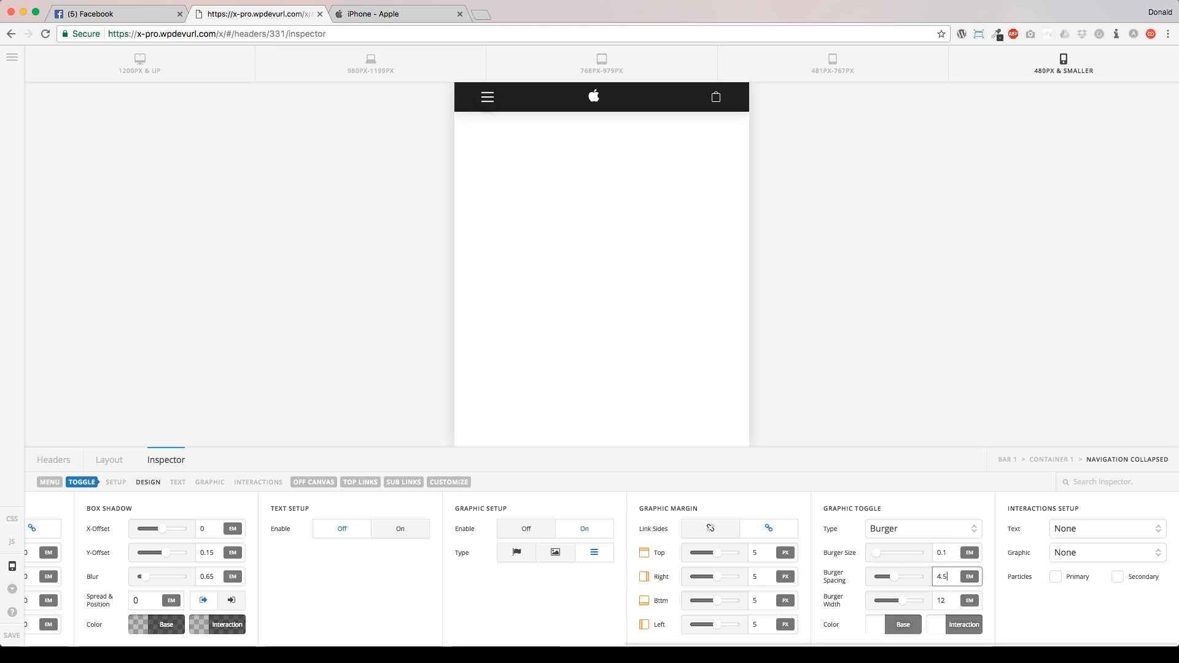
pyautogui.click(787, 458)
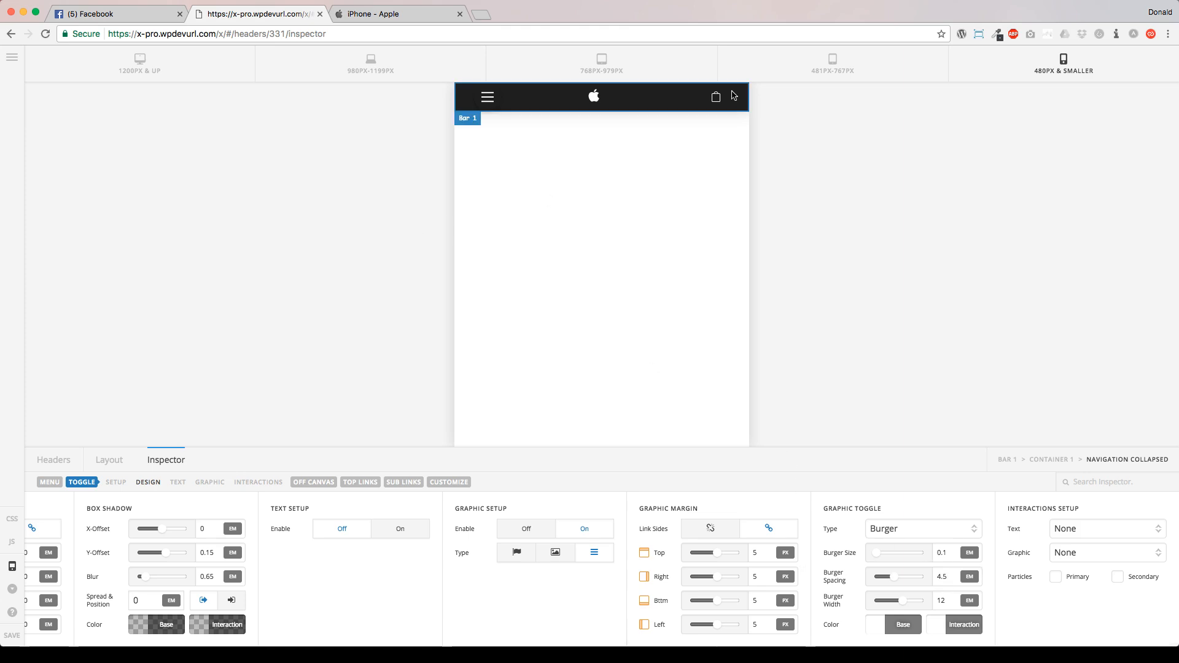
pyautogui.click(768, 73)
pyautogui.click(532, 64)
pyautogui.click(382, 59)
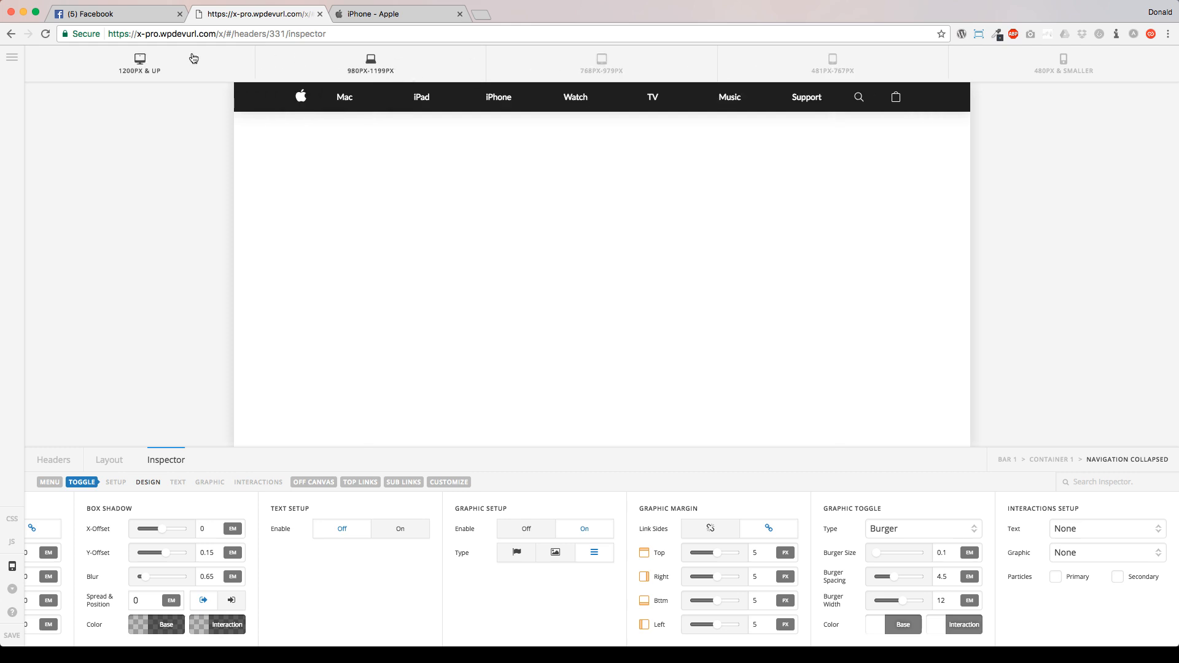
pyautogui.click(187, 60)
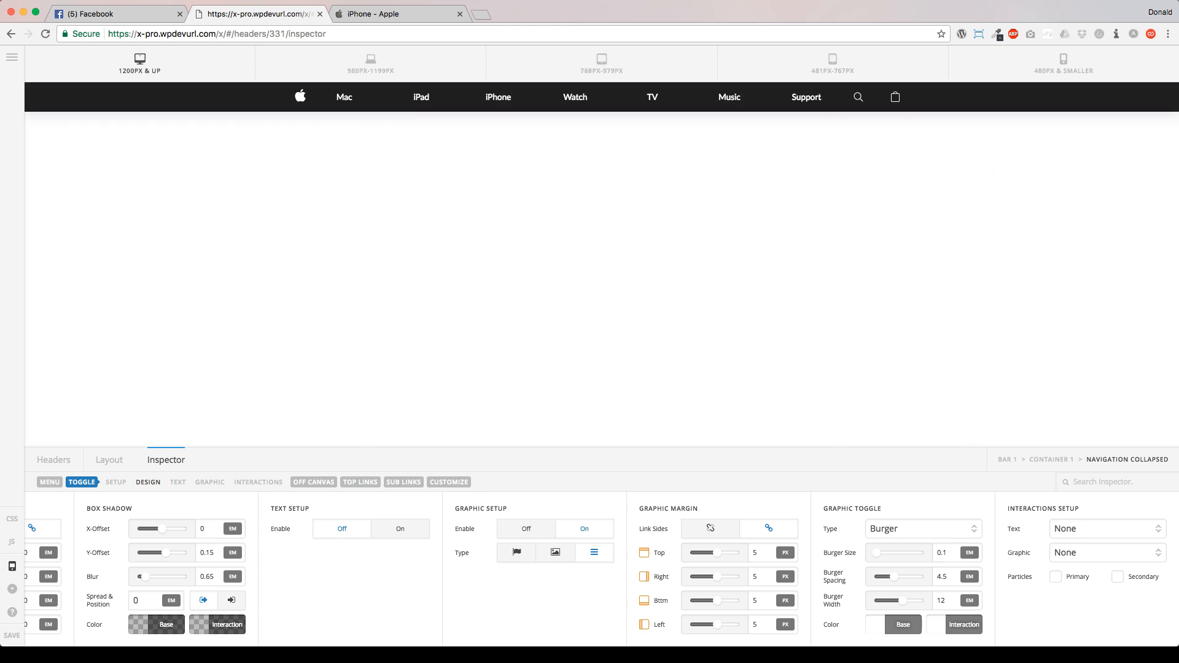
pyautogui.click(393, 12)
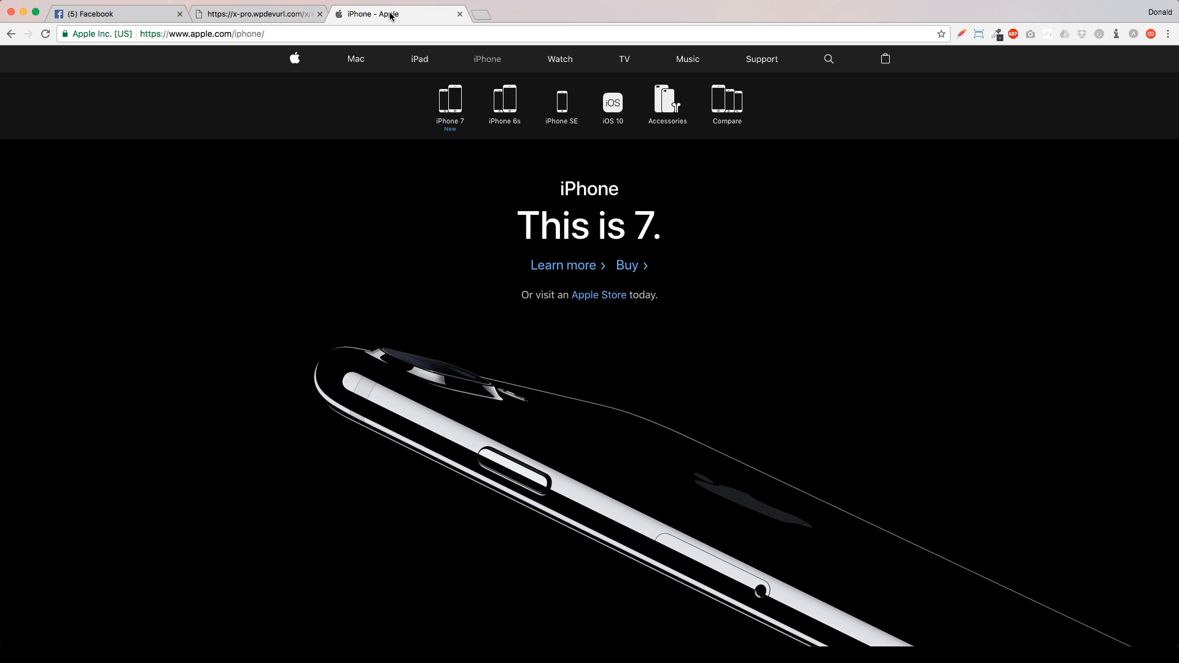
pyautogui.click(236, 16)
pyautogui.click(354, 12)
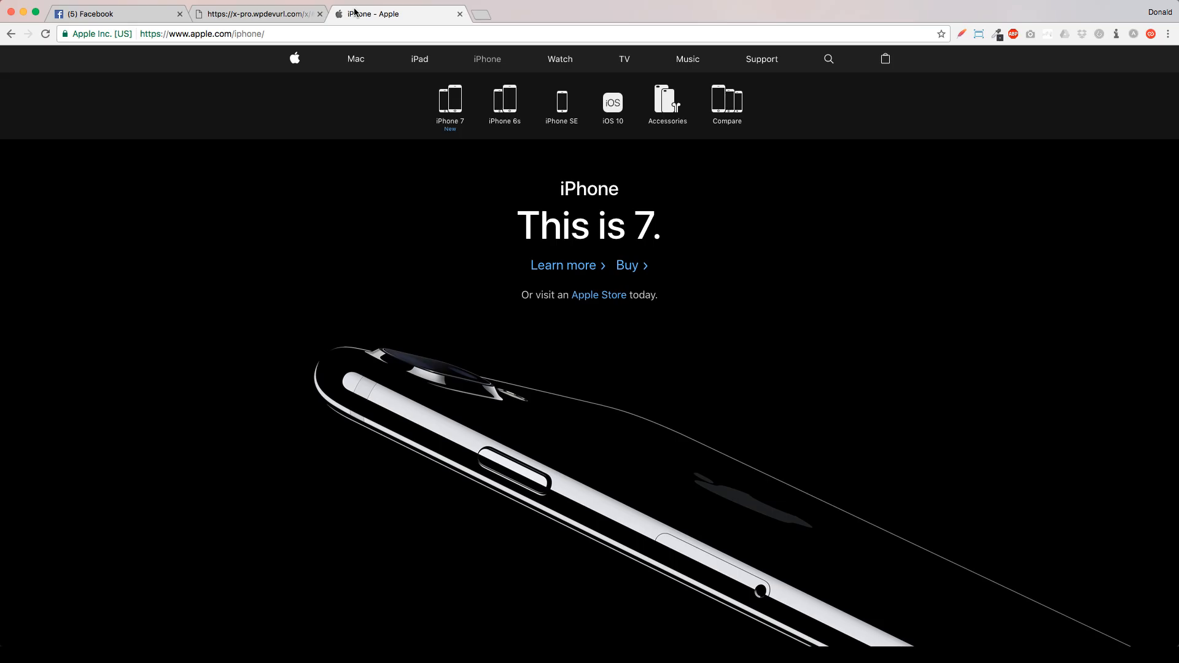
pyautogui.click(278, 15)
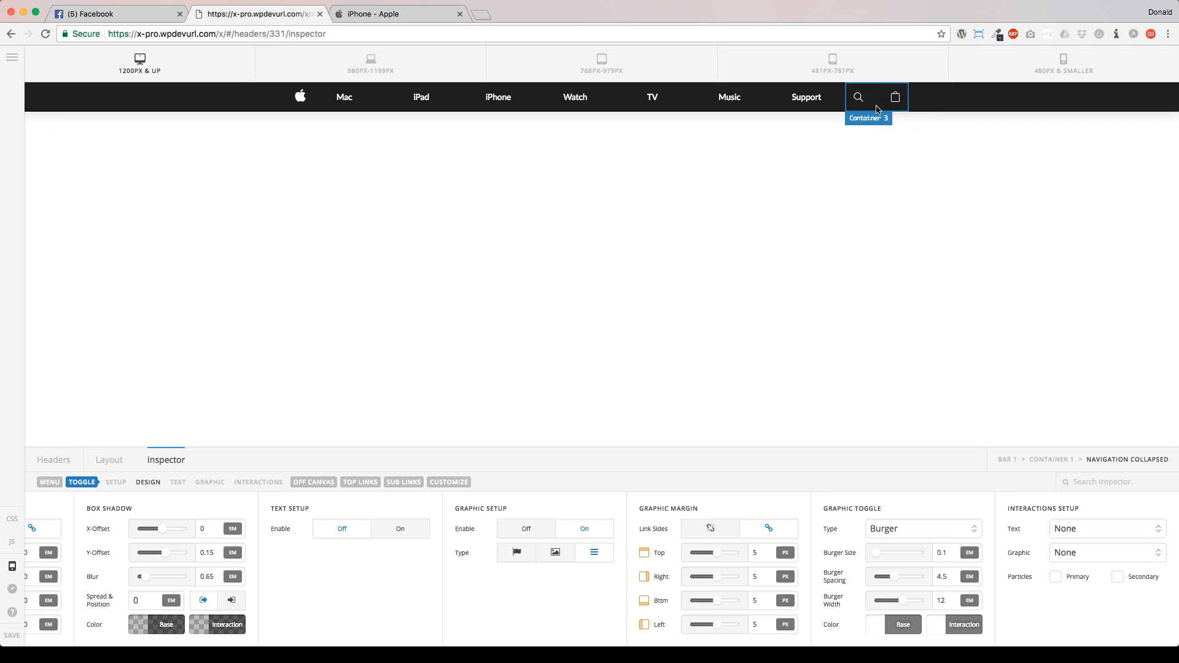
pyautogui.click(109, 461)
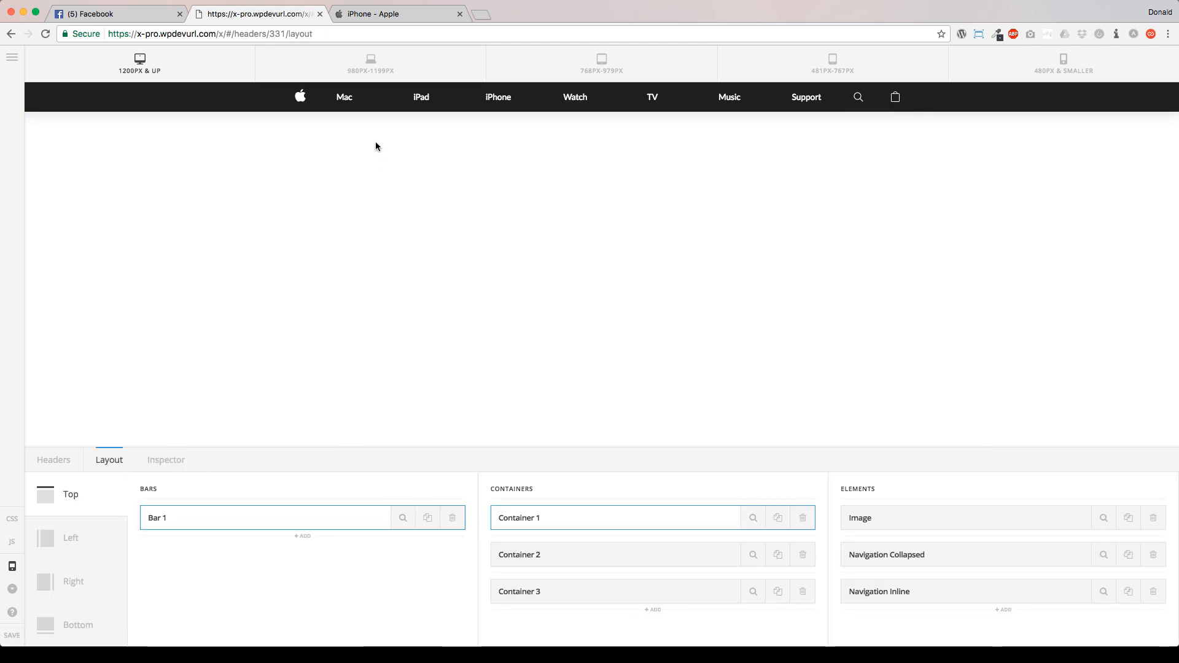
pyautogui.click(363, 14)
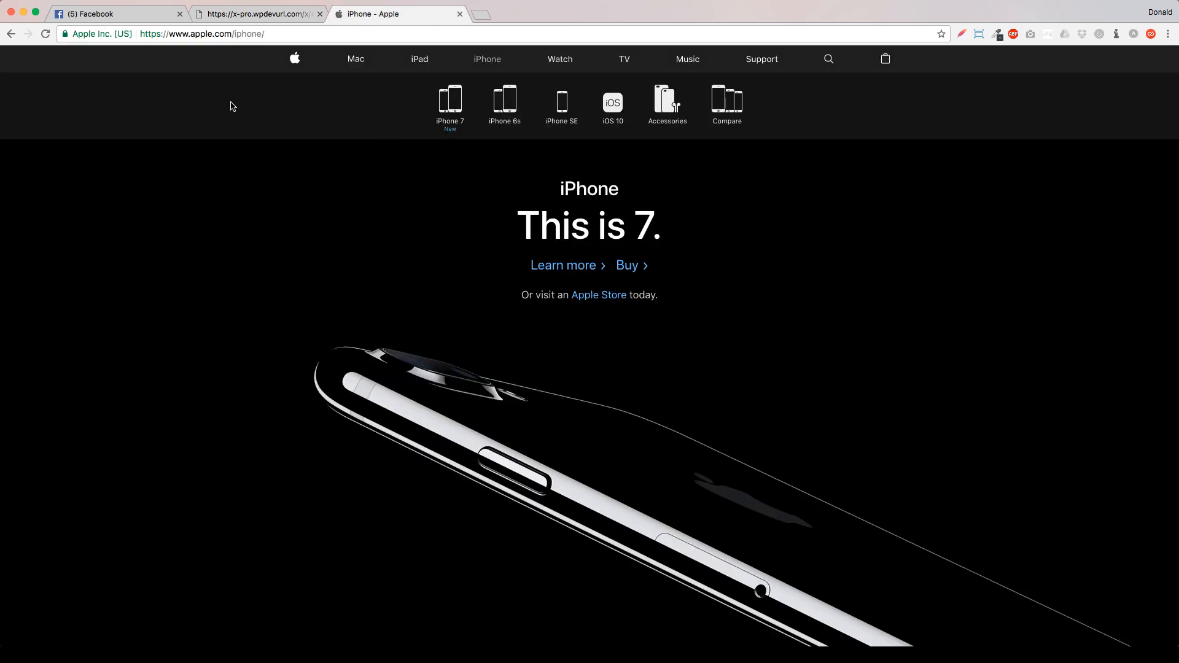
pyautogui.click(252, 14)
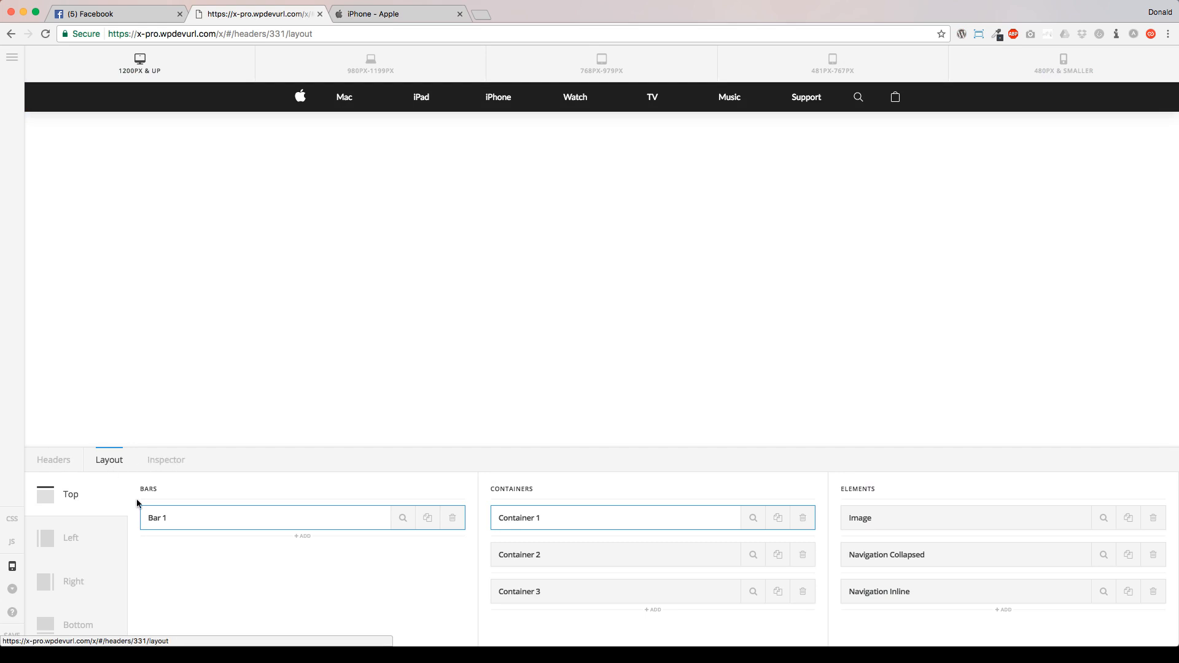
pyautogui.click(304, 538)
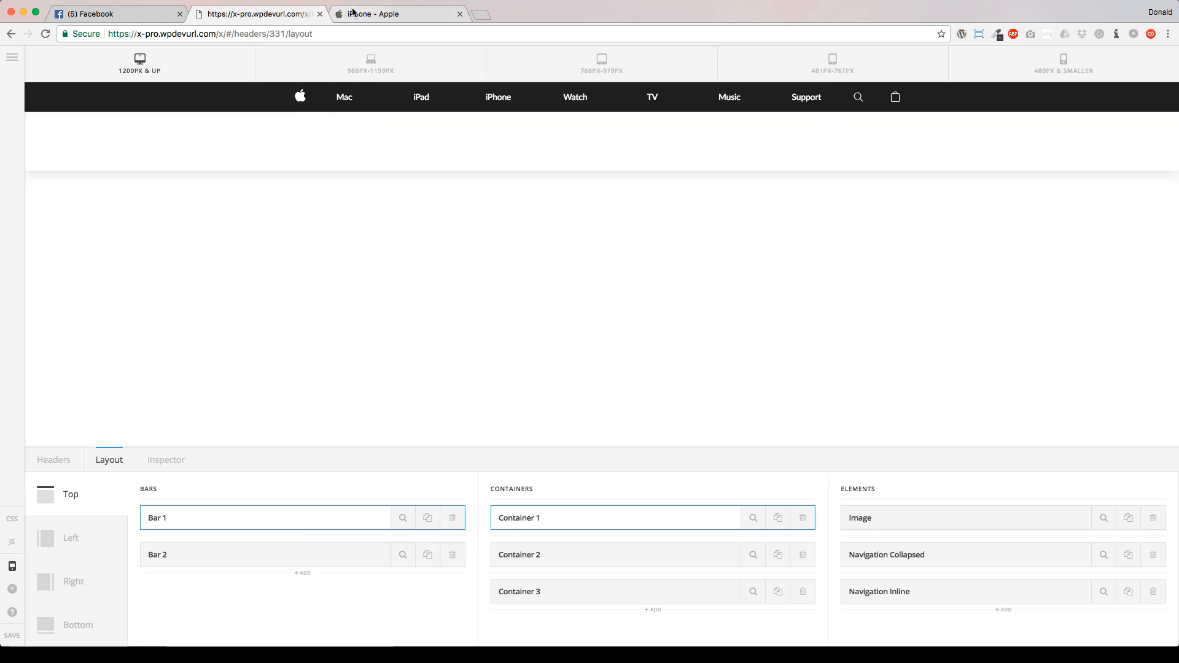
pyautogui.hotkey('ctrl', 'Tab')
pyautogui.click(258, 15)
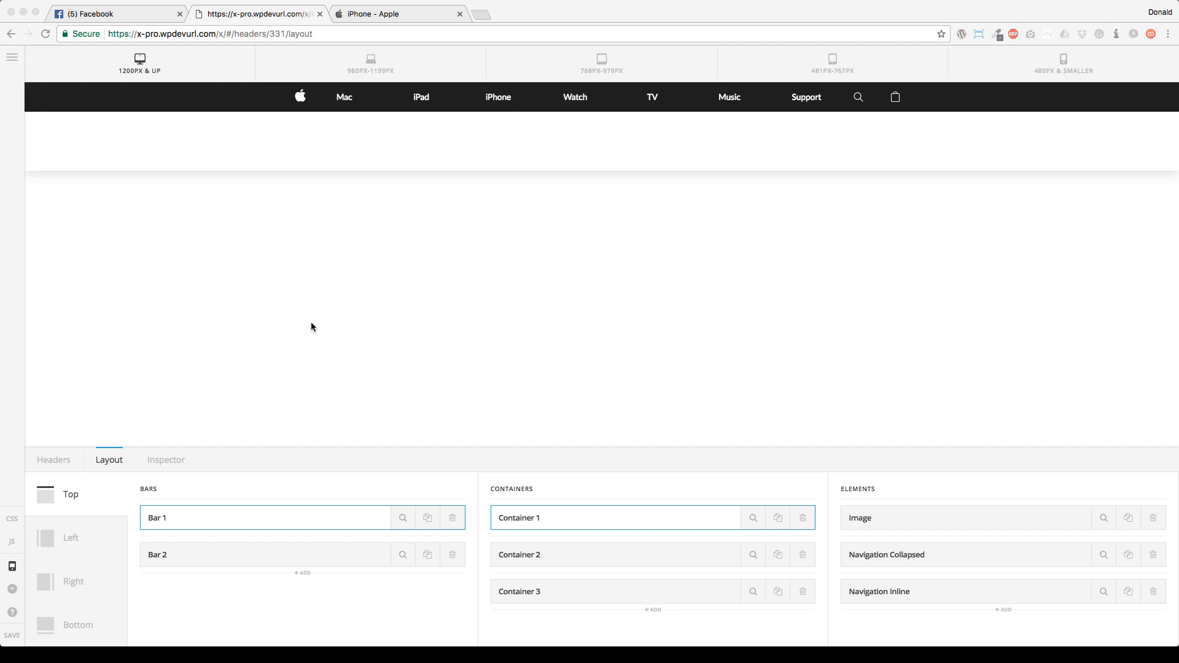
pyautogui.click(273, 561)
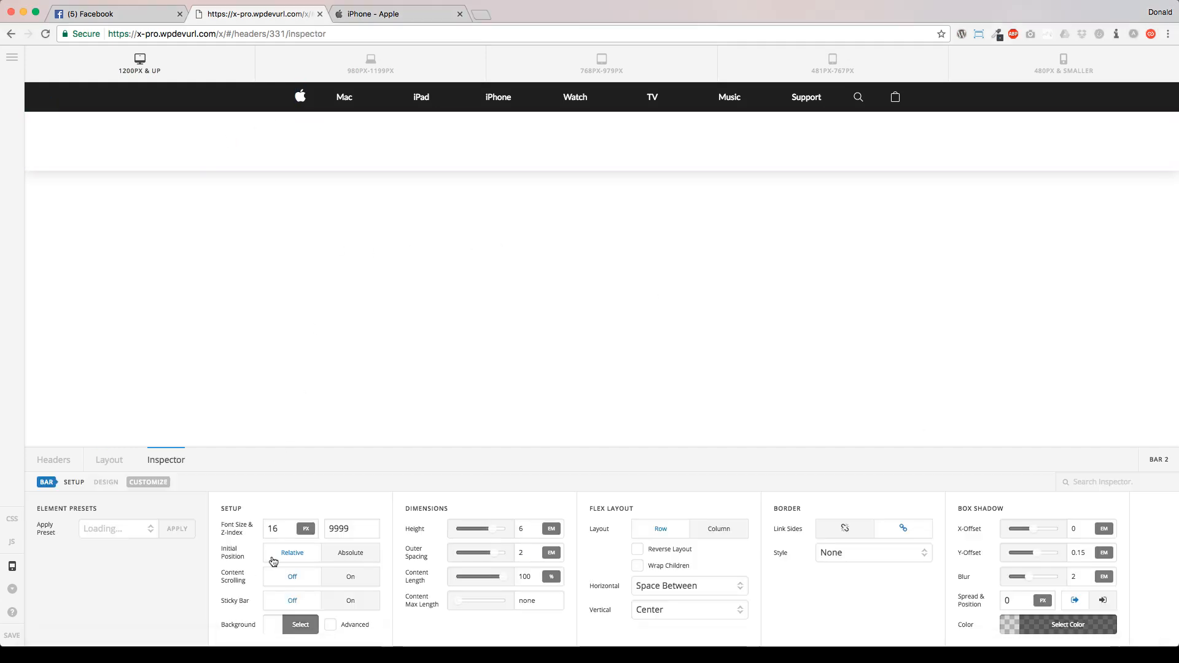
pyautogui.click(300, 625)
pyautogui.press('super+a')
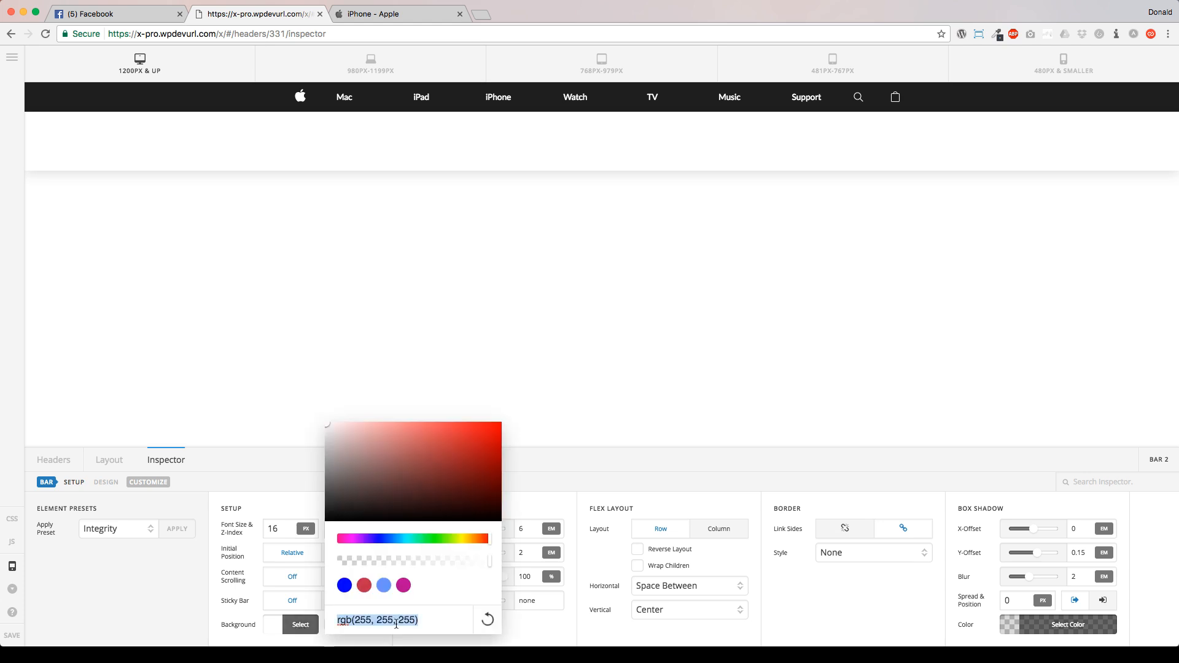
pyautogui.write('rgb(20, 20, 20)')
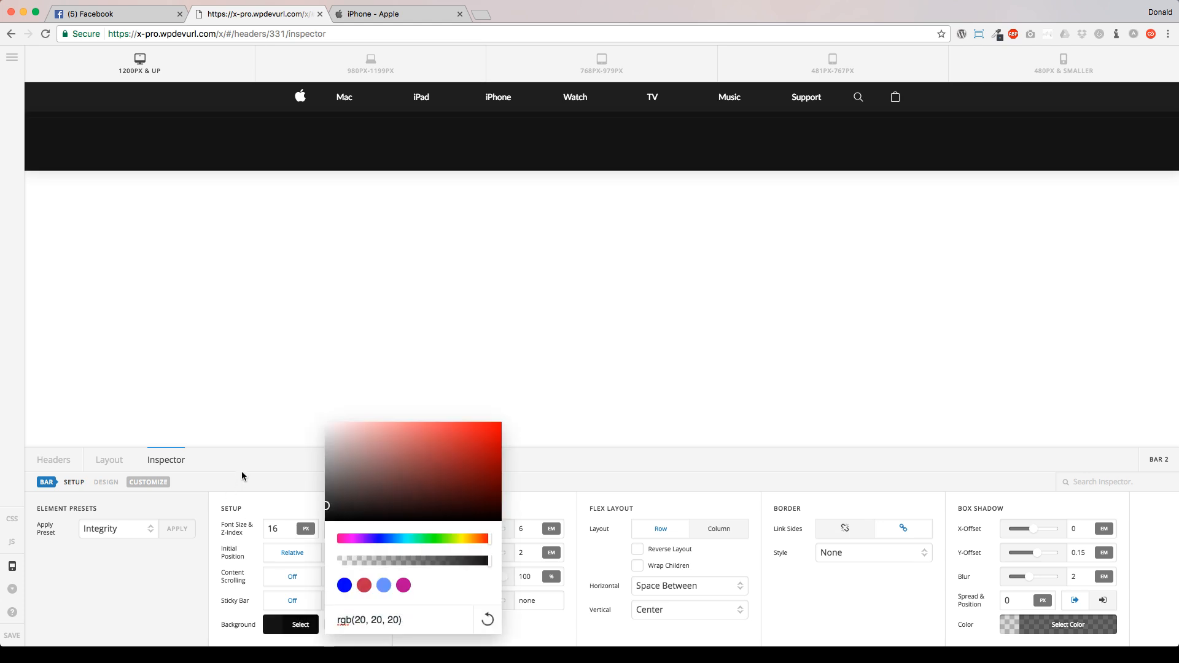
pyautogui.click(242, 467)
pyautogui.press('super+Tab')
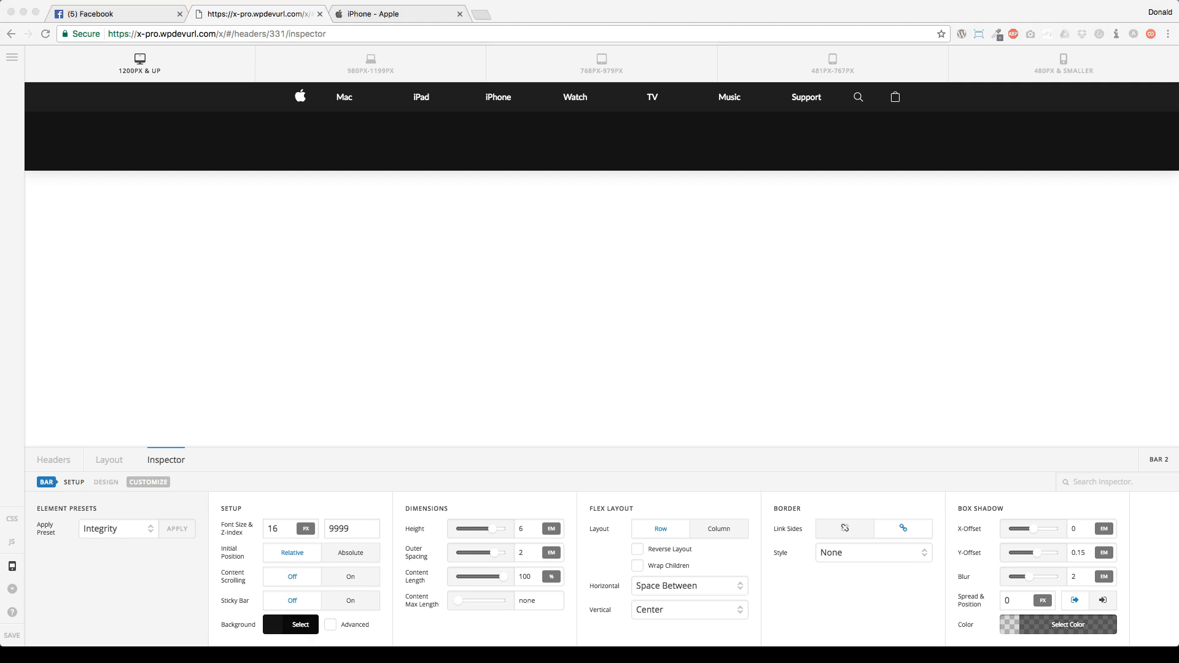
pyautogui.click(359, 17)
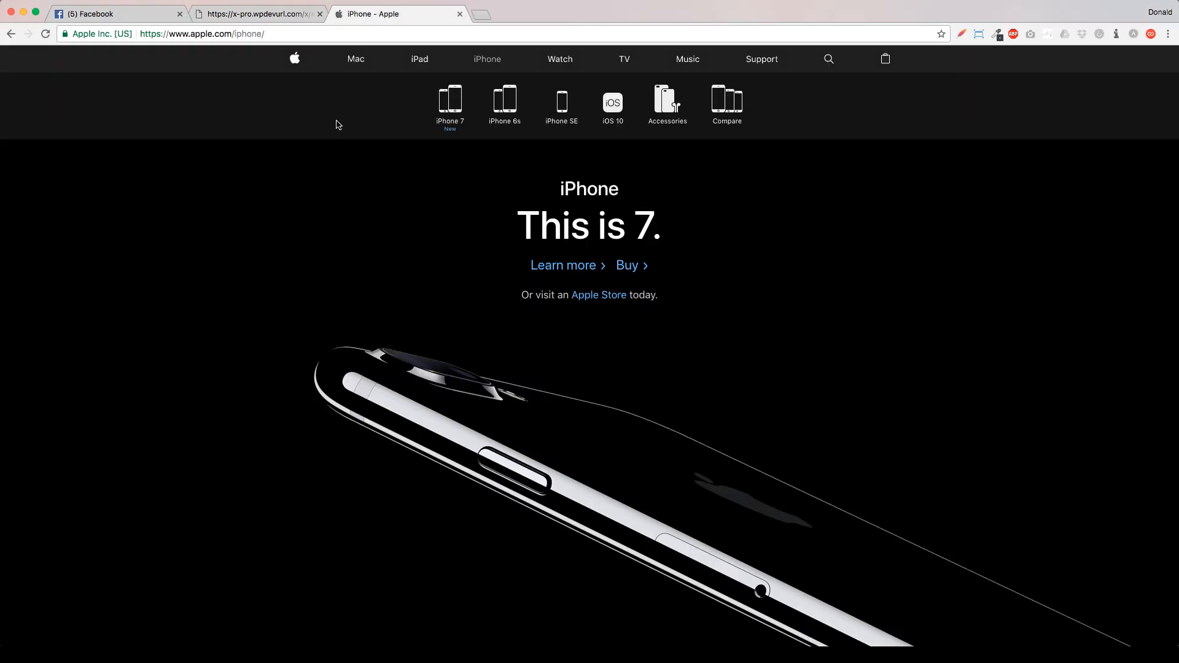
pyautogui.click(265, 16)
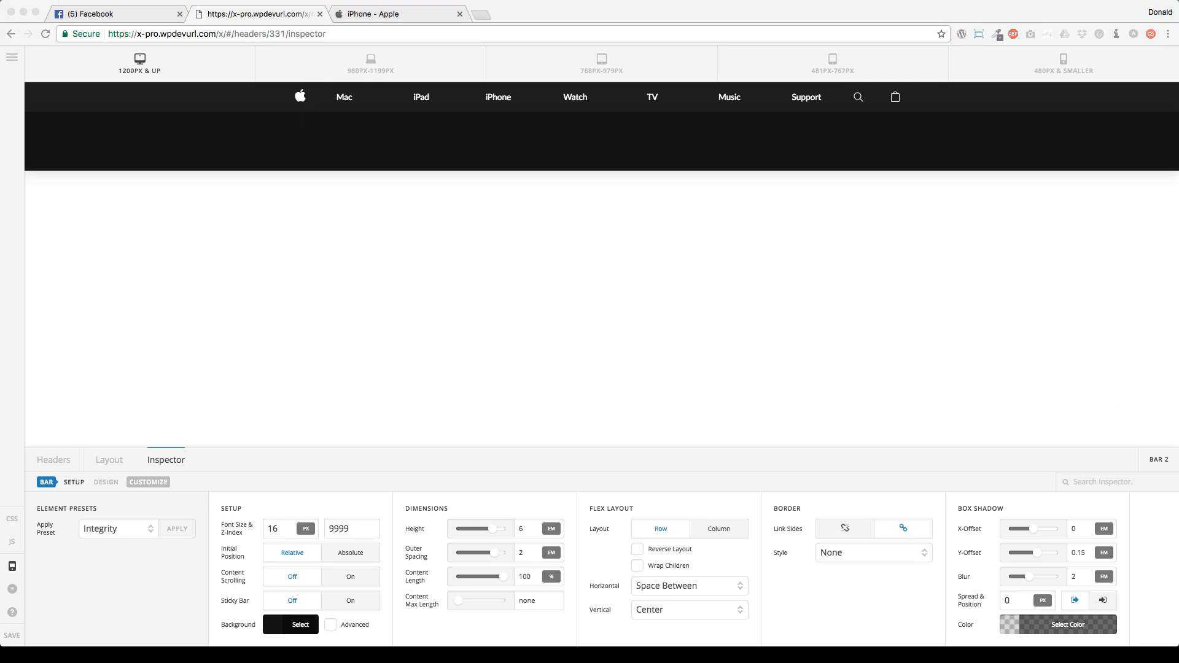
pyautogui.click(274, 140)
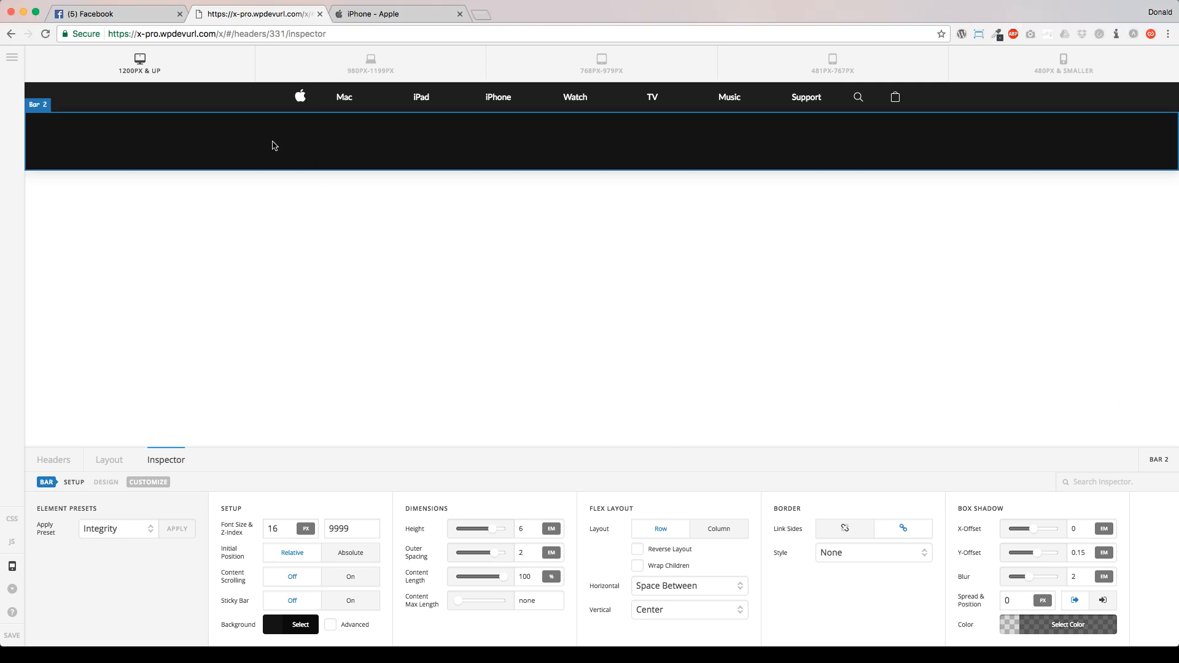
pyautogui.click(533, 600)
pyautogui.write('600p')
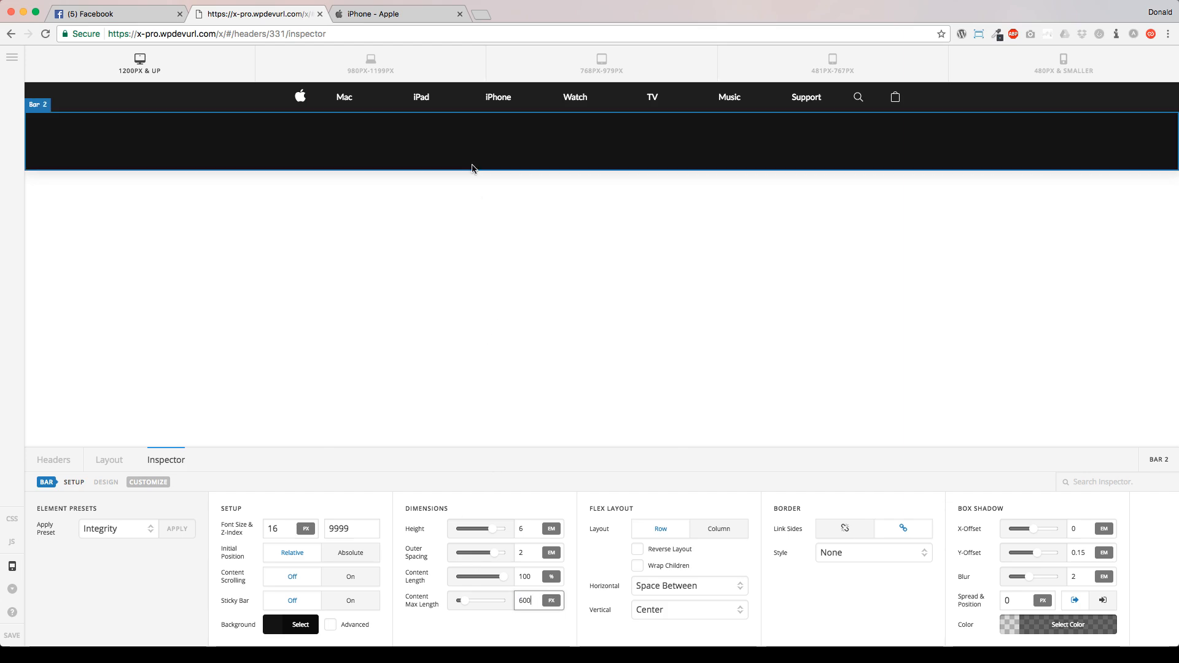
pyautogui.click(311, 461)
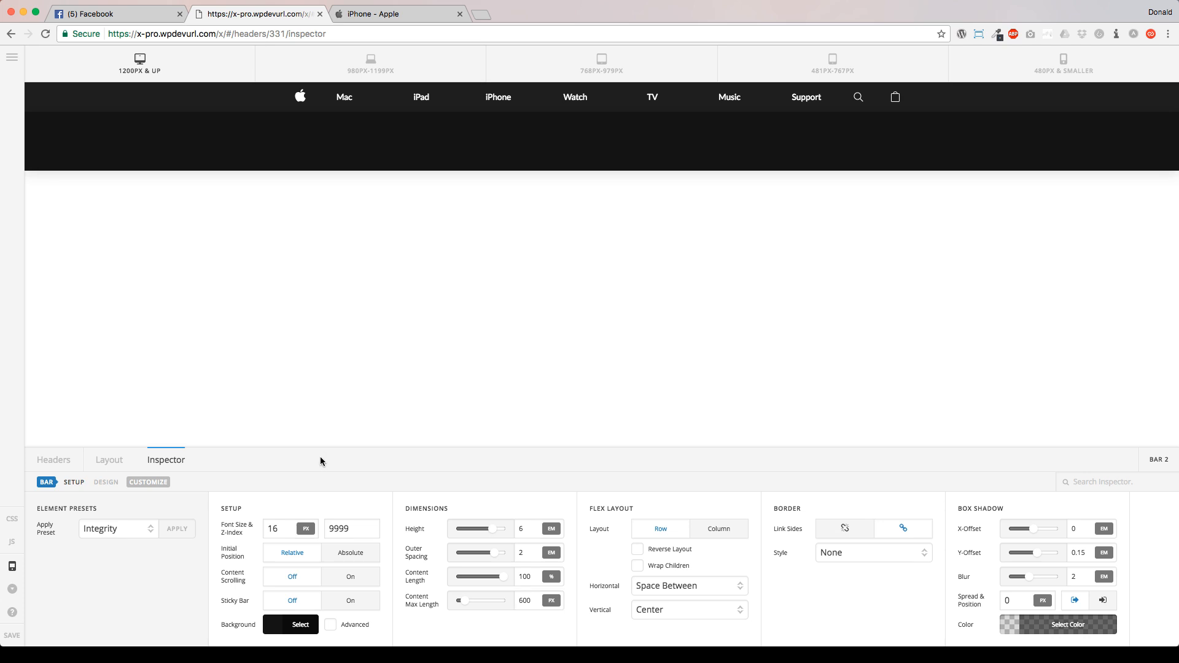
# Set Bar 2's content length to auto.
pyautogui.click(531, 580)
pyautogui.press('BackSpace')
pyautogui.press('BackSpace')
pyautogui.press('BackSpace')
pyautogui.write('auto')
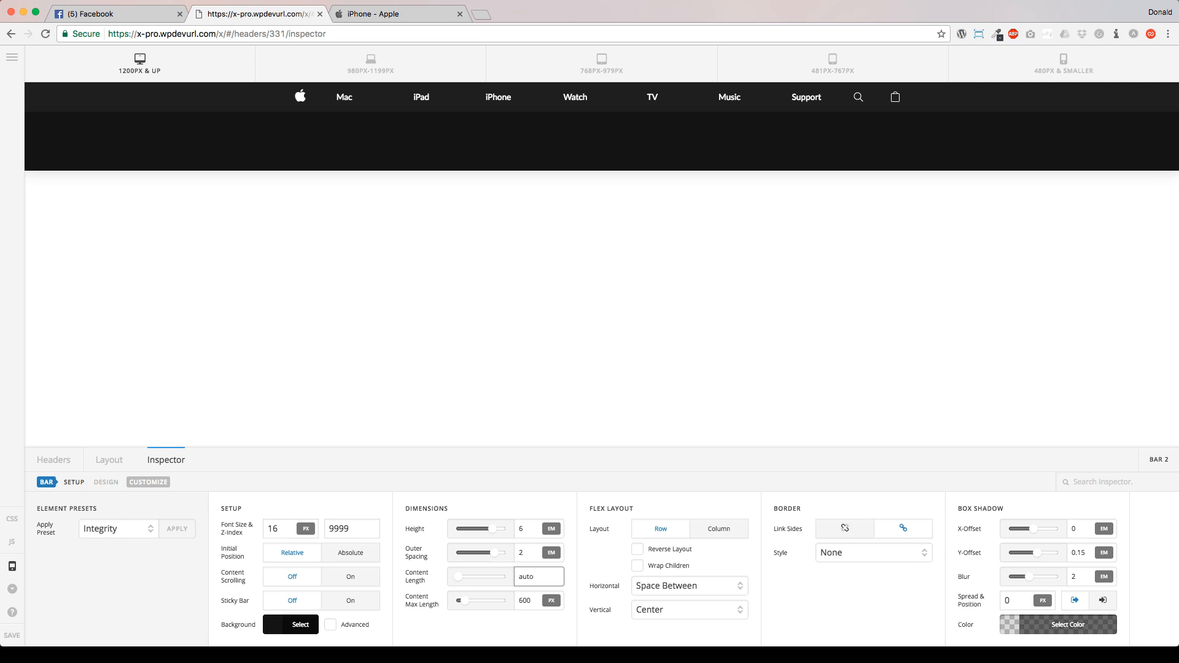
pyautogui.click(497, 458)
# Add a first container to Bar 2 and place a Navigation Inline element in it.
pyautogui.click(108, 461)
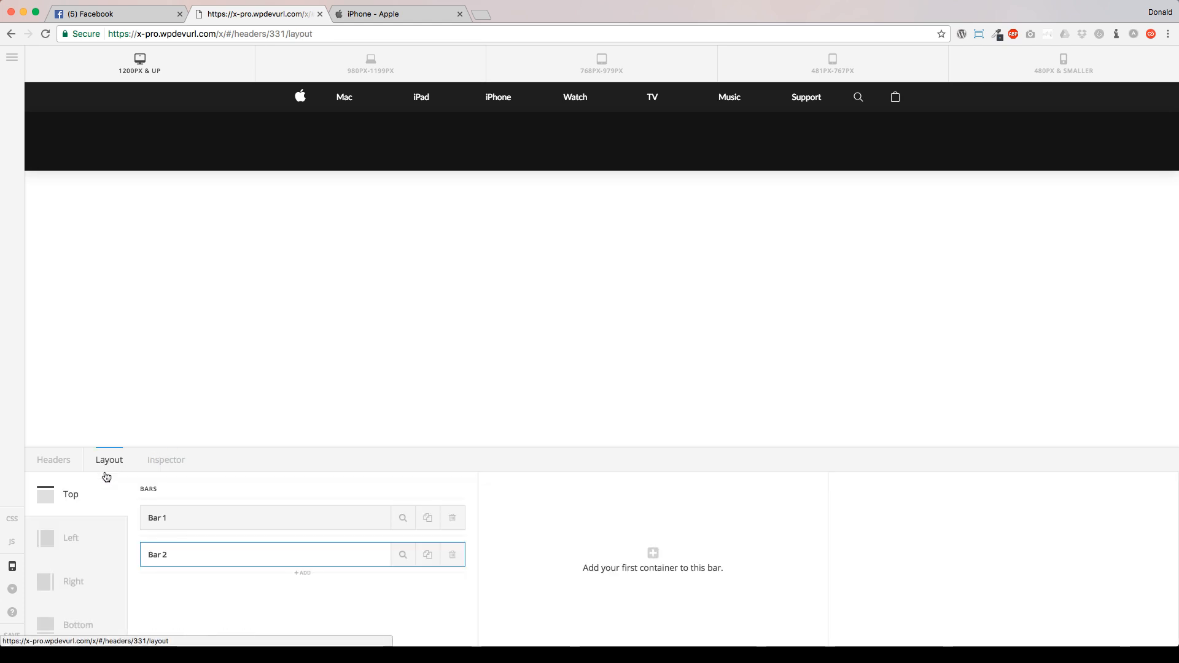
pyautogui.click(652, 559)
pyautogui.click(980, 564)
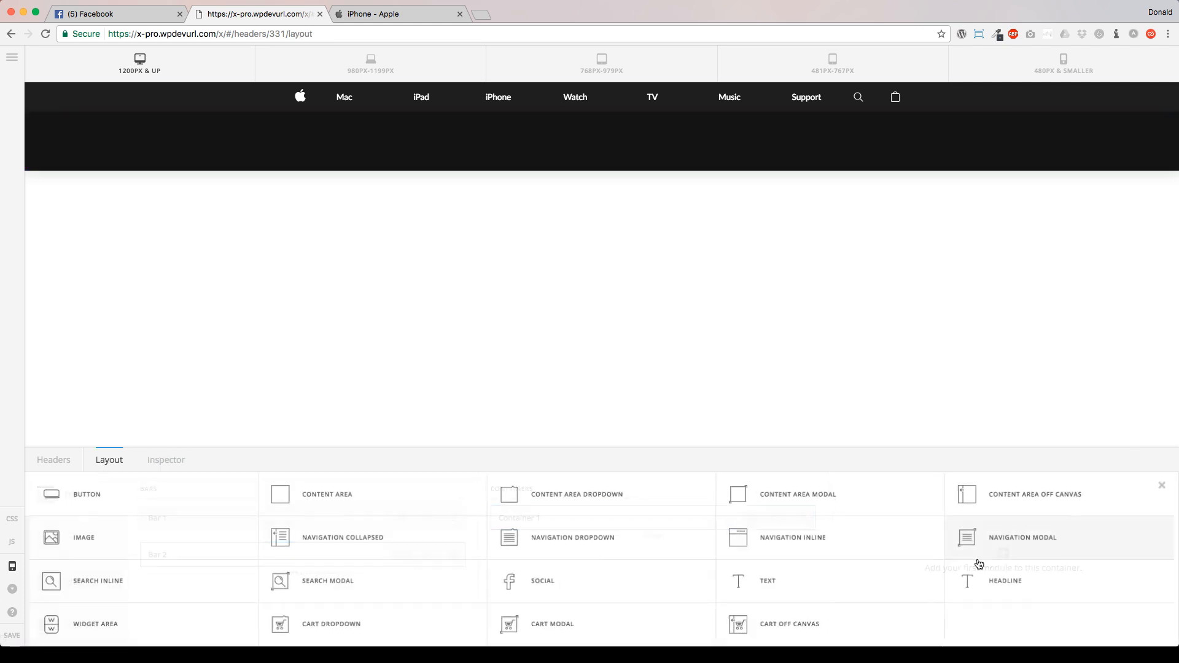
pyautogui.click(826, 537)
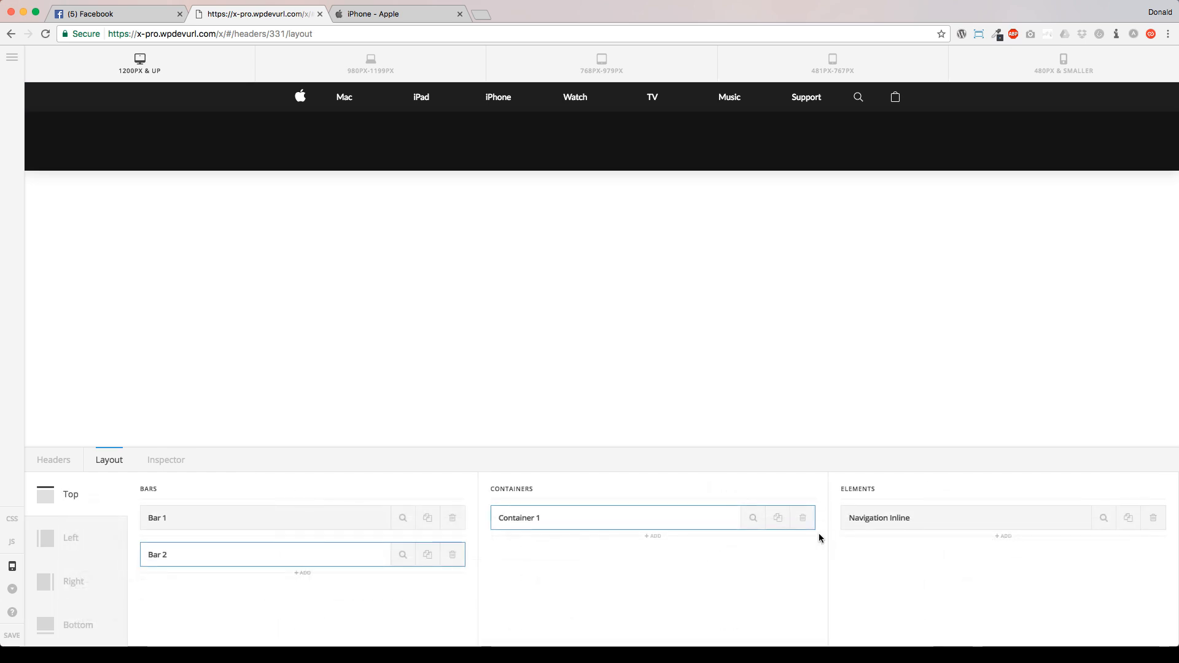
# Set the base text color of the top links in Bar 2's Navigation Inline element to white.
pyautogui.moveTo(509, 153)
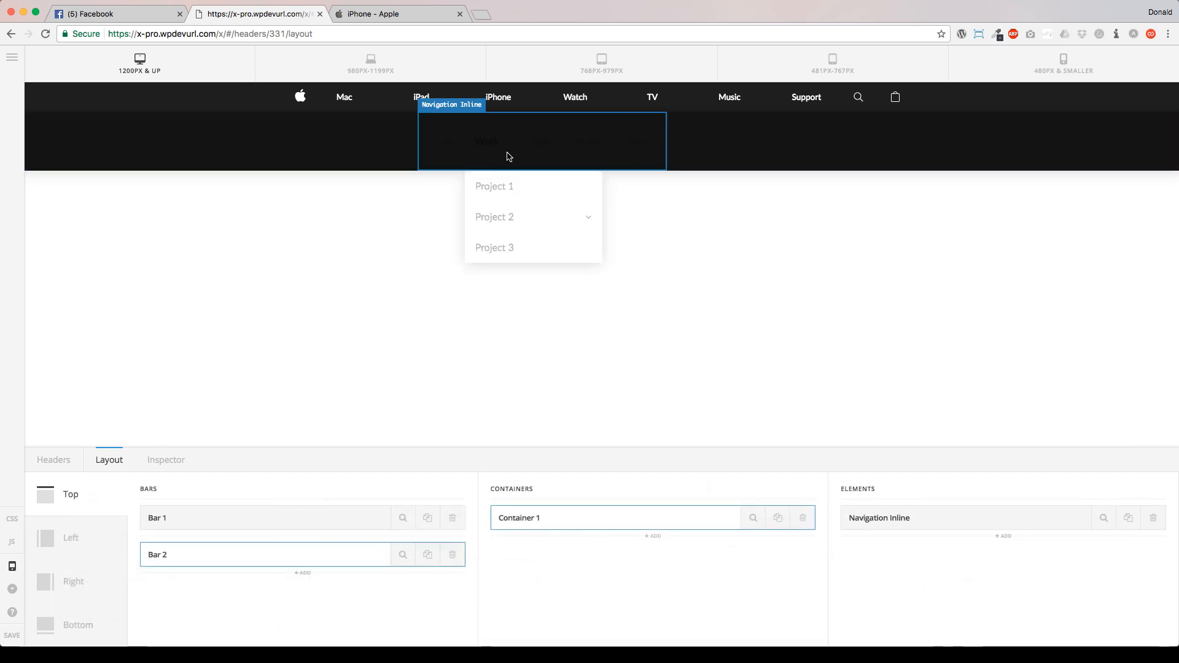
pyautogui.click(1104, 518)
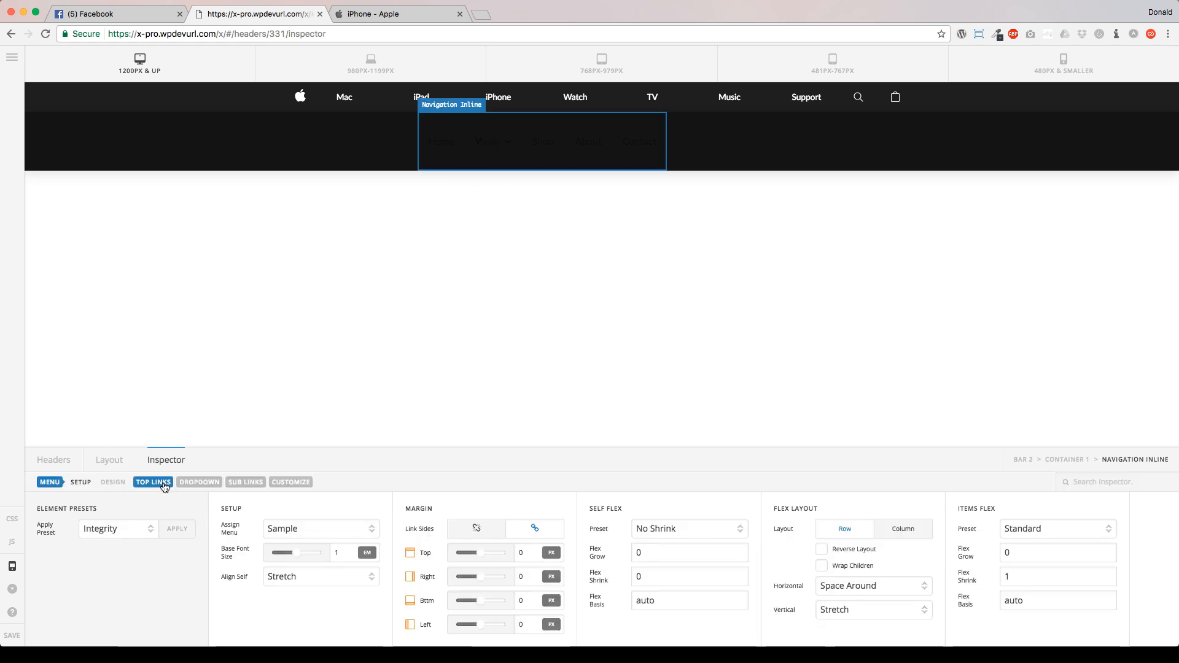
pyautogui.click(157, 482)
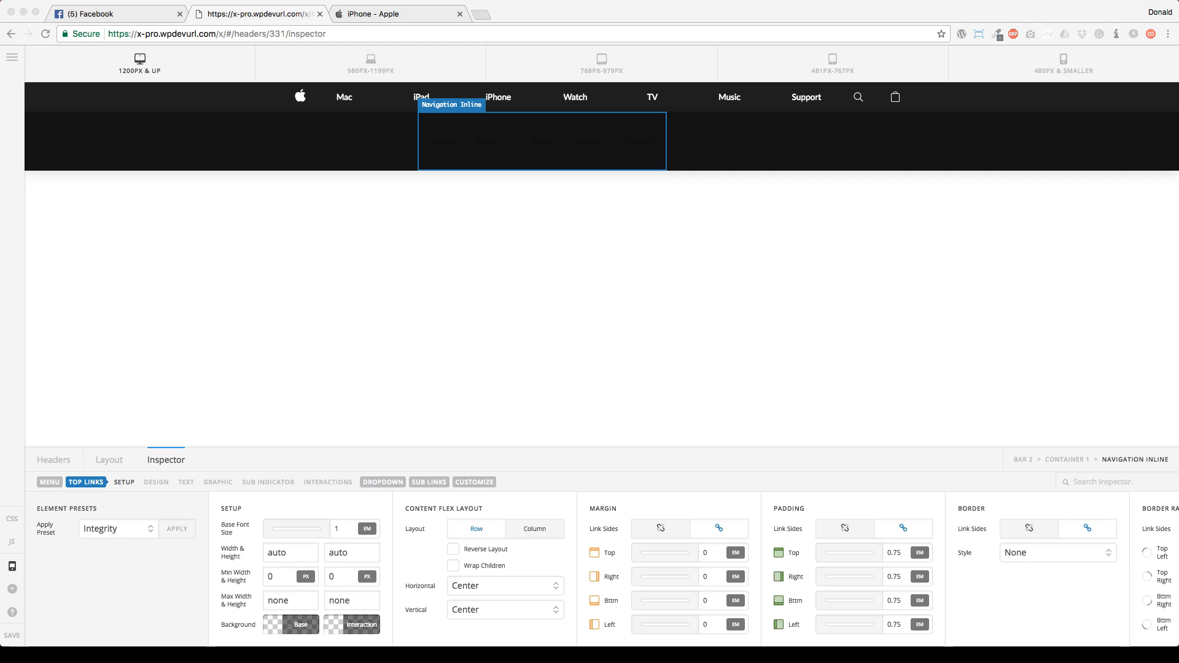
pyautogui.click(187, 482)
pyautogui.click(655, 628)
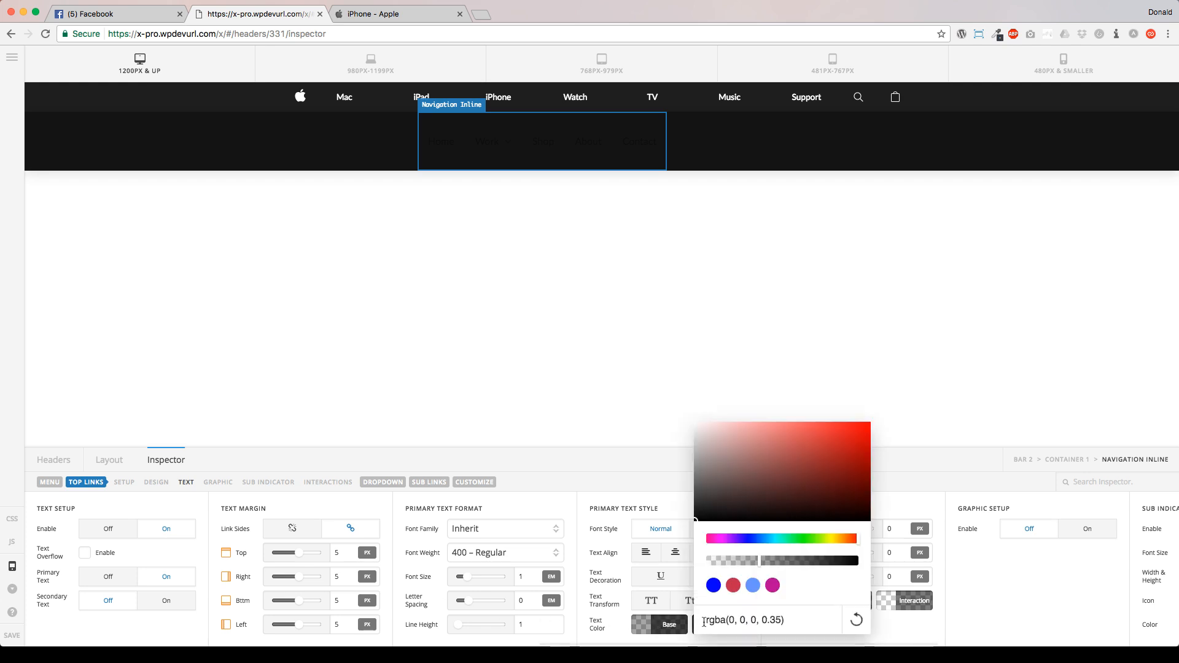
pyautogui.tripleClick(711, 619)
pyautogui.write('white')
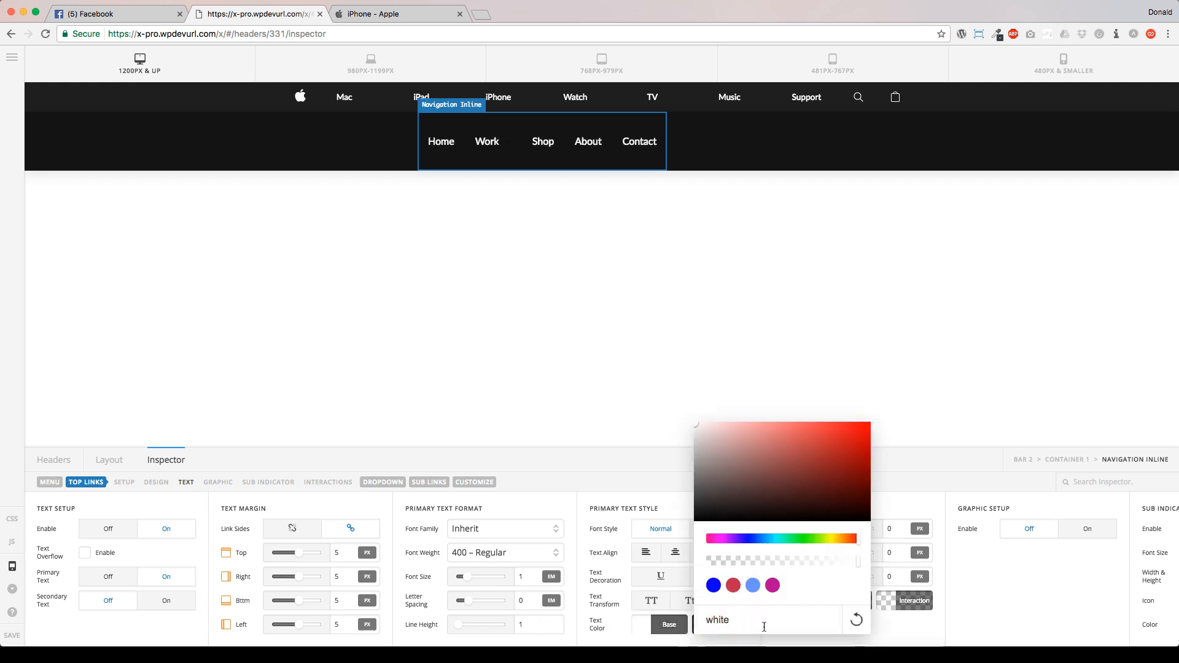
pyautogui.press('super+a')
pyautogui.click(667, 629)
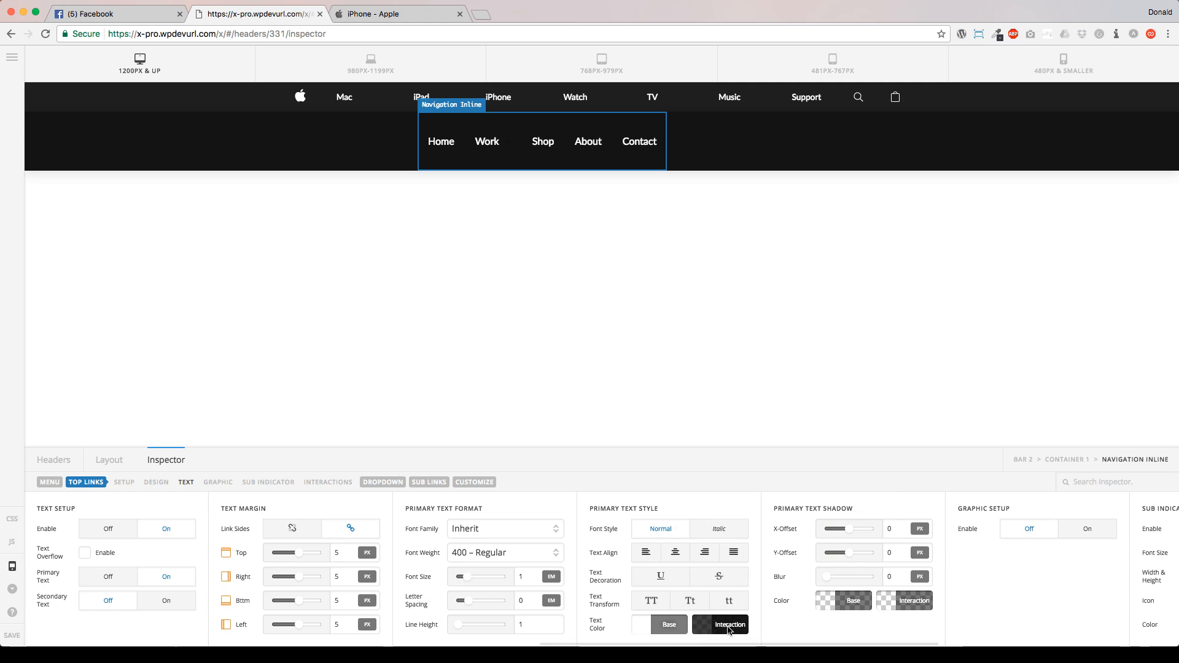
# Set the top links' interaction text color to rgb(102, 187, 255).
pyautogui.click(720, 628)
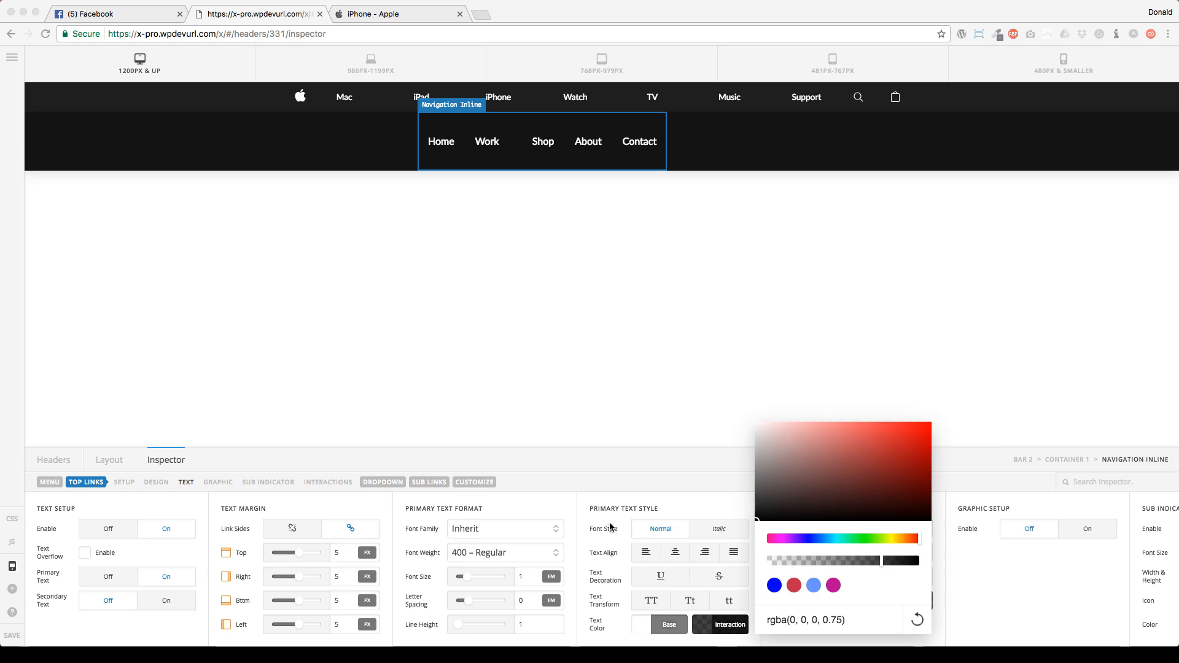
pyautogui.click(830, 599)
pyautogui.tripleClick(821, 621)
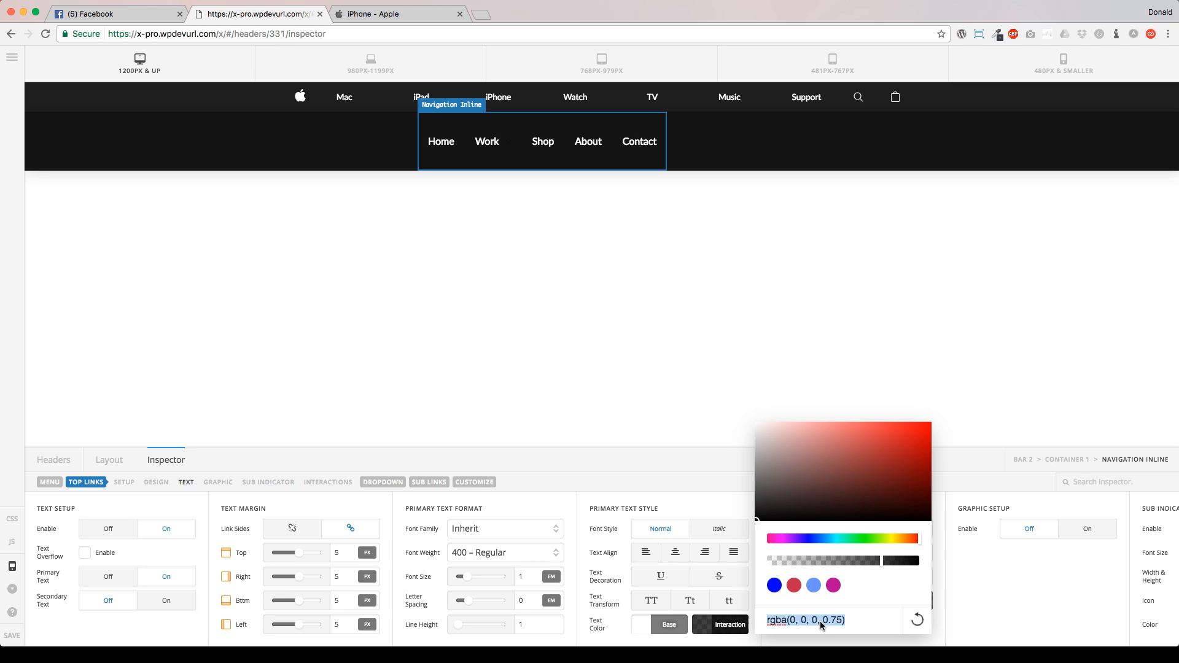
pyautogui.write('rgb(102, 187, 255)')
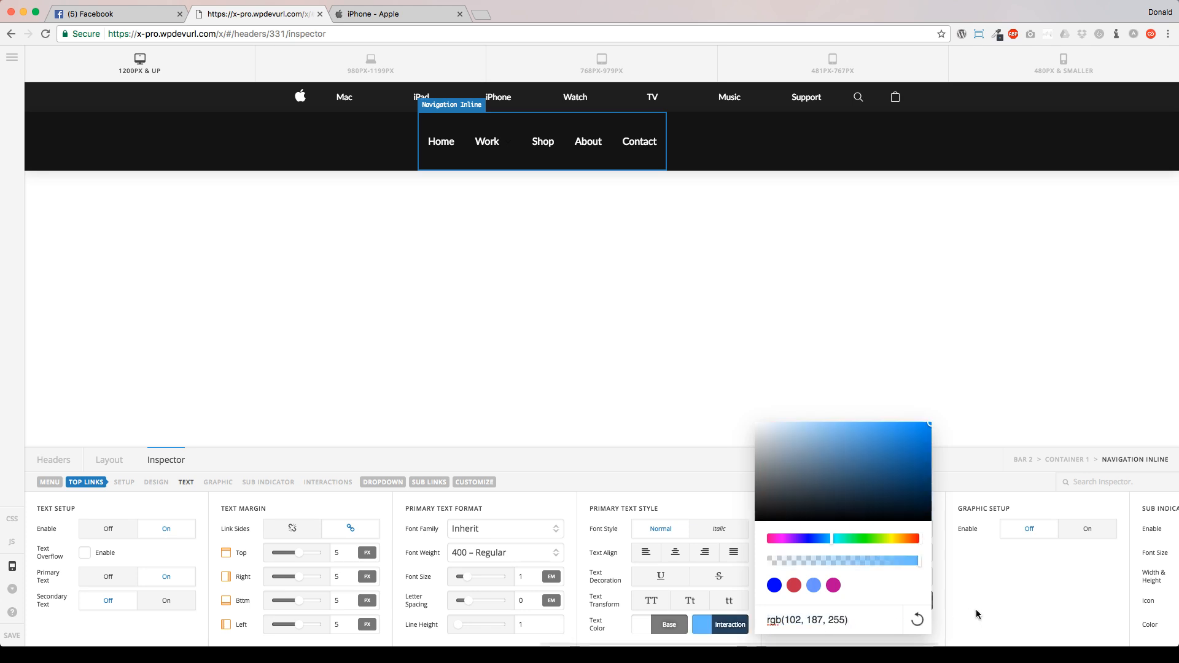
pyautogui.click(985, 604)
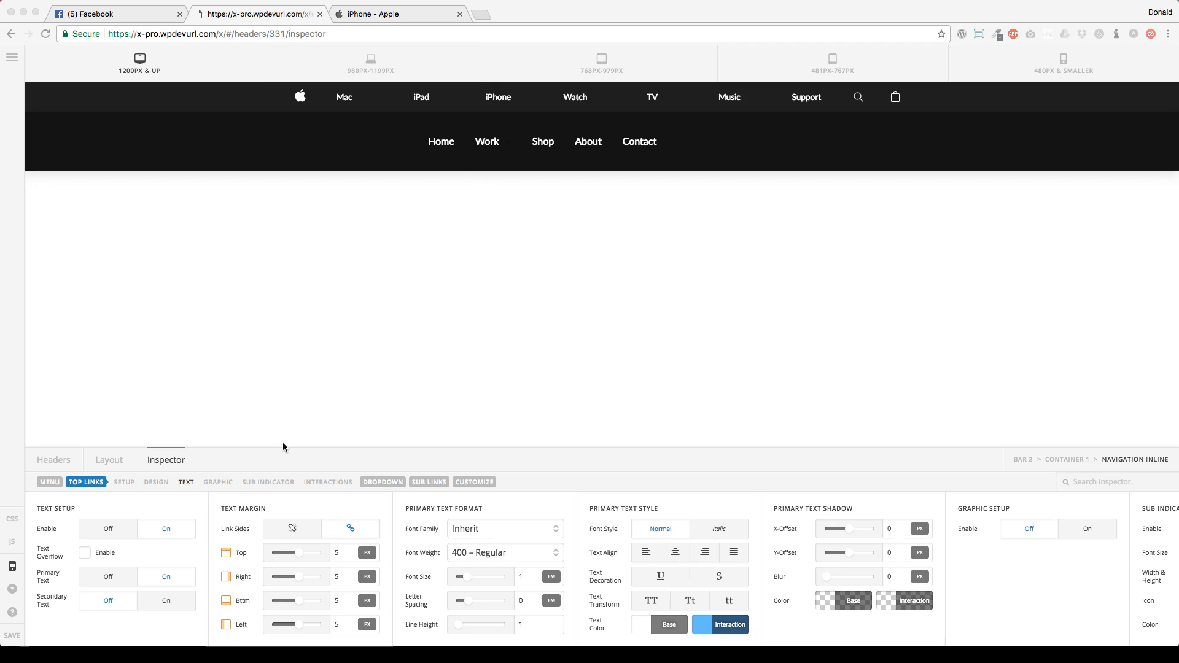
# Set the self flex preset of Bar 2's Container 1 to Fill Space Equally.
pyautogui.click(113, 465)
pyautogui.click(113, 465)
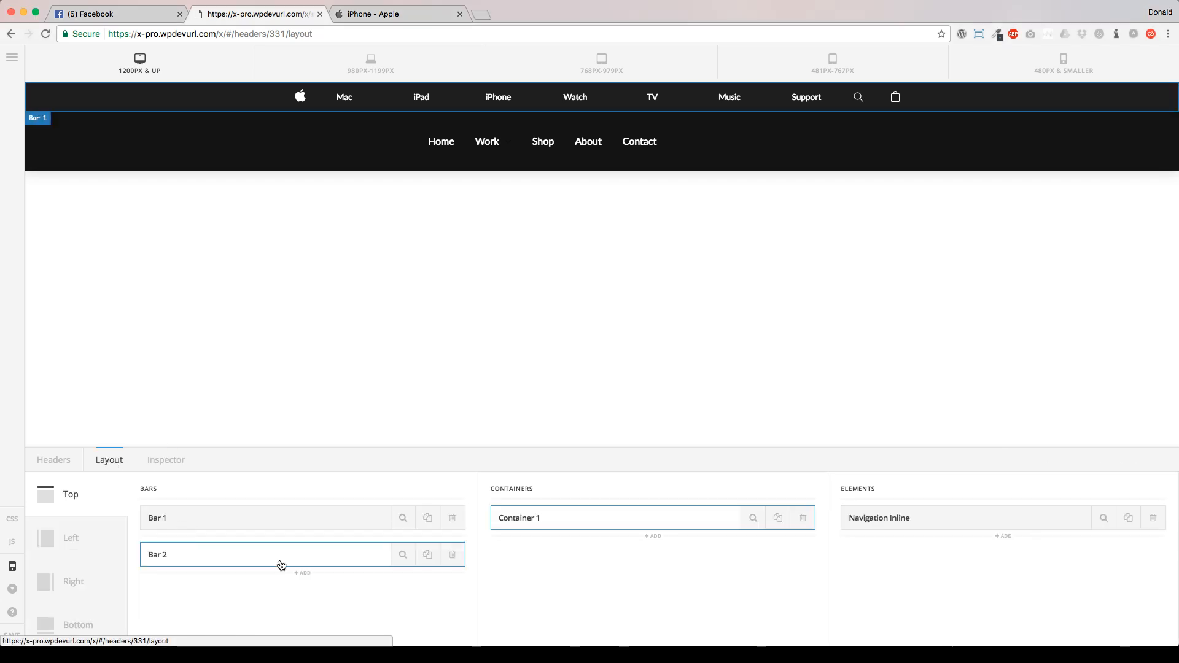
pyautogui.click(756, 519)
pyautogui.click(492, 534)
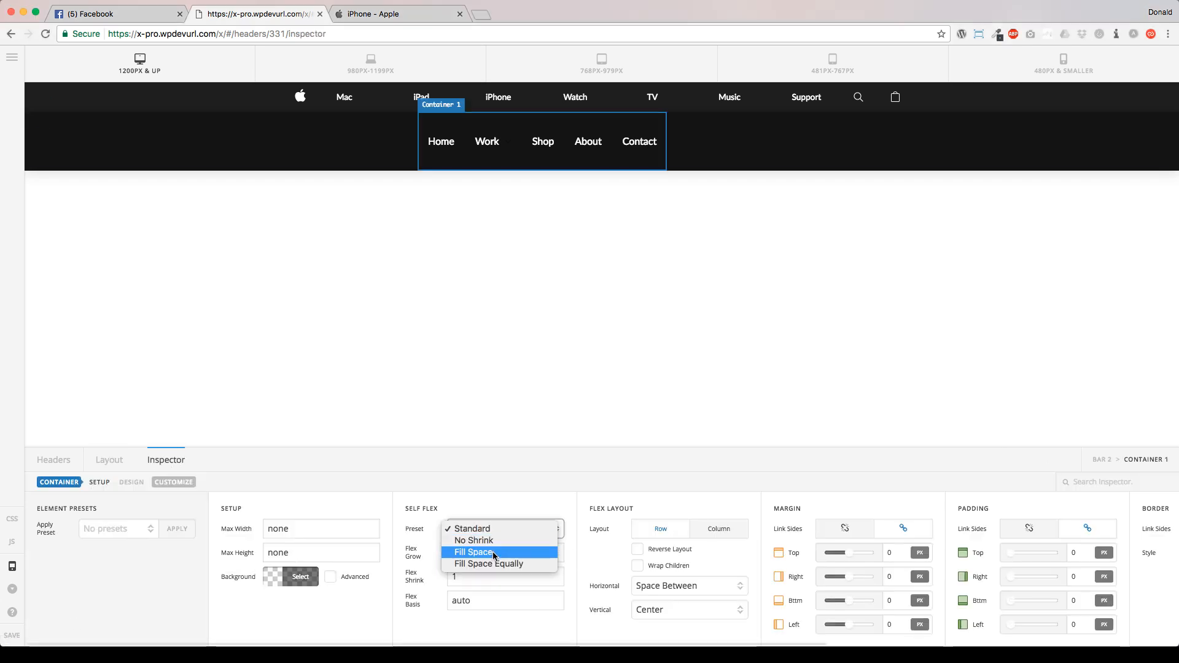
pyautogui.click(491, 563)
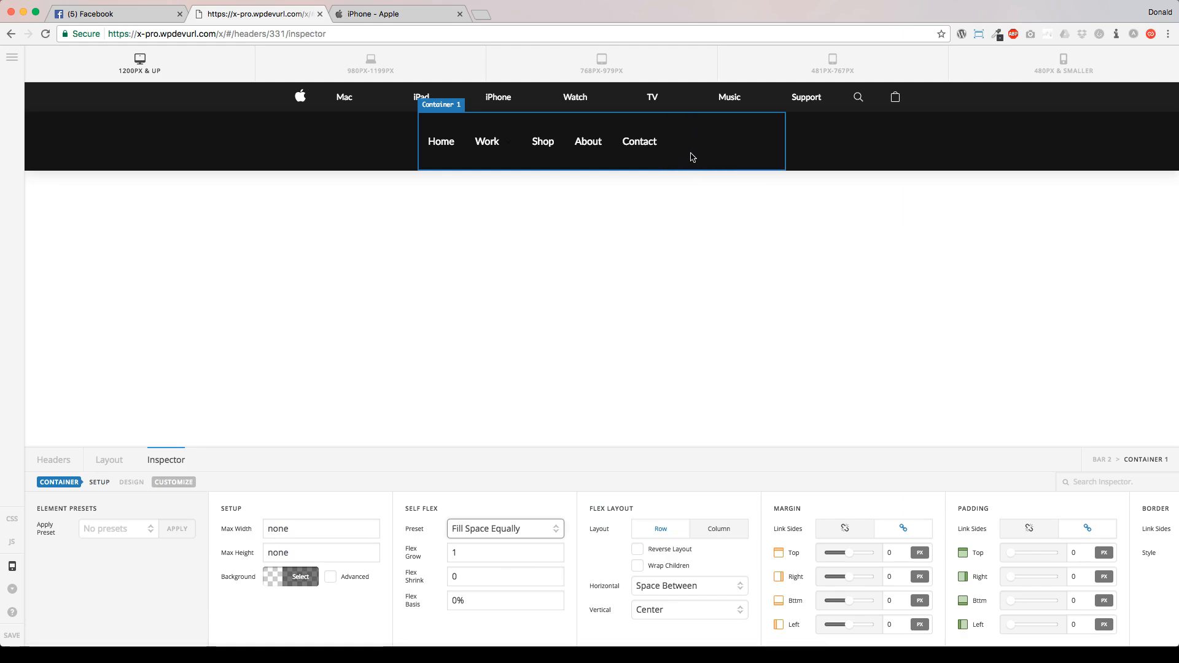
# Set both the self flex and items flex presets of Bar 2's Navigation Inline element to Fill Space Equally.
pyautogui.click(546, 162)
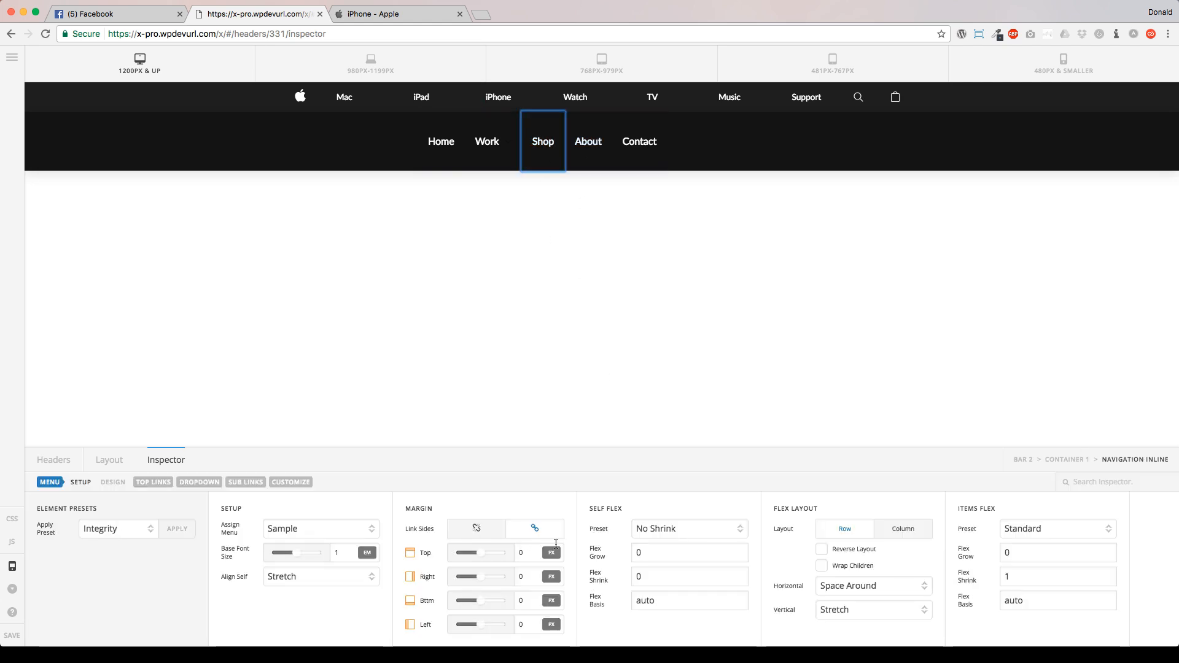
pyautogui.click(643, 530)
pyautogui.click(643, 552)
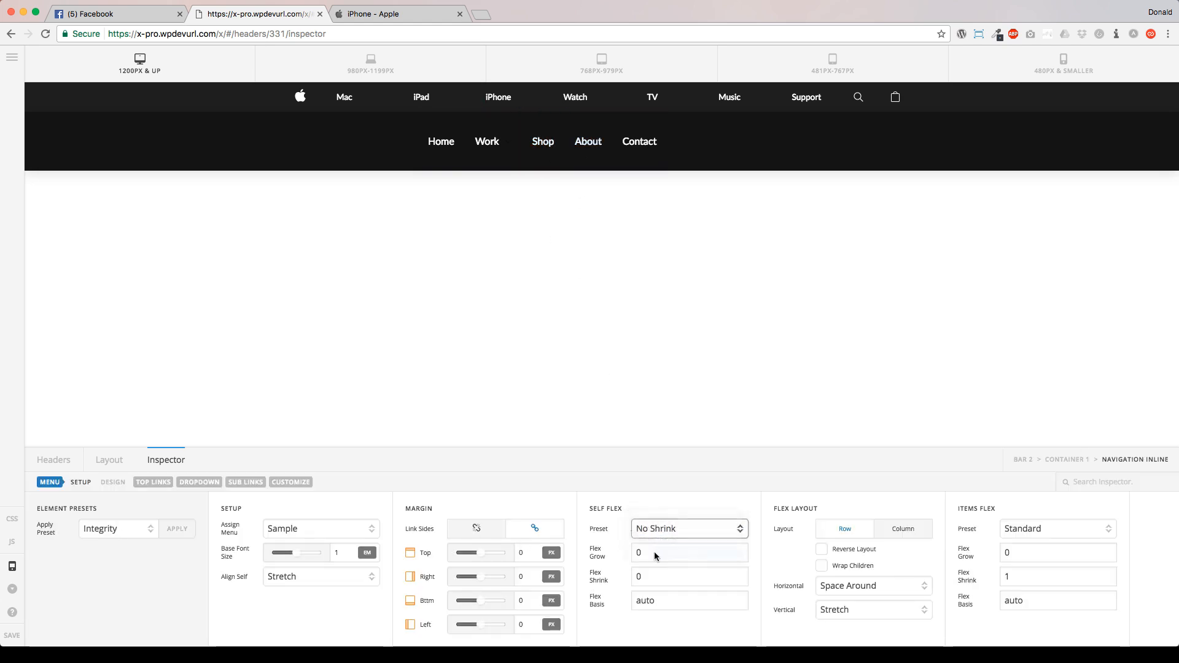
pyautogui.click(1063, 531)
pyautogui.click(1049, 563)
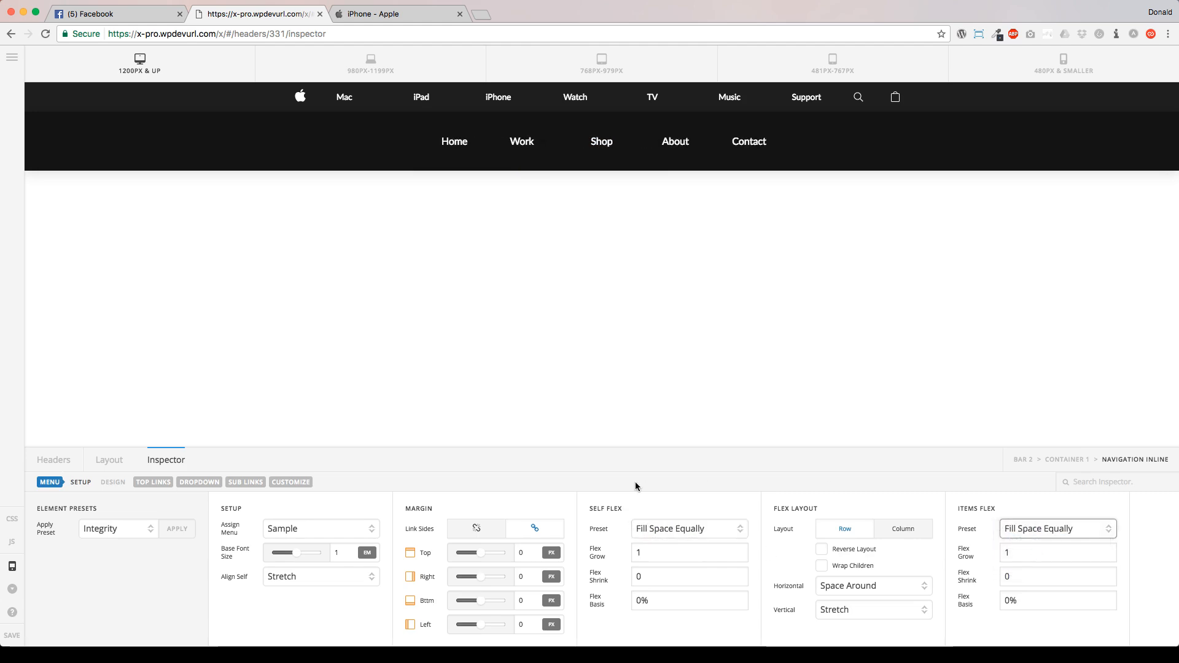
pyautogui.moveTo(546, 156)
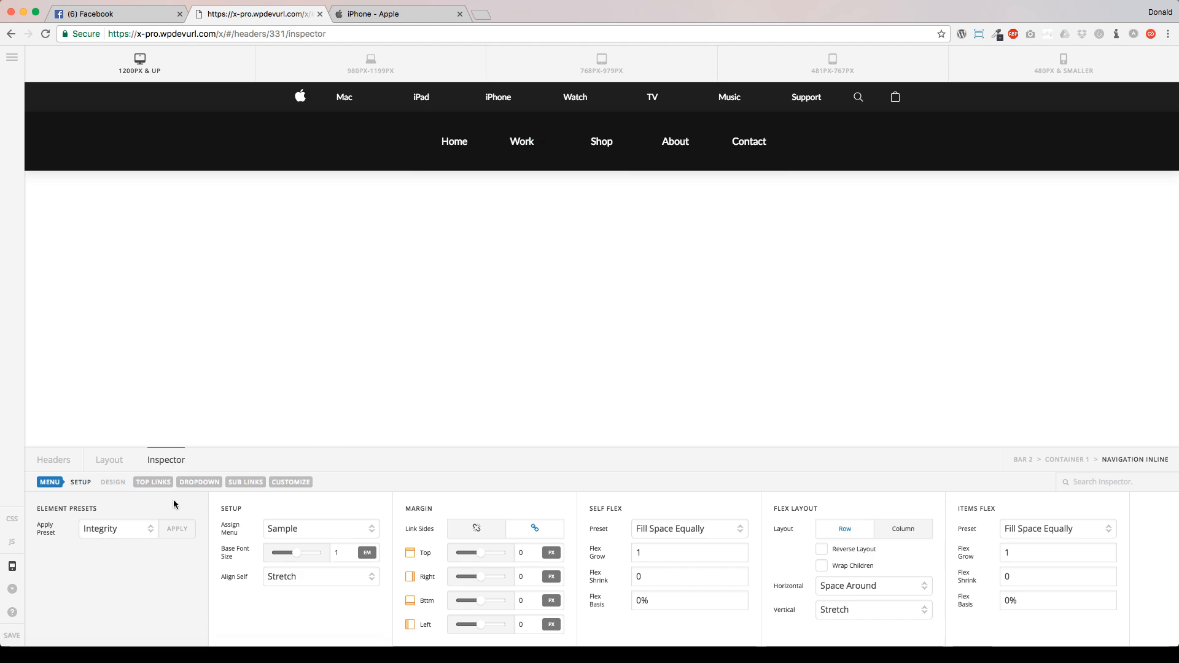
pyautogui.click(293, 532)
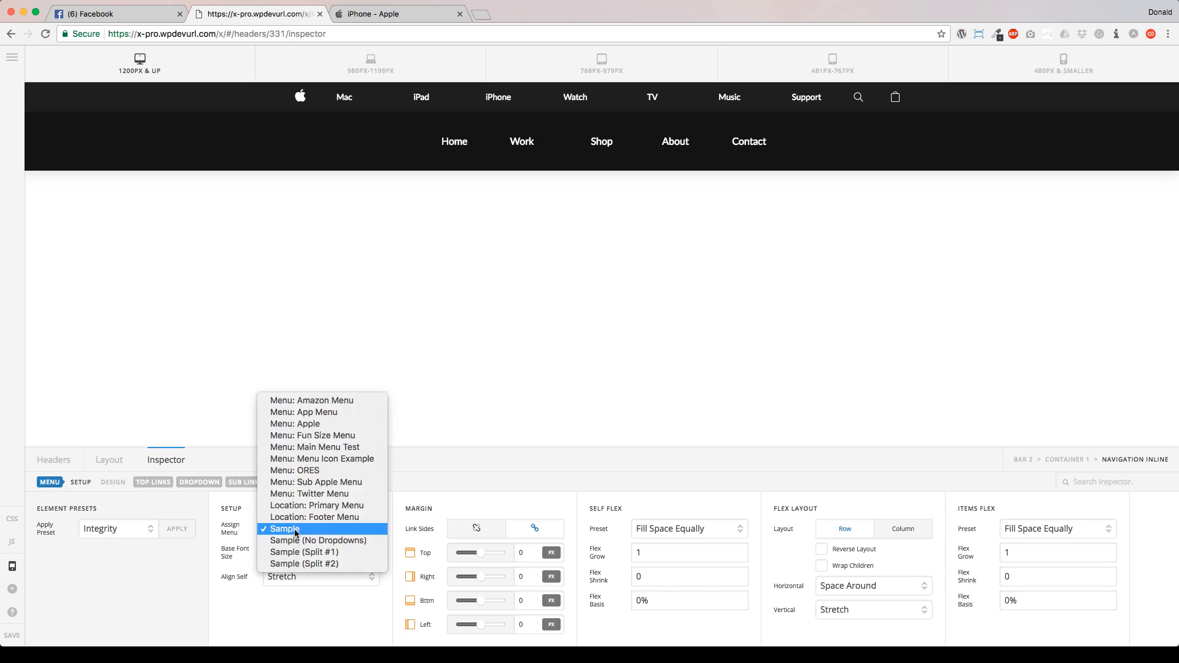
pyautogui.click(319, 484)
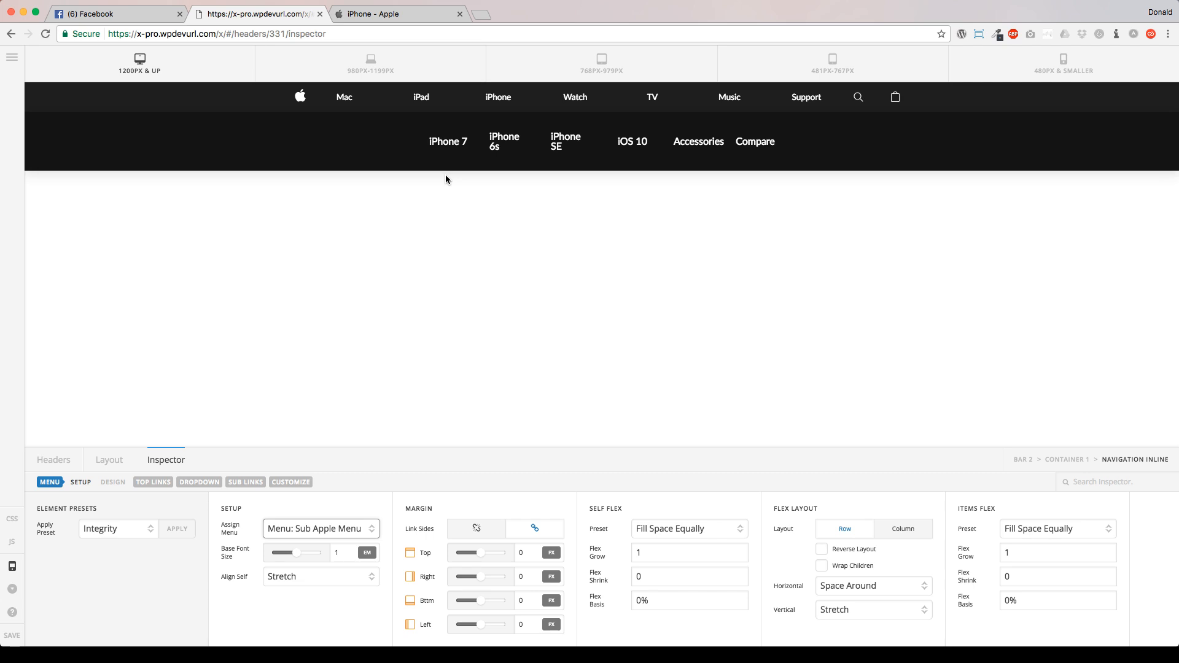
pyautogui.click(399, 14)
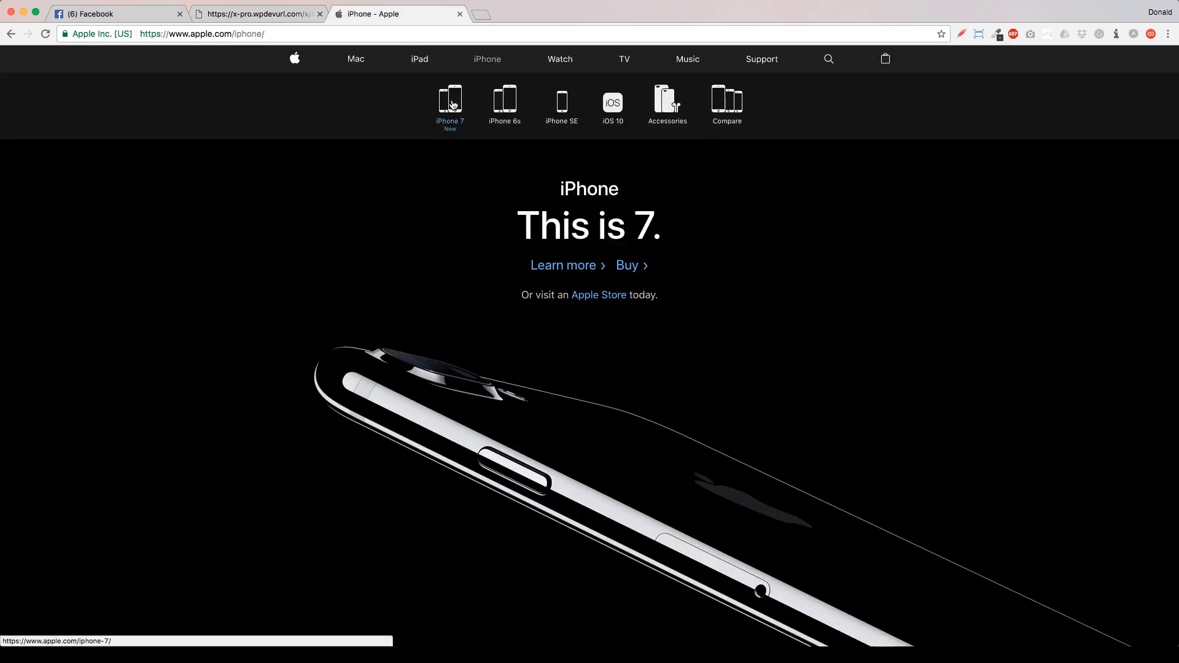
pyautogui.click(265, 14)
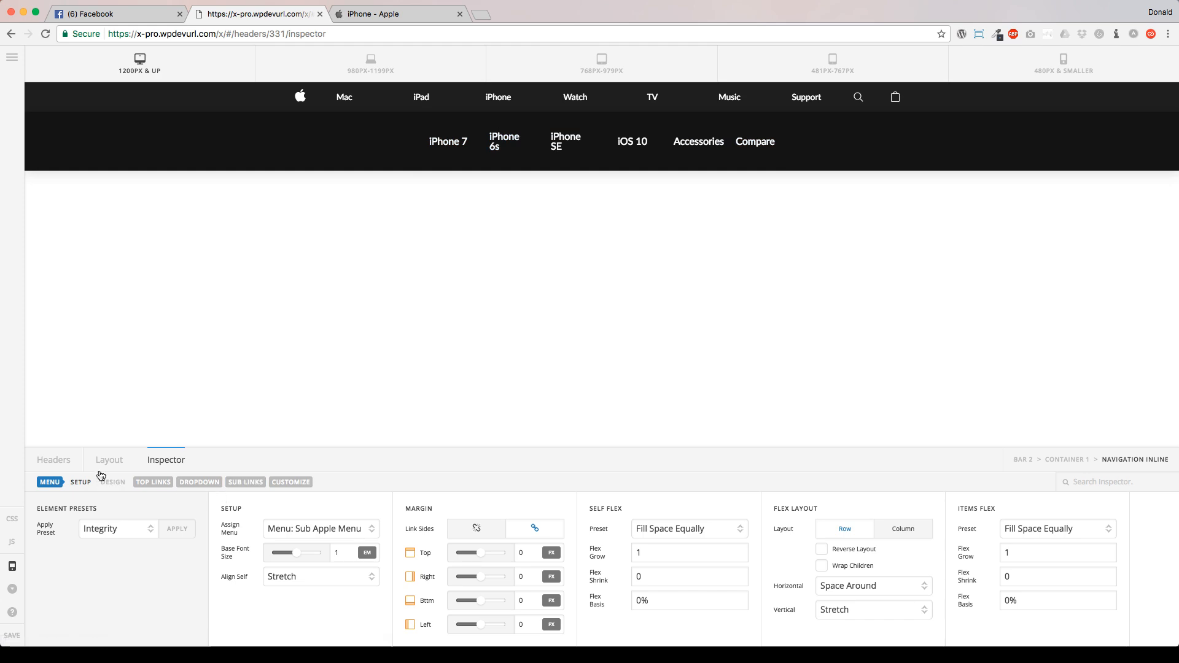
# Enable graphics for the submenu's top links and set the graphic type to image.
pyautogui.click(149, 483)
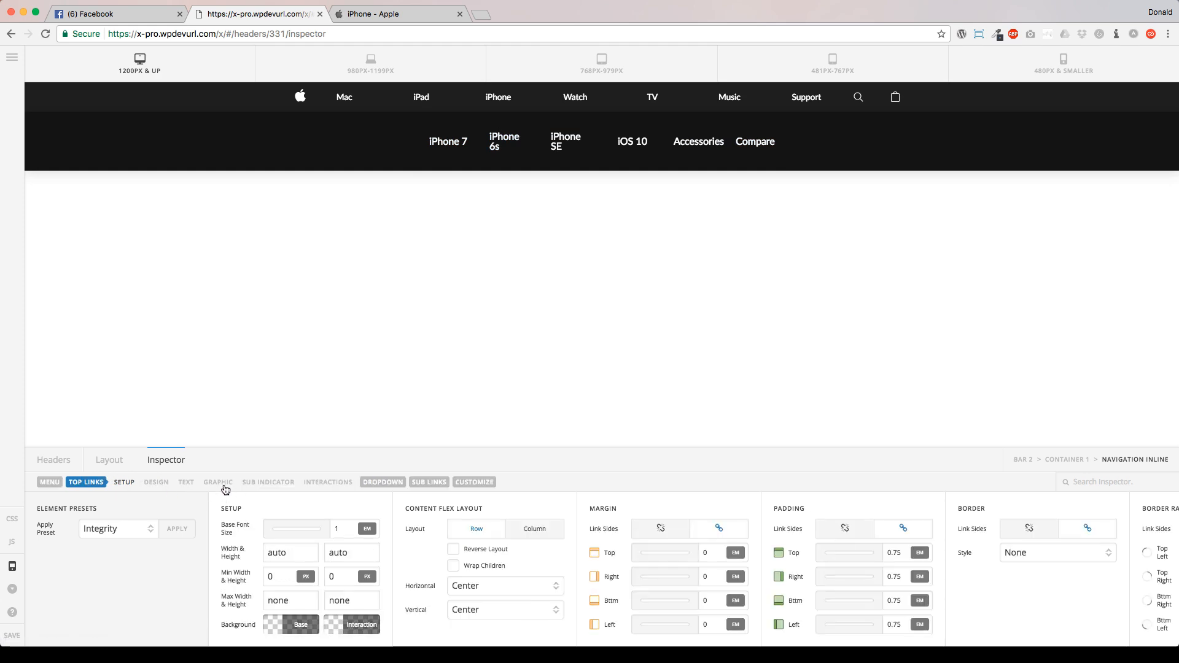
pyautogui.click(218, 483)
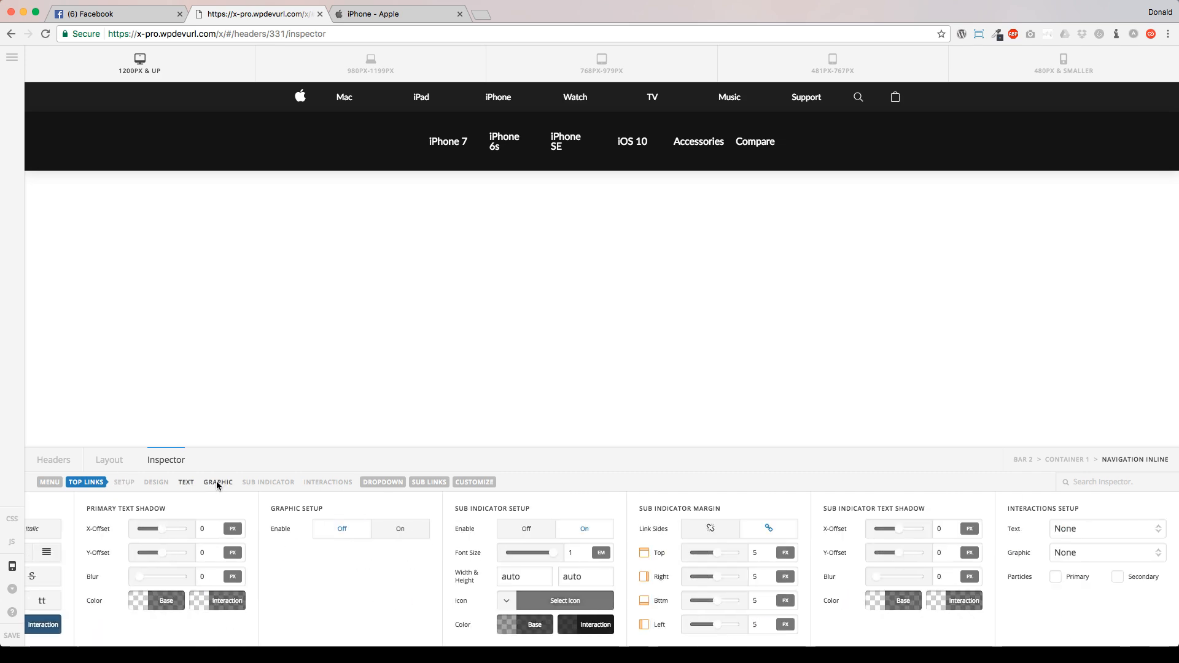
pyautogui.click(400, 535)
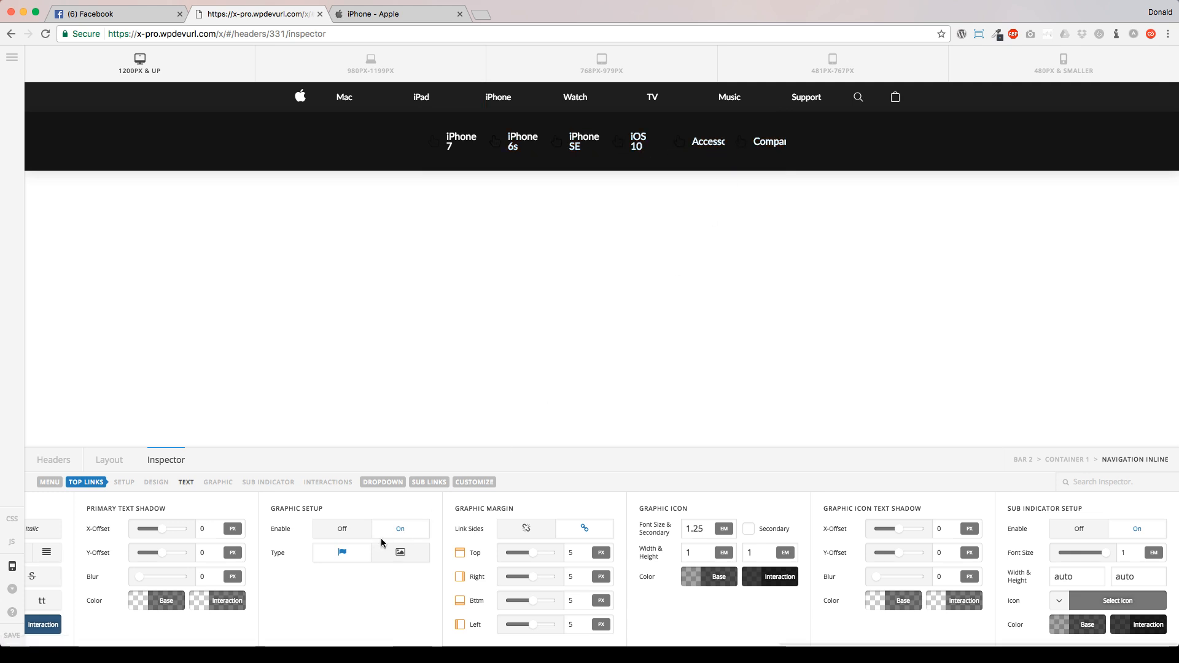
pyautogui.click(387, 557)
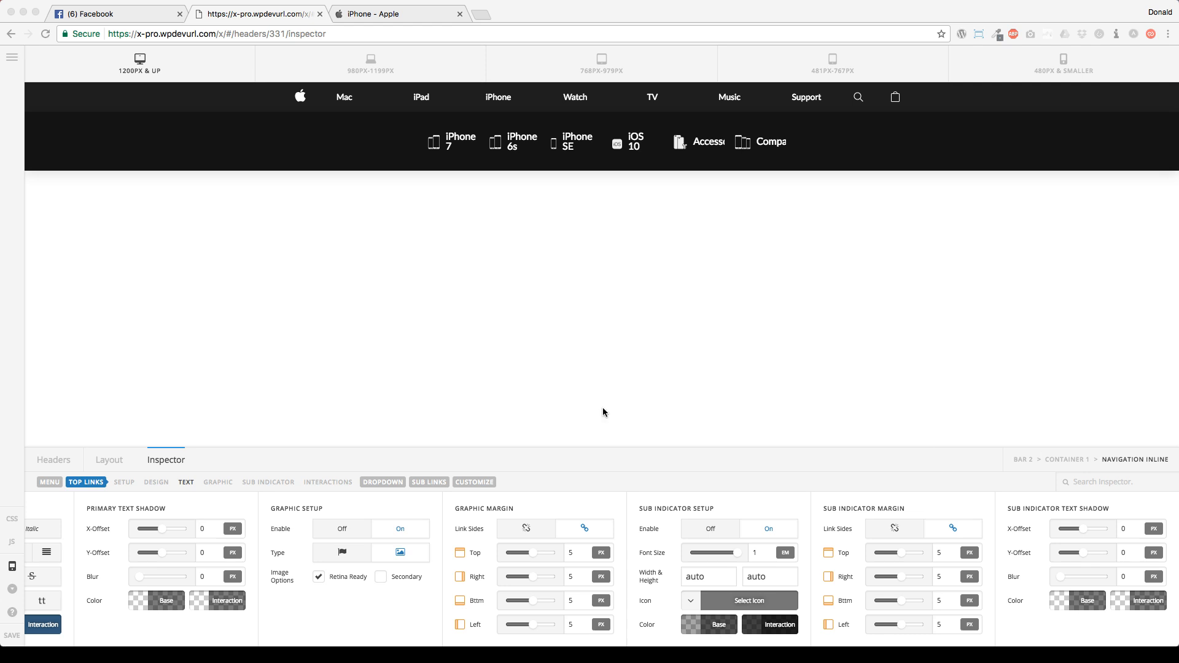
# Set the top links' content flex layout to Column and turn off Retina Ready for their images.
pyautogui.click(178, 477)
pyautogui.click(124, 484)
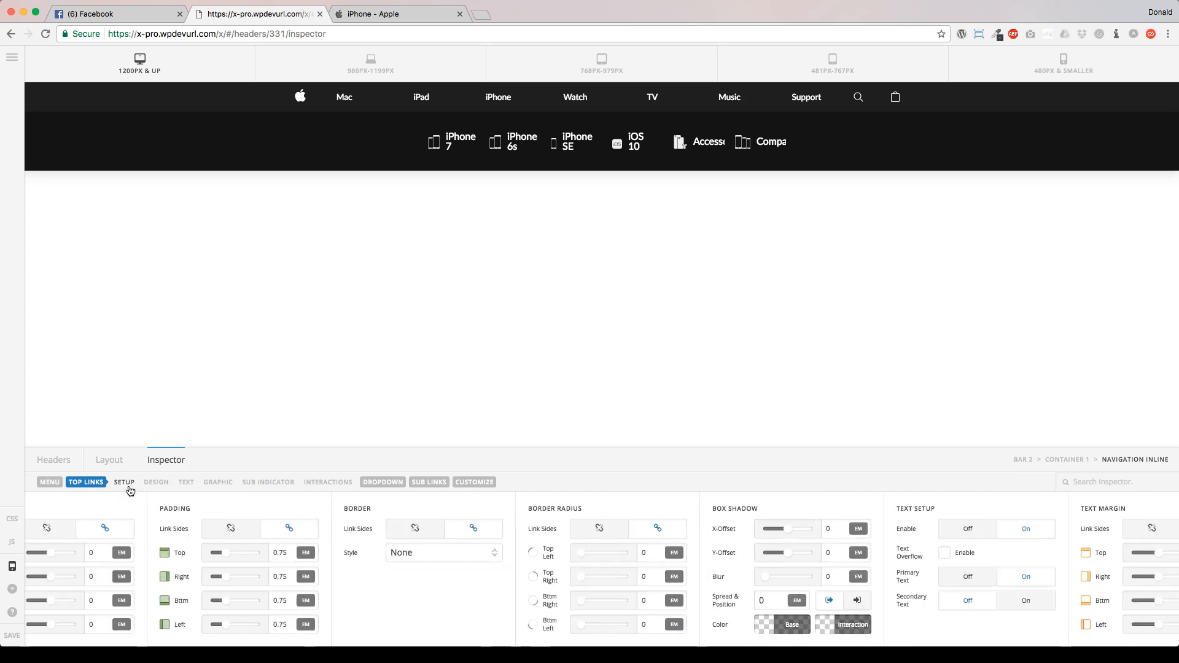
pyautogui.click(348, 530)
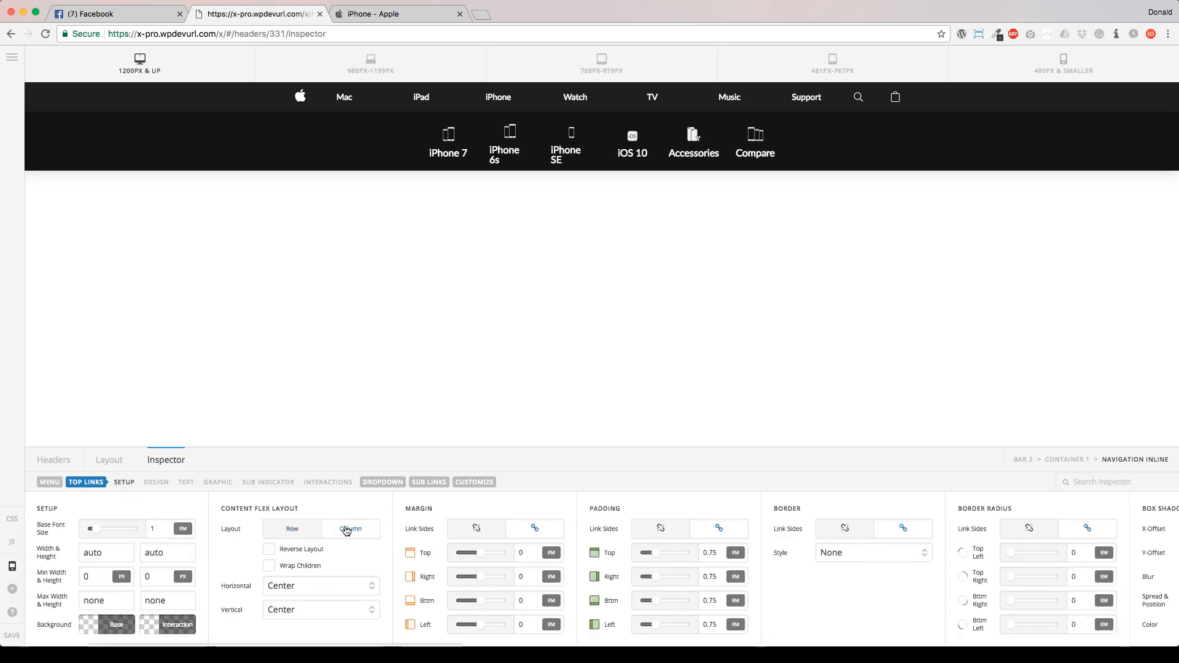
pyautogui.click(220, 484)
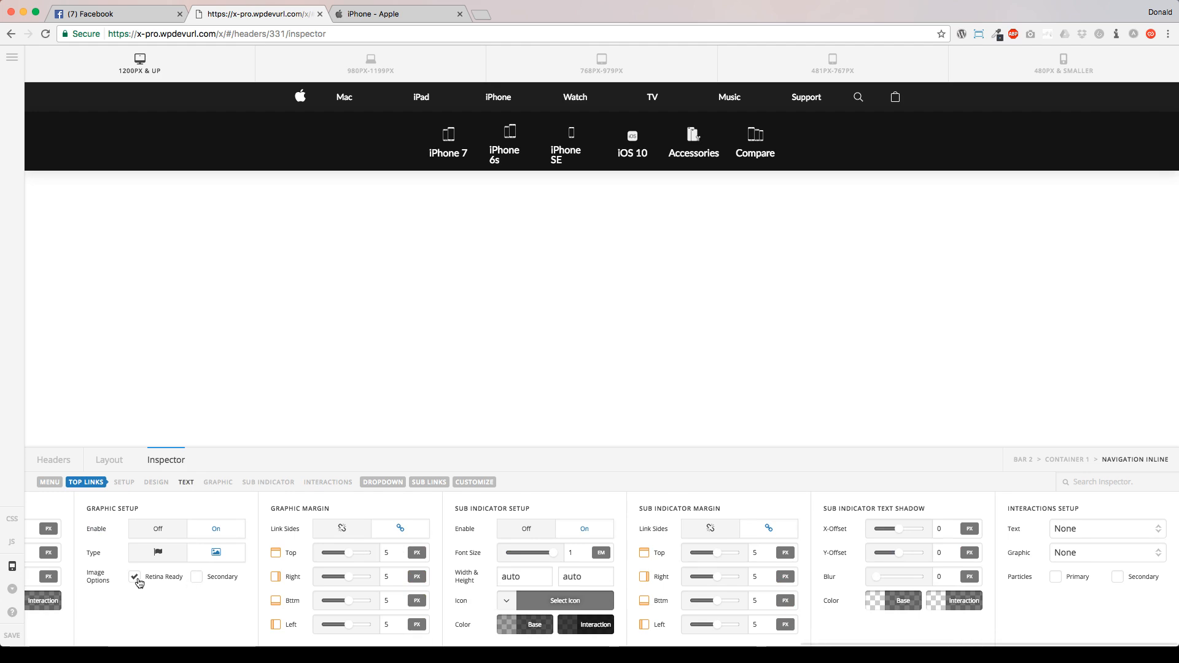
pyautogui.click(135, 577)
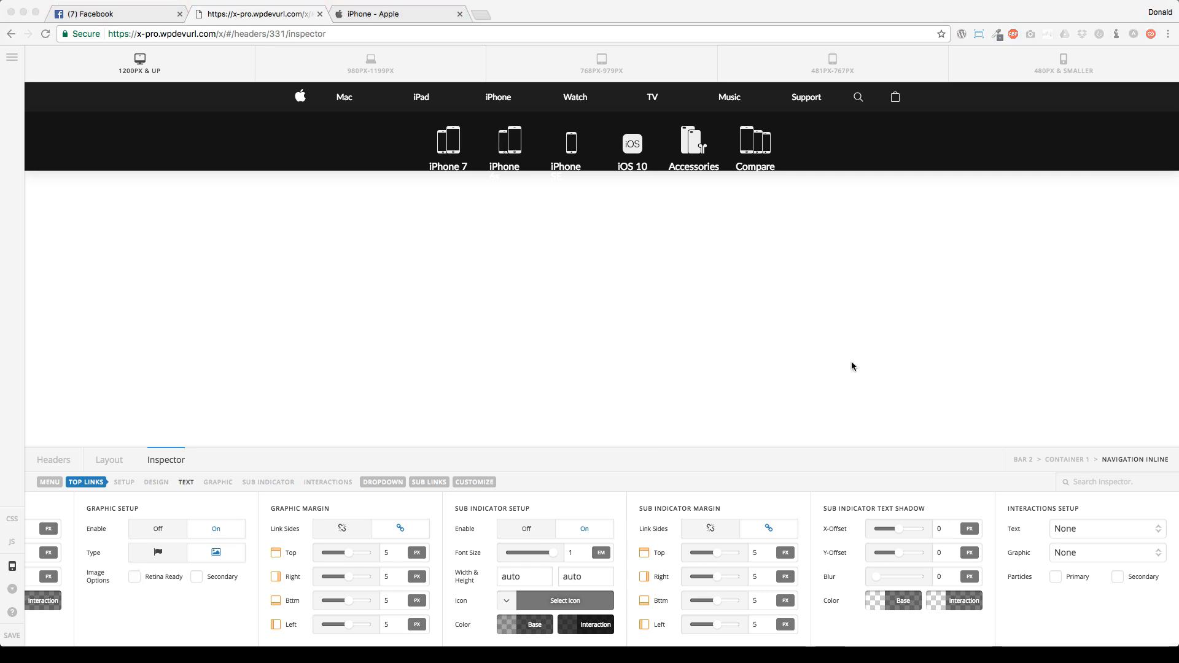
# Set Bar 2's height to 7.5 em.
pyautogui.click(216, 154)
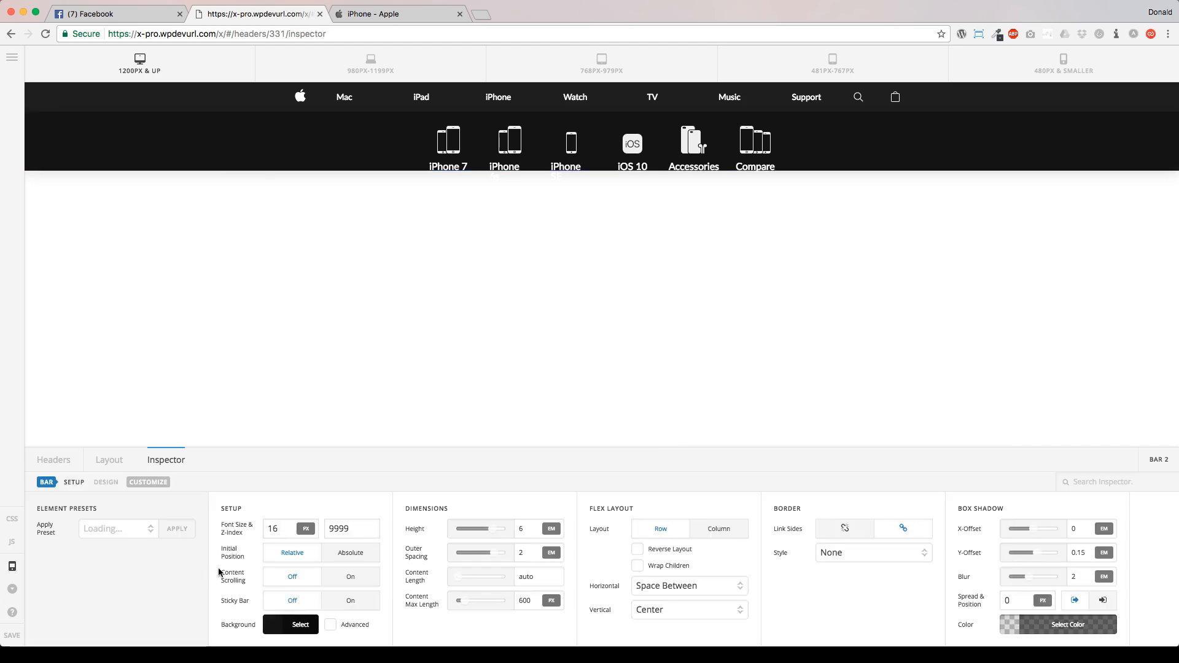
pyautogui.click(519, 530)
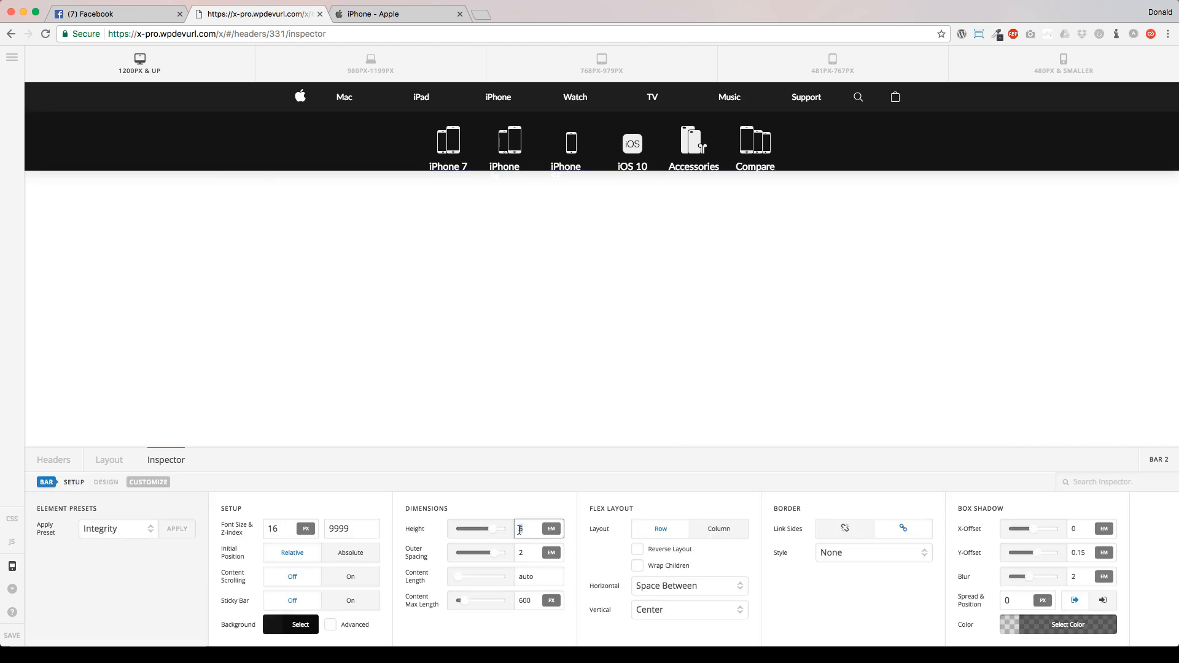
pyautogui.write('7.5')
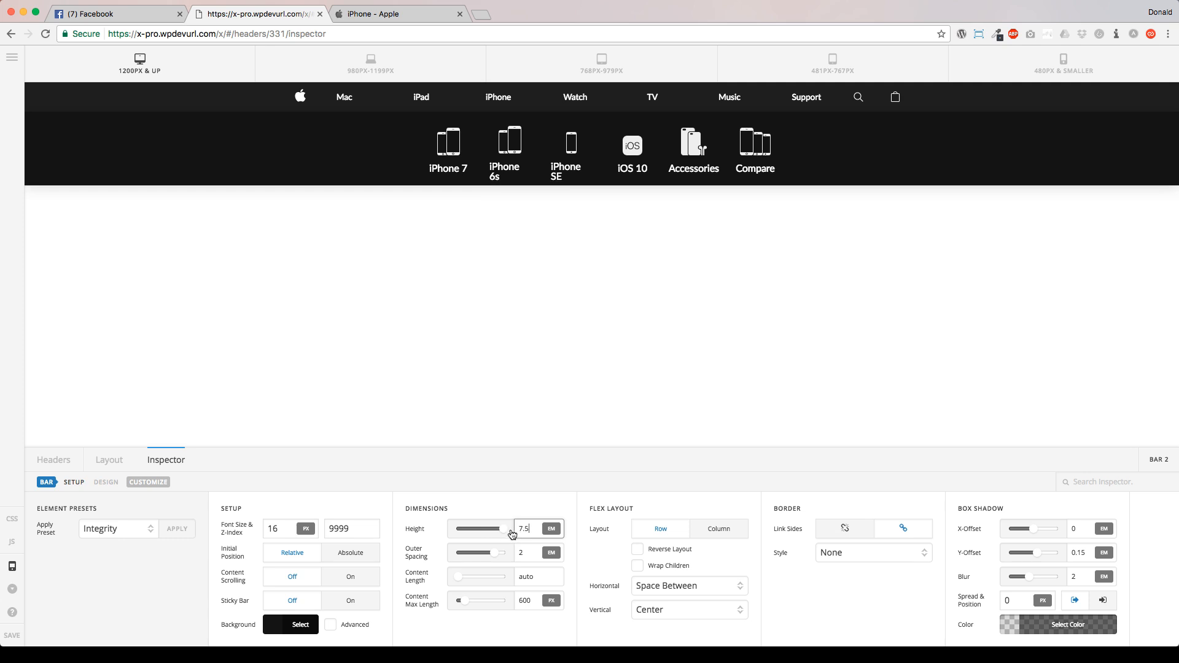
# Try the Wrap Children option in the Bar 2 navigation's flex layout, and turn it back off.
pyautogui.click(447, 164)
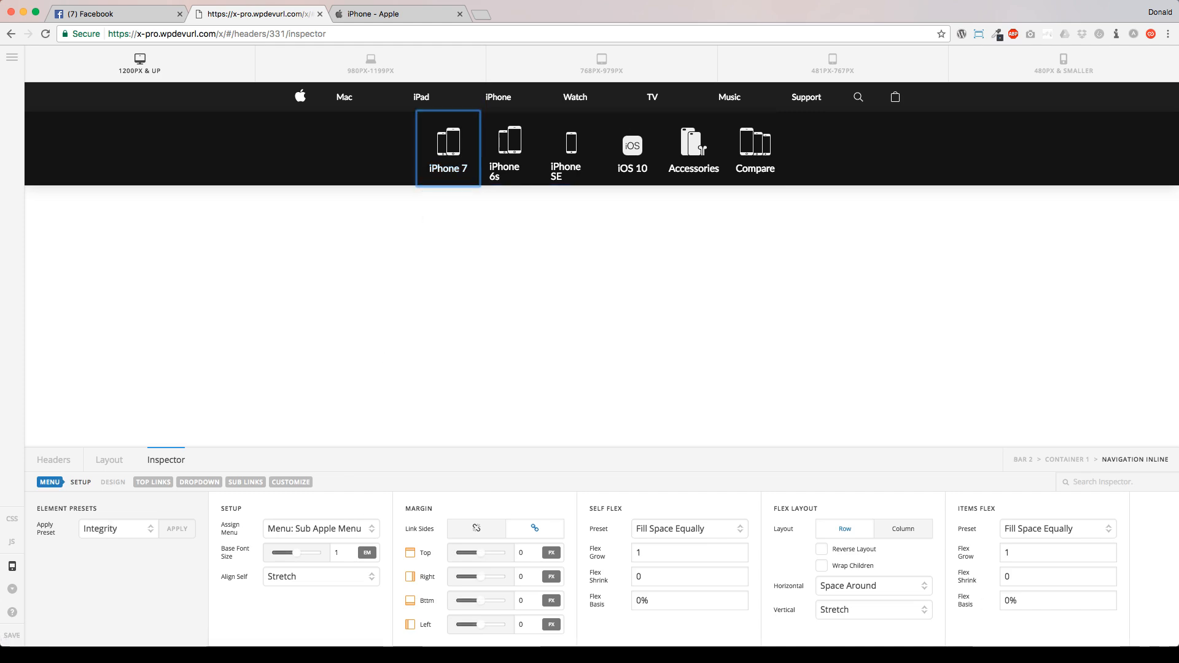
pyautogui.press('super+Tab')
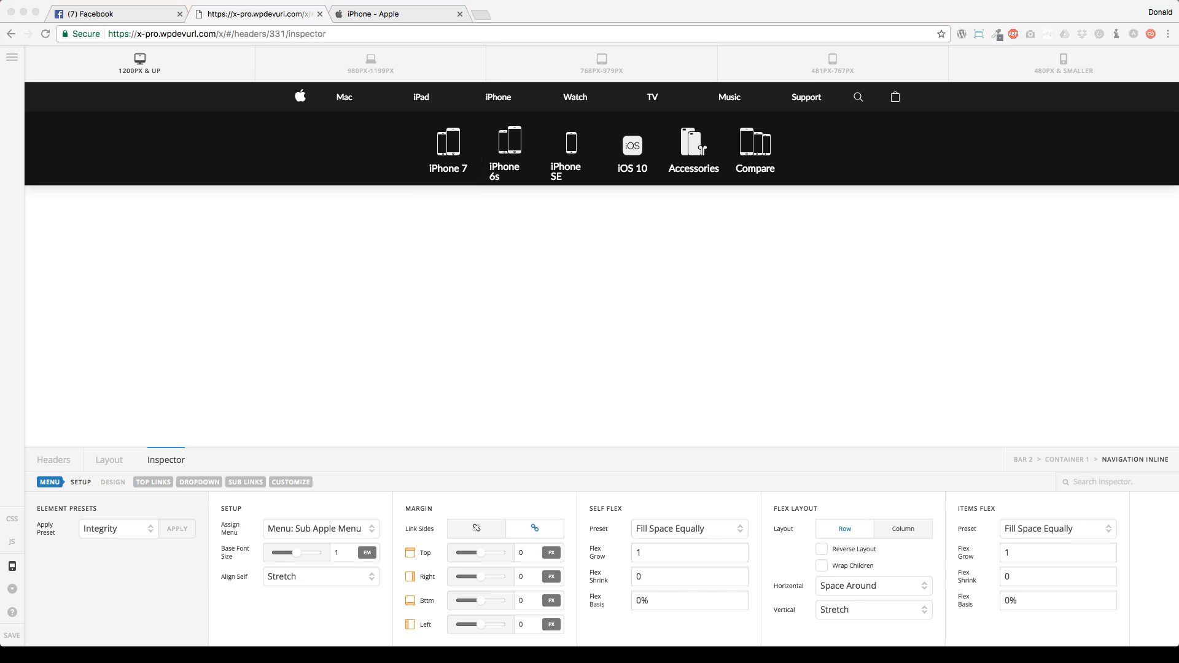
pyautogui.click(507, 150)
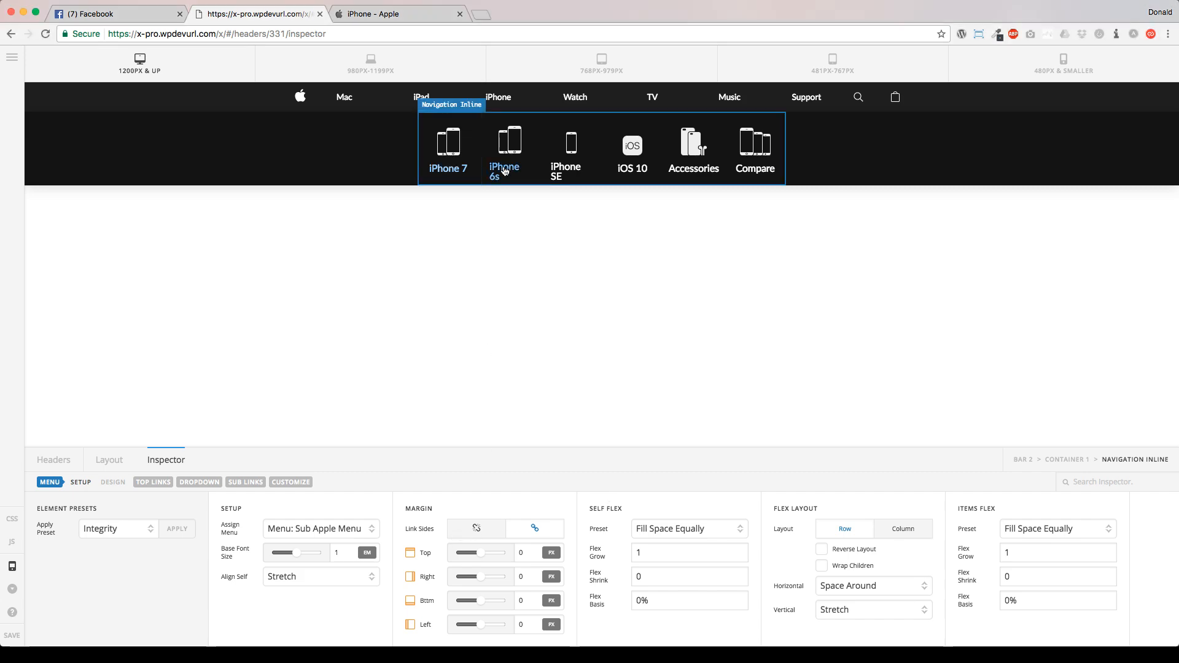
pyautogui.click(505, 171)
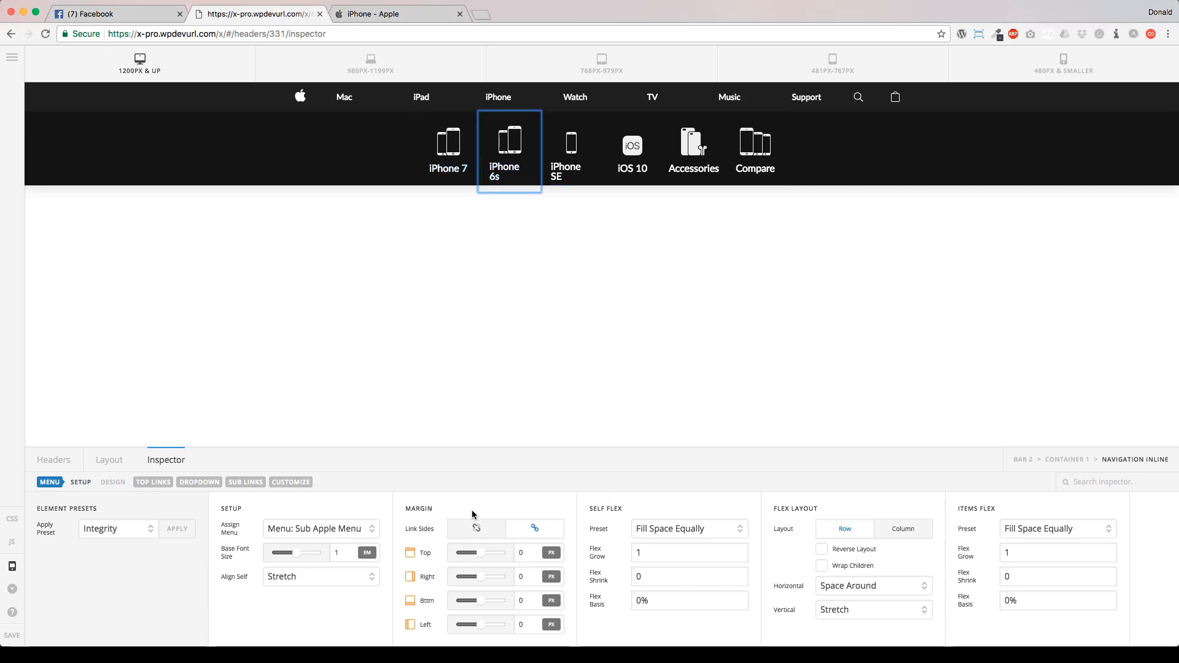
pyautogui.click(822, 565)
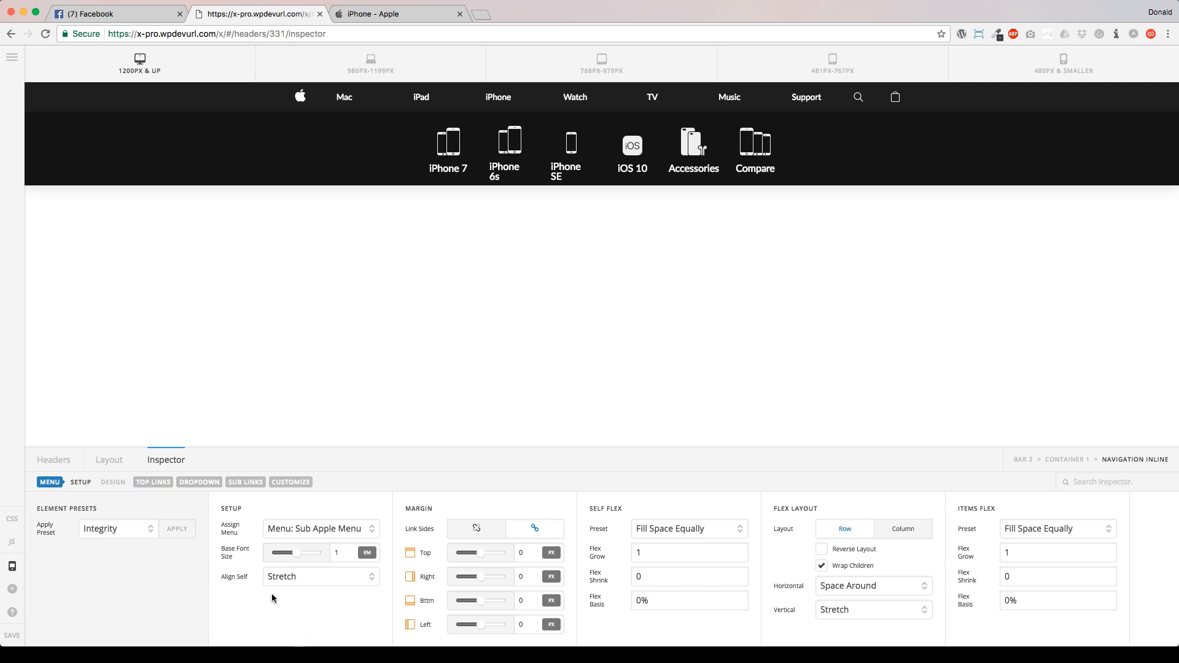
pyautogui.click(821, 565)
# Enable Wrap Children in the submenu top links' content flex layout and set the links' width to 400 px.
pyautogui.click(153, 482)
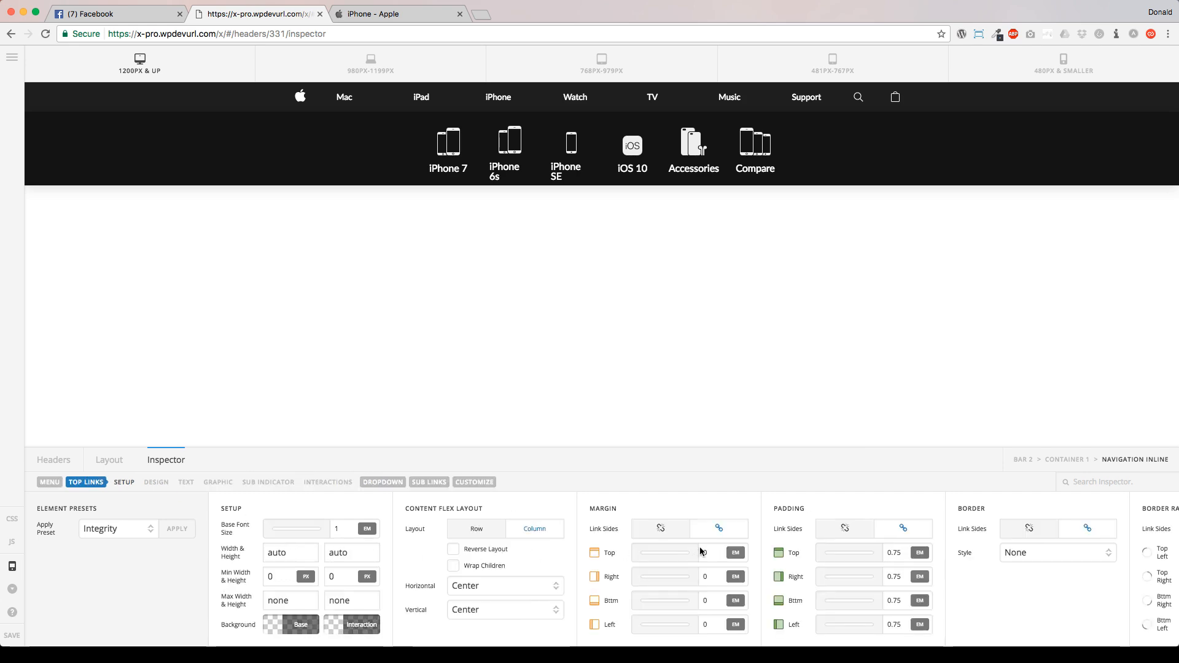
pyautogui.click(454, 567)
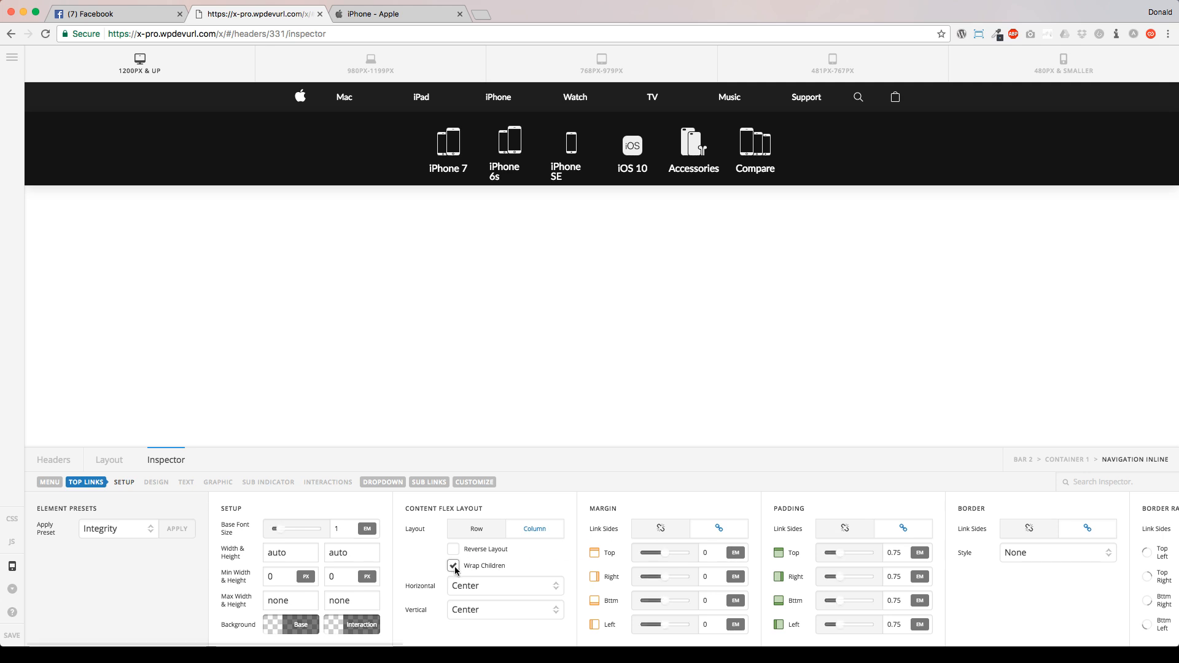
pyautogui.doubleClick(301, 554)
pyautogui.write('400')
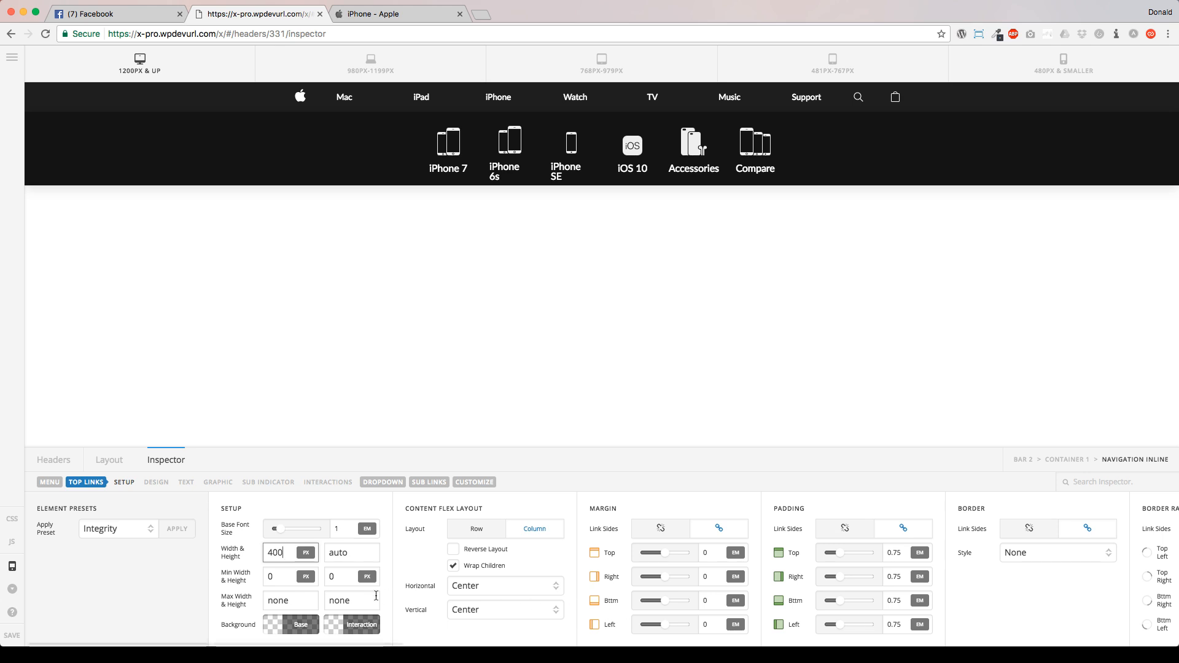
pyautogui.click(560, 473)
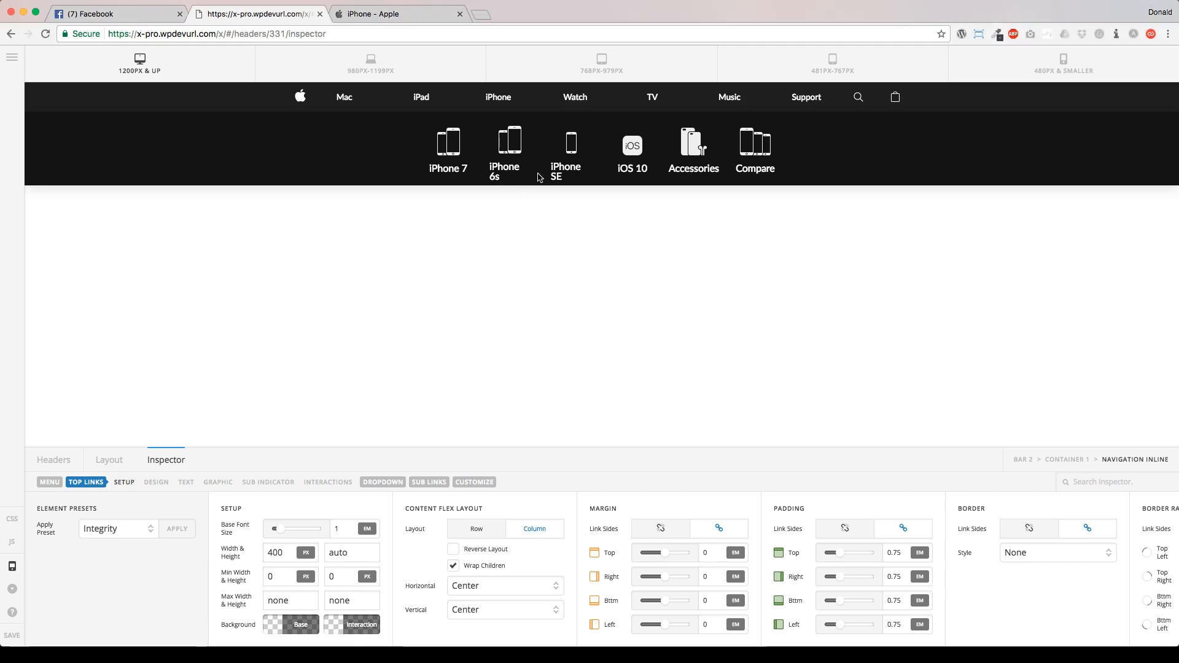
# Set the primary text font size of the submenu's top links to .7 em.
pyautogui.click(505, 161)
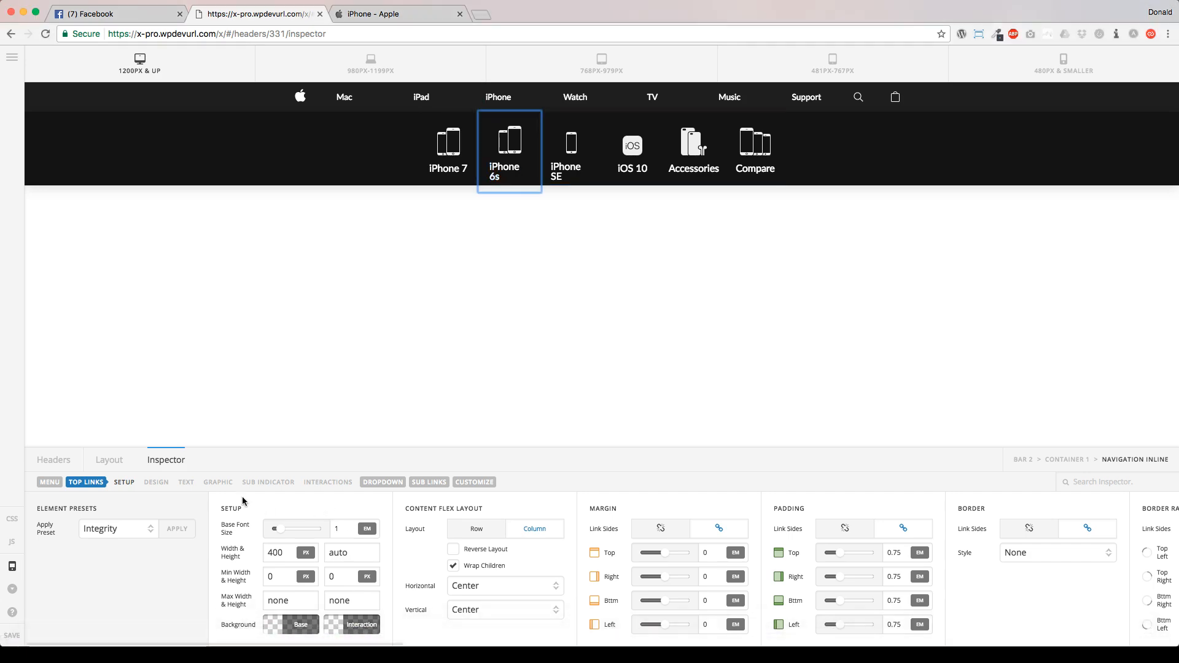
pyautogui.click(185, 482)
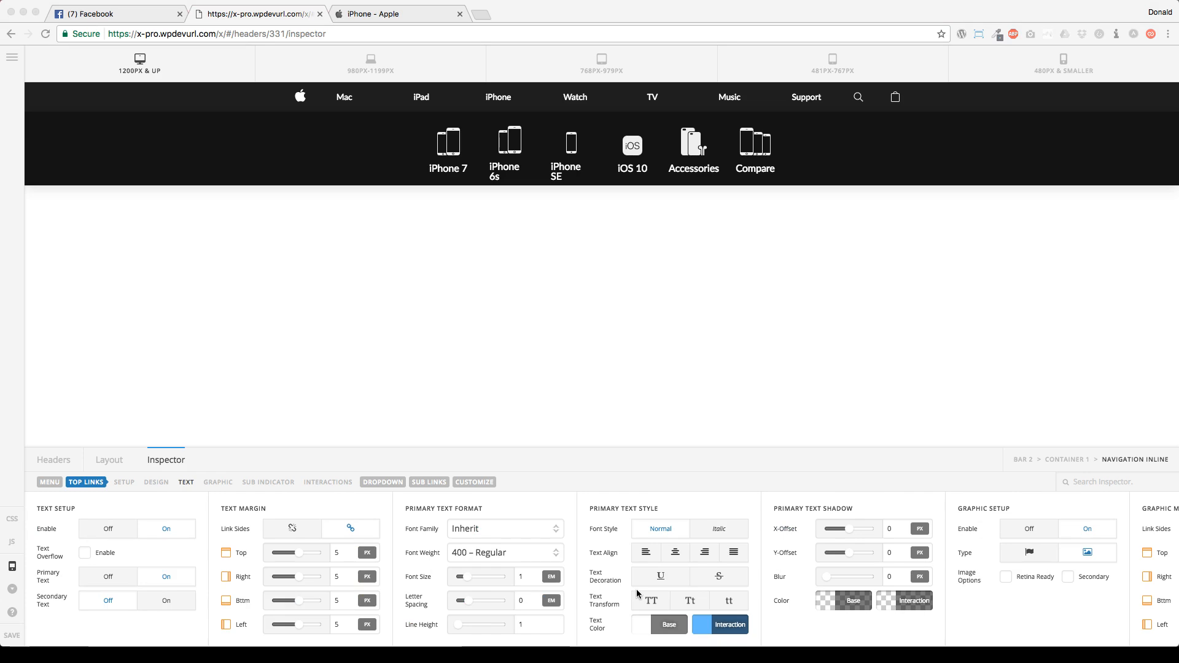
pyautogui.click(527, 577)
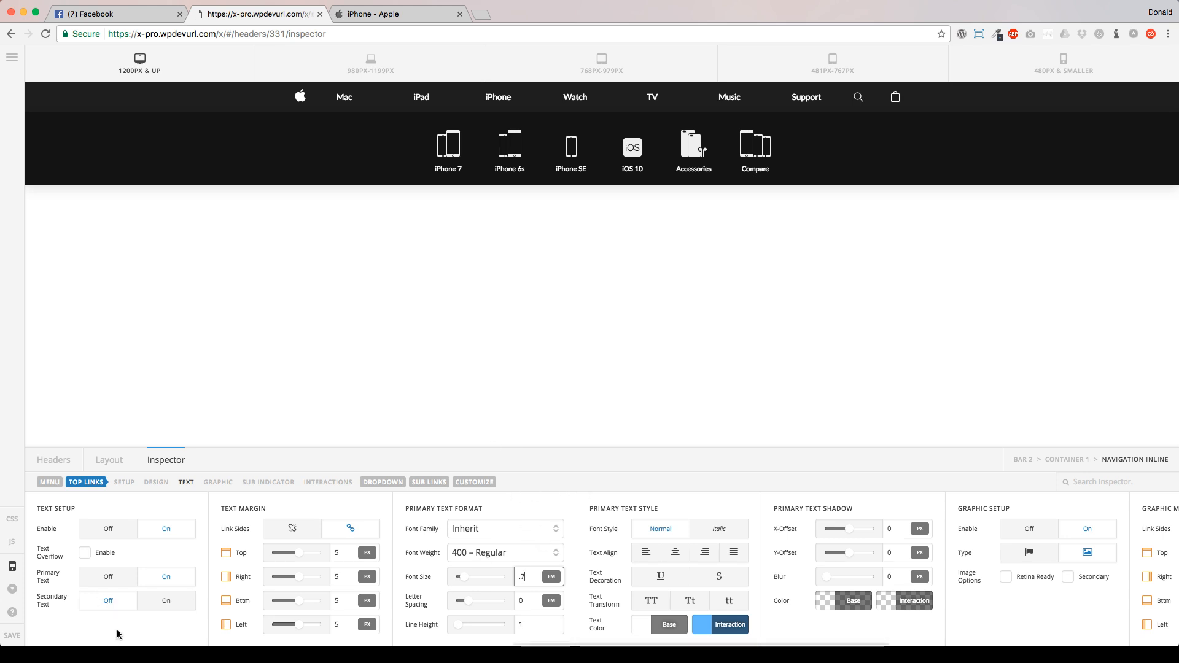
# Turn on secondary text for the submenu's top links and set its base and interaction colors to rgb(102, 187, 255).
pyautogui.click(166, 601)
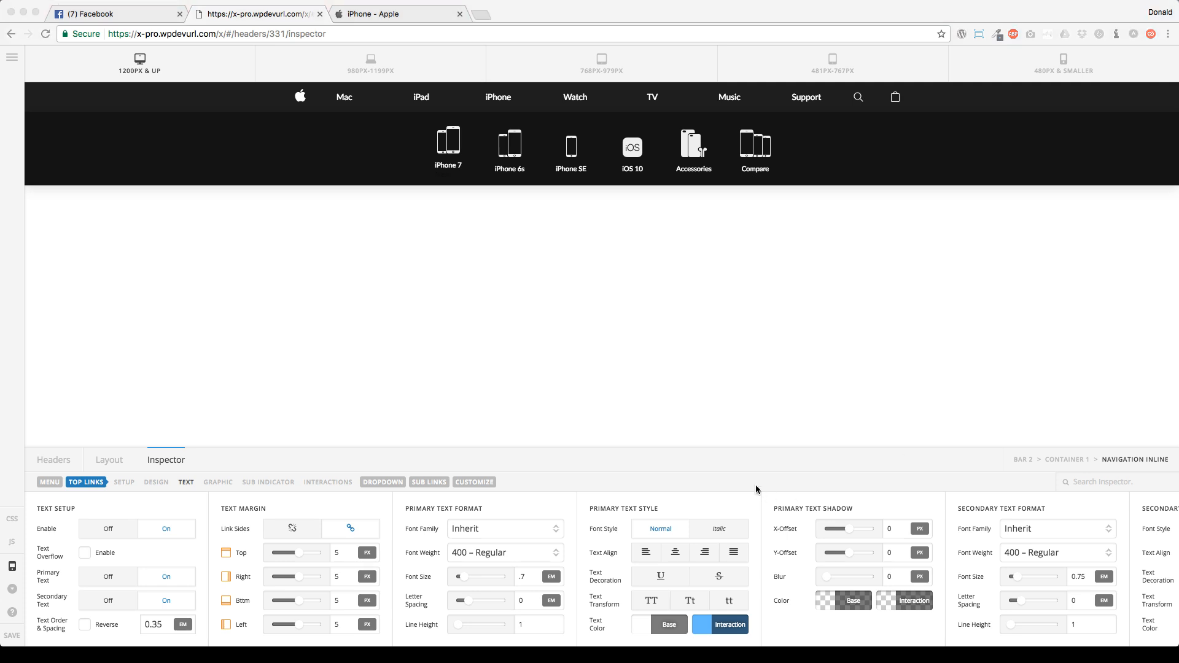
pyautogui.hscroll(7, 815, 524)
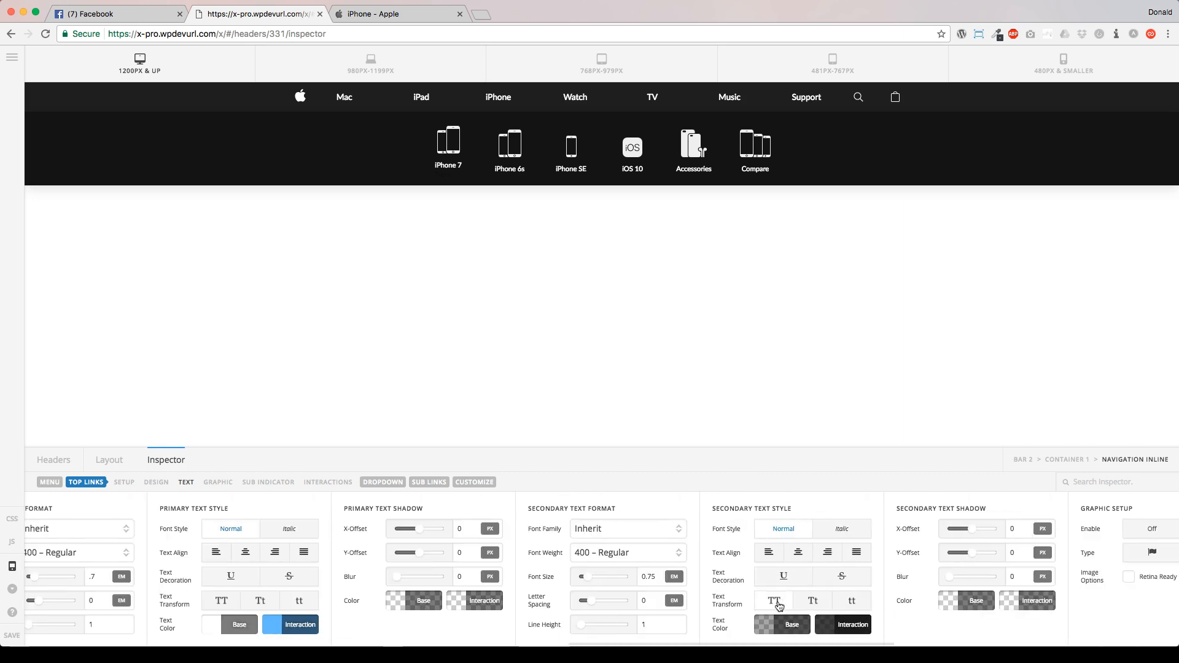
pyautogui.click(792, 625)
pyautogui.hotkey('ctrl', 'a')
pyautogui.write('rgb(102, 187, 255)')
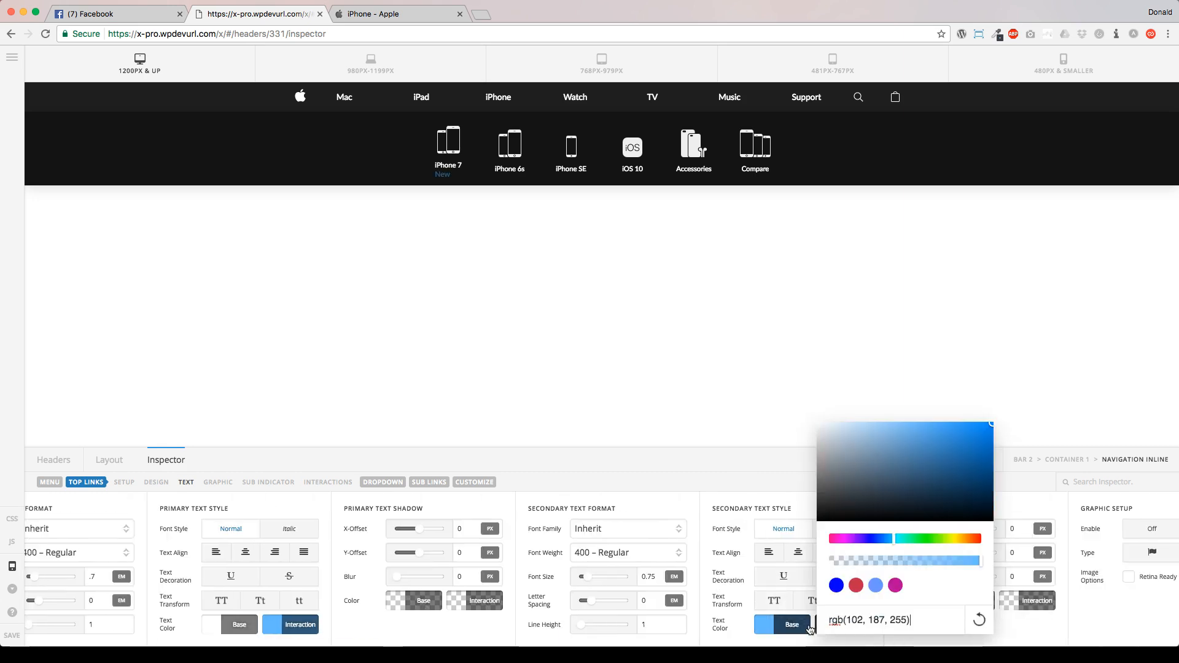
pyautogui.click(810, 630)
pyautogui.click(853, 626)
pyautogui.click(915, 622)
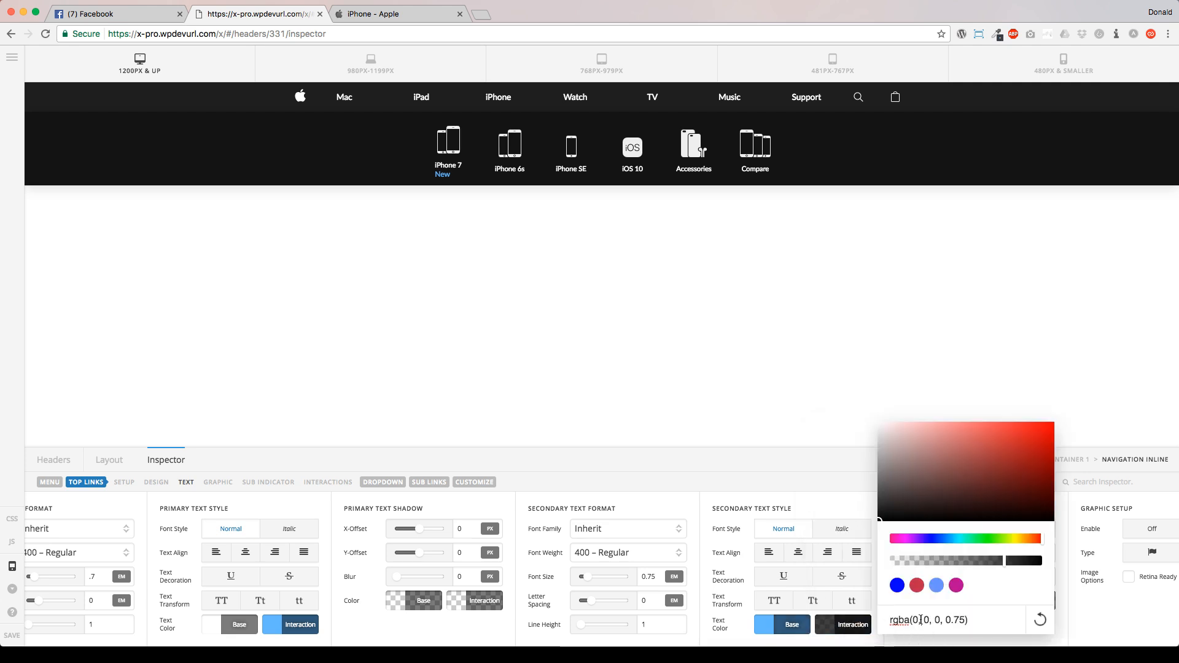
pyautogui.press('super+a')
pyautogui.write('rgb(102, 187, 255)')
pyautogui.click(751, 472)
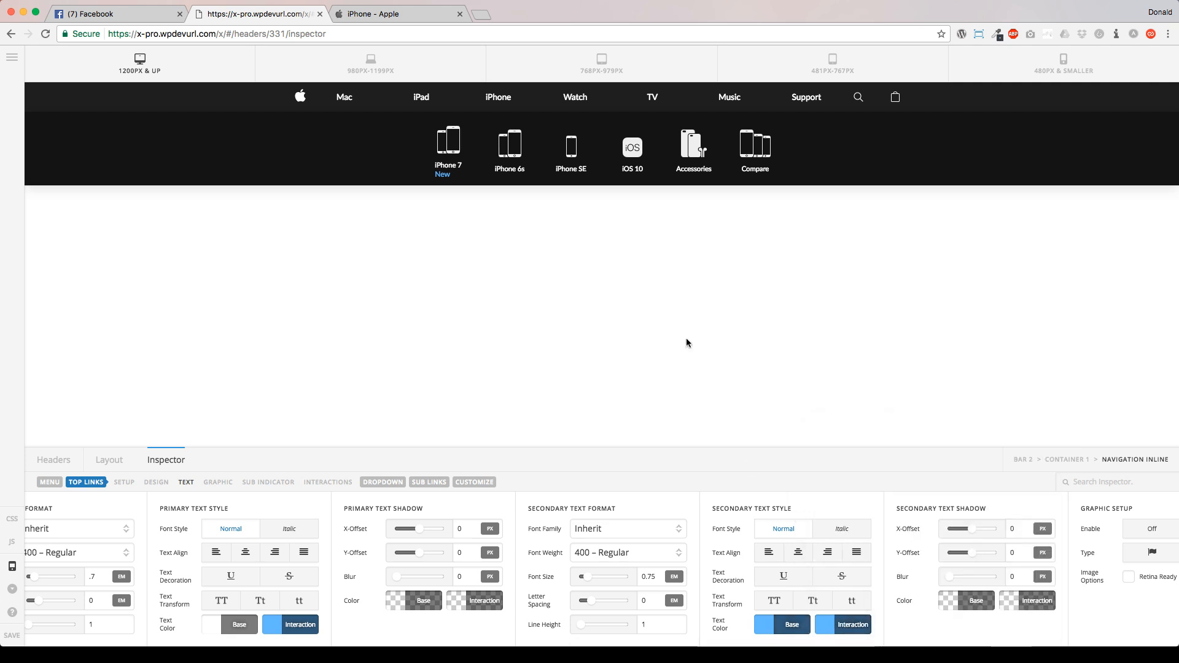
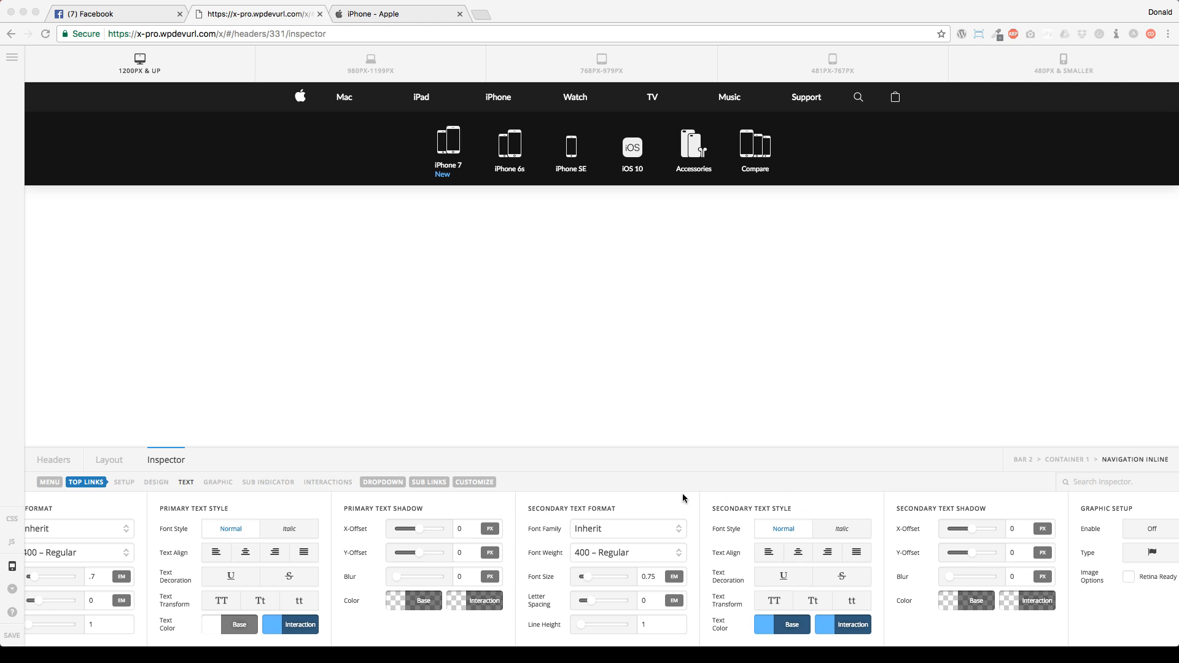
# Set the horizontal alignment in Bar 2's flex layout to Center.
pyautogui.click(377, 164)
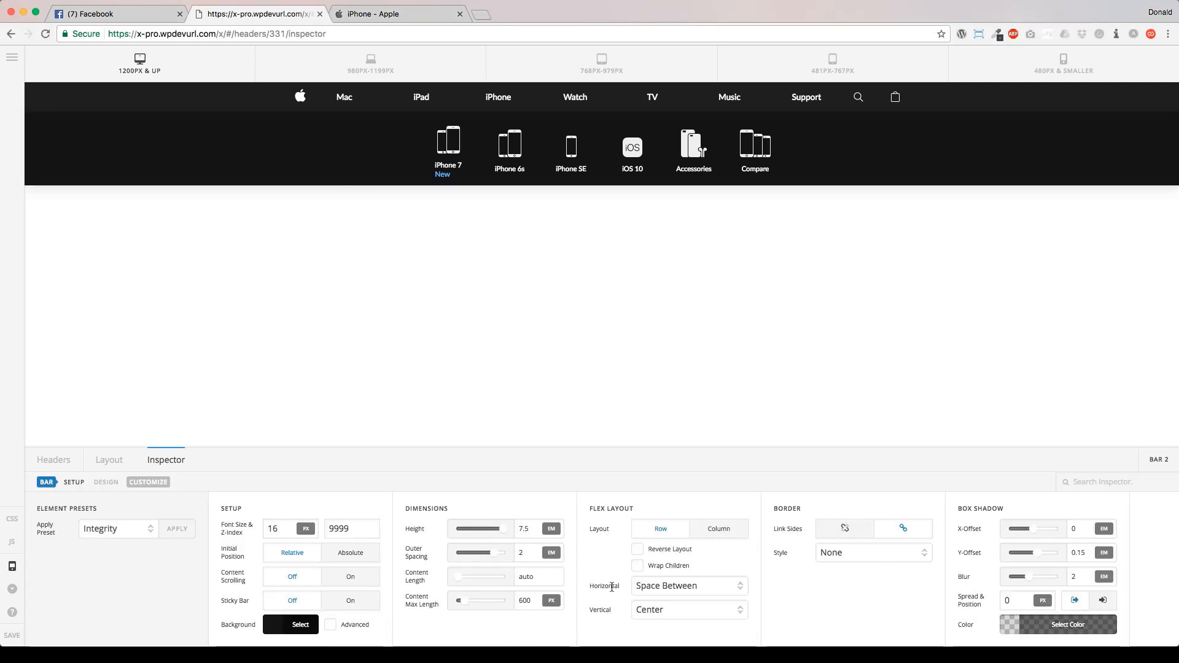
pyautogui.click(663, 588)
pyautogui.click(652, 563)
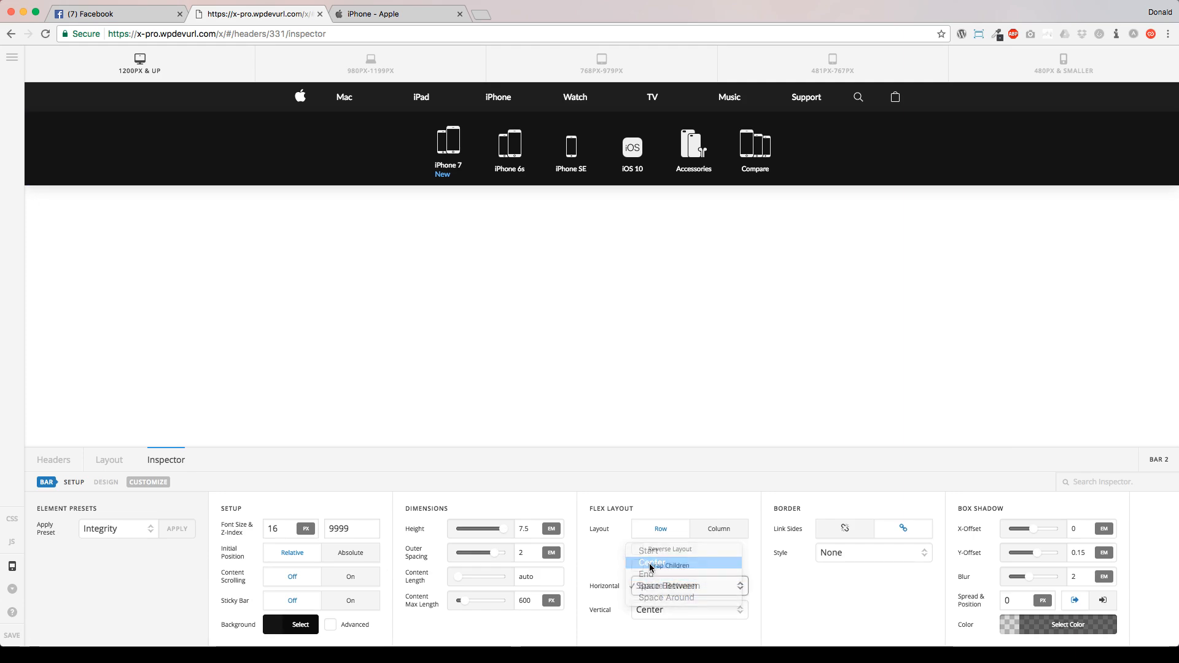
# Set the submenu navigation's flex layout to Center horizontally and Start vertically.
pyautogui.click(485, 161)
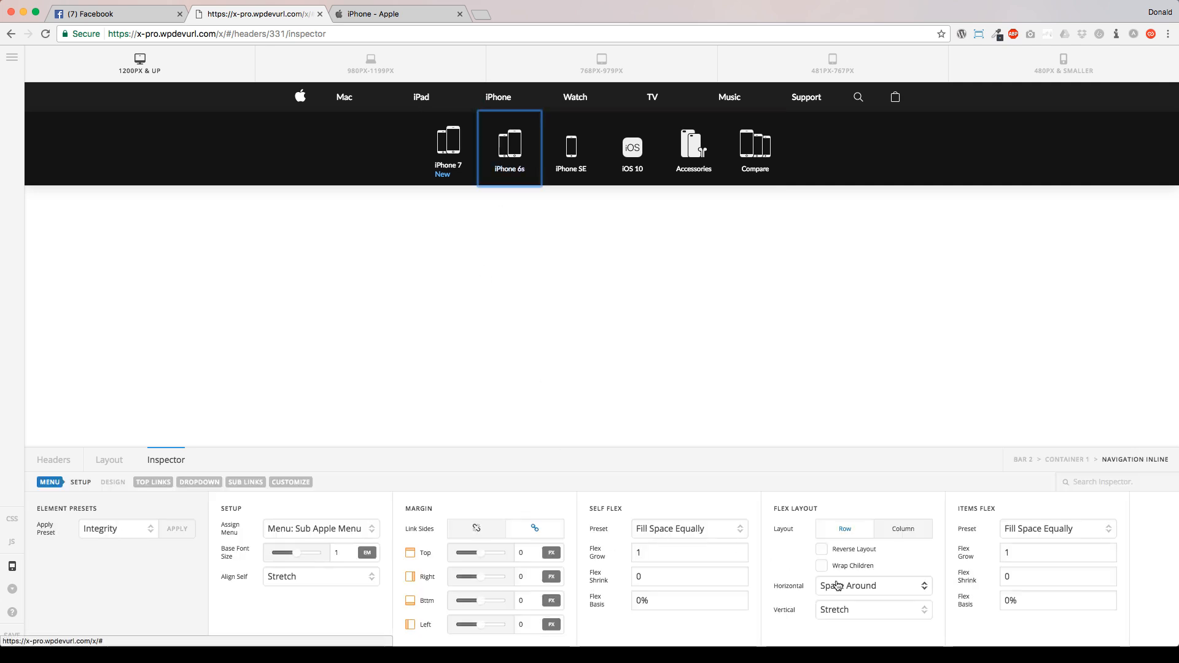
pyautogui.click(837, 586)
pyautogui.click(835, 554)
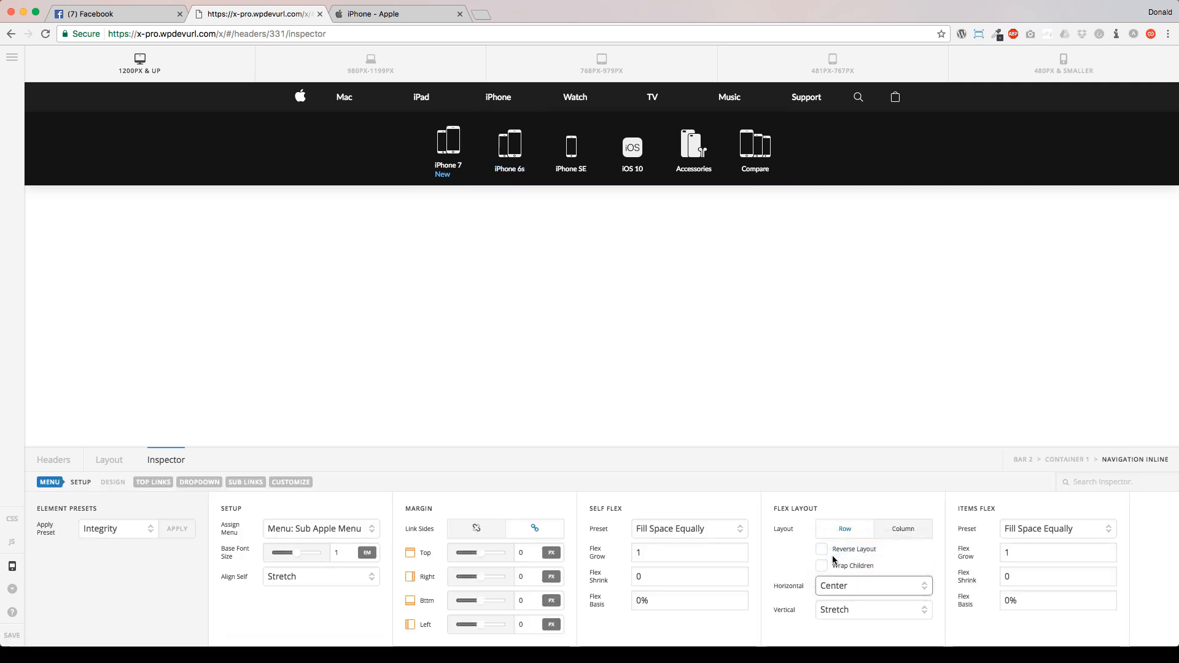
pyautogui.click(840, 611)
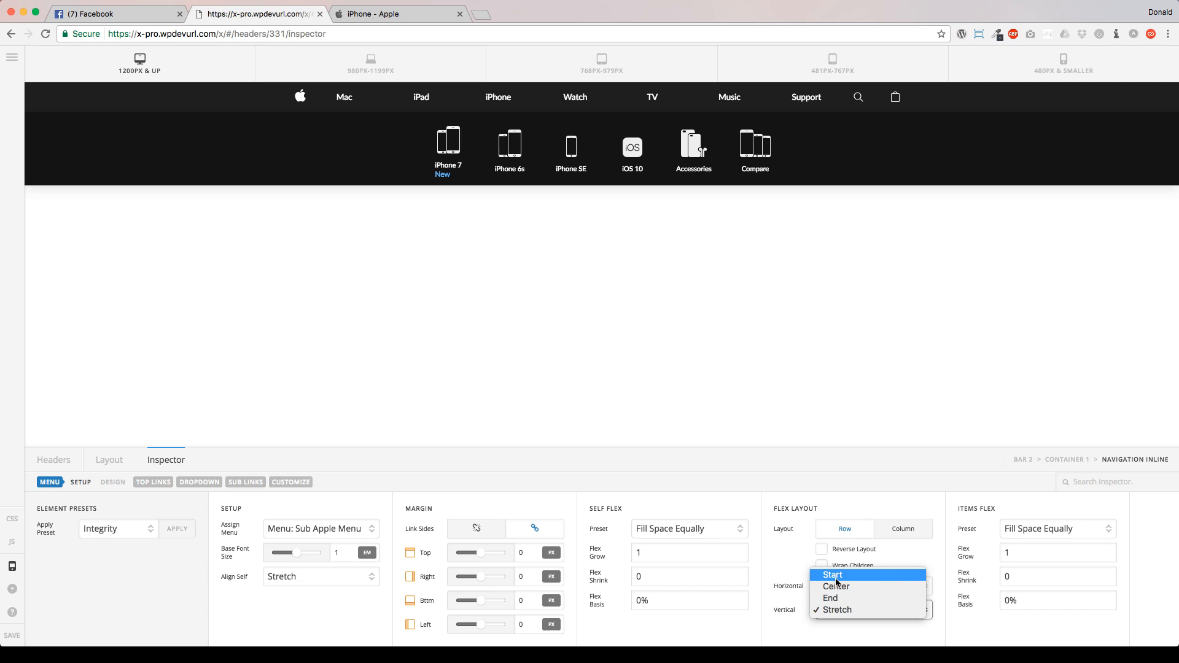
pyautogui.click(835, 576)
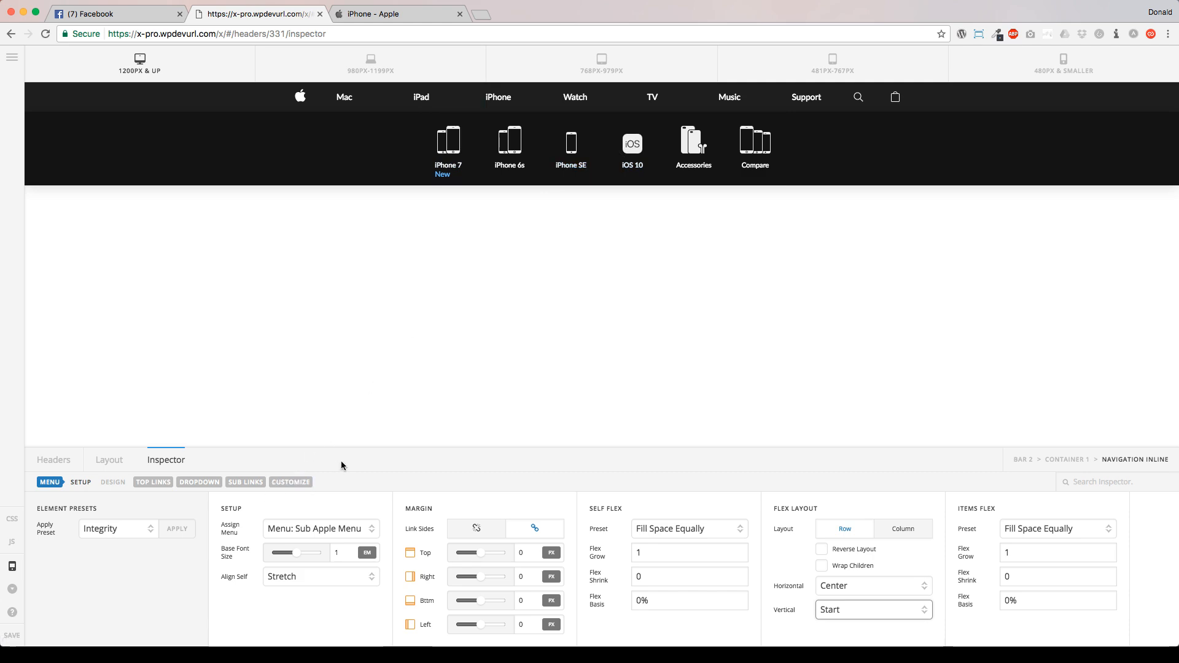
# Center-align both the primary and secondary text of the submenu's top links.
pyautogui.click(146, 483)
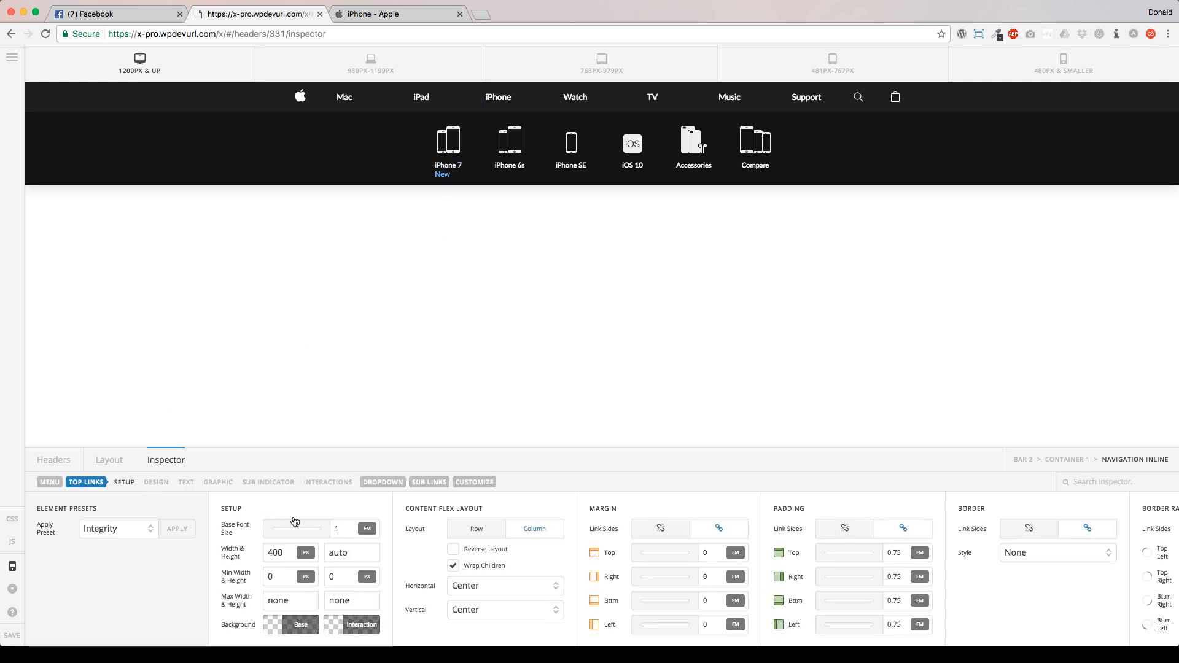
pyautogui.click(187, 482)
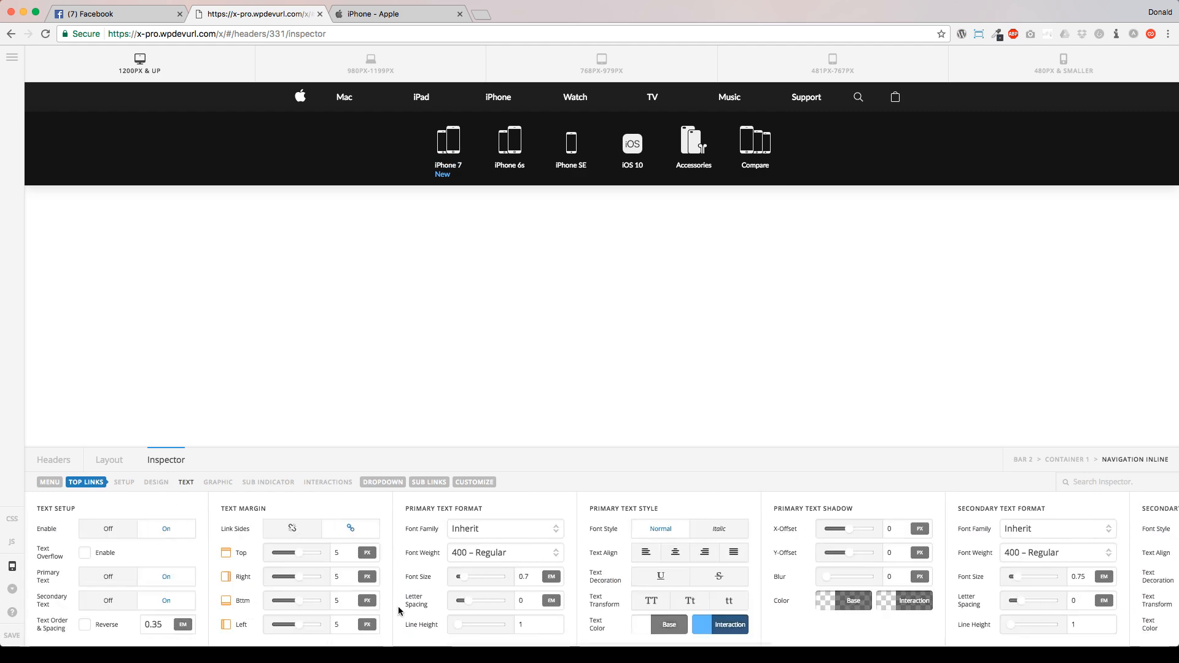
pyautogui.hscroll(6, 841, 560)
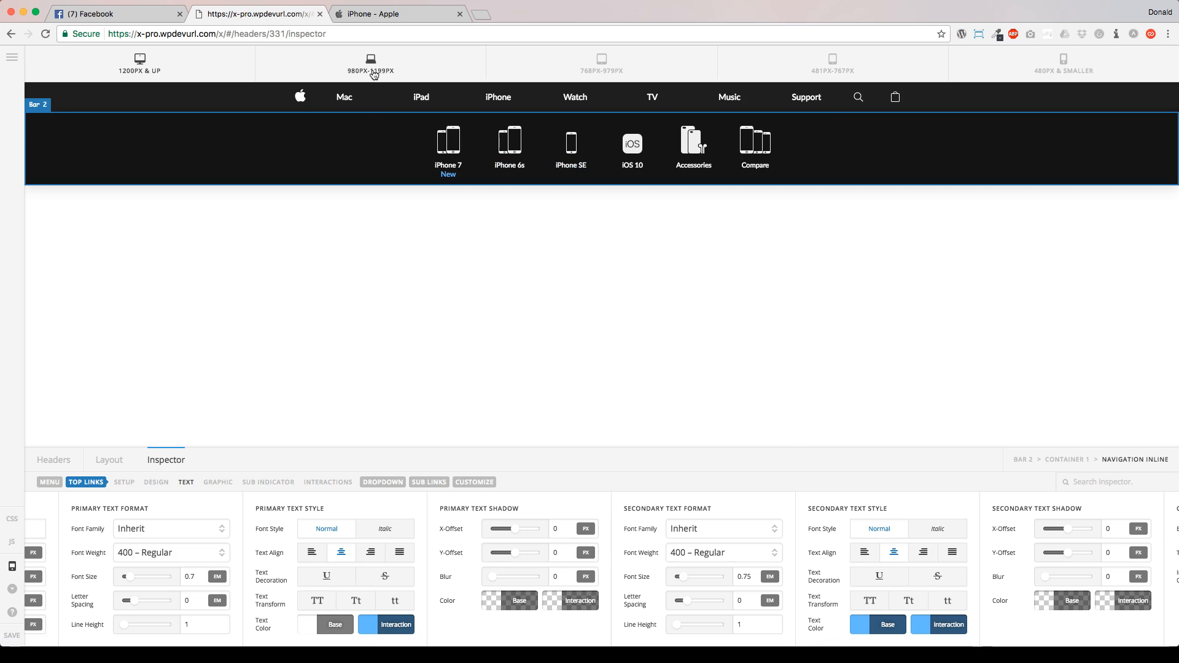
# Turn on content scrolling for Bar 2.
pyautogui.click(129, 162)
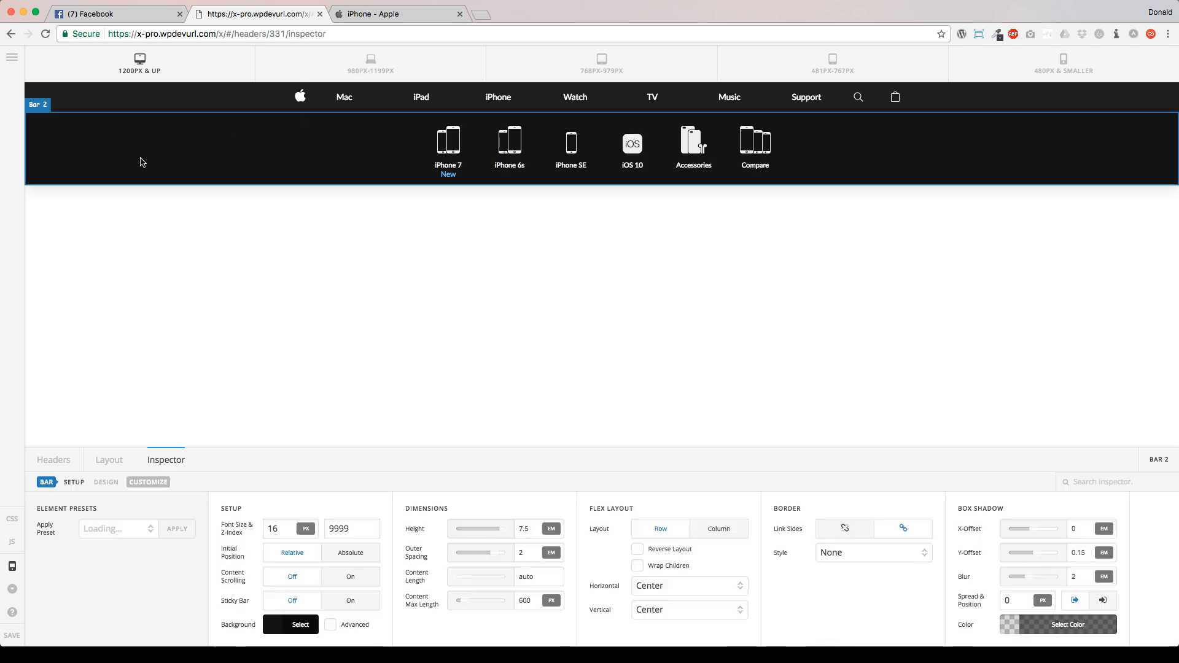
pyautogui.click(351, 580)
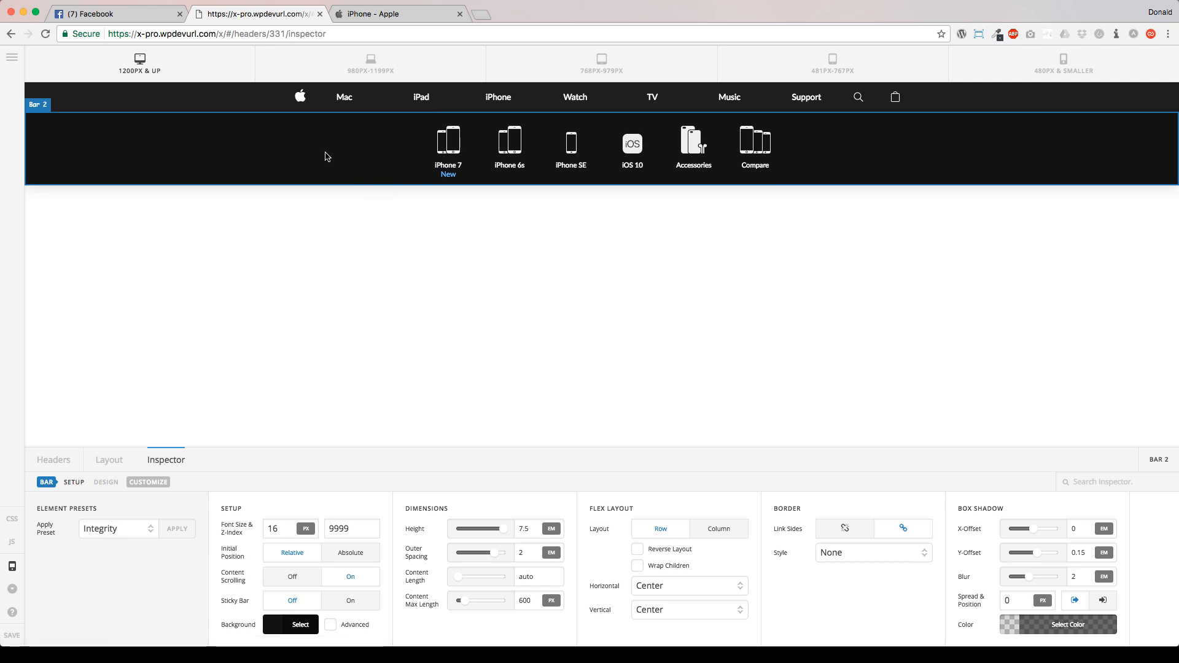
# Preview the header at each smaller breakpoint down to 480px & smaller, and check the submenu's sideways scrolling there.
pyautogui.click(371, 63)
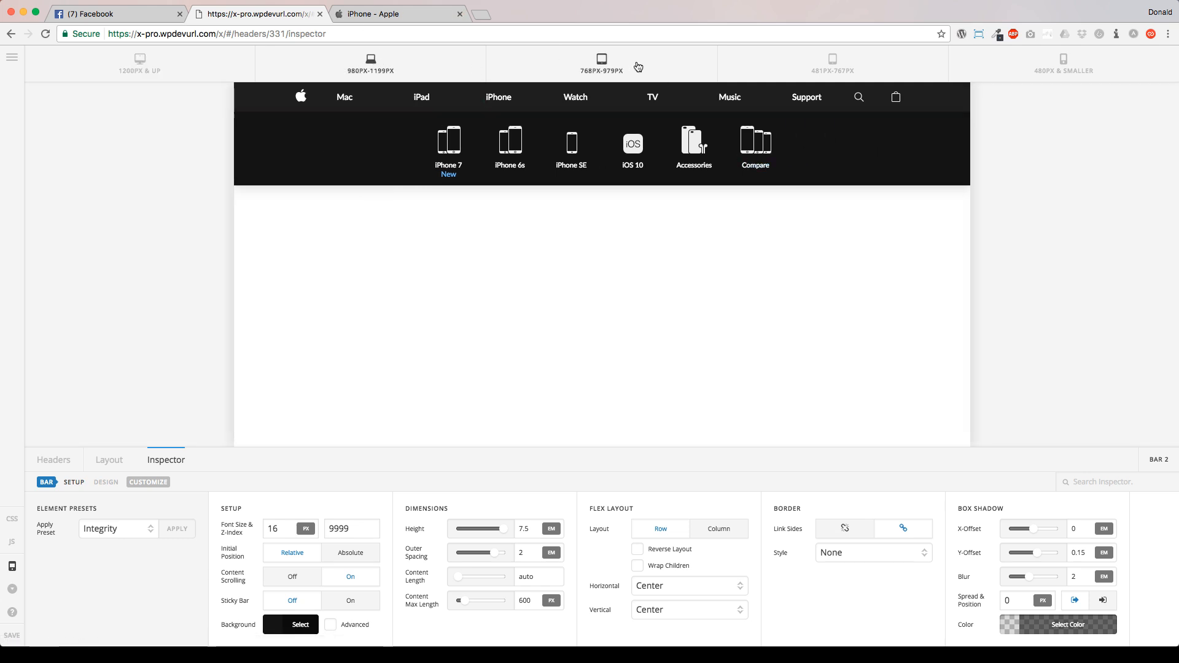
pyautogui.click(629, 67)
pyautogui.click(817, 68)
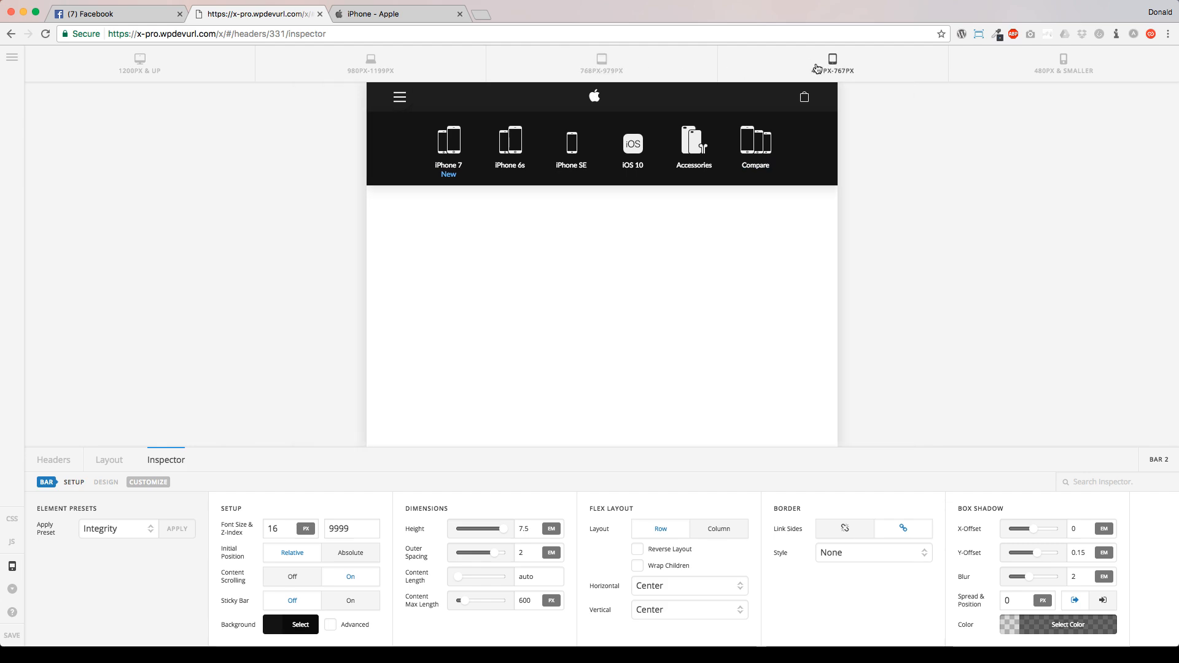
pyautogui.click(1044, 65)
pyautogui.hscroll(3, 646, 157)
pyautogui.hscroll(-3, 646, 157)
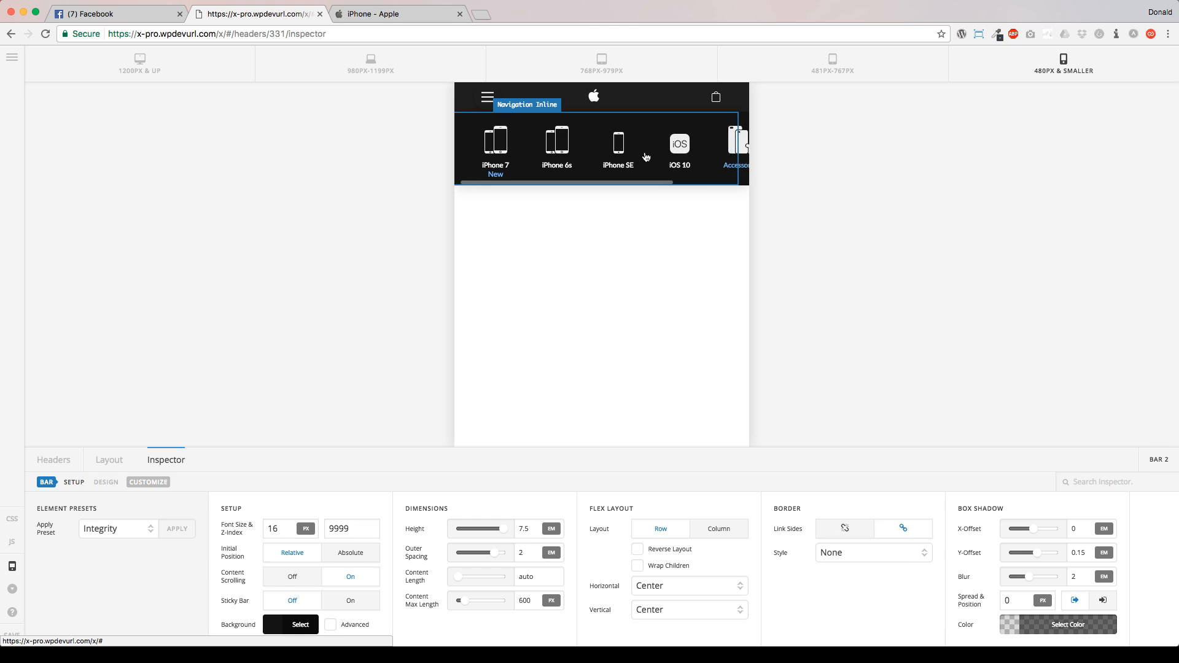
pyautogui.hscroll(3, 646, 156)
pyautogui.hscroll(-3, 646, 157)
pyautogui.hscroll(3, 644, 155)
pyautogui.hscroll(-3, 645, 156)
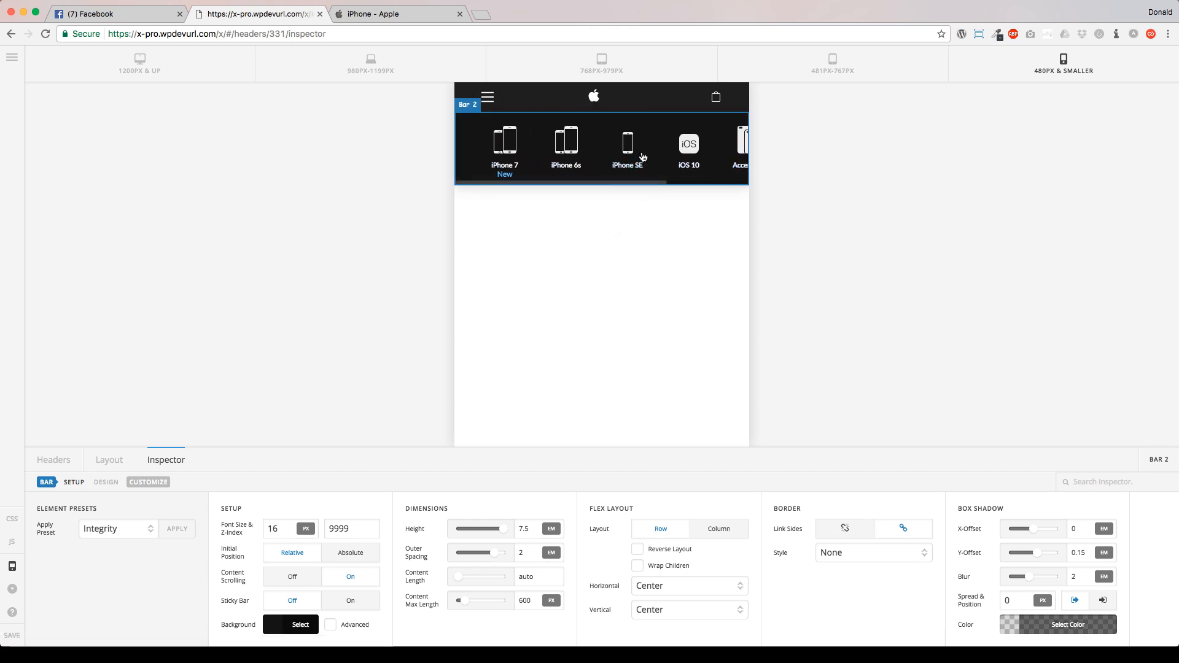
pyautogui.hscroll(4, 637, 154)
pyautogui.hscroll(-3, 637, 153)
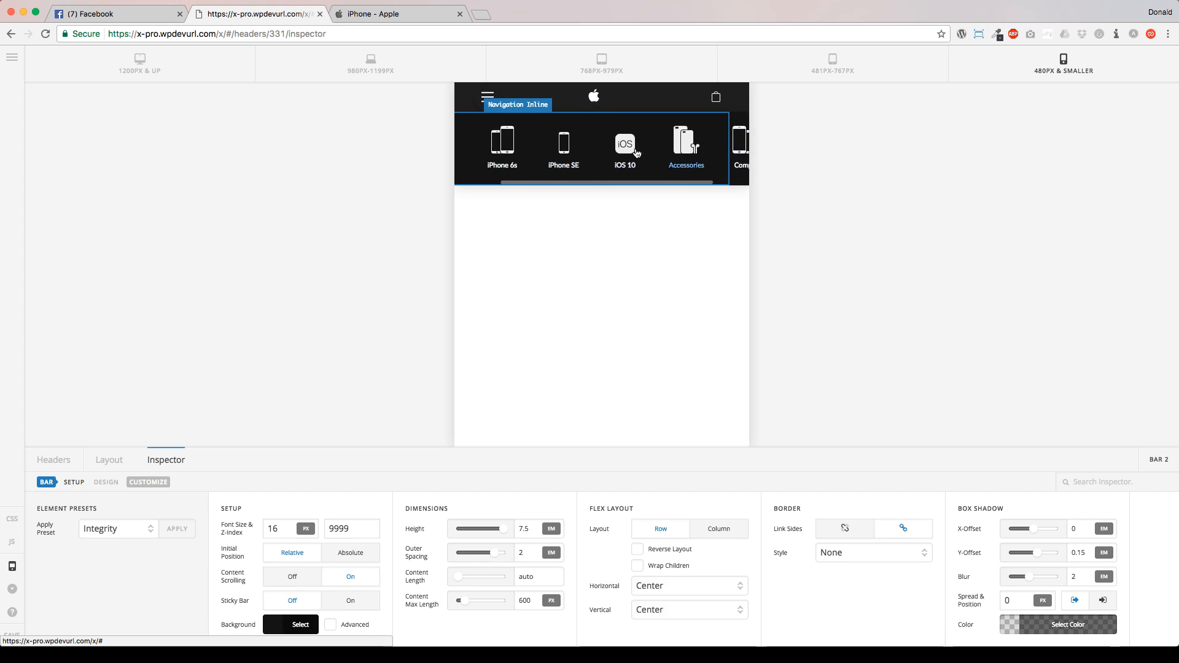
pyautogui.hscroll(3, 633, 153)
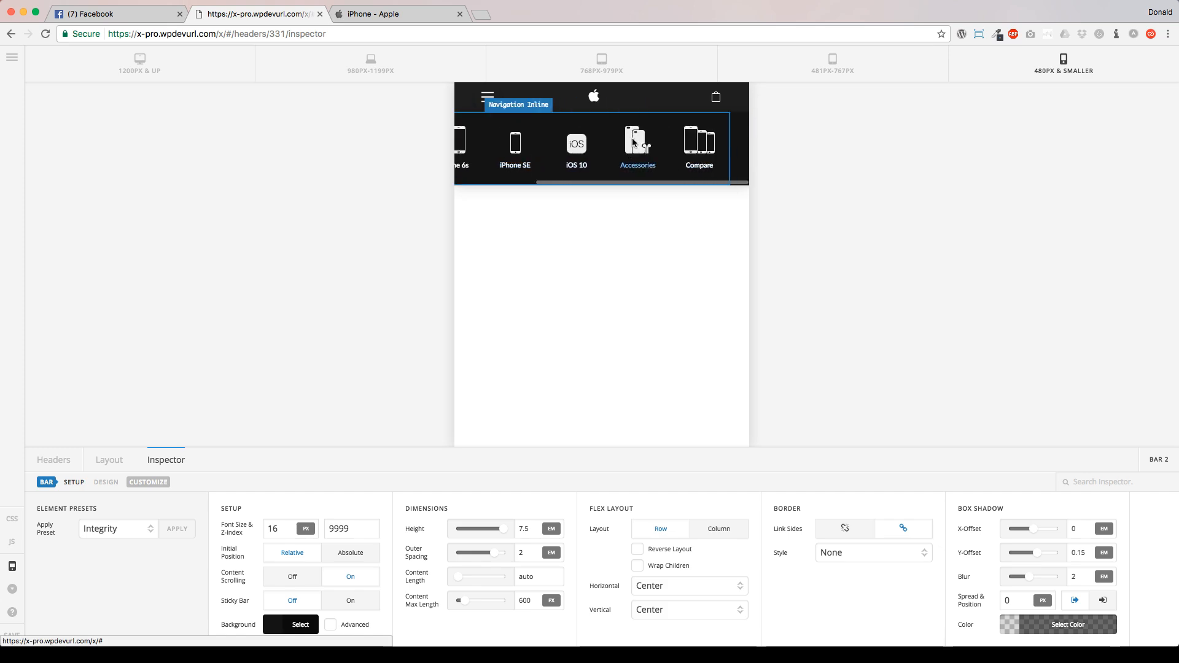
# Return the header preview to the 1200px & up breakpoint and save the header.
pyautogui.hscroll(-3, 634, 147)
pyautogui.hscroll(3, 634, 147)
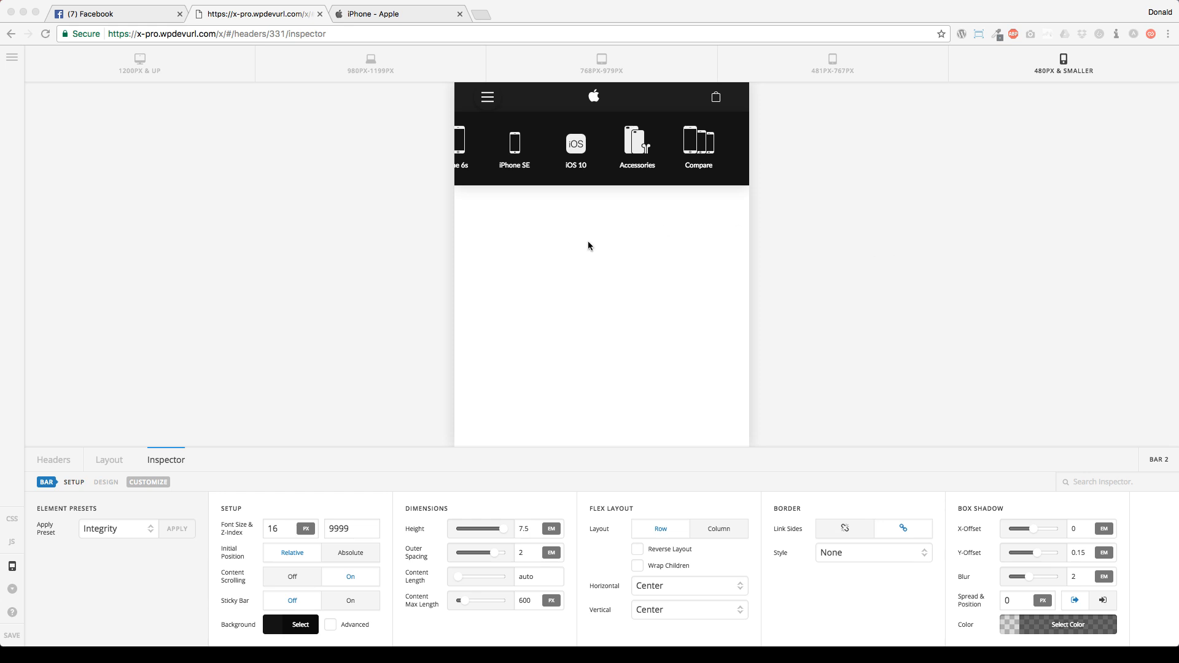
pyautogui.hscroll(-3, 563, 153)
pyautogui.click(185, 72)
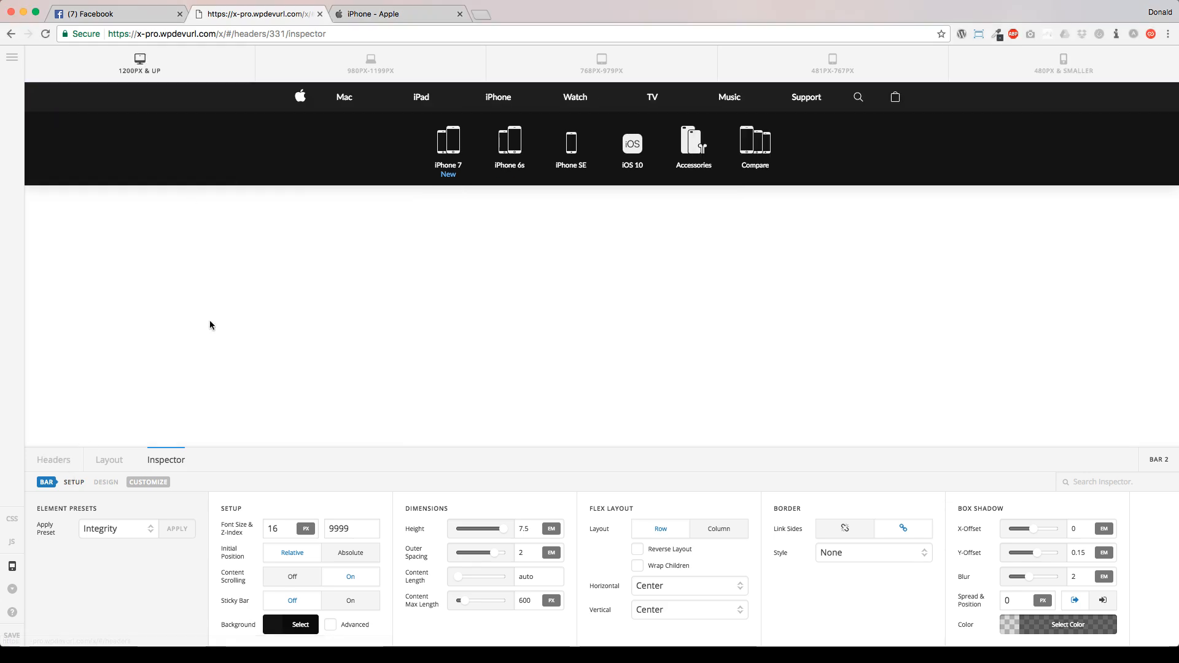
pyautogui.scroll(-3, 215, 323)
pyautogui.scroll(3, 215, 324)
pyautogui.click(5, 637)
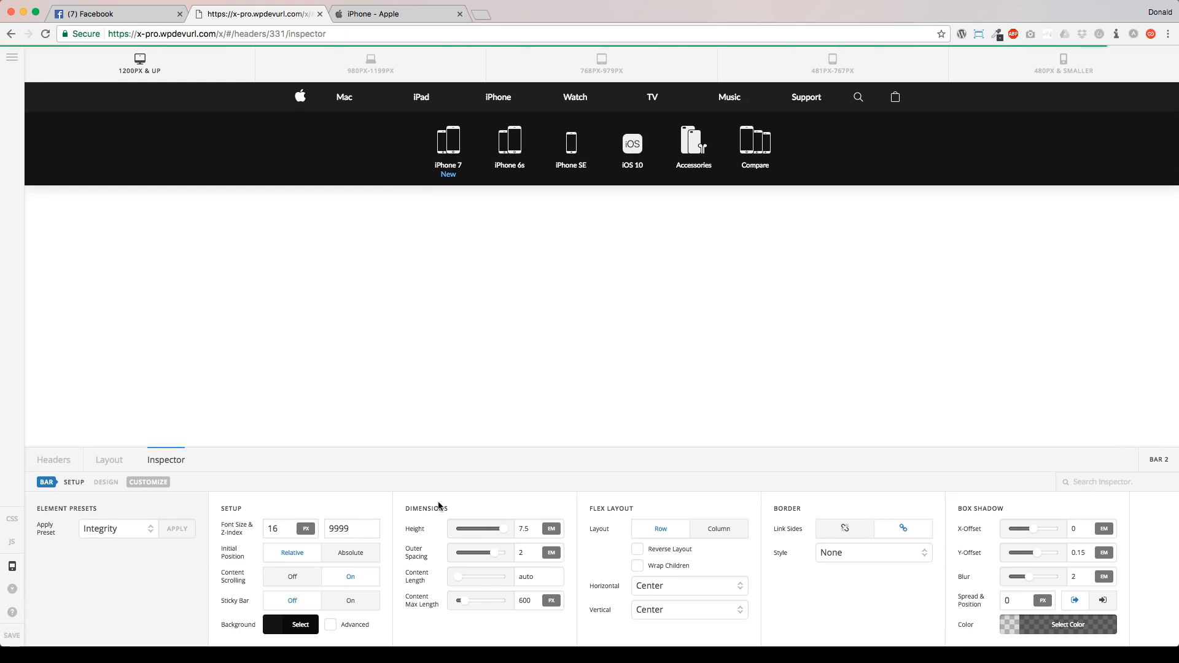
# Set Bar 2's Z-index to 9998 so the cart dropdown displays above the submenu, and test the dropdown.
pyautogui.click(895, 100)
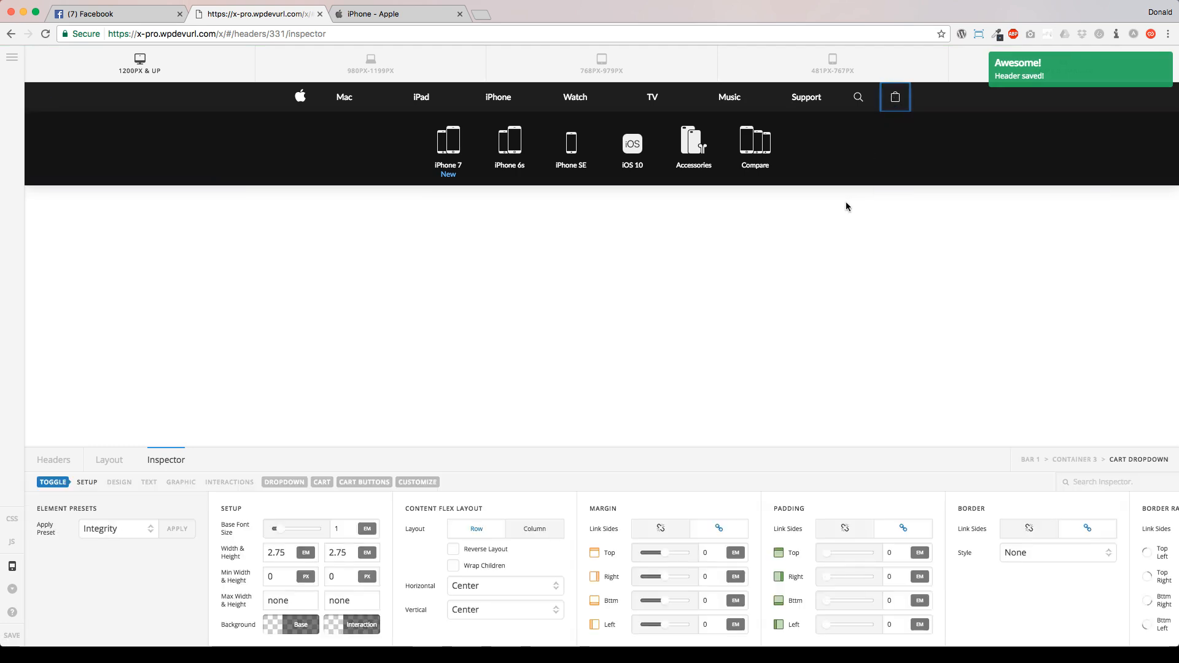
pyautogui.click(894, 102)
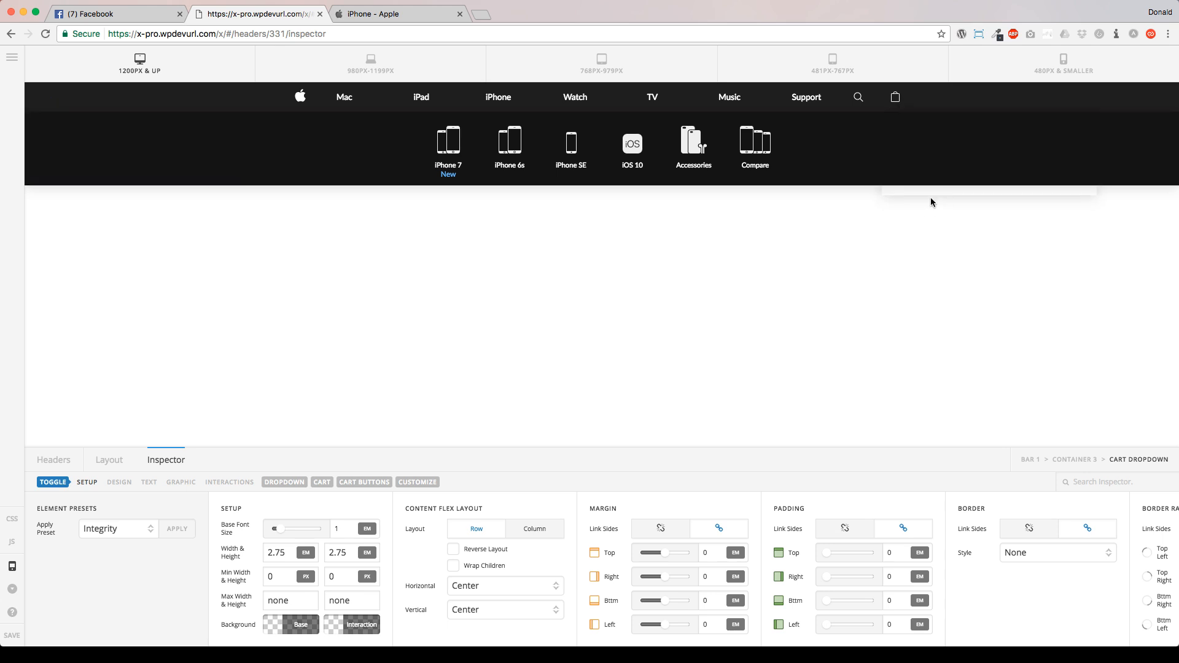
pyautogui.click(829, 162)
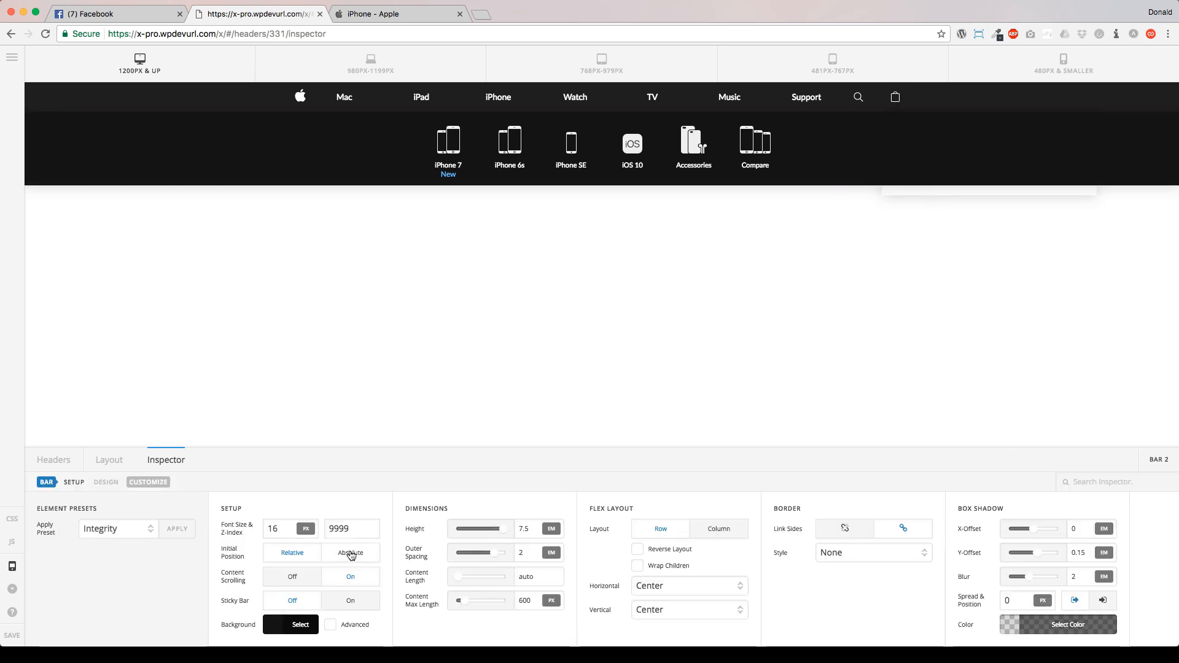
pyautogui.click(357, 529)
pyautogui.press('Down')
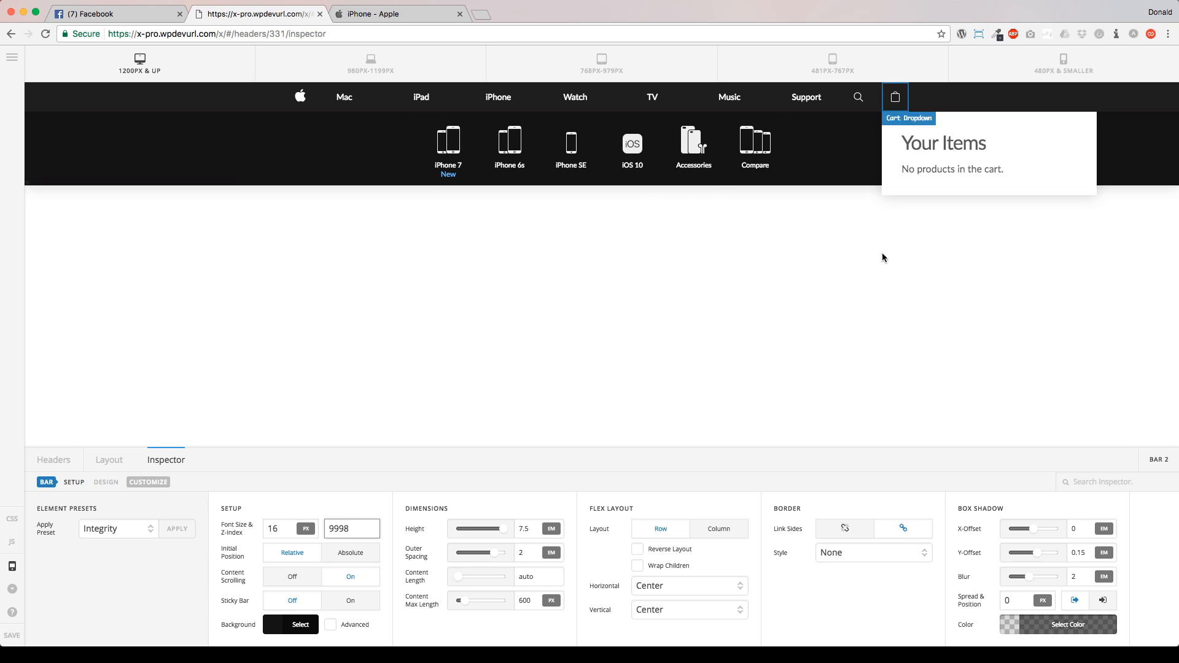
pyautogui.click(896, 103)
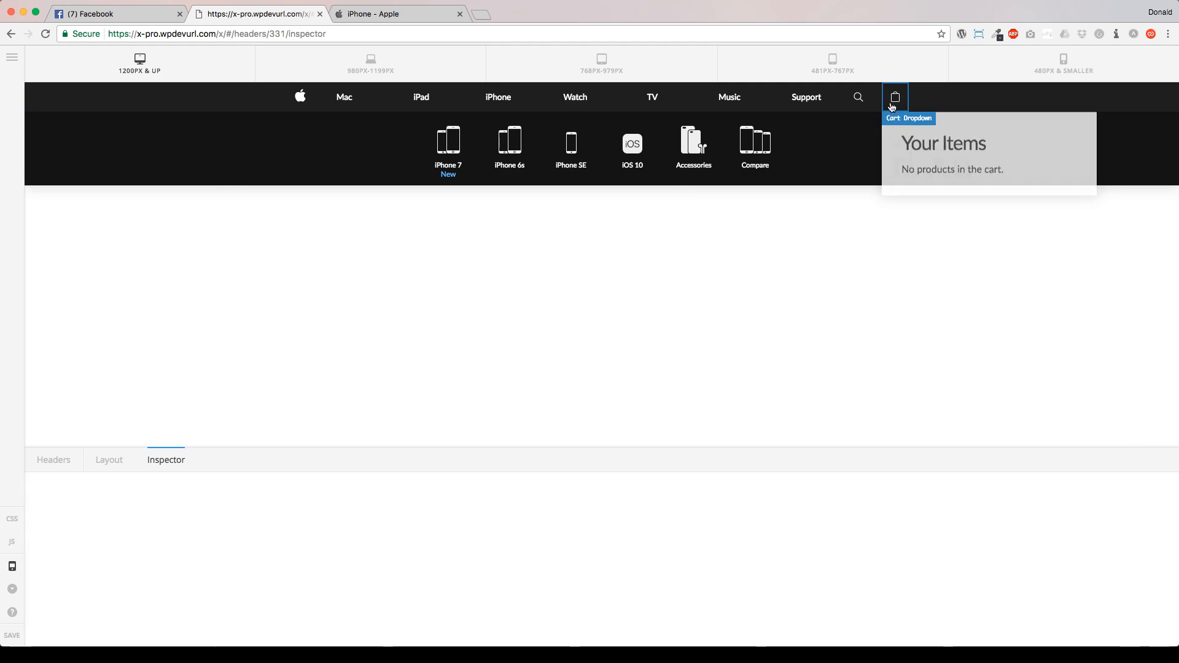
# Check the search modal and the logo image's settings, and save the header.
pyautogui.click(852, 100)
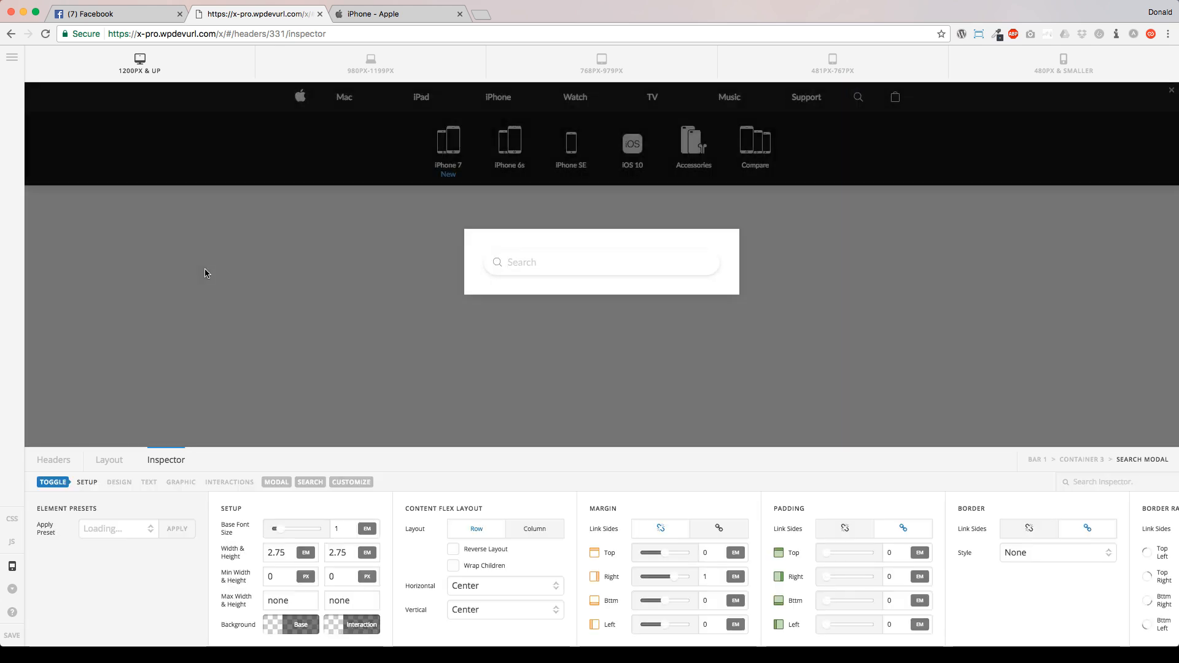
pyautogui.click(206, 273)
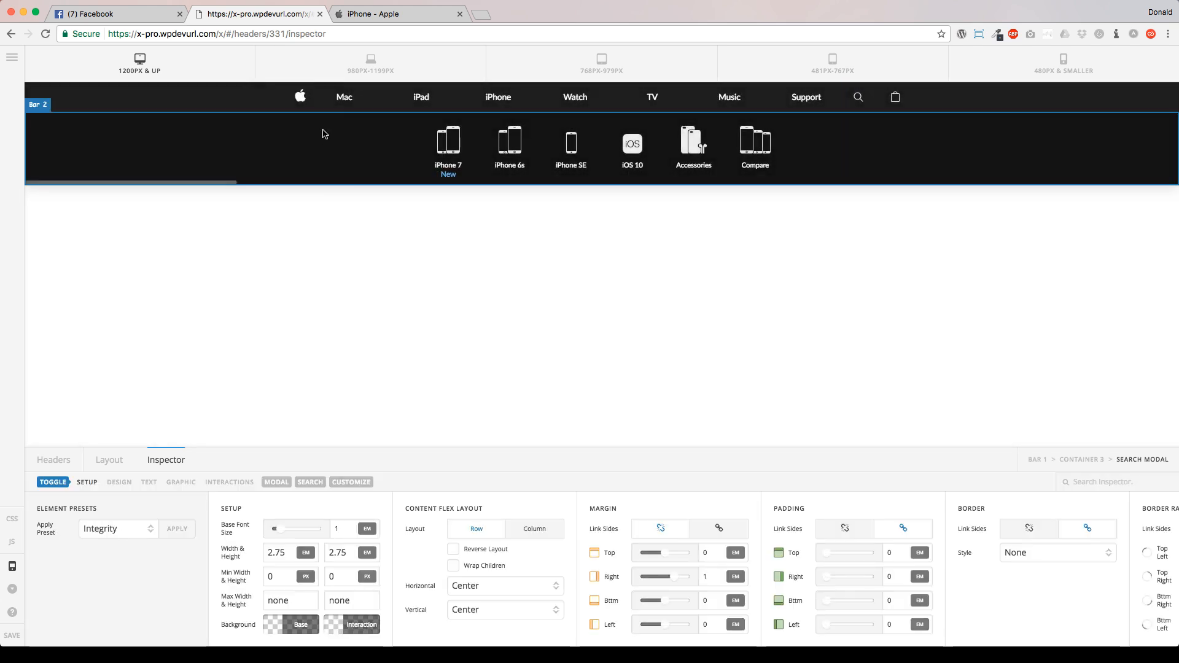
pyautogui.click(301, 98)
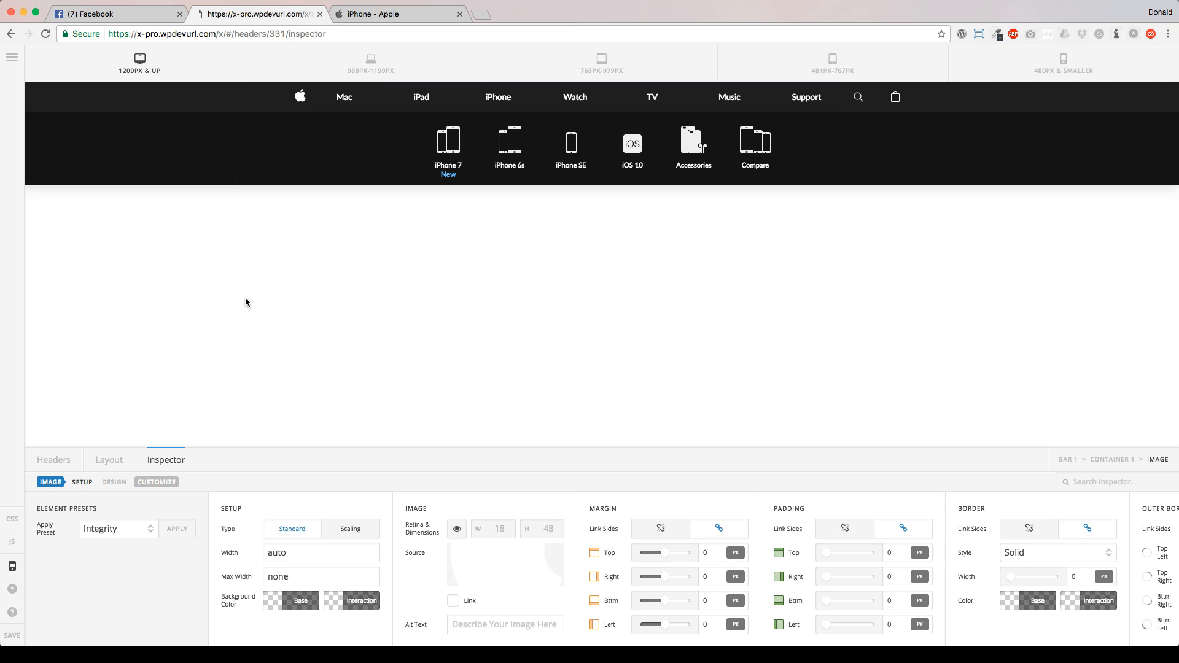
pyautogui.click(12, 635)
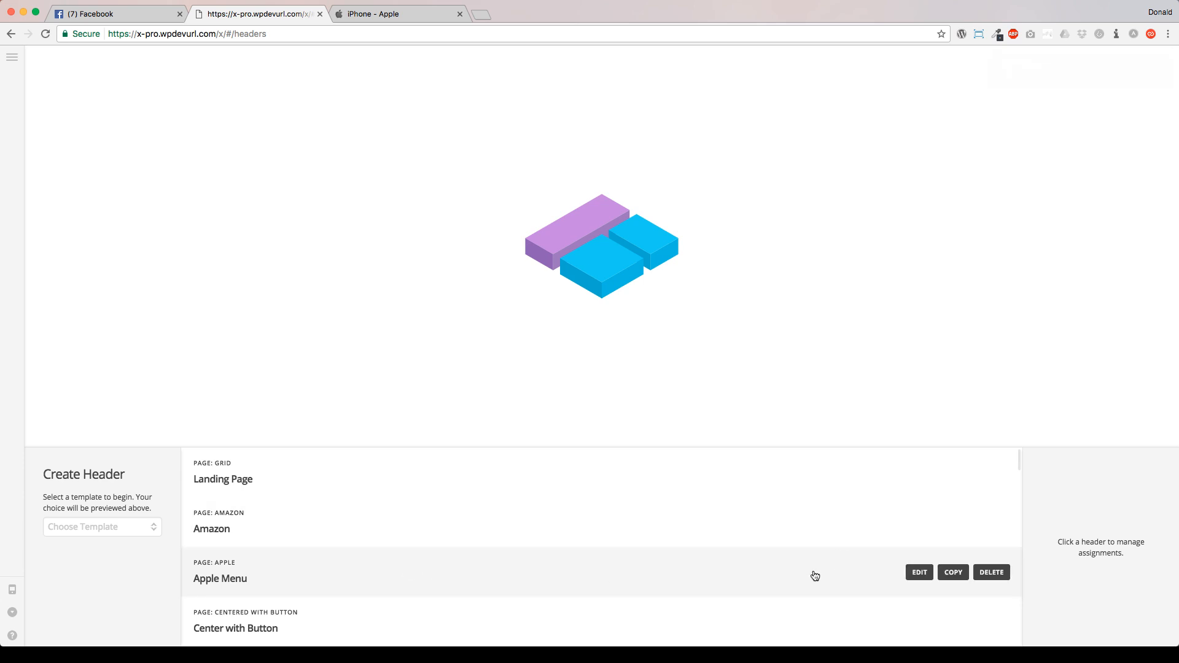
# Open the existing Apple Menu header for editing and show its live Apple page in a separate browser window.
pyautogui.click(913, 573)
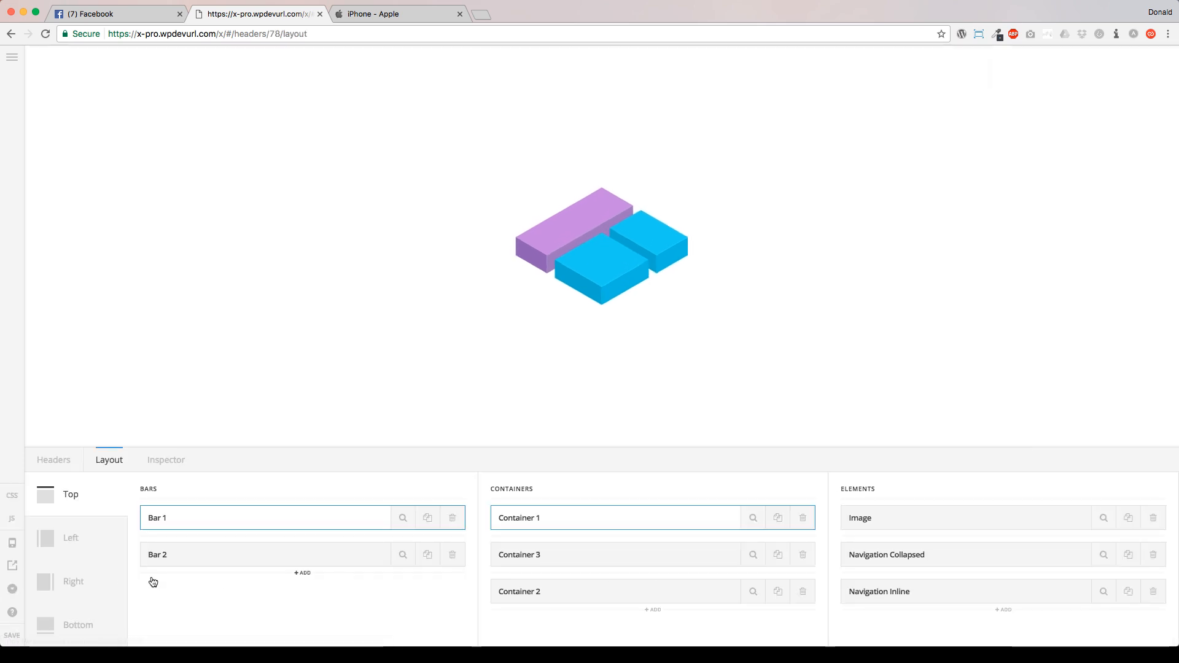
pyautogui.click(13, 589)
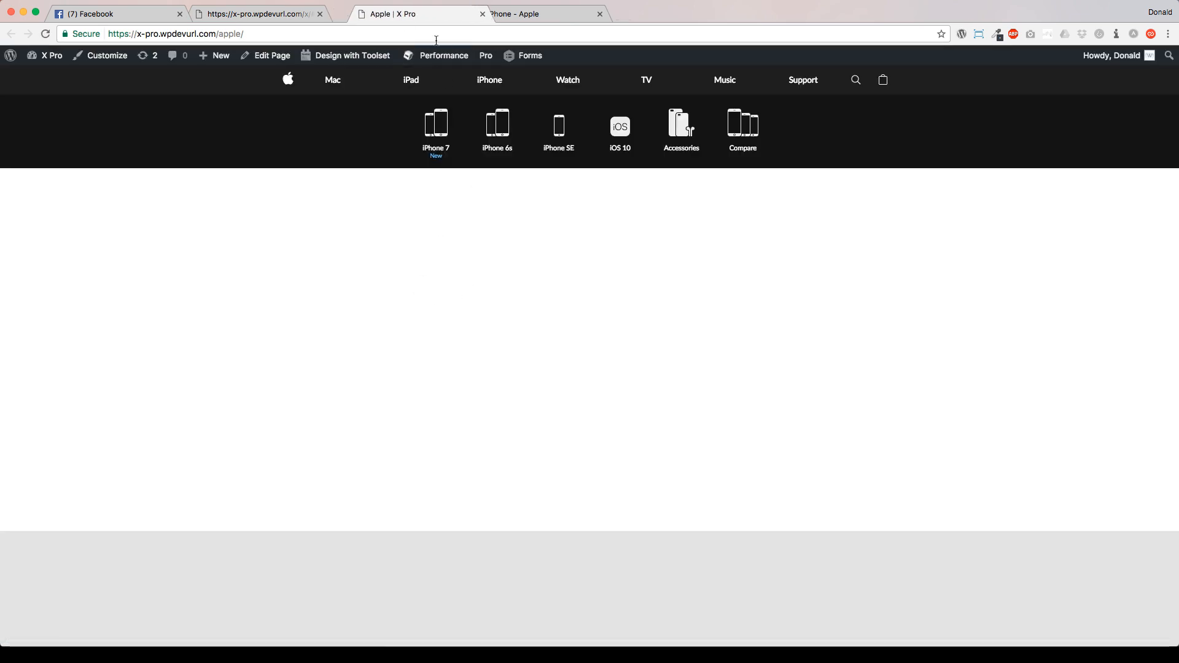
pyautogui.moveTo(420, 16)
pyautogui.mouseDown()
pyautogui.moveTo(451, 101)
pyautogui.moveTo(430, 1)
pyautogui.mouseUp()
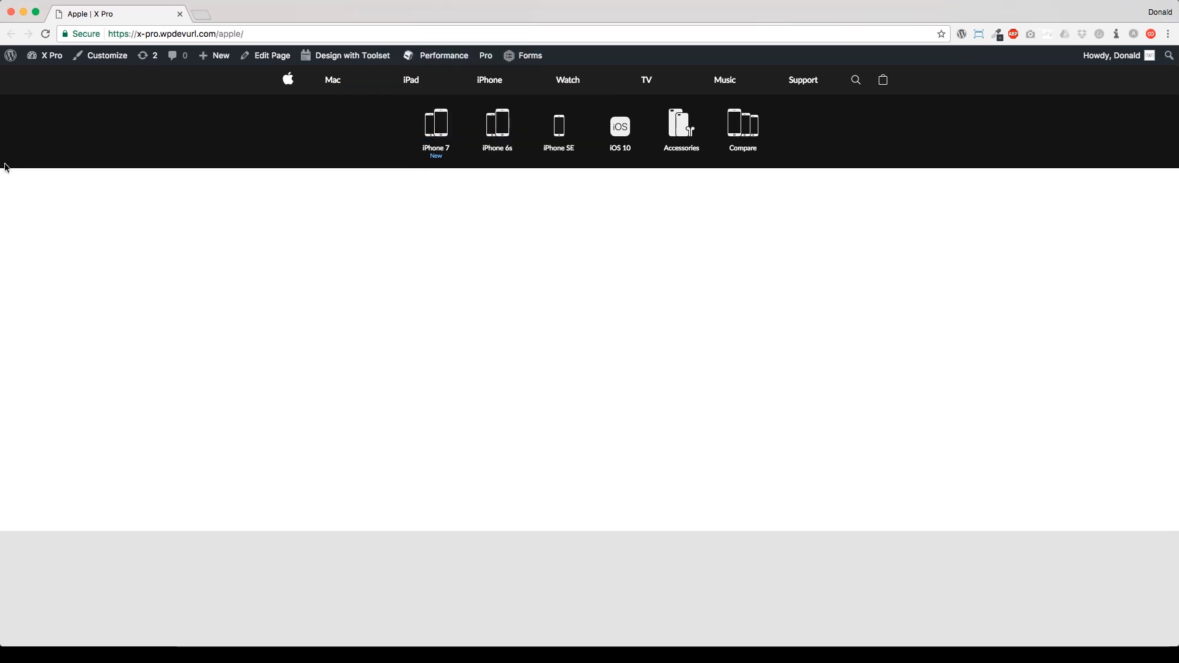
# Test the live page's submenu scrolling at a window width of about 410 px, and restore the window to full width.
pyautogui.moveTo(3, 213); pyautogui.dragTo(927, 241)
pyautogui.hscroll(5, 1043, 129)
pyautogui.hscroll(-5, 1043, 129)
pyautogui.hscroll(5, 1043, 129)
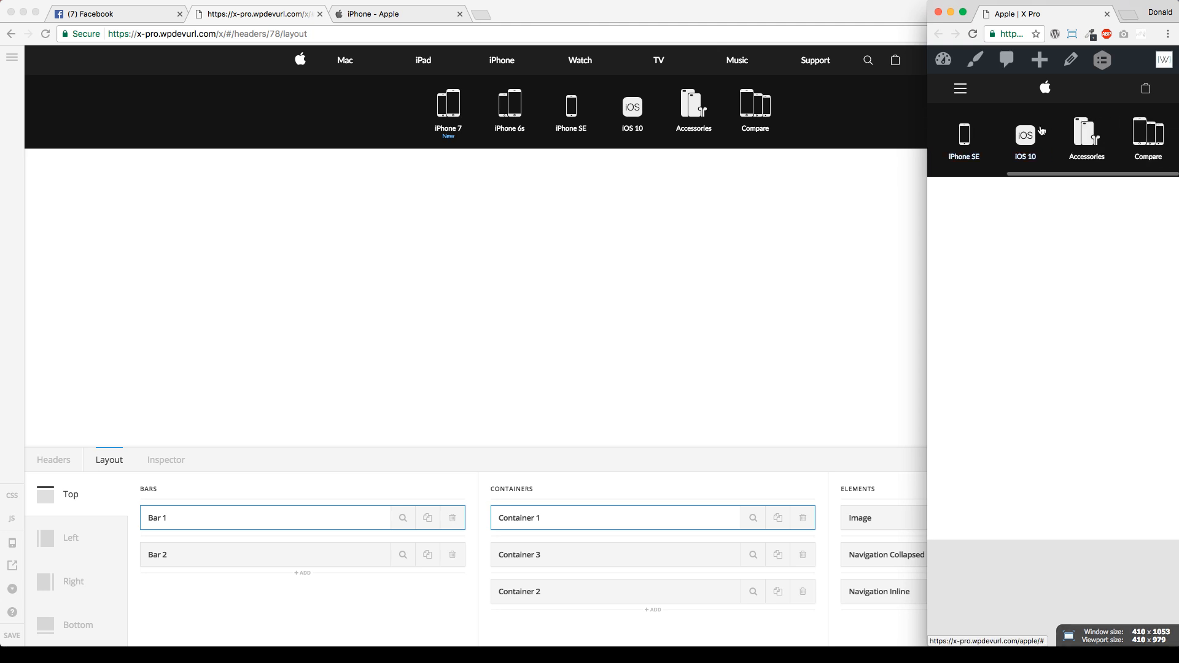
pyautogui.hscroll(-5, 1042, 130)
pyautogui.moveTo(918, 149); pyautogui.dragTo(1, 151)
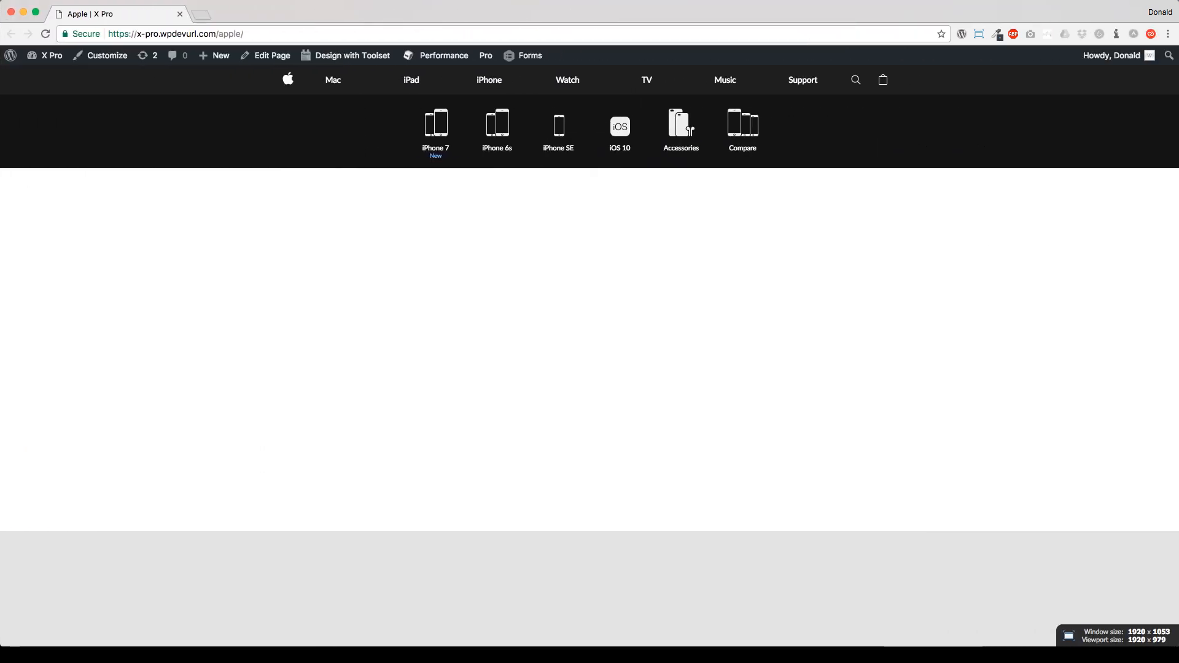